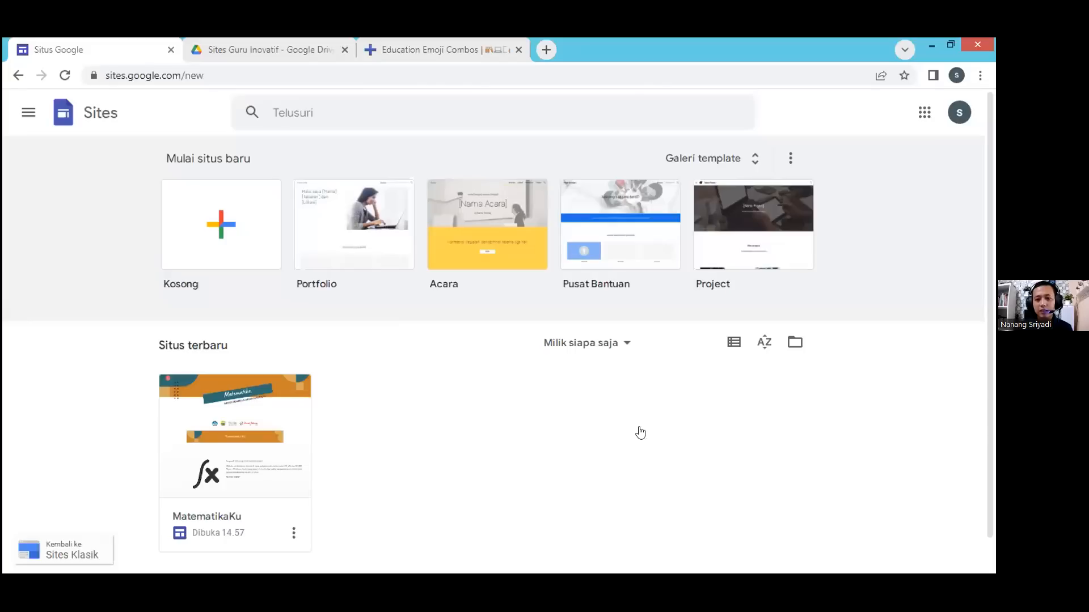
- Try to copy the drive.google.com part of the Sites Guru Inovatif folder's address in Google Drive
{"action": "key", "text": "ctrl+Tab"}
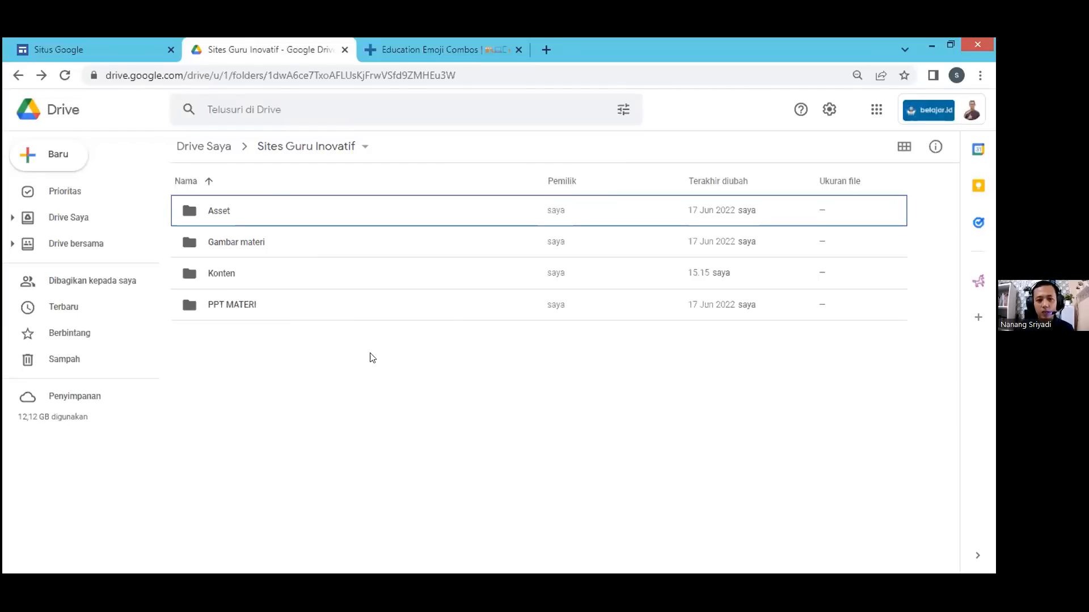
{"action": "key", "text": "alt+Tab"}
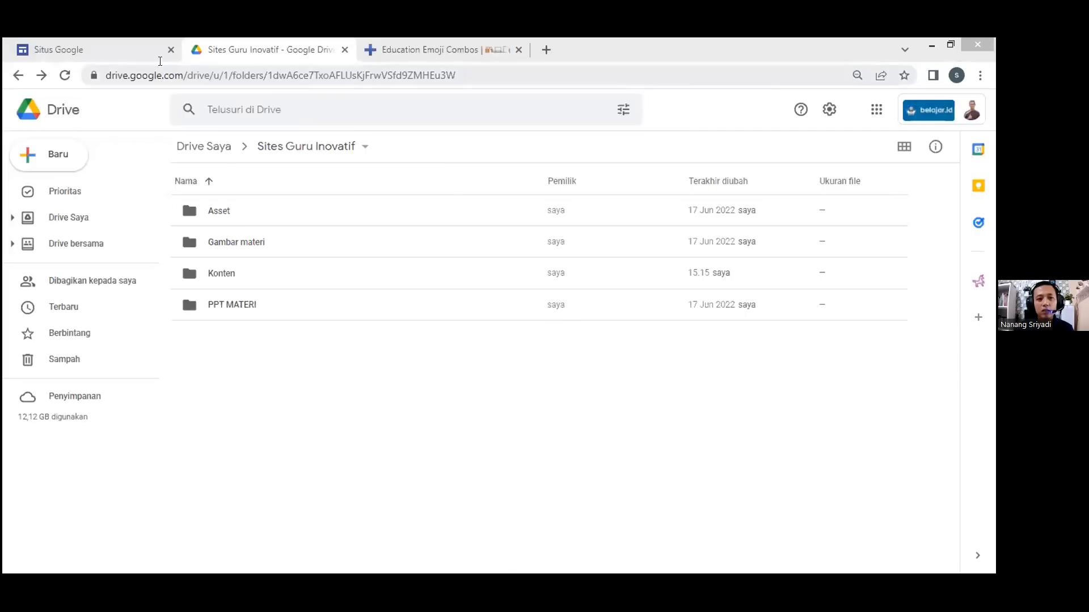
{"action": "left_click", "coordinate": [209, 75]}
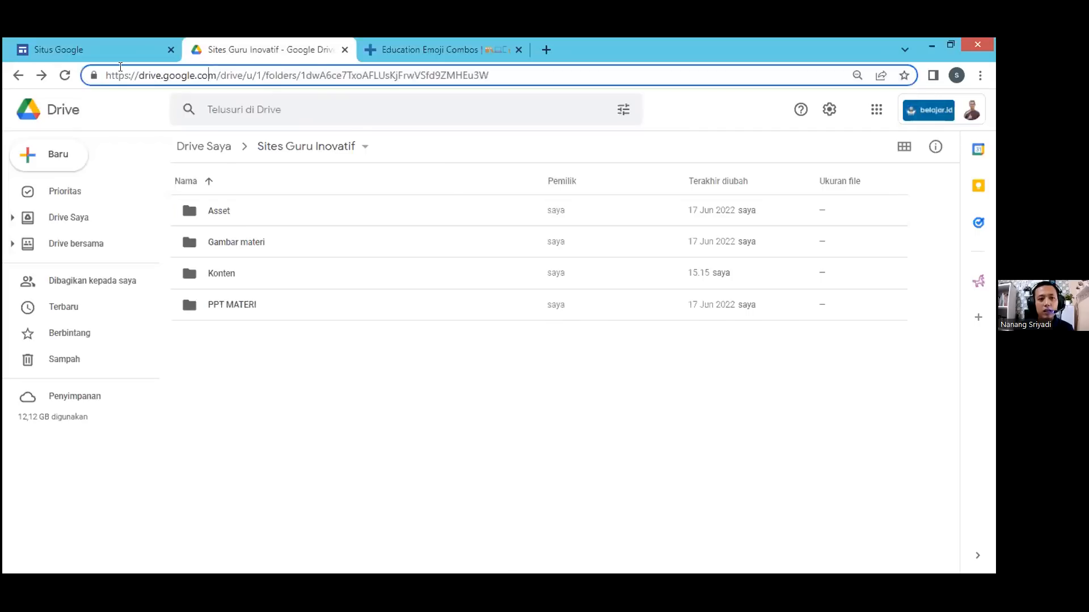
{"action": "left_click_drag", "start_coordinate": [216, 75], "coordinate": [99, 56]}
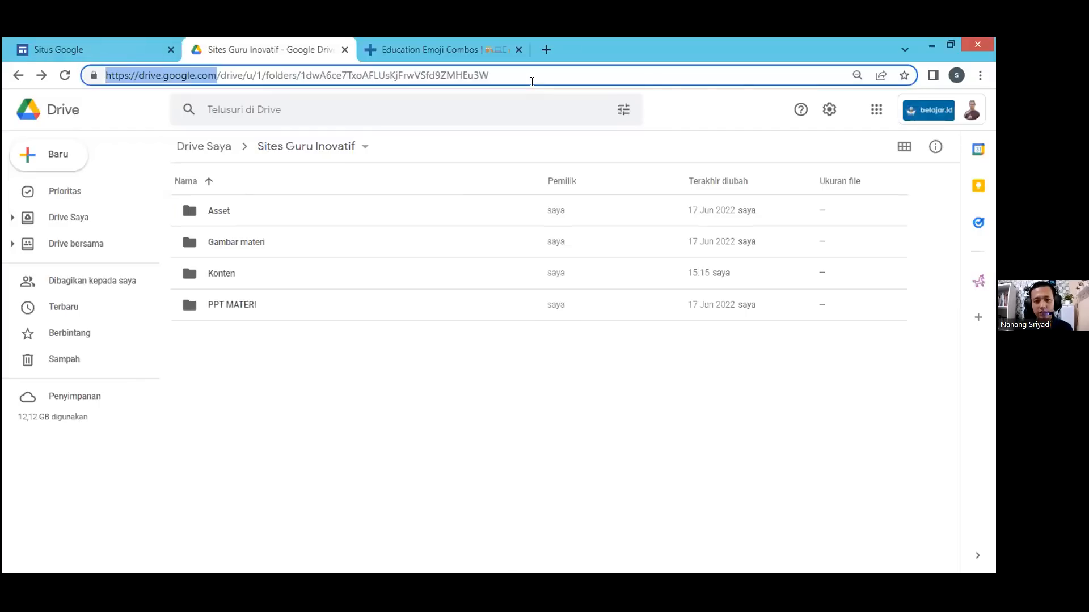
{"action": "type", "text": "c"}
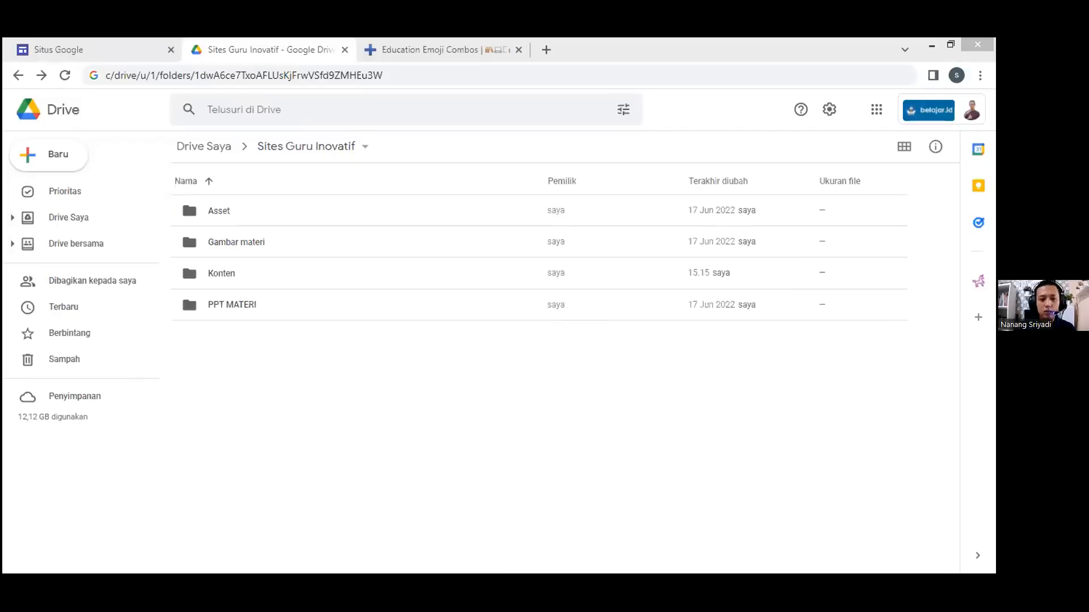
- Switch to Google Sites and copy its page address, sites.google.com/new
{"action": "left_click", "coordinate": [91, 44]}
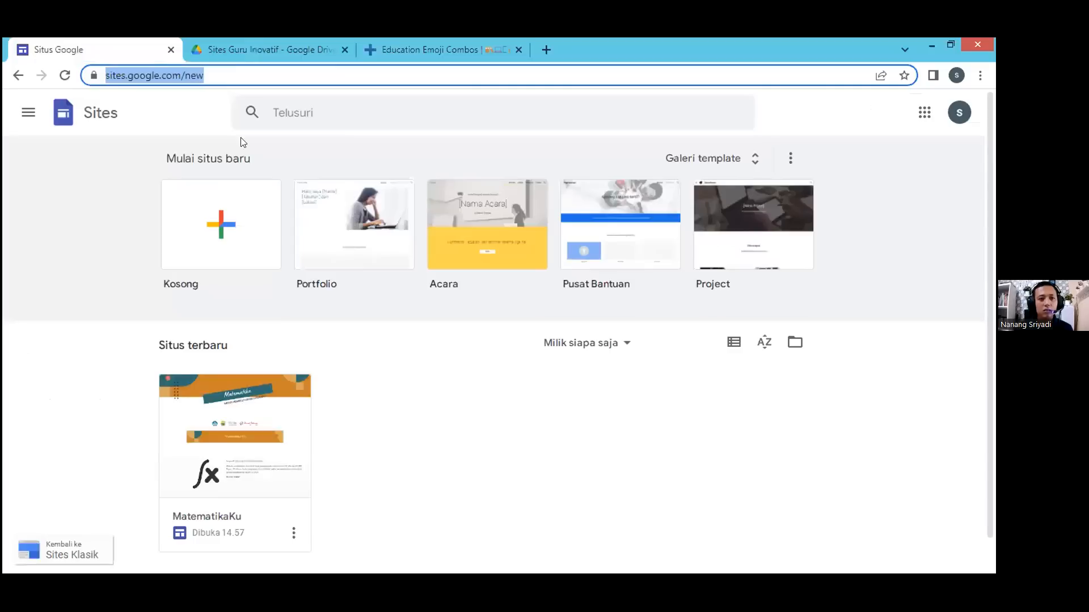
{"action": "right_click", "coordinate": [200, 74]}
{"action": "left_click", "coordinate": [236, 151]}
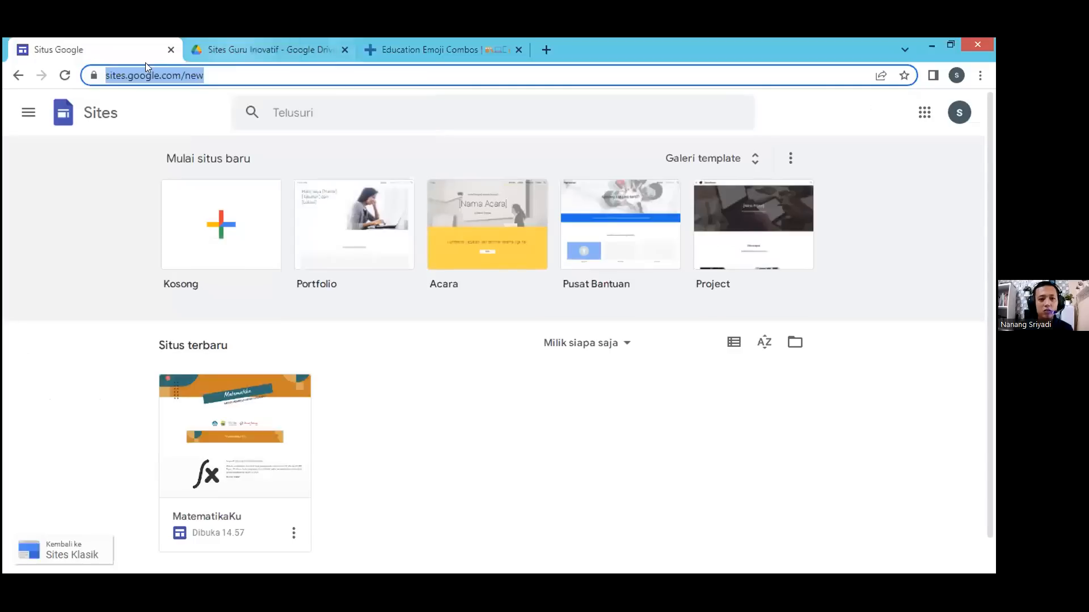
{"action": "key", "text": "alt+Tab"}
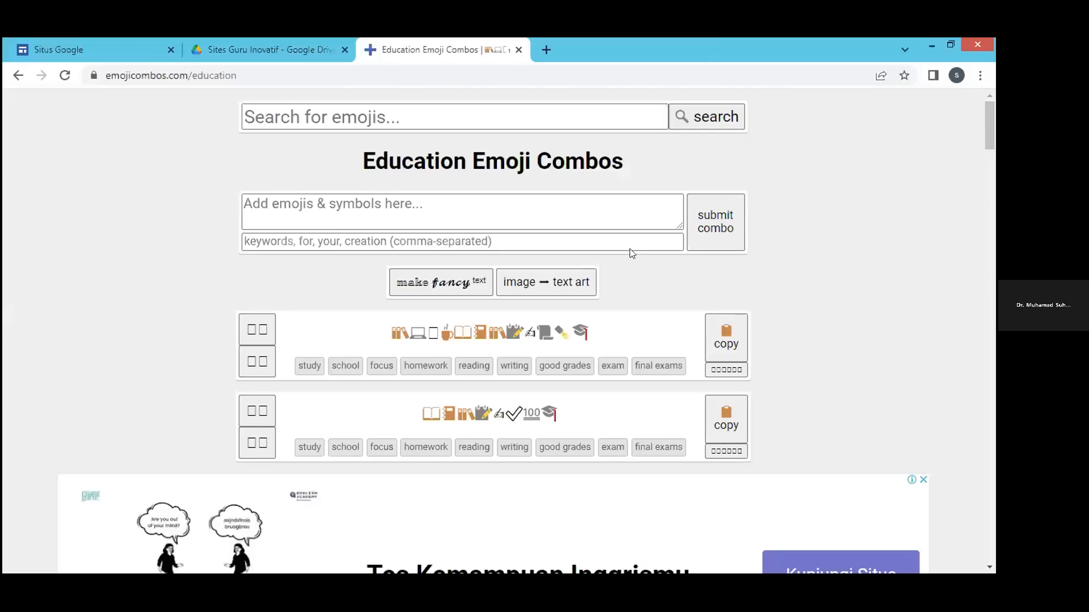
- Open Google Sites with the teacher's belajar.id account and close the page of the previous account
{"action": "key", "text": "ctrl+shift+Tab"}
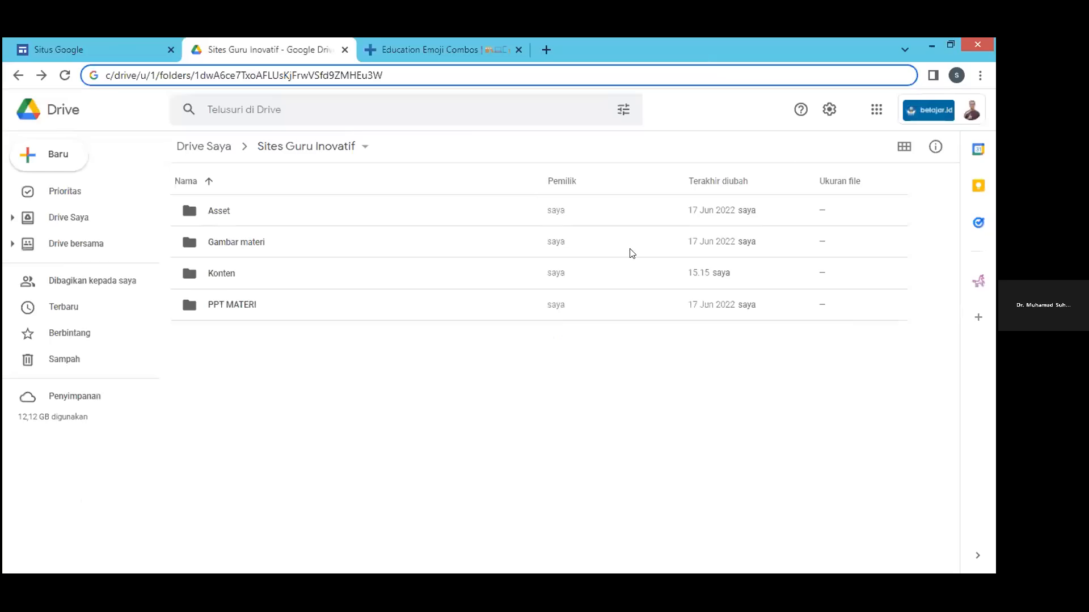
{"action": "key", "text": "alt+Tab"}
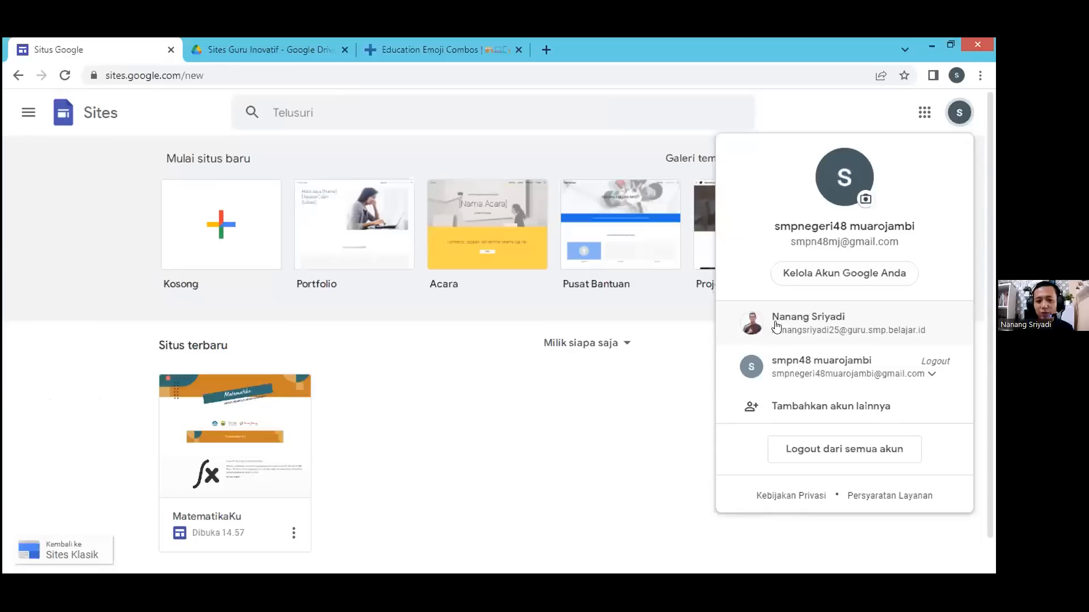
{"action": "left_click", "coordinate": [775, 321]}
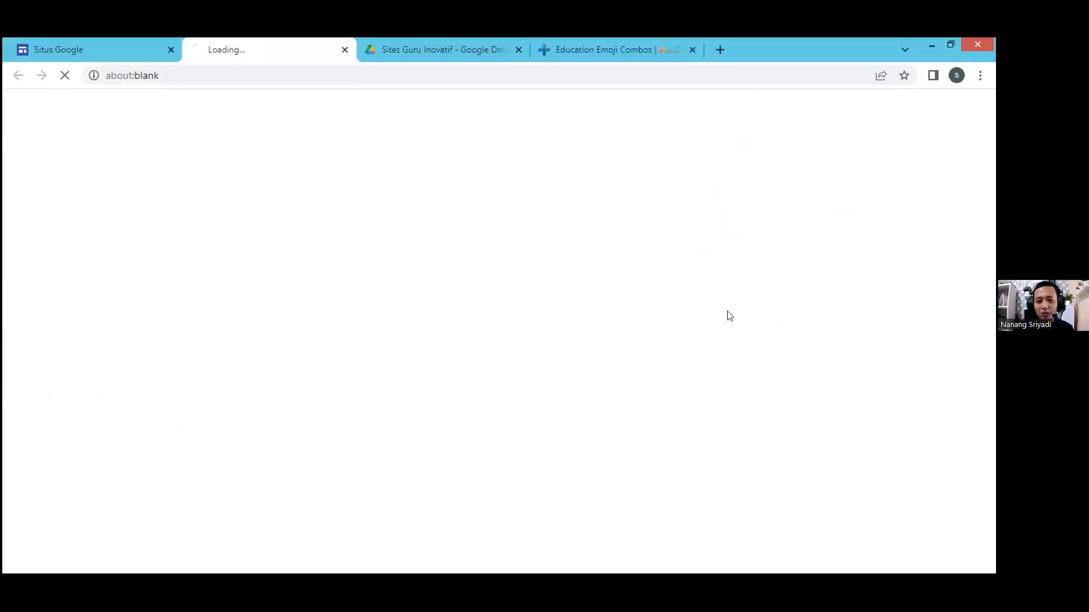
{"action": "left_click", "coordinate": [170, 50]}
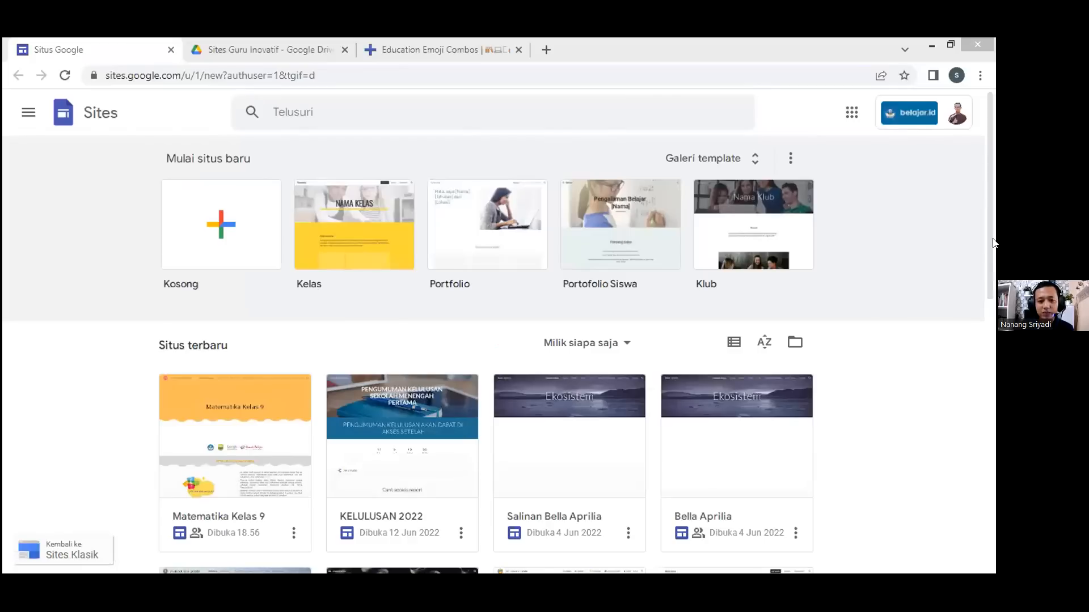
- Look through the account's recent sites and return to the options for starting a new site
{"action": "left_click_drag", "start_coordinate": [996, 327], "coordinate": [994, 396]}
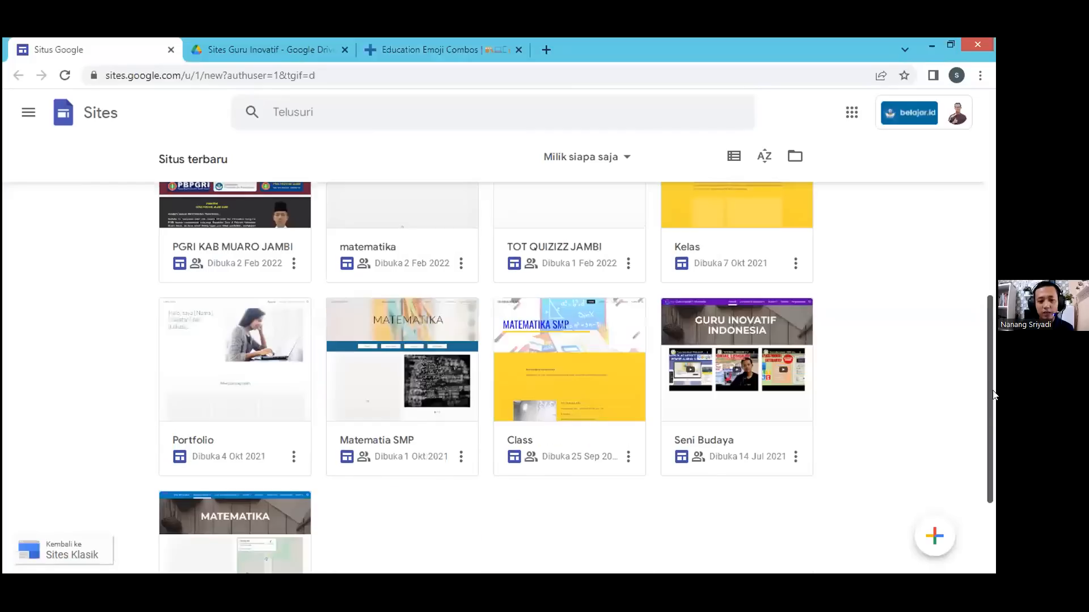
{"action": "scroll", "coordinate": [993, 395], "scroll_direction": "down", "scroll_amount": 1}
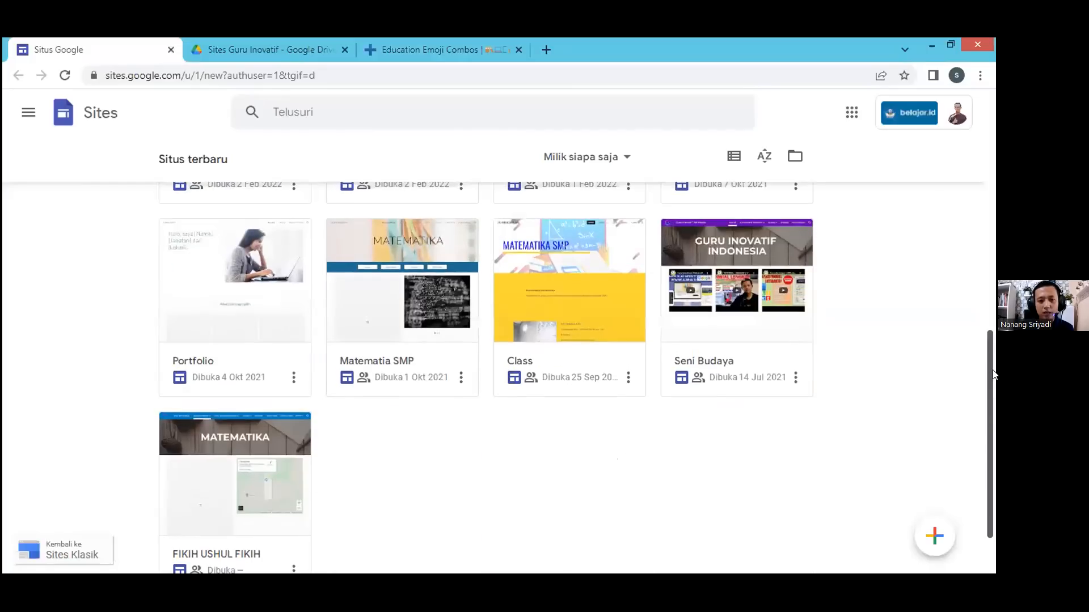
{"action": "scroll", "coordinate": [993, 374], "scroll_direction": "up", "scroll_amount": 1}
{"action": "scroll", "coordinate": [972, 224], "scroll_direction": "up", "scroll_amount": 3}
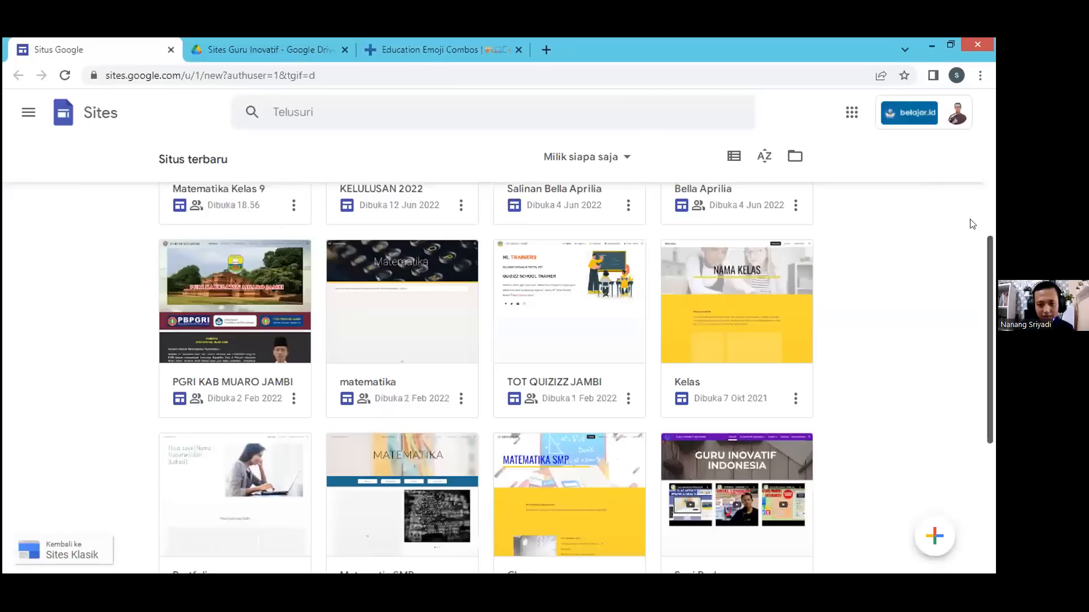
{"action": "scroll", "coordinate": [967, 220], "scroll_direction": "up", "scroll_amount": 3}
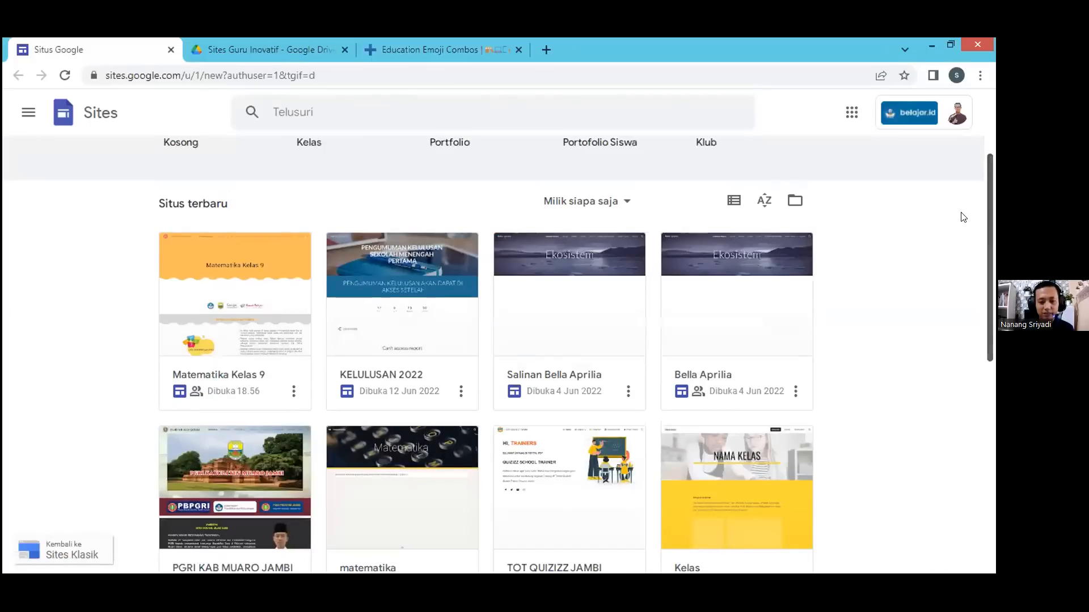
{"action": "scroll", "coordinate": [962, 193], "scroll_direction": "up", "scroll_amount": 1}
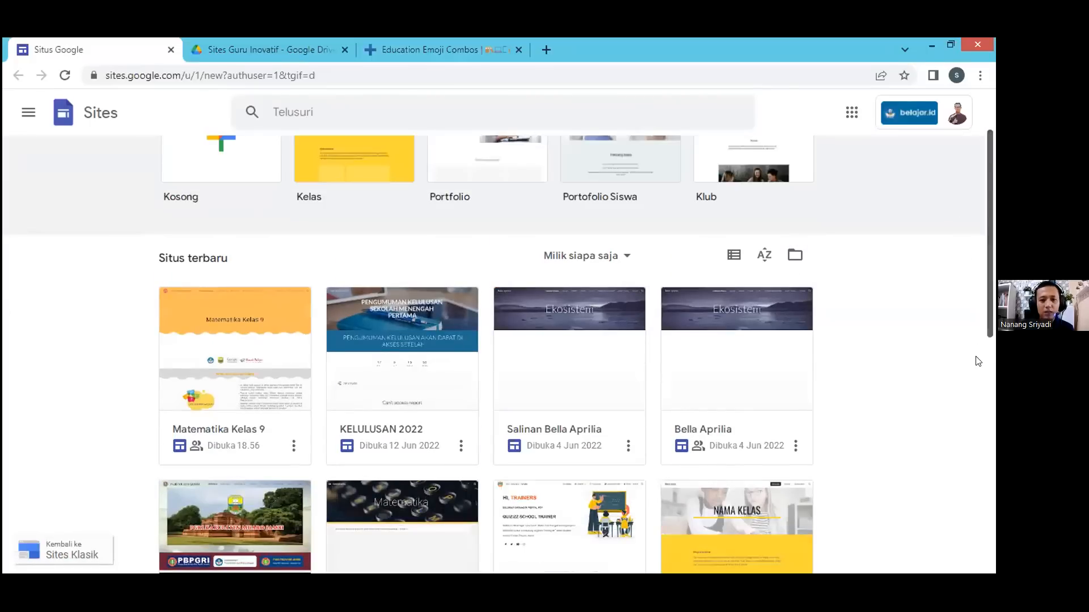
{"action": "scroll", "coordinate": [977, 361], "scroll_direction": "down", "scroll_amount": 6}
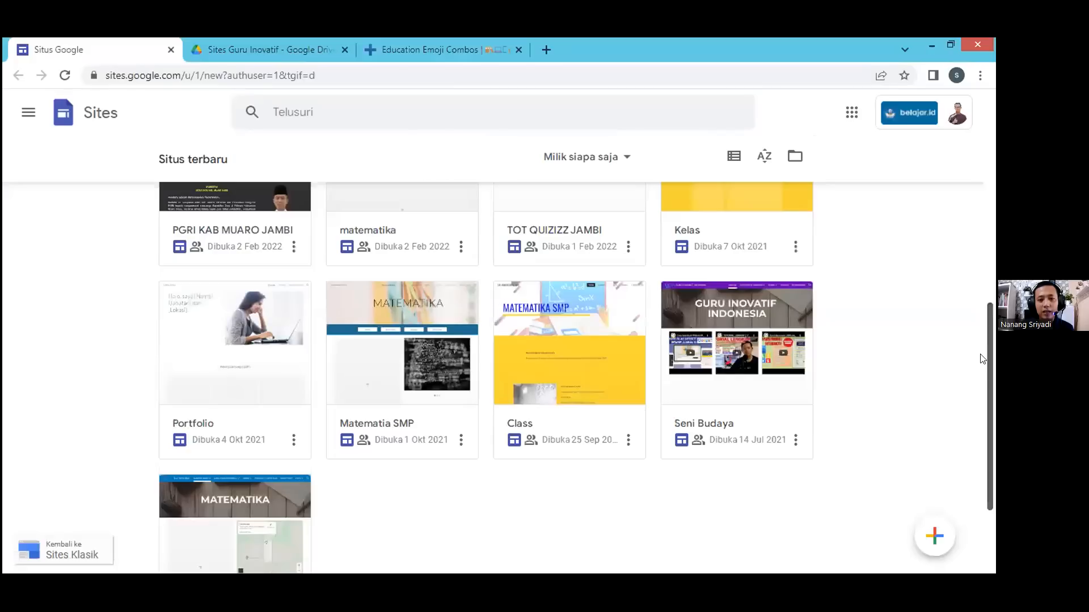
{"action": "scroll", "coordinate": [986, 255], "scroll_direction": "up", "scroll_amount": 1}
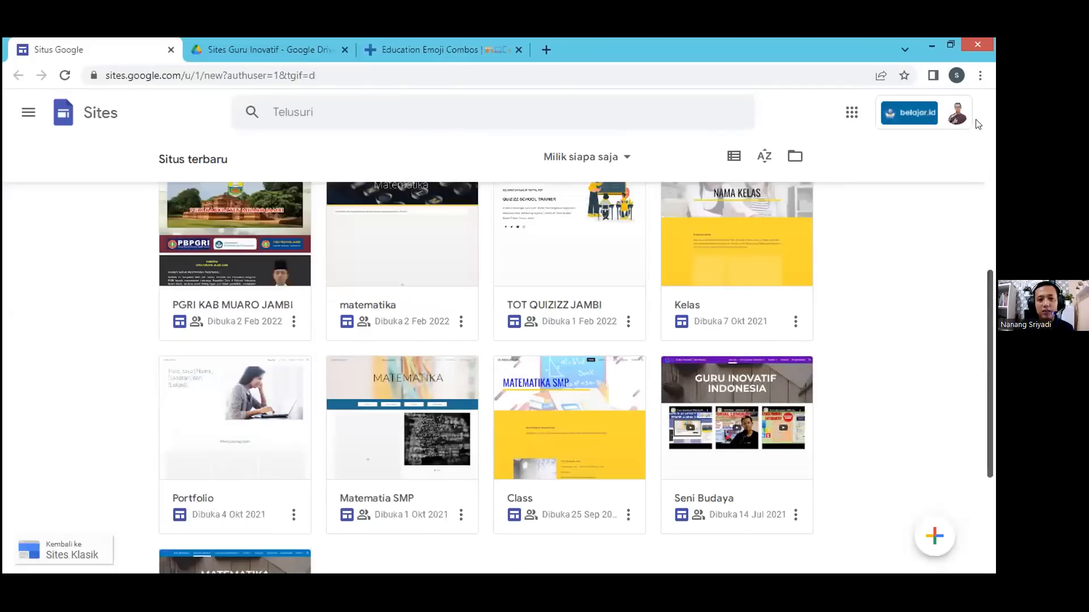
{"action": "scroll", "coordinate": [977, 124], "scroll_direction": "up", "scroll_amount": 7}
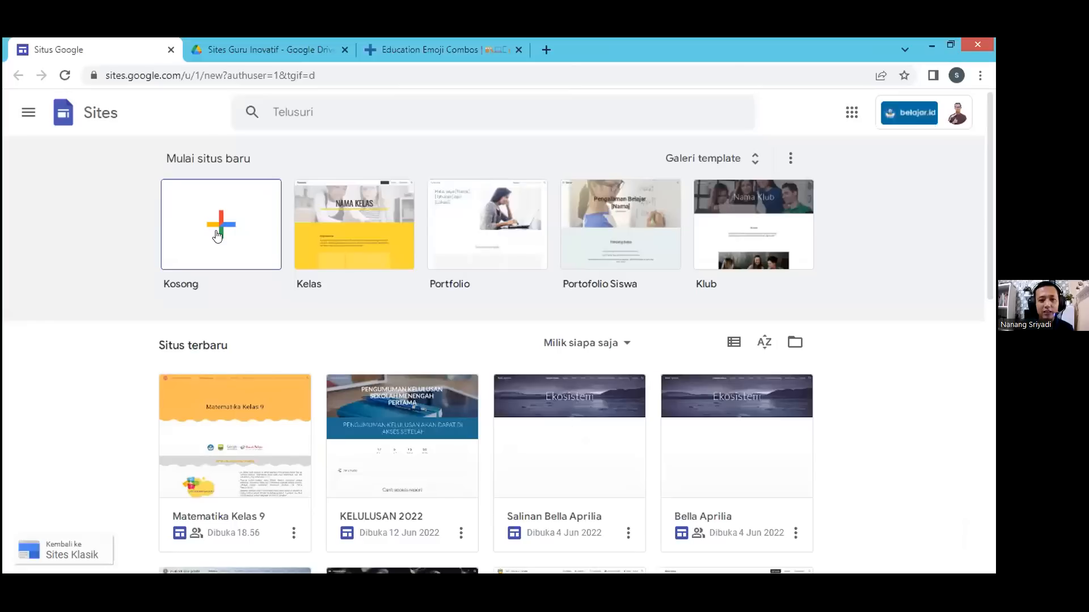
- In Google Drive, create a folder named "Sites Matematika" inside the Sites Guru Inovatif folder
{"action": "left_click", "coordinate": [222, 37]}
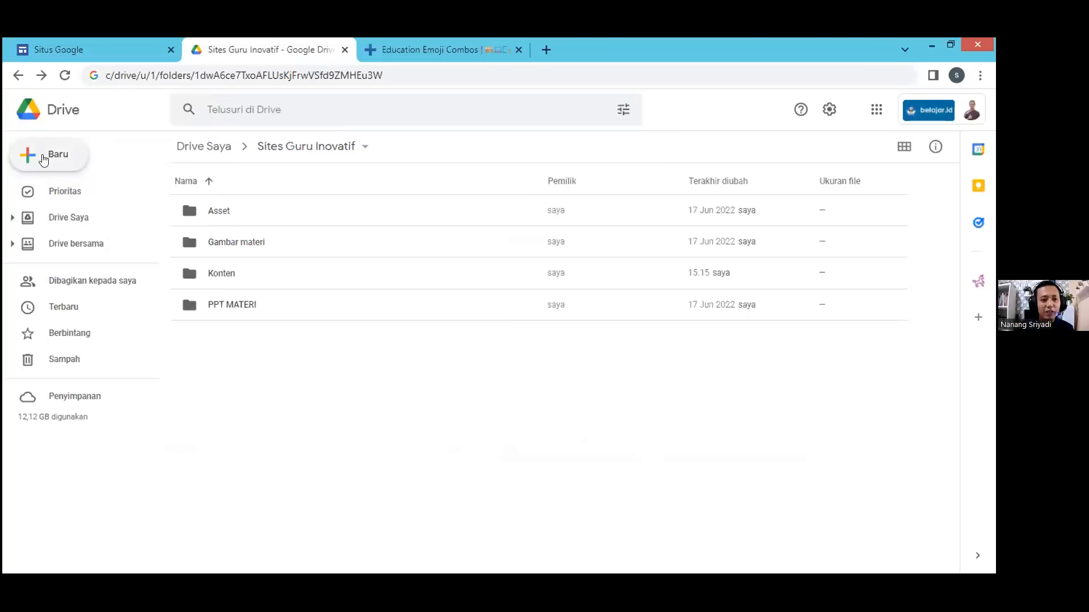
{"action": "left_click", "coordinate": [44, 160]}
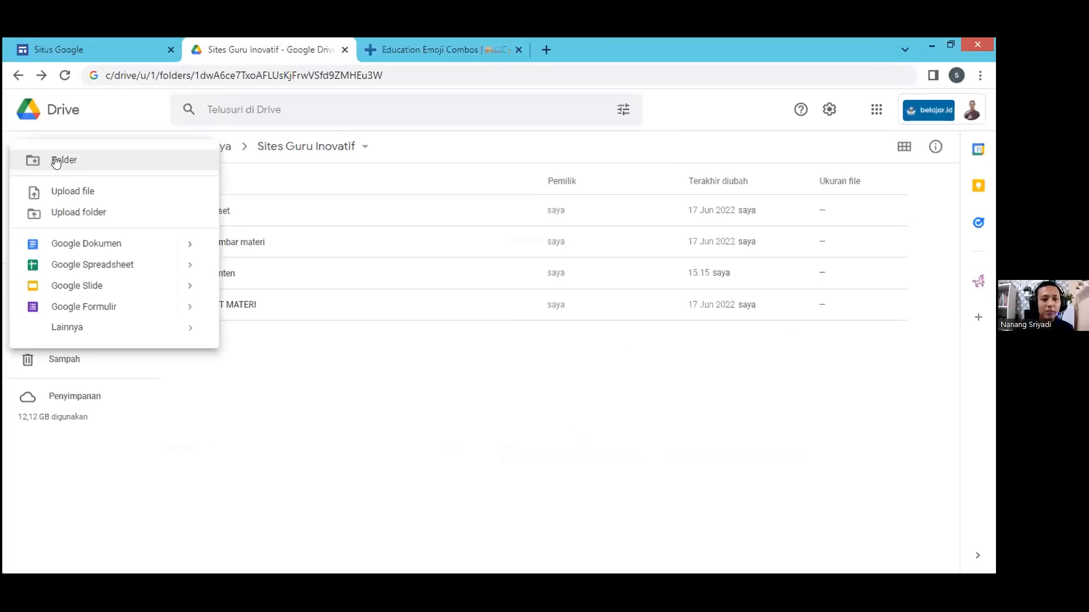
{"action": "left_click", "coordinate": [62, 159]}
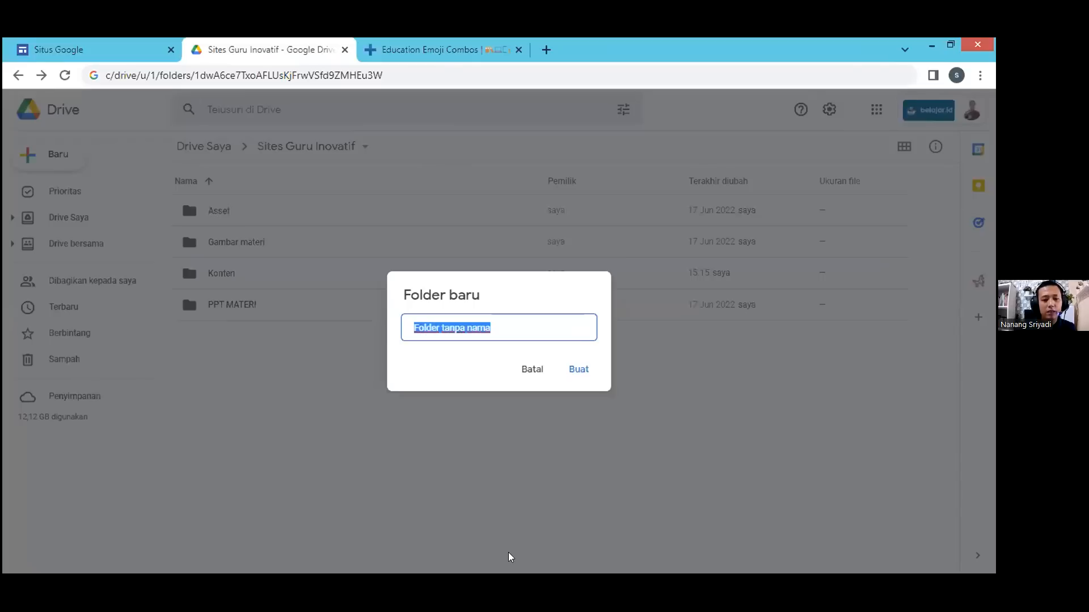
{"action": "type", "text": "Sites Ma"}
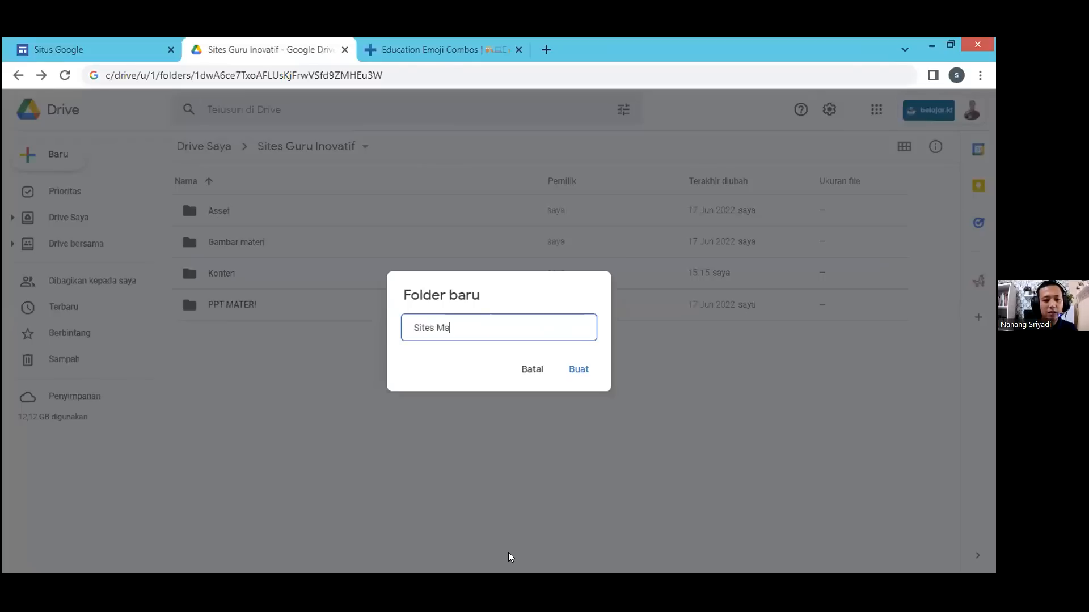
{"action": "type", "text": "tematika"}
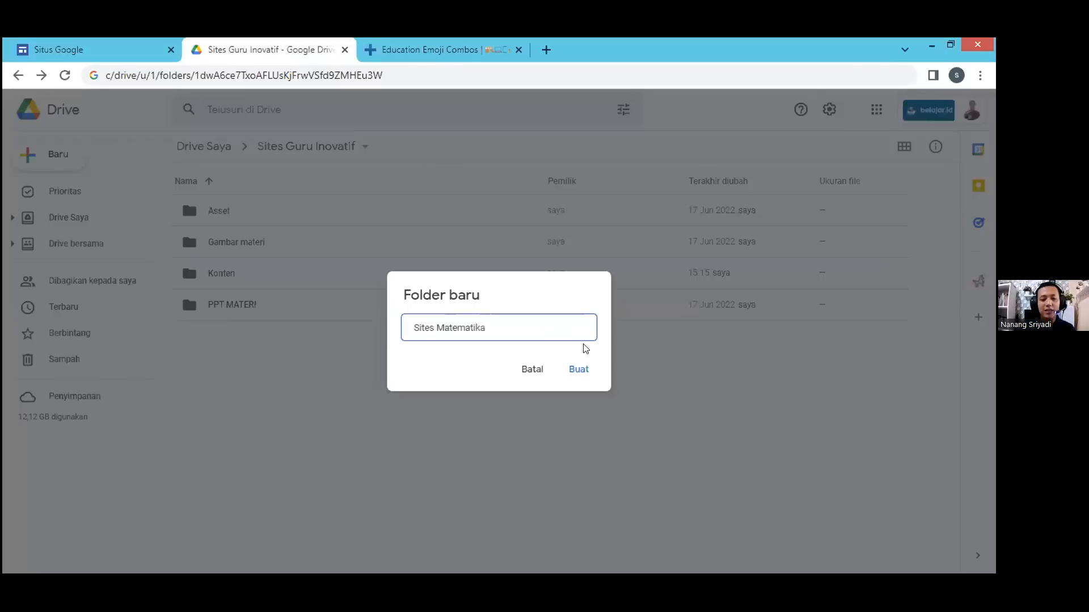
{"action": "left_click", "coordinate": [580, 371]}
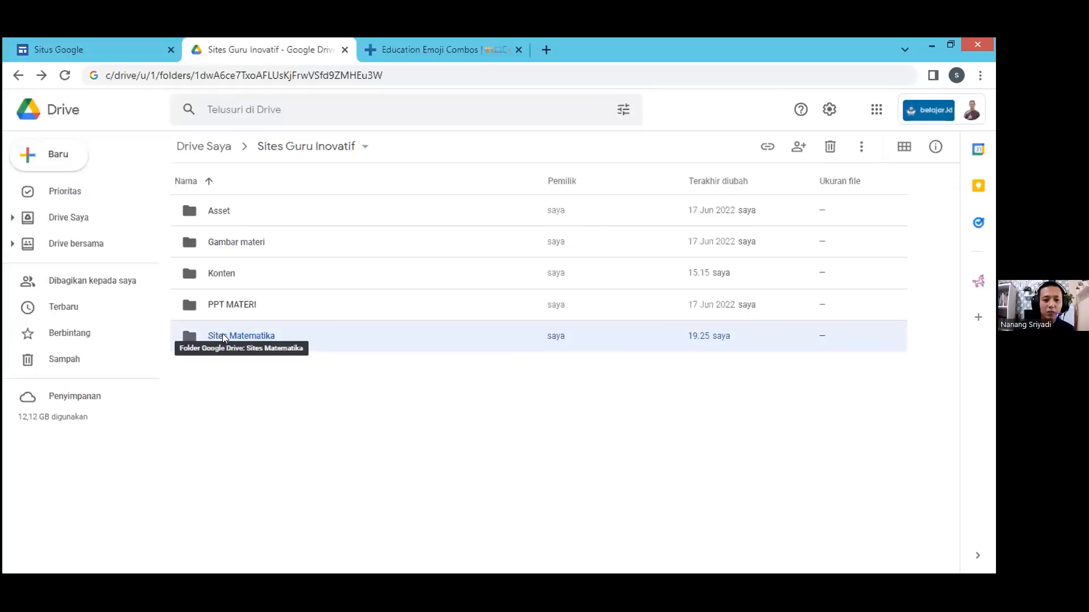
- Open the Sites Matematika folder and create a new Google Sites file in it
{"action": "double_click", "coordinate": [222, 336]}
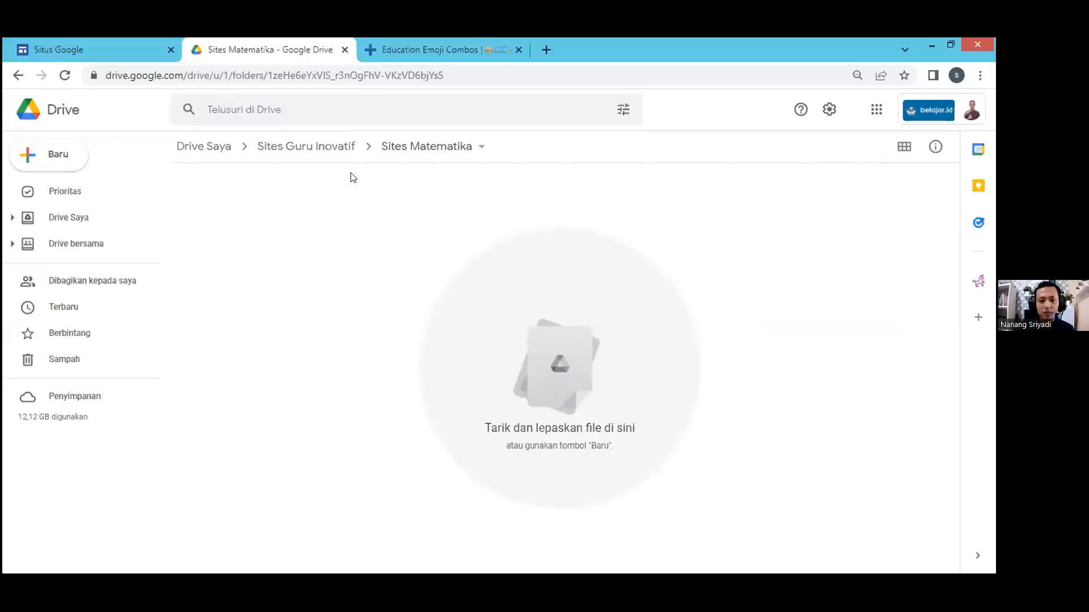
{"action": "key", "text": "alt+Tab"}
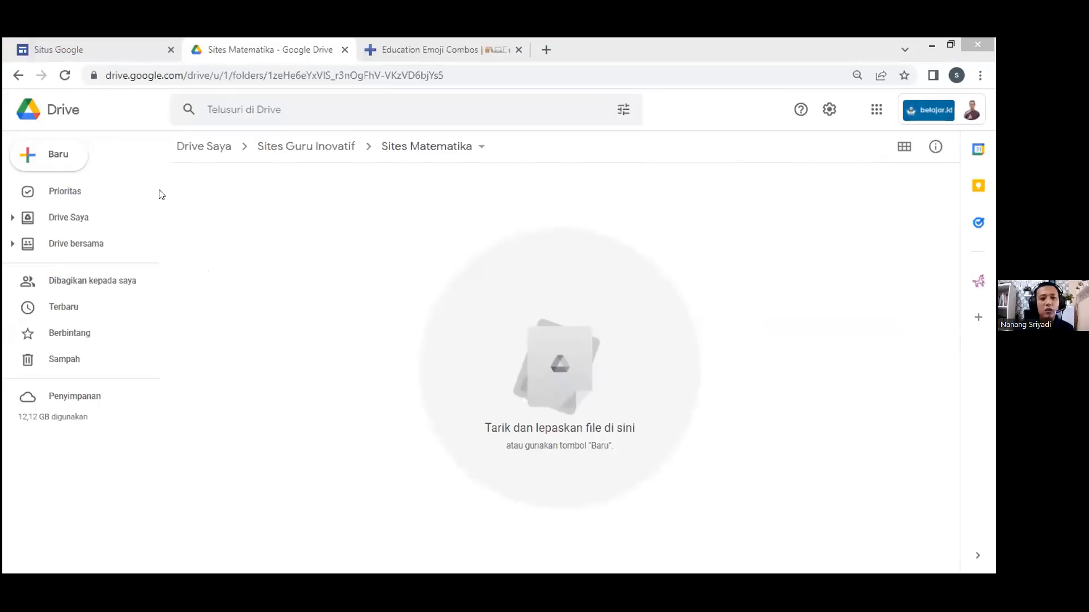
{"action": "left_click", "coordinate": [44, 161]}
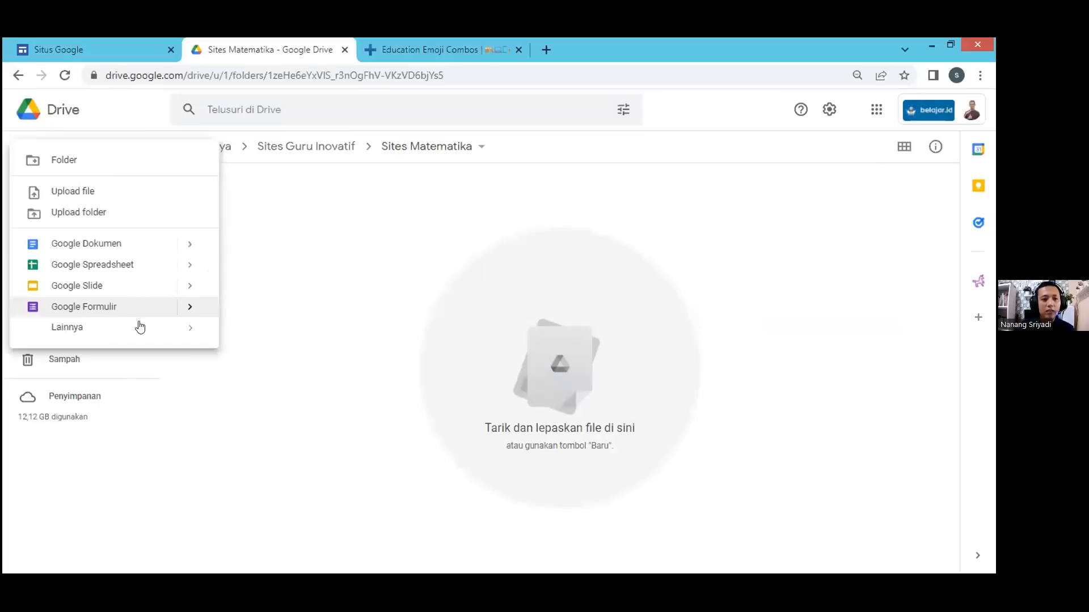
{"action": "mouse_move", "coordinate": [141, 327]}
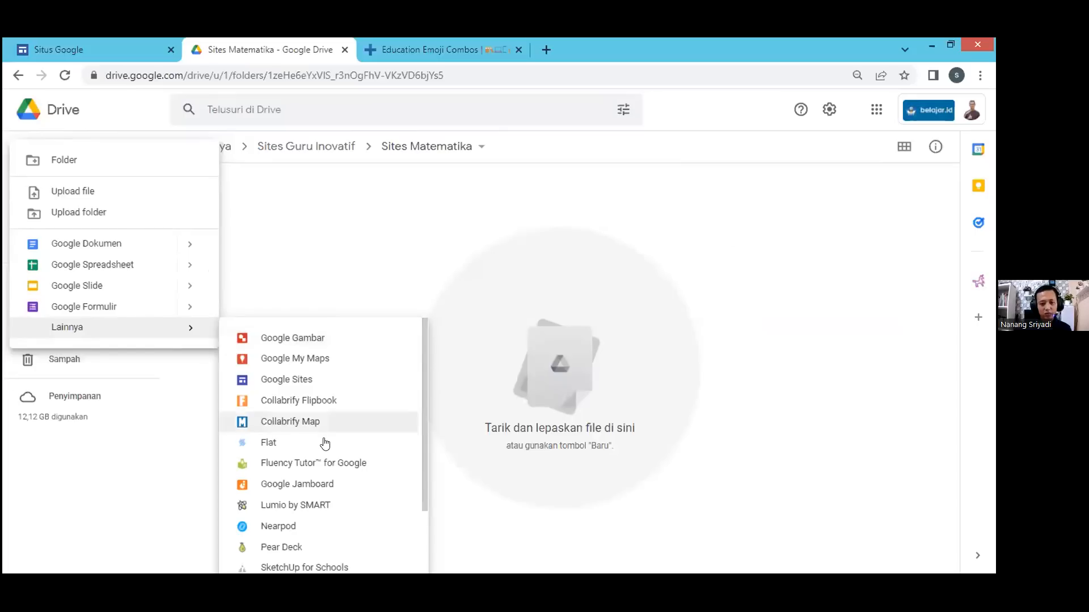
{"action": "scroll", "coordinate": [339, 492], "scroll_direction": "down", "scroll_amount": 2}
{"action": "scroll", "coordinate": [345, 531], "scroll_direction": "up", "scroll_amount": 1}
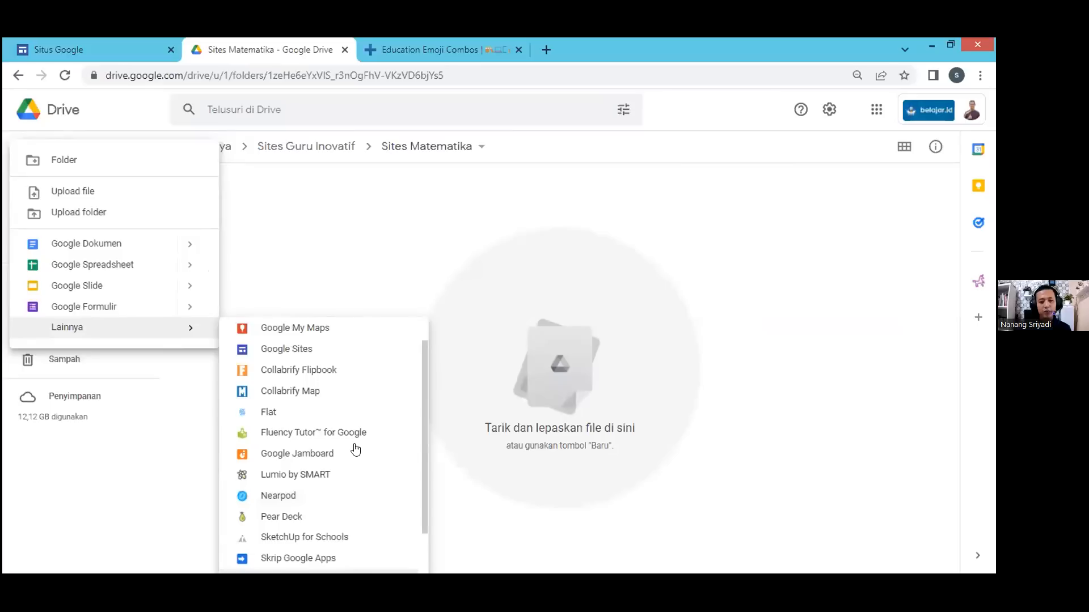
{"action": "scroll", "coordinate": [316, 377], "scroll_direction": "up", "scroll_amount": 1}
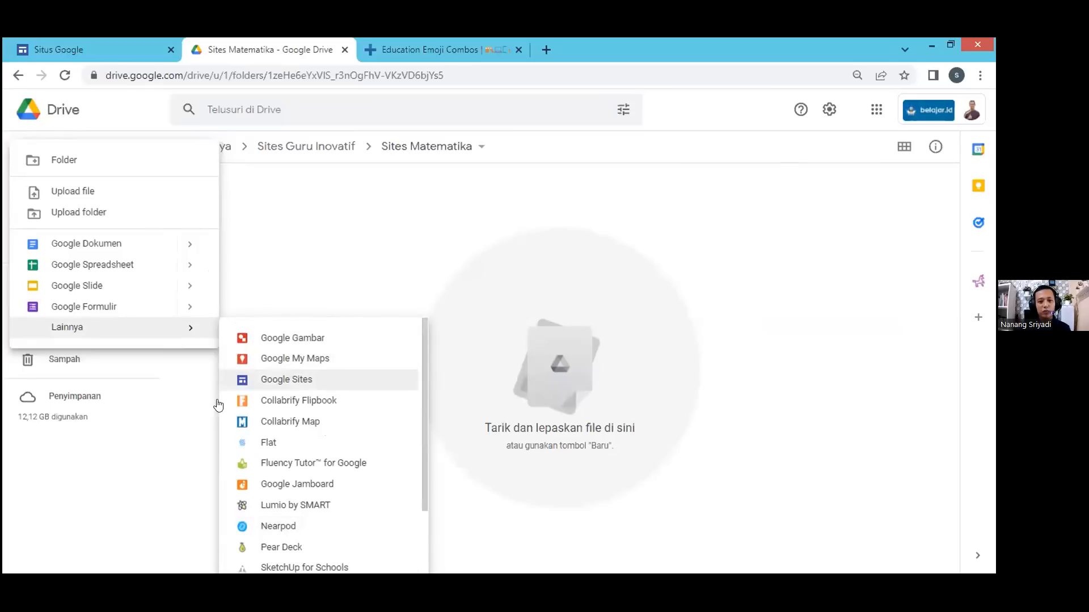
{"action": "left_click", "coordinate": [288, 381]}
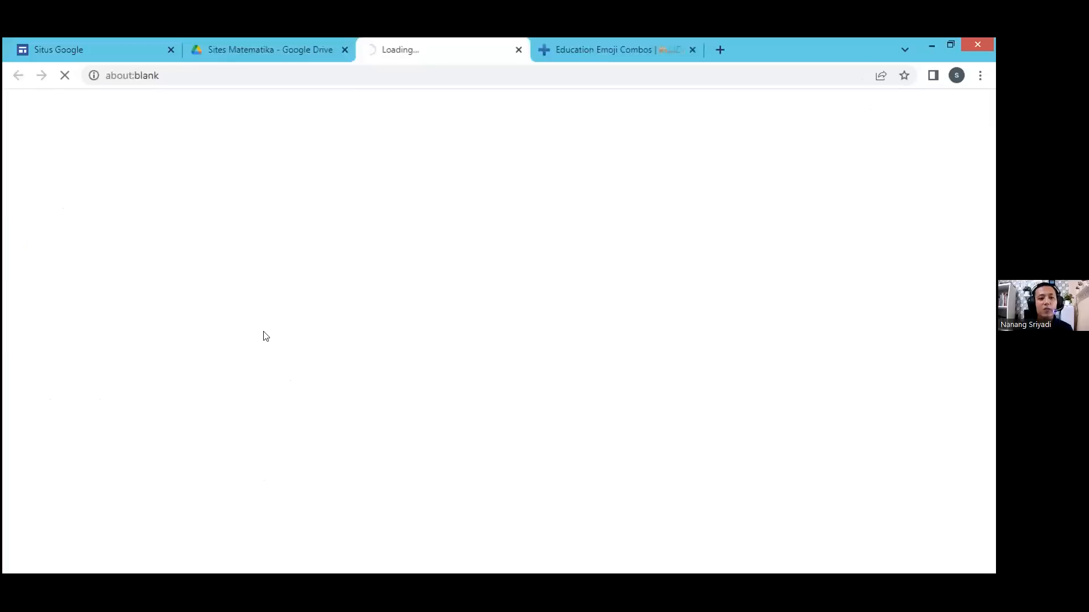
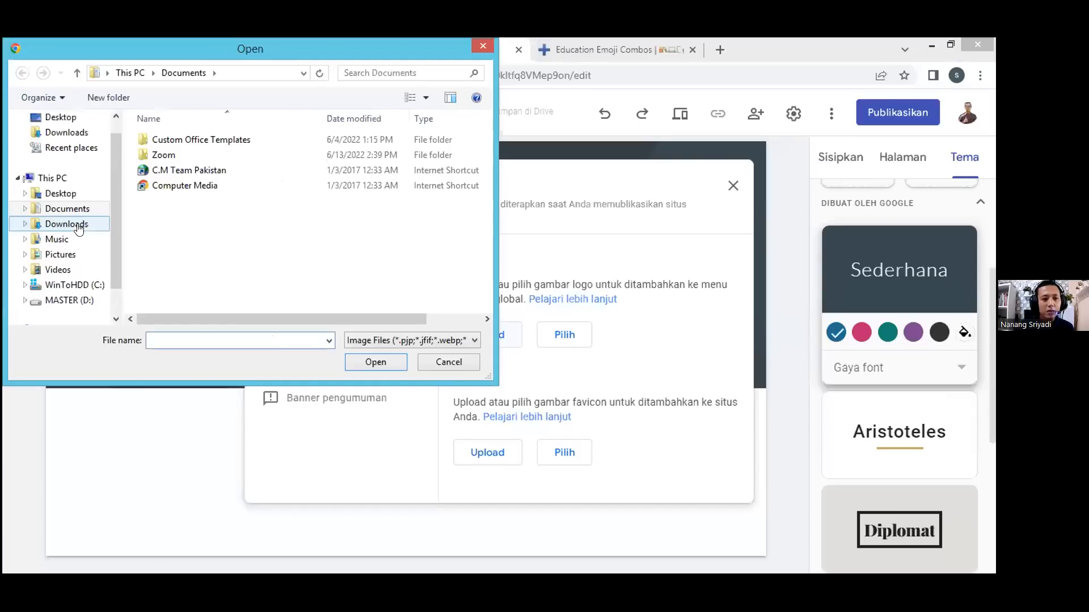
- Upload "logo sites matematika.png" from the desain folder in Downloads as the site's logo
{"action": "left_click", "coordinate": [79, 225]}
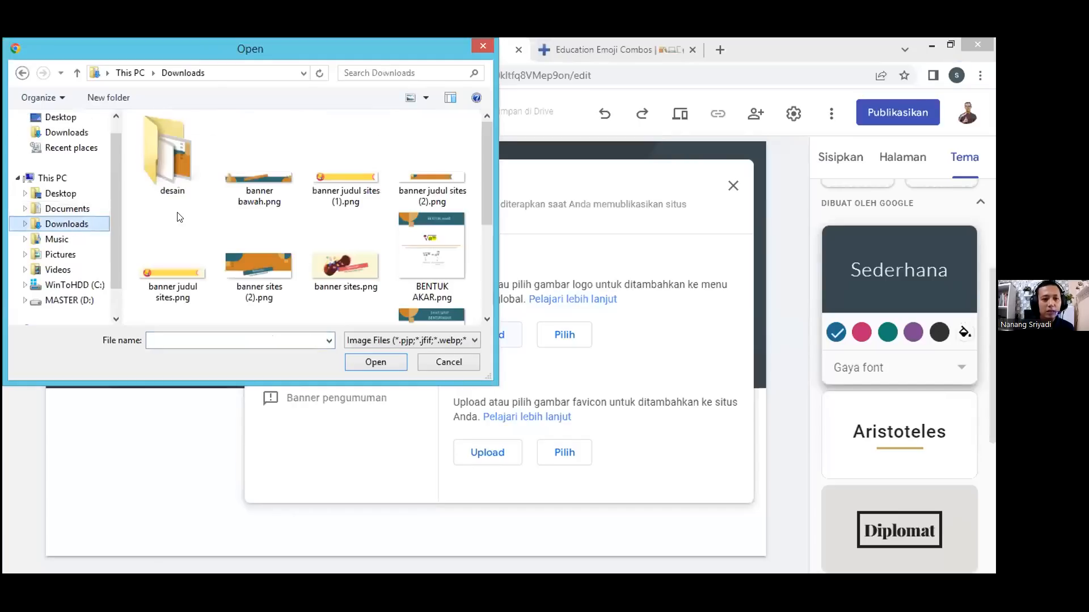
{"action": "left_click", "coordinate": [168, 172]}
{"action": "double_click", "coordinate": [168, 172]}
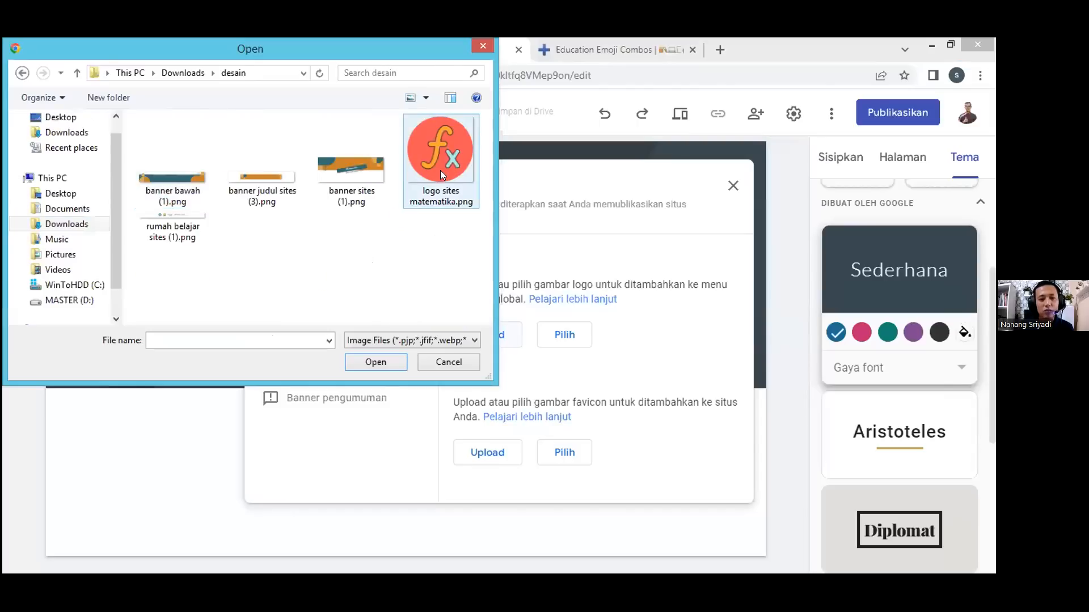
{"action": "left_click", "coordinate": [421, 172]}
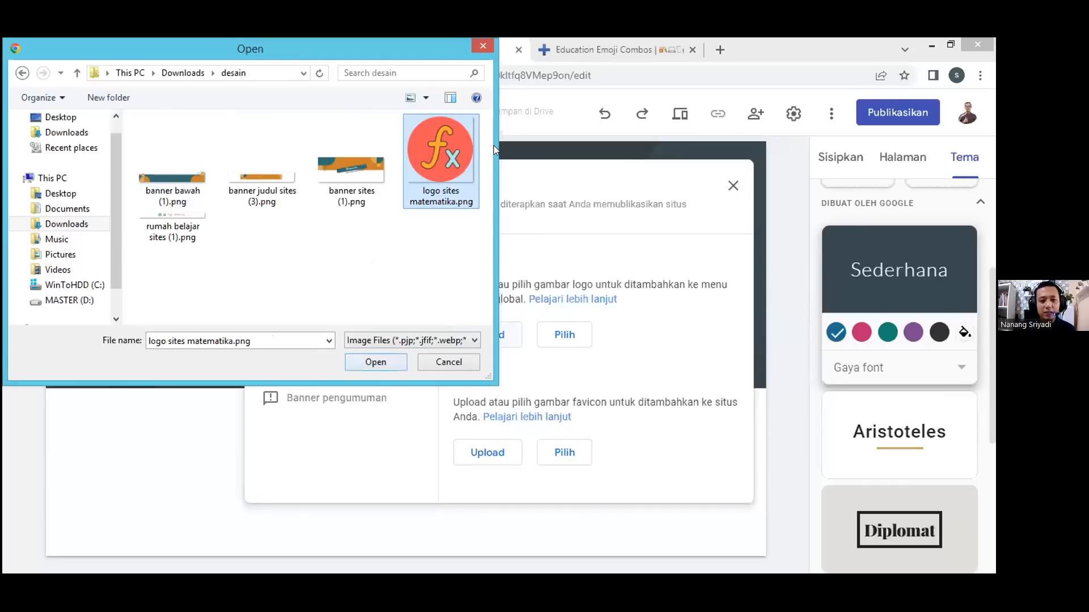
- Upload "logo sites matematika.png" from the desain folder as the site's favicon
{"action": "scroll", "coordinate": [542, 350], "scroll_direction": "down", "scroll_amount": 1}
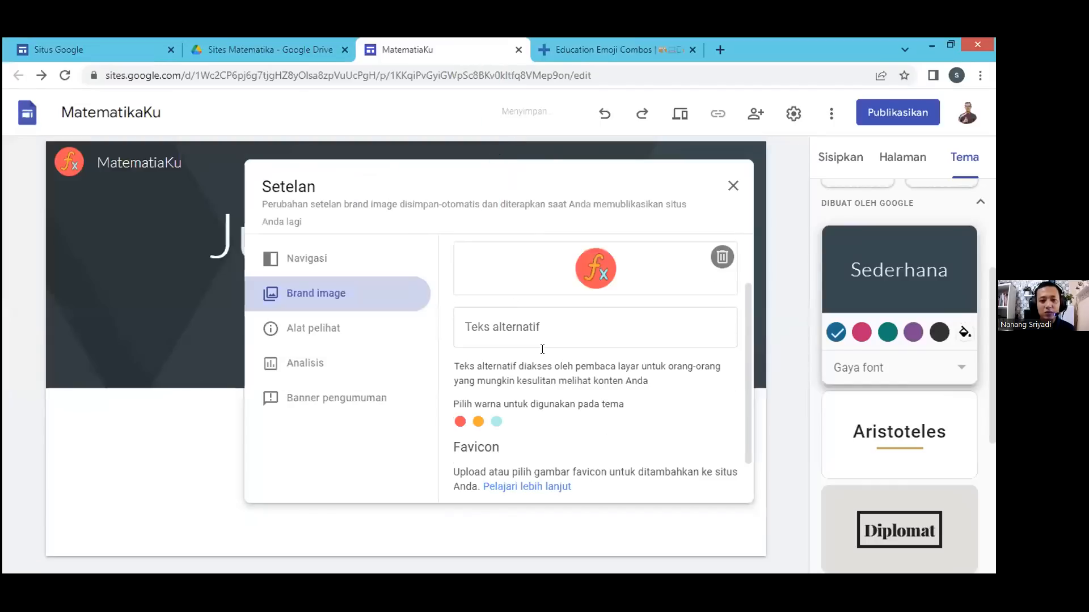
{"action": "scroll", "coordinate": [516, 305], "scroll_direction": "down", "scroll_amount": 1}
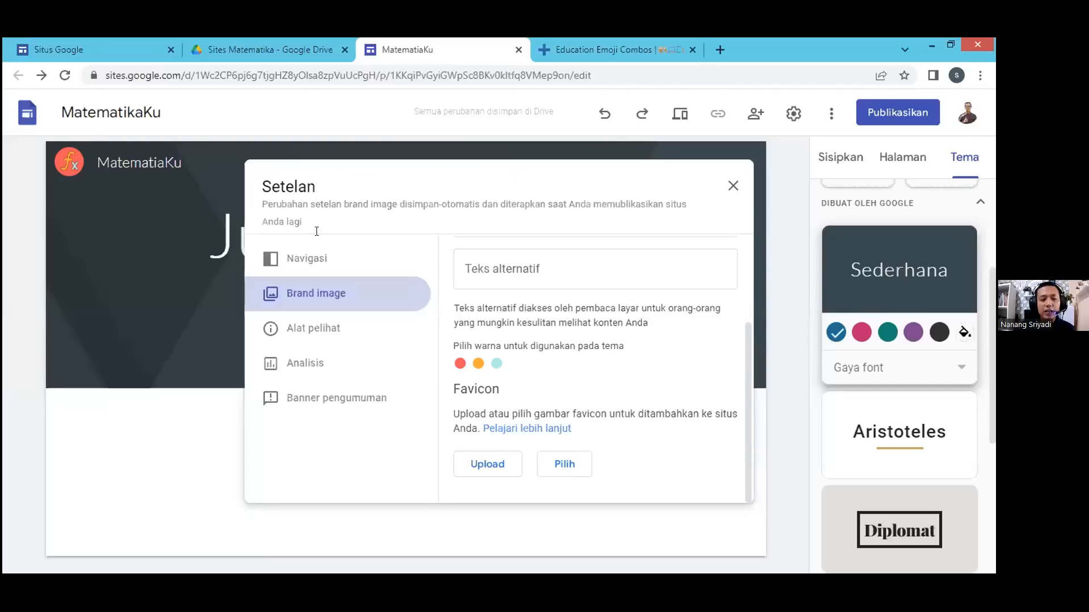
{"action": "left_click", "coordinate": [99, 78]}
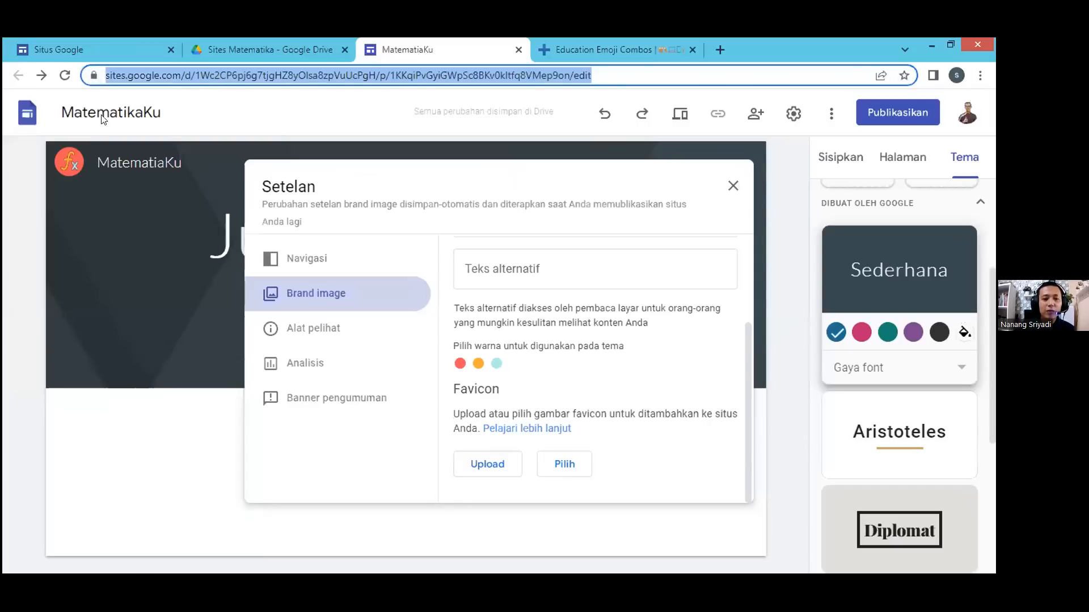
{"action": "left_click", "coordinate": [114, 74]}
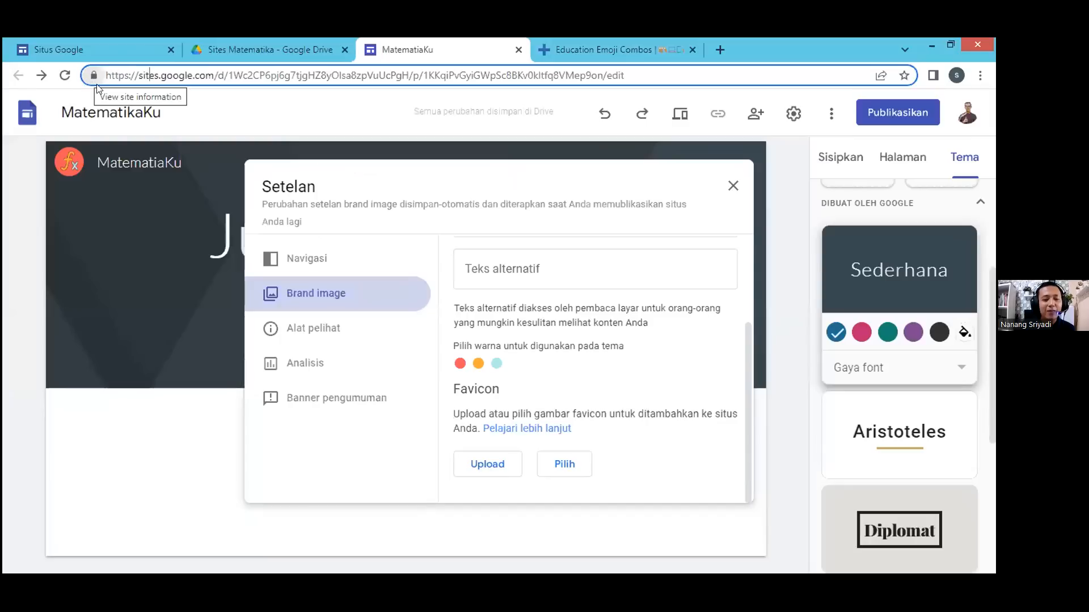
{"action": "left_click", "coordinate": [491, 466]}
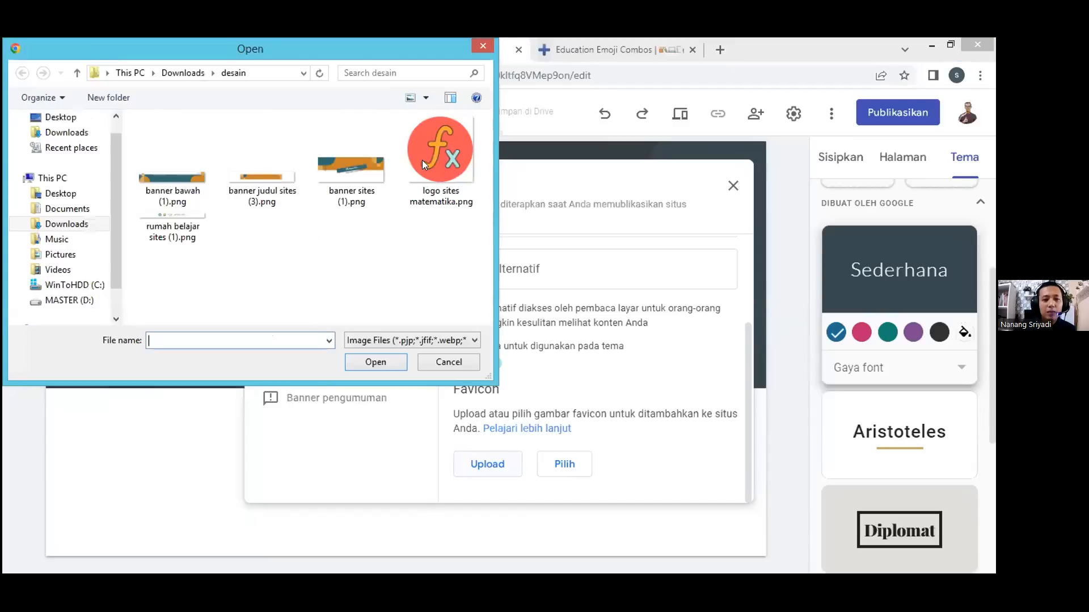
{"action": "left_click", "coordinate": [422, 160]}
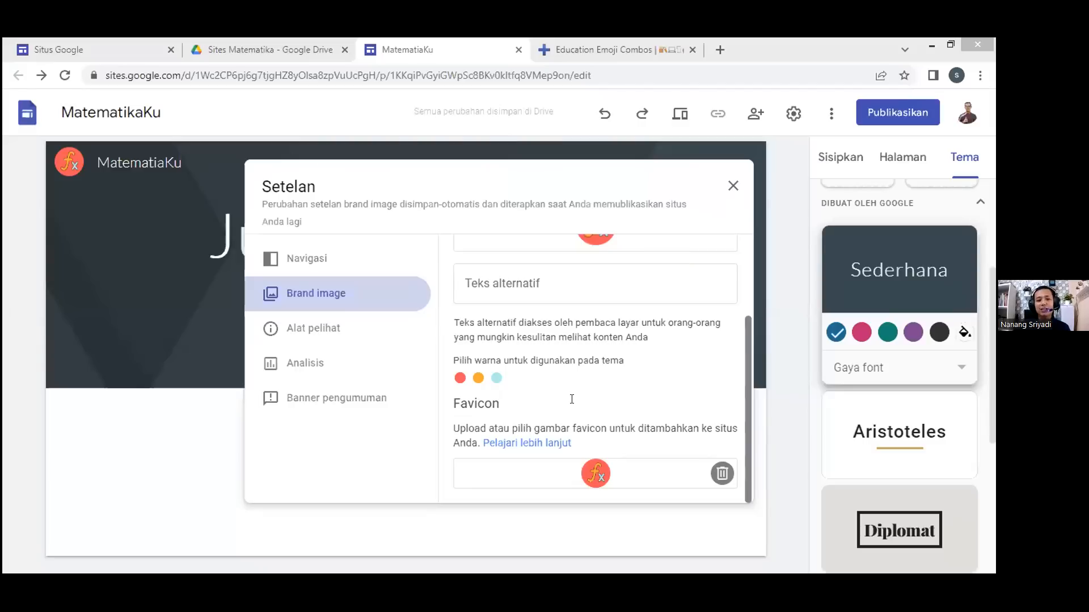
- Remove the site's logo and open the image picker to choose a replacement logo
{"action": "scroll", "coordinate": [571, 420], "scroll_direction": "up", "scroll_amount": 2}
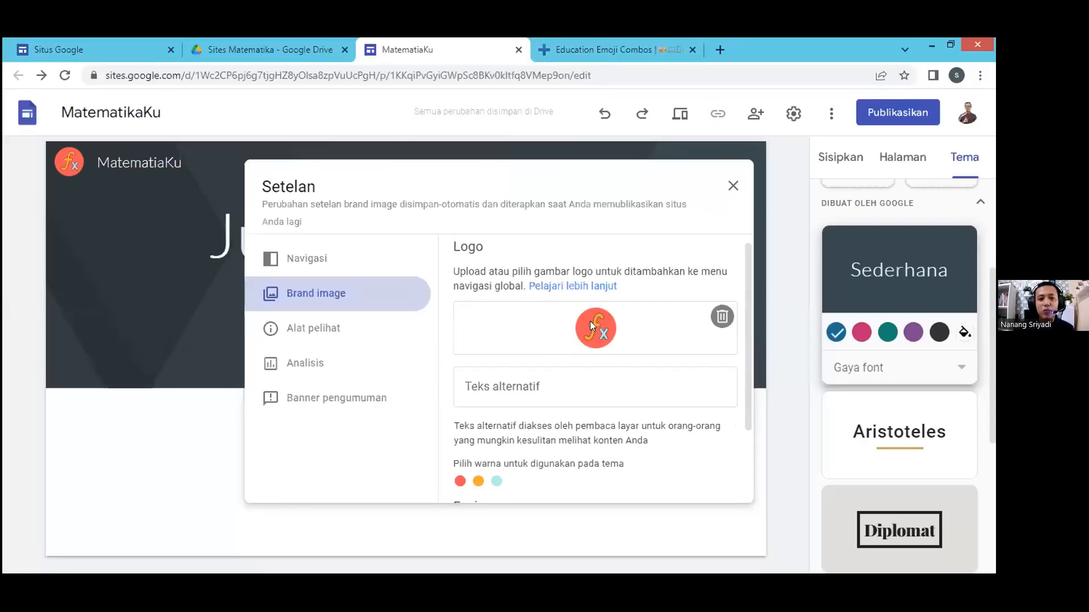
{"action": "left_click", "coordinate": [721, 317]}
{"action": "left_click", "coordinate": [561, 334]}
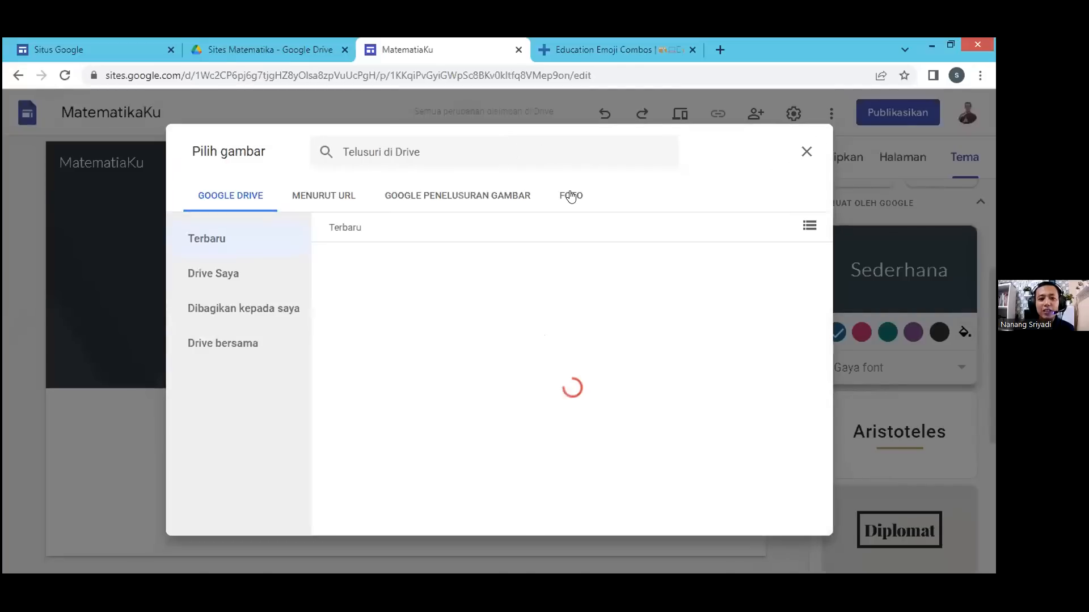
{"action": "key", "text": "Escape"}
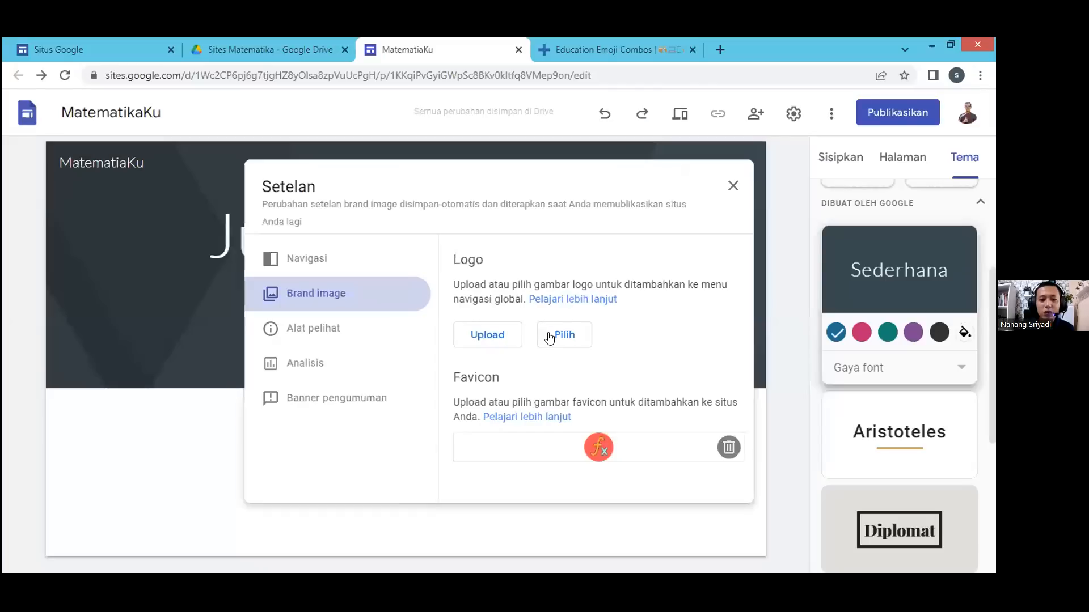
{"action": "left_click", "coordinate": [560, 338]}
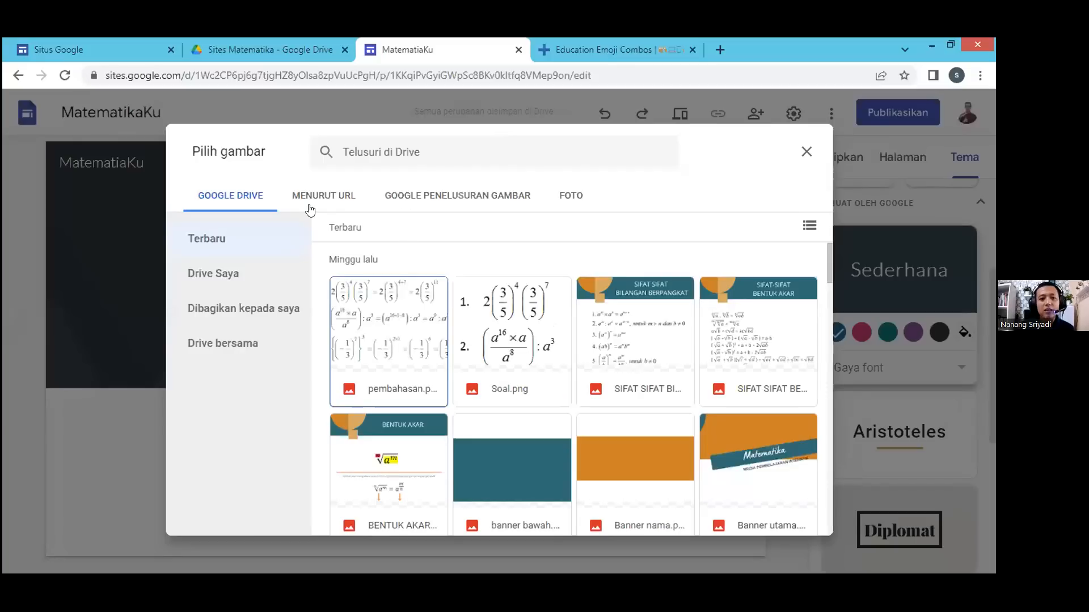
- Search Google Images for "matematika" and insert the cartoon figure surrounded by colourful math symbols as the logo
{"action": "left_click", "coordinate": [472, 197]}
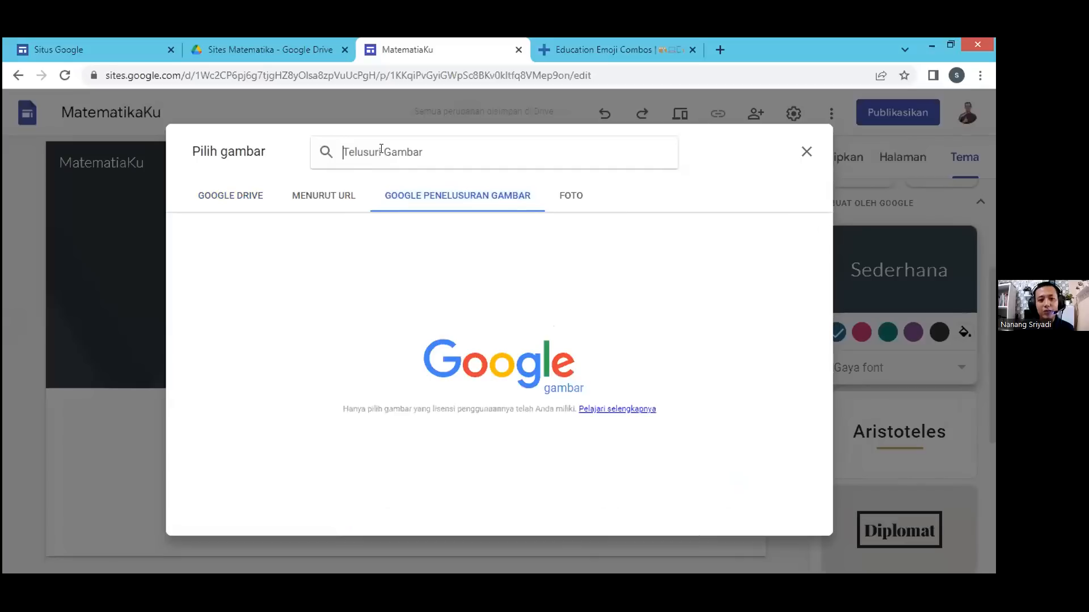
{"action": "type", "text": "mat"}
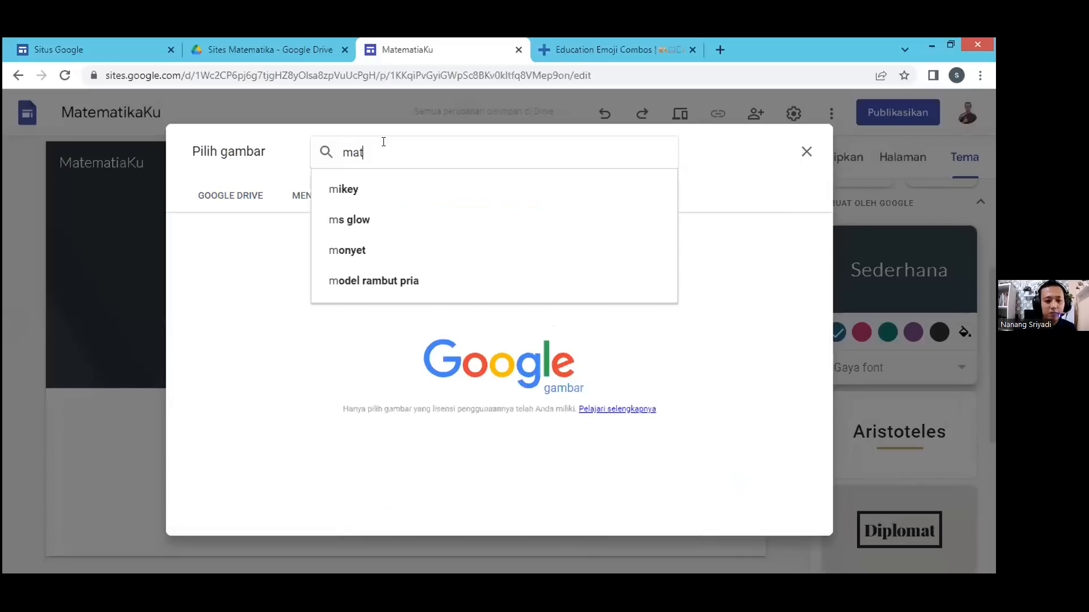
{"action": "type", "text": "ematika"}
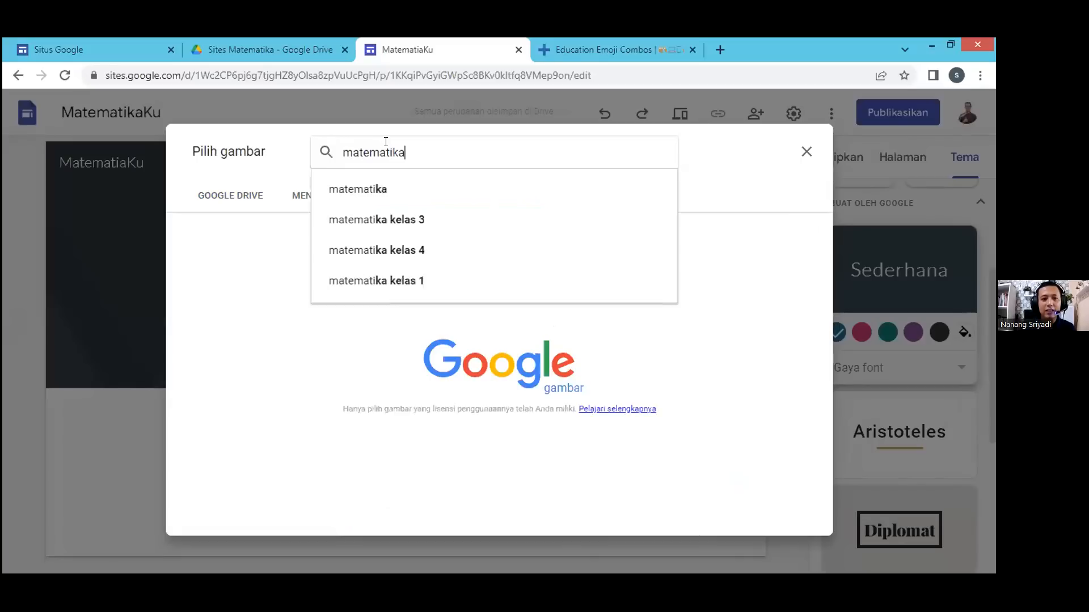
{"action": "key", "text": "Return"}
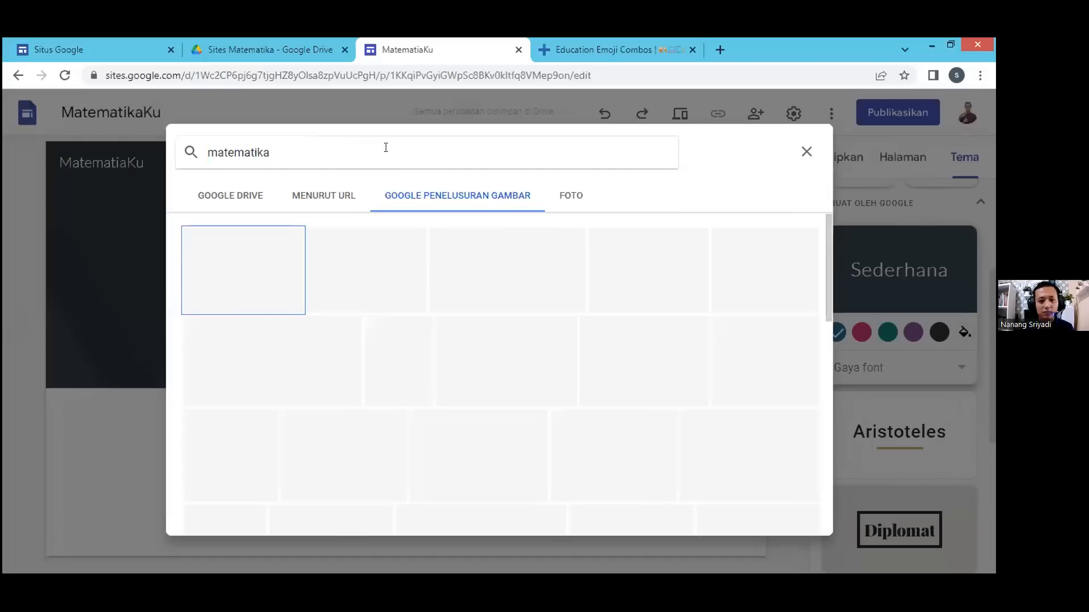
{"action": "scroll", "coordinate": [521, 278], "scroll_direction": "down", "scroll_amount": 1}
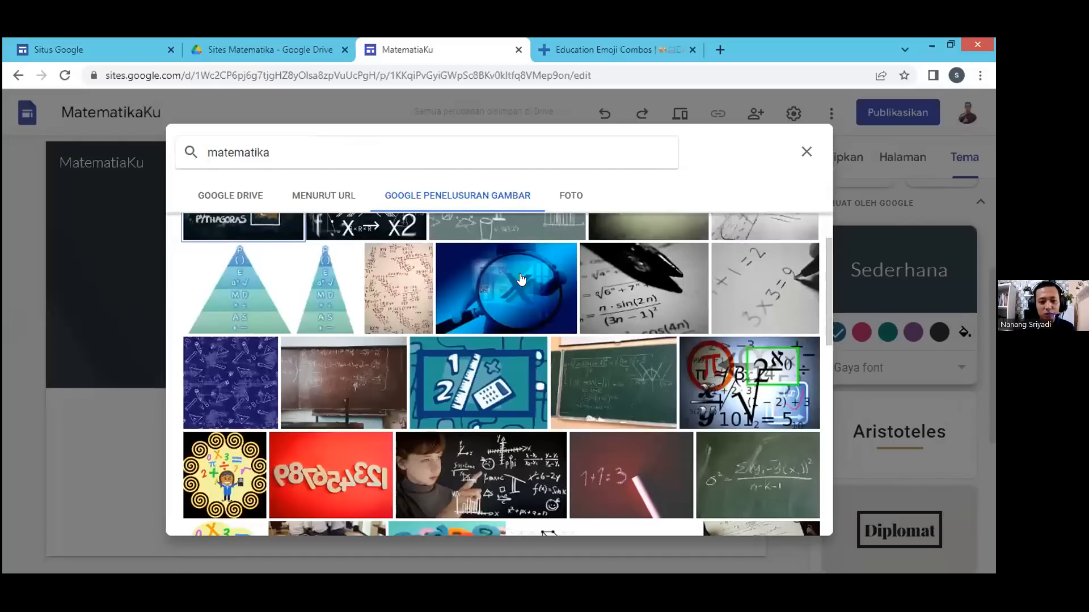
{"action": "scroll", "coordinate": [521, 404], "scroll_direction": "down", "scroll_amount": 3}
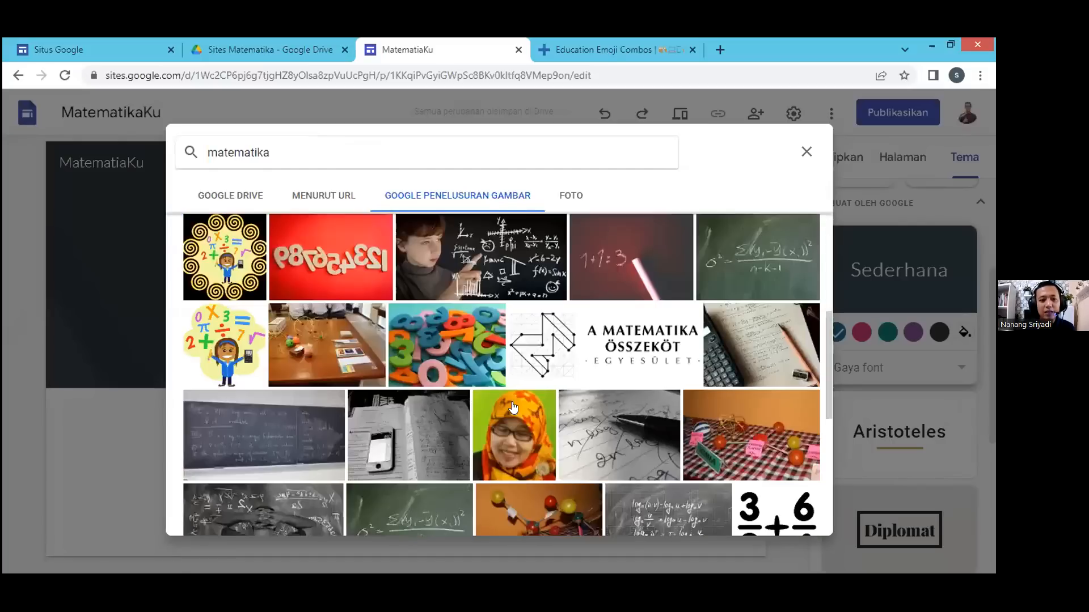
{"action": "scroll", "coordinate": [216, 350], "scroll_direction": "down", "scroll_amount": 1}
{"action": "scroll", "coordinate": [216, 350], "scroll_direction": "up", "scroll_amount": 1}
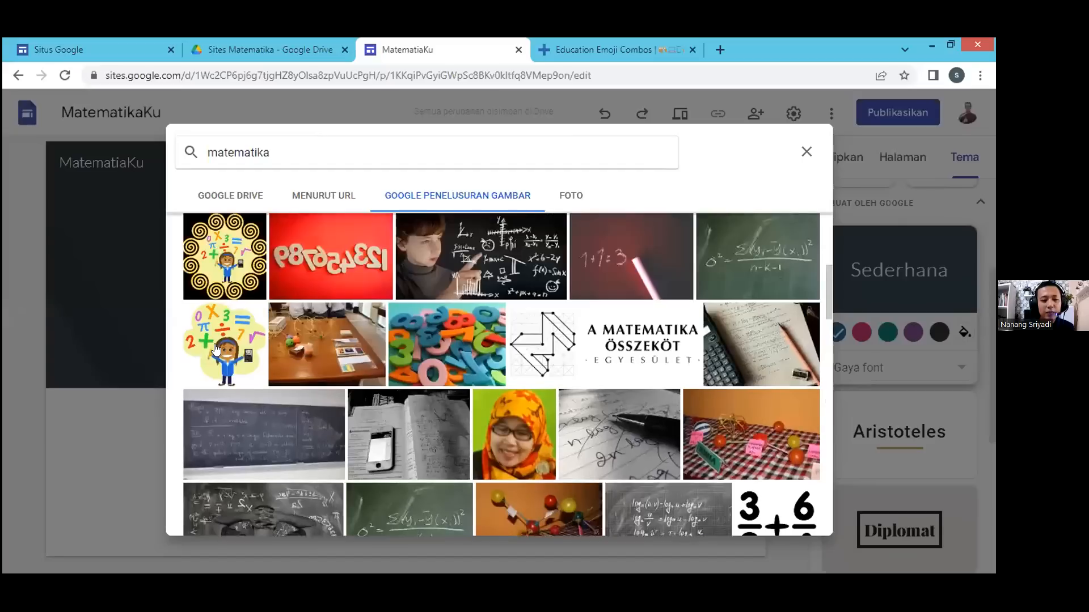
{"action": "left_click", "coordinate": [216, 350]}
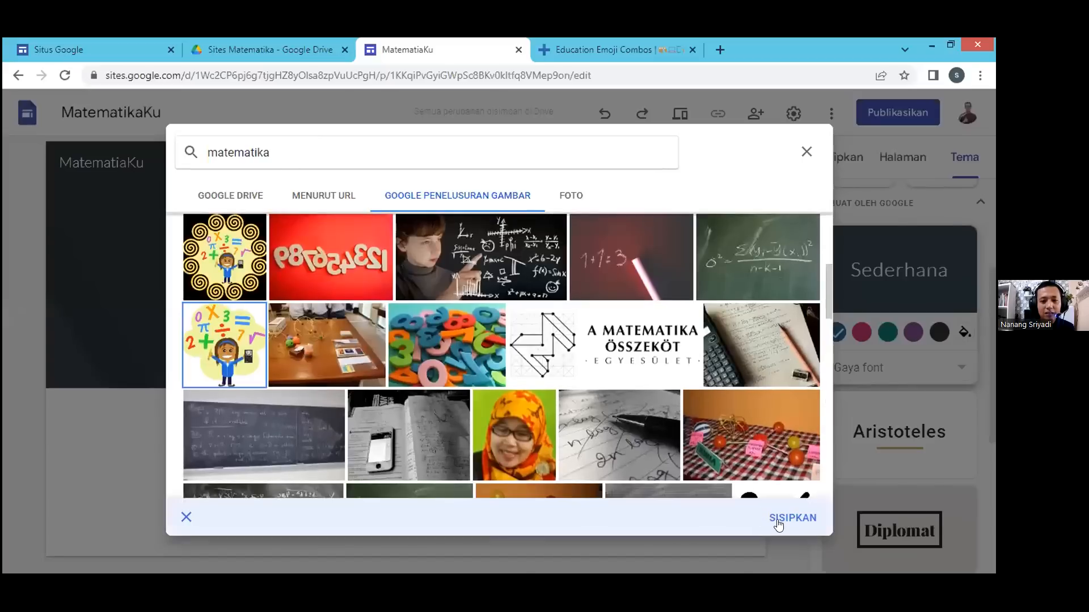
{"action": "left_click", "coordinate": [779, 522]}
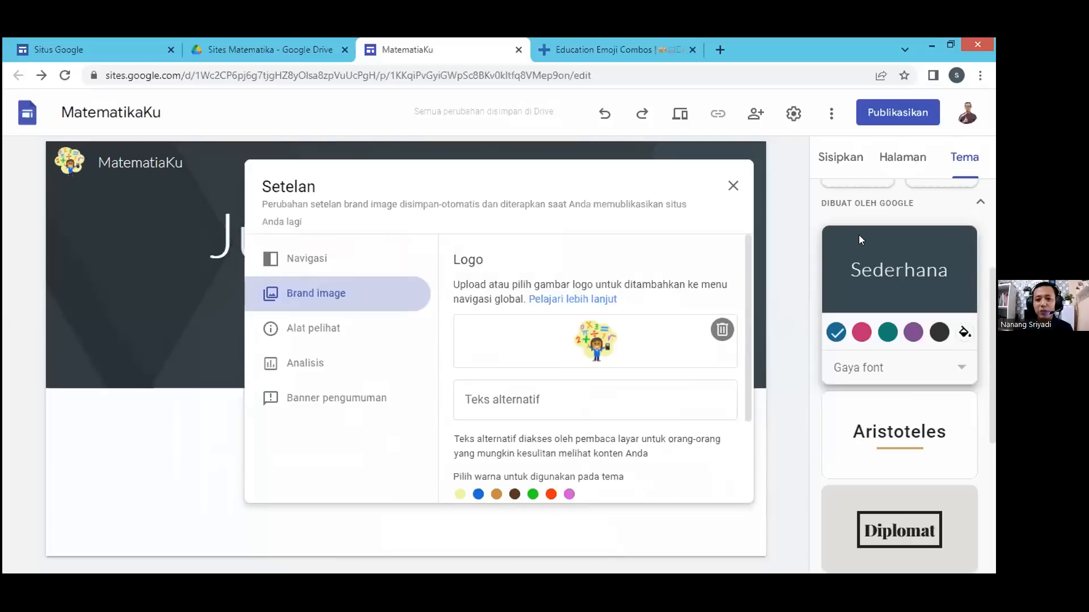
- Replace the cartoon logo with "logo sites matematika.png", review the brand image settings and close them
{"action": "left_click", "coordinate": [722, 329]}
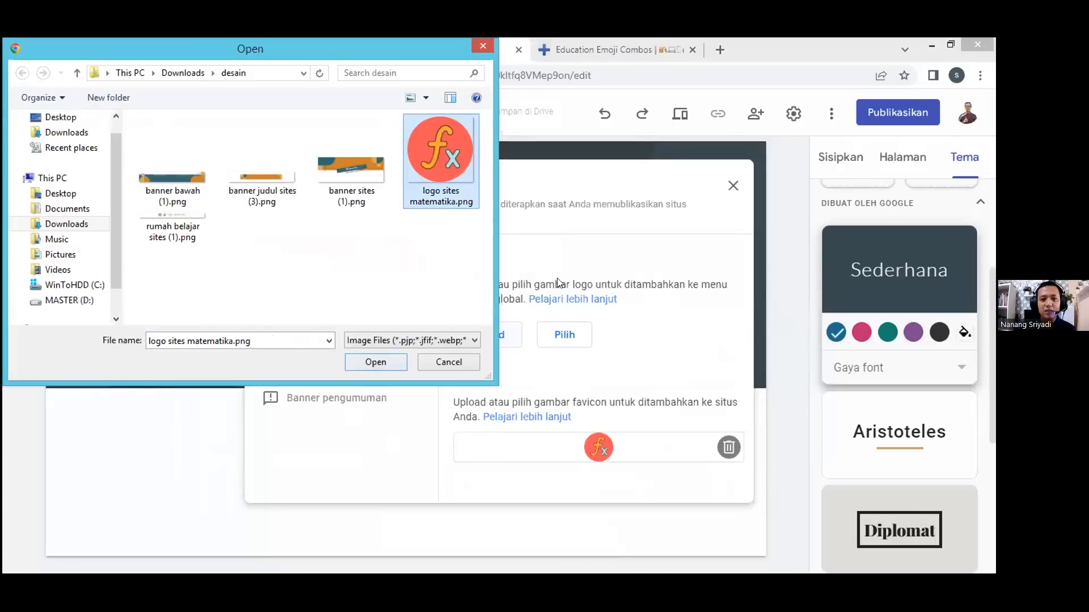
{"action": "left_click", "coordinate": [382, 363]}
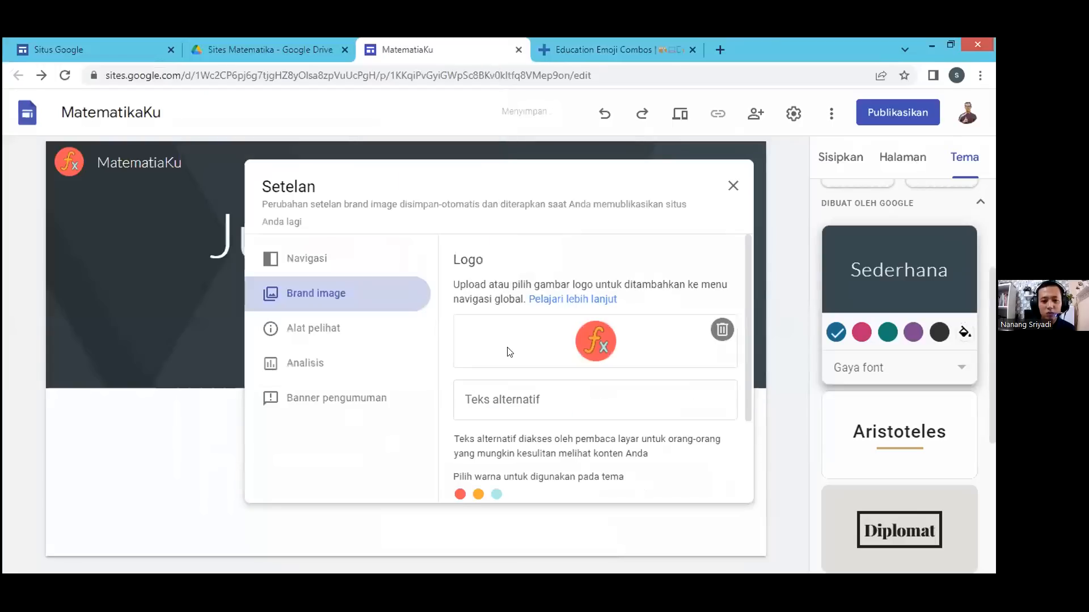
{"action": "scroll", "coordinate": [540, 418], "scroll_direction": "down", "scroll_amount": 2}
{"action": "scroll", "coordinate": [539, 418], "scroll_direction": "down", "scroll_amount": 1}
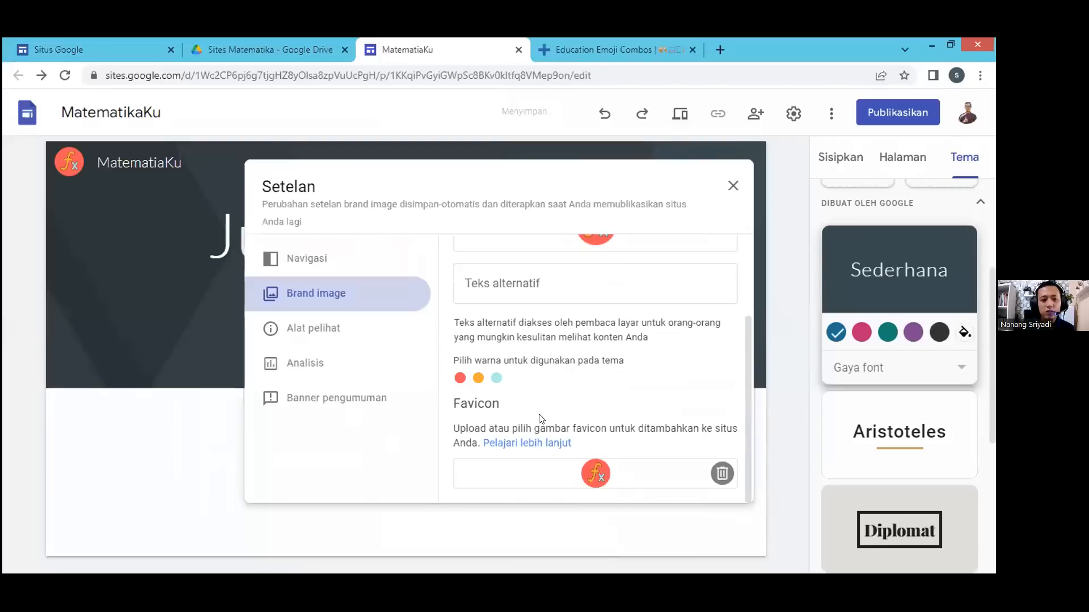
{"action": "scroll", "coordinate": [525, 399], "scroll_direction": "up", "scroll_amount": 2}
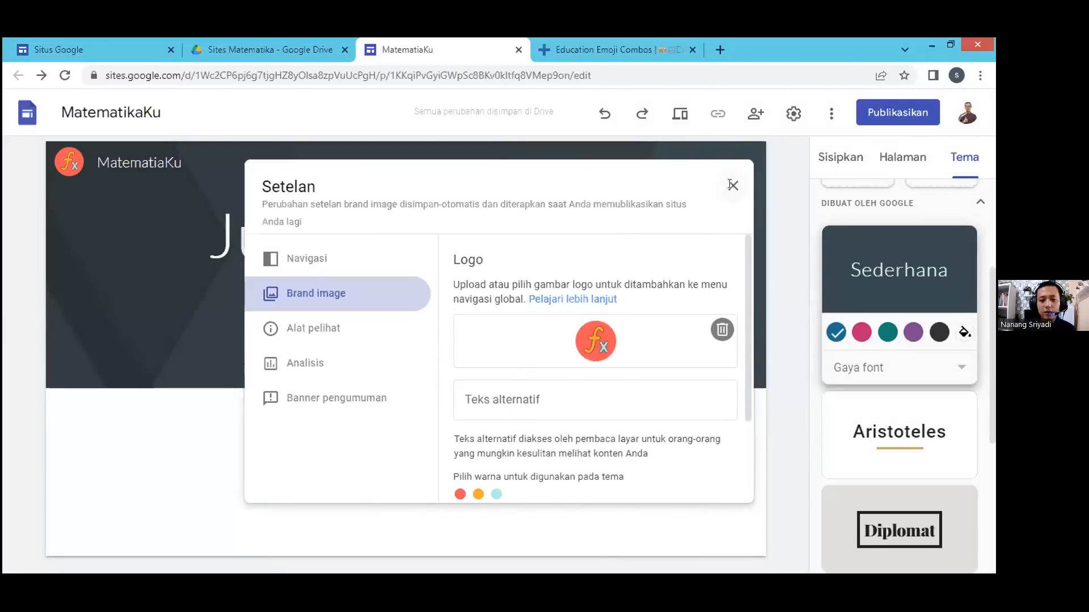
{"action": "scroll", "coordinate": [731, 198], "scroll_direction": "down", "scroll_amount": 2}
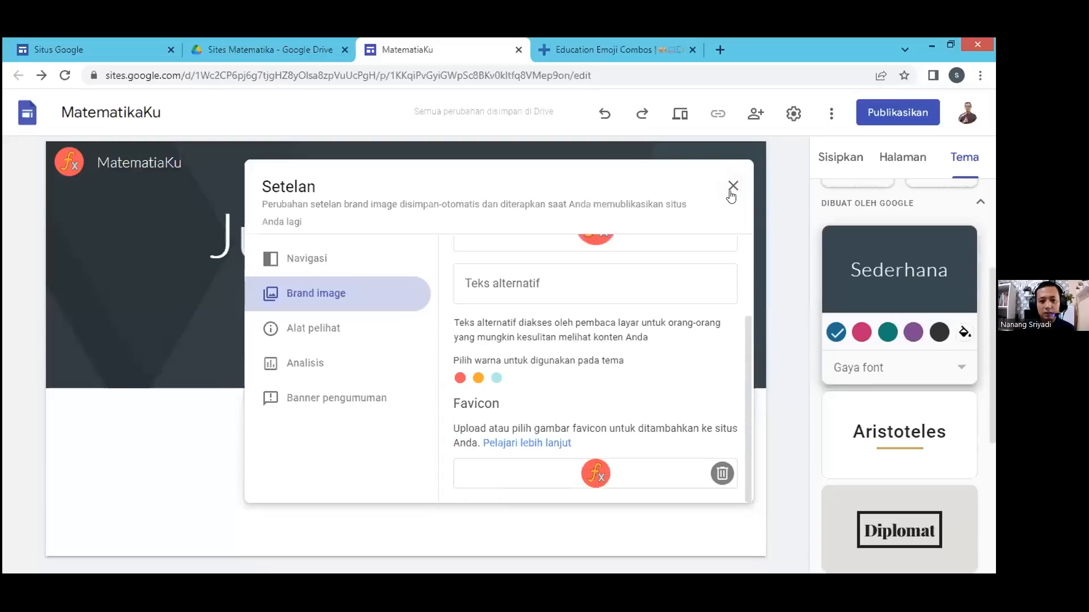
{"action": "left_click", "coordinate": [731, 196]}
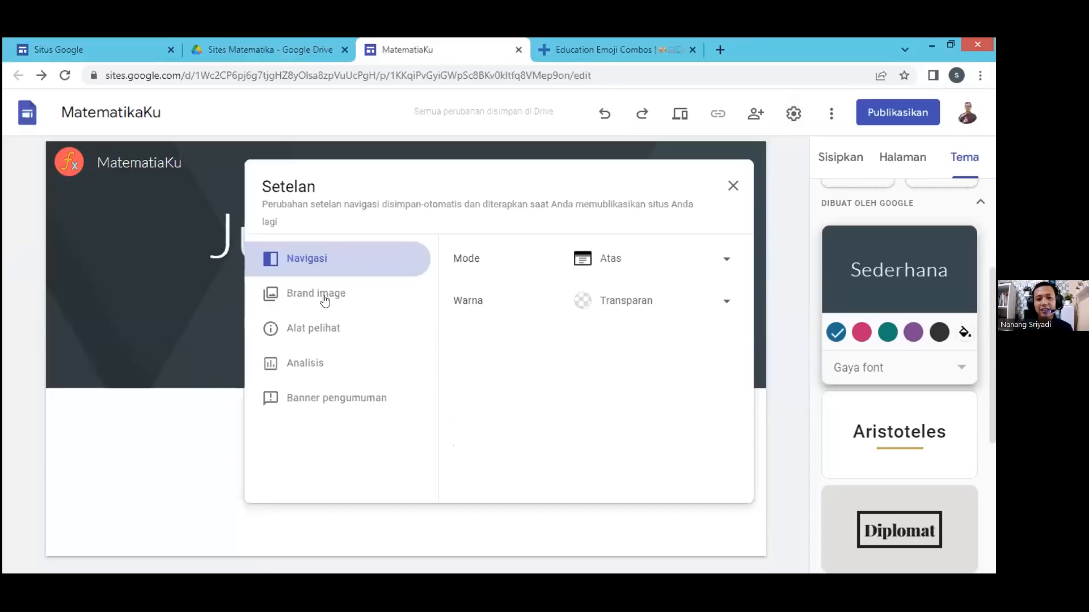
{"action": "left_click", "coordinate": [326, 300]}
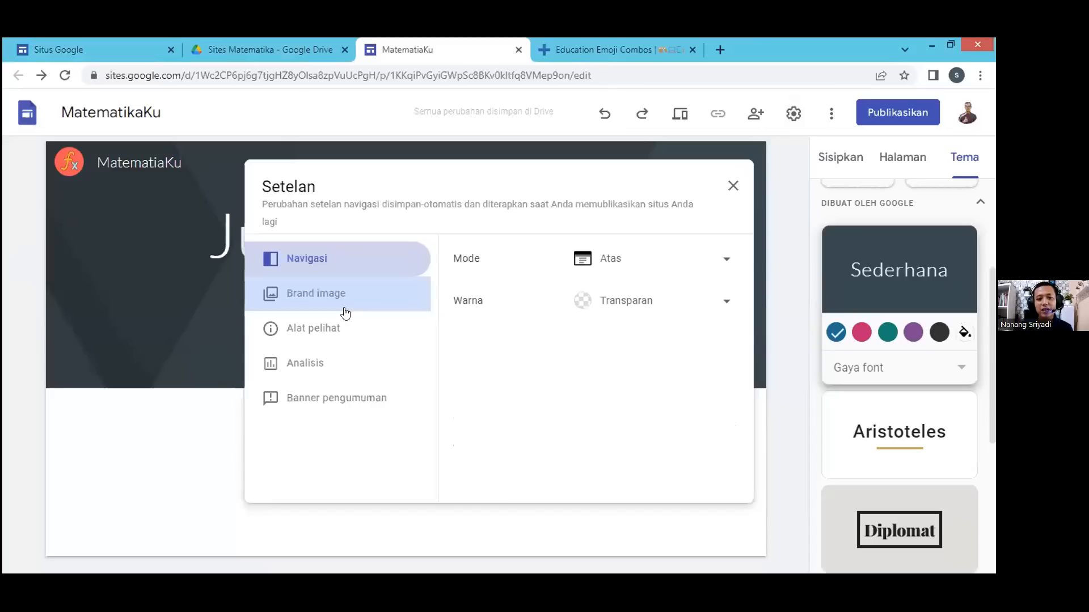
{"action": "left_click", "coordinate": [730, 191]}
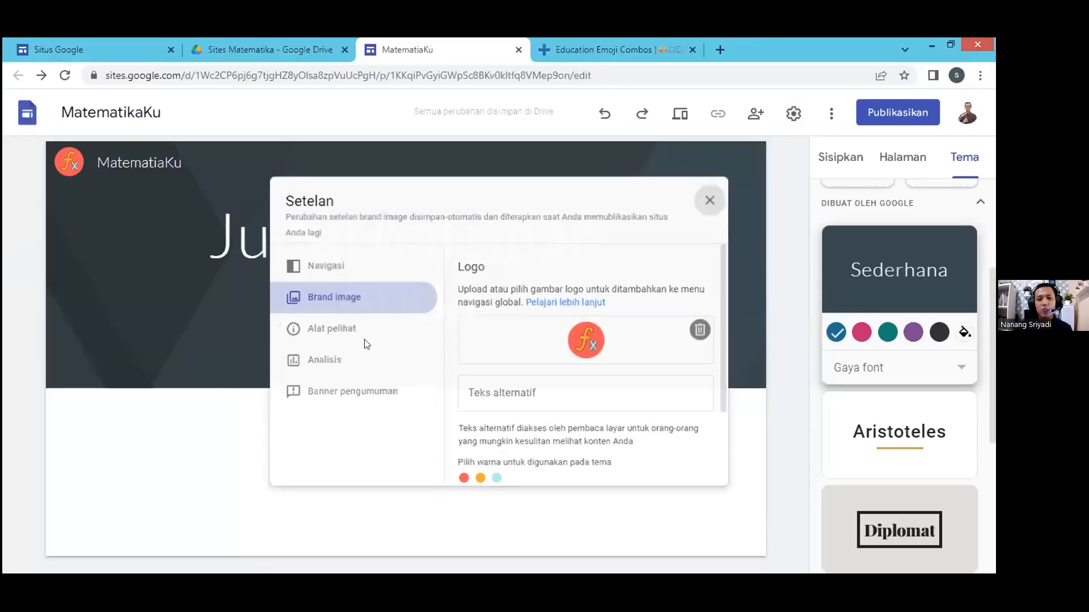
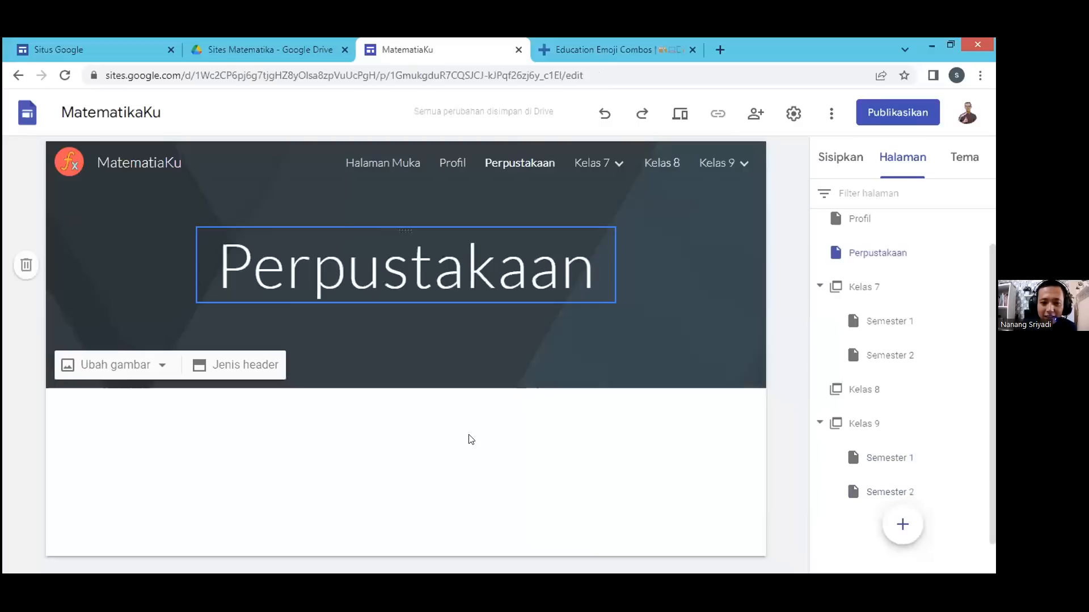
- Check the semester subpages listed under Kelas 7 in the site's navigation bar
{"action": "mouse_move", "coordinate": [586, 164]}
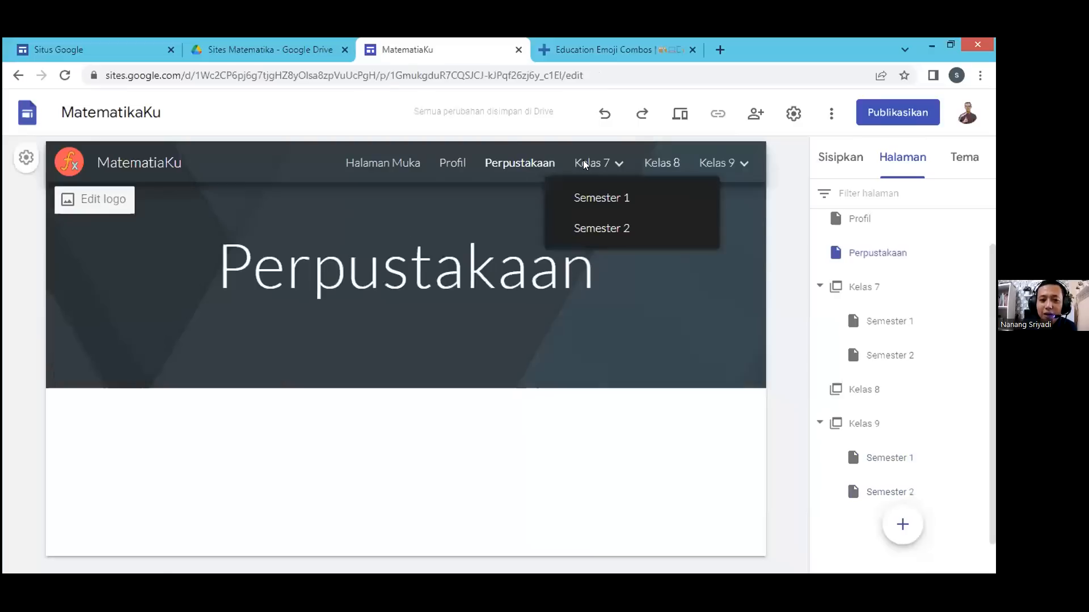
{"action": "double_click", "coordinate": [588, 161]}
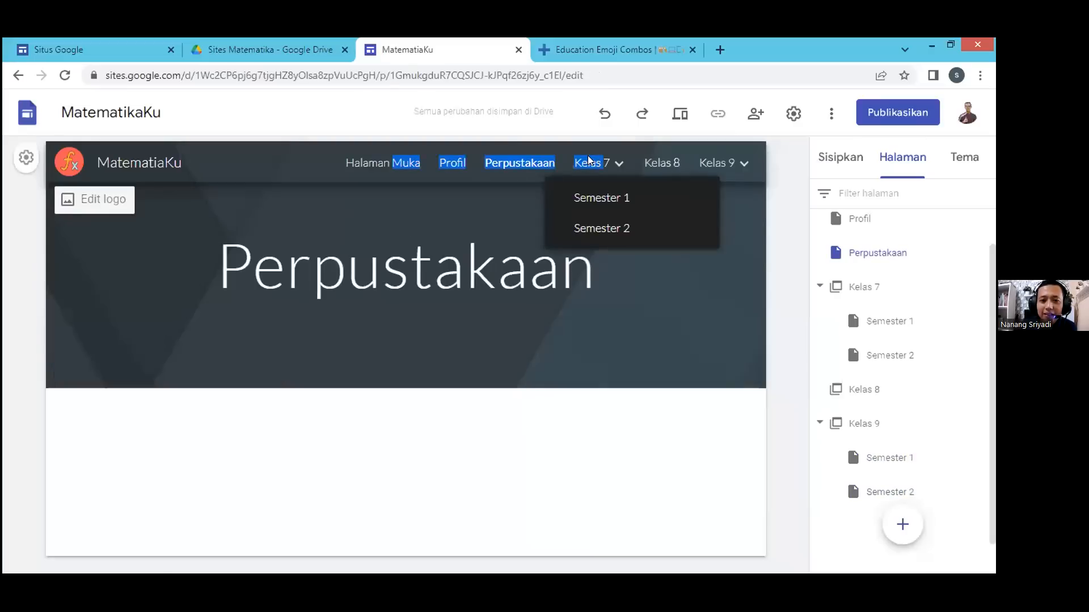
{"action": "left_click", "coordinate": [614, 164]}
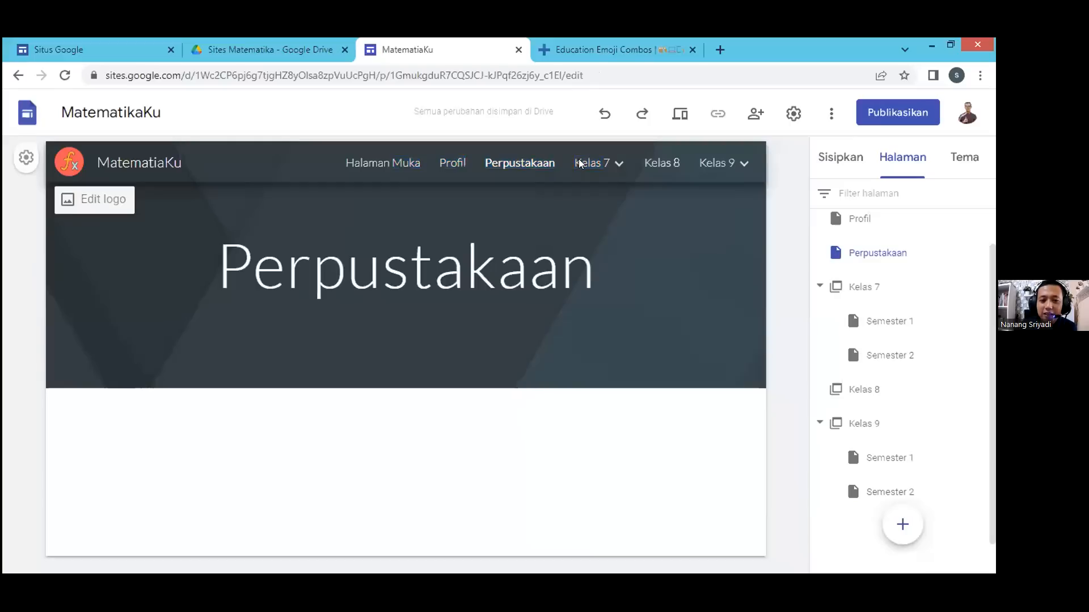
{"action": "mouse_move", "coordinate": [580, 164]}
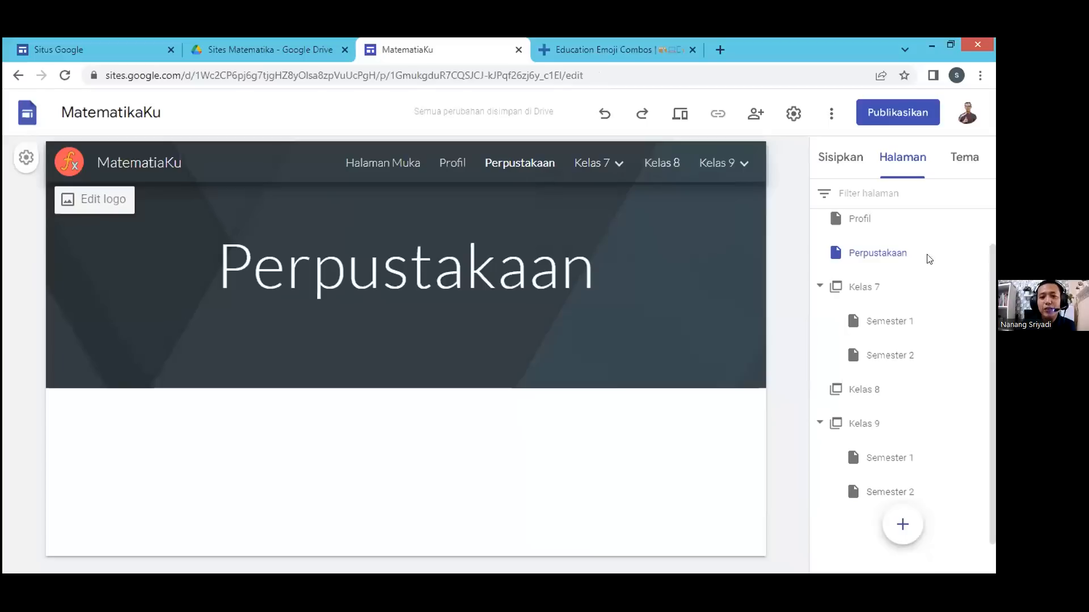
- Add a subpage named "ebook" under the Perpustakaan page
{"action": "mouse_move", "coordinate": [974, 260]}
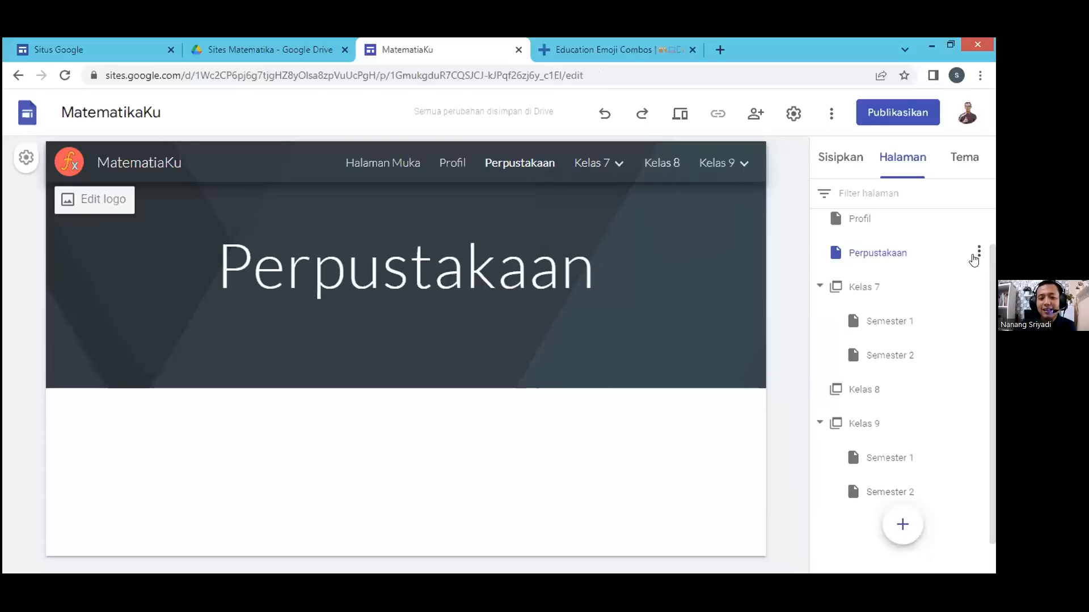
{"action": "left_click", "coordinate": [977, 254]}
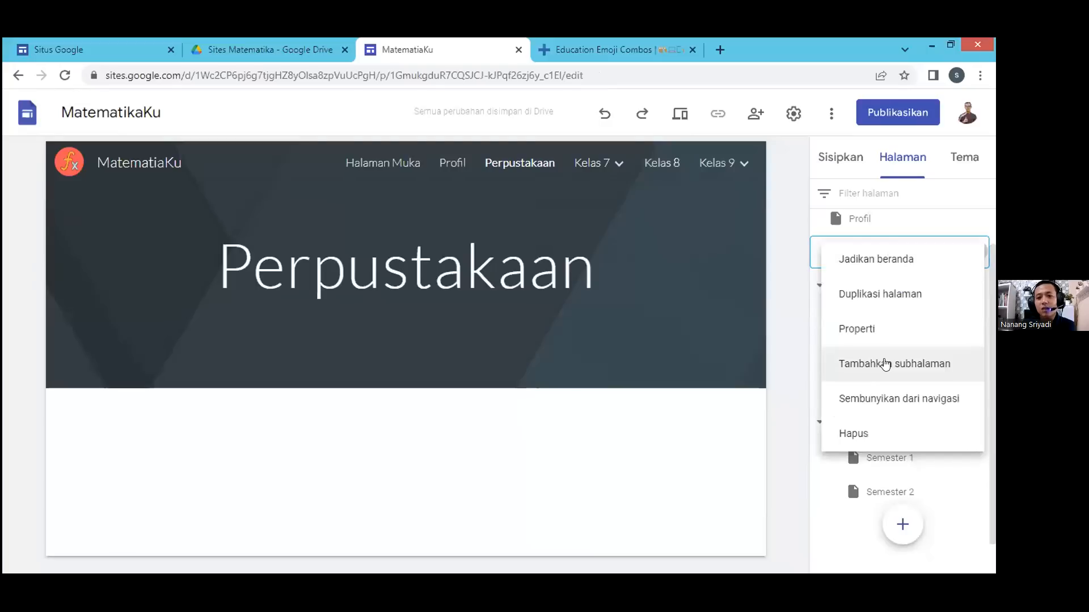
{"action": "left_click", "coordinate": [886, 364]}
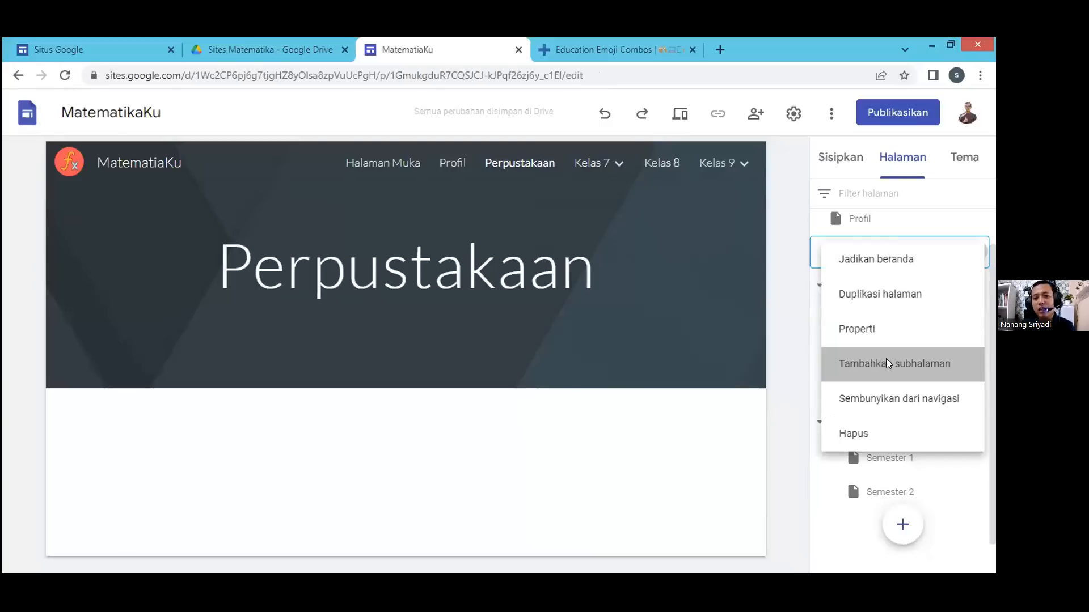
{"action": "type", "text": "ebook"}
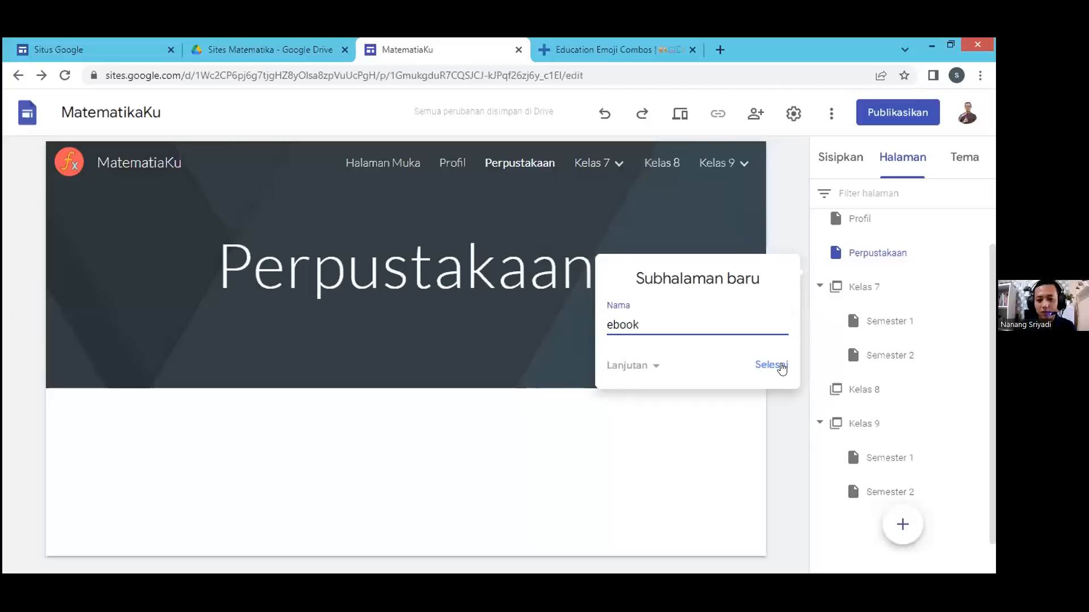
{"action": "left_click", "coordinate": [776, 366]}
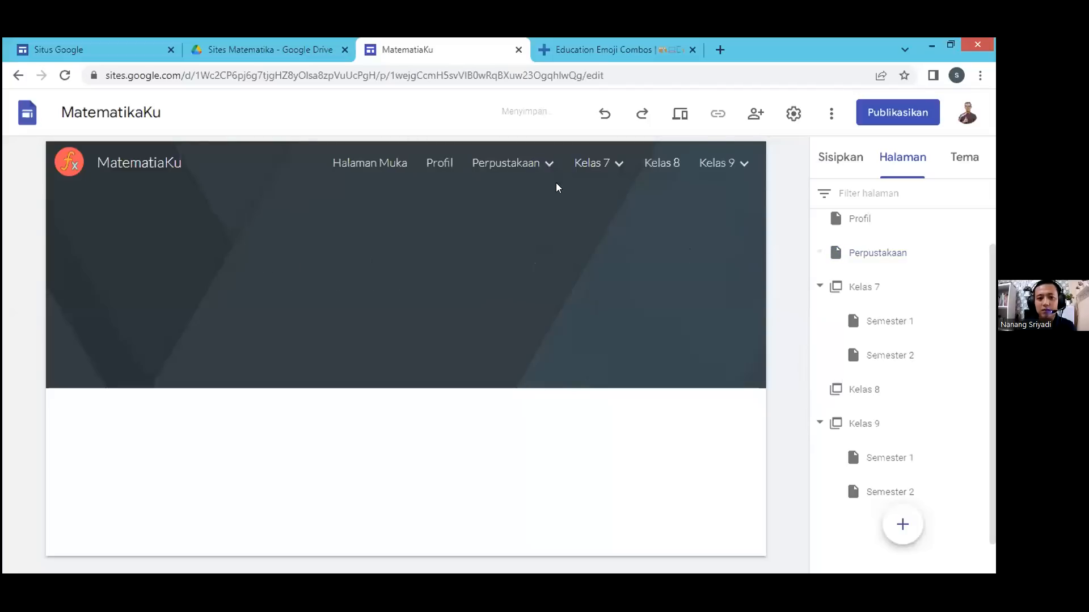
- Add a second subpage named "Video" under the Perpustakaan page
{"action": "left_click", "coordinate": [978, 255]}
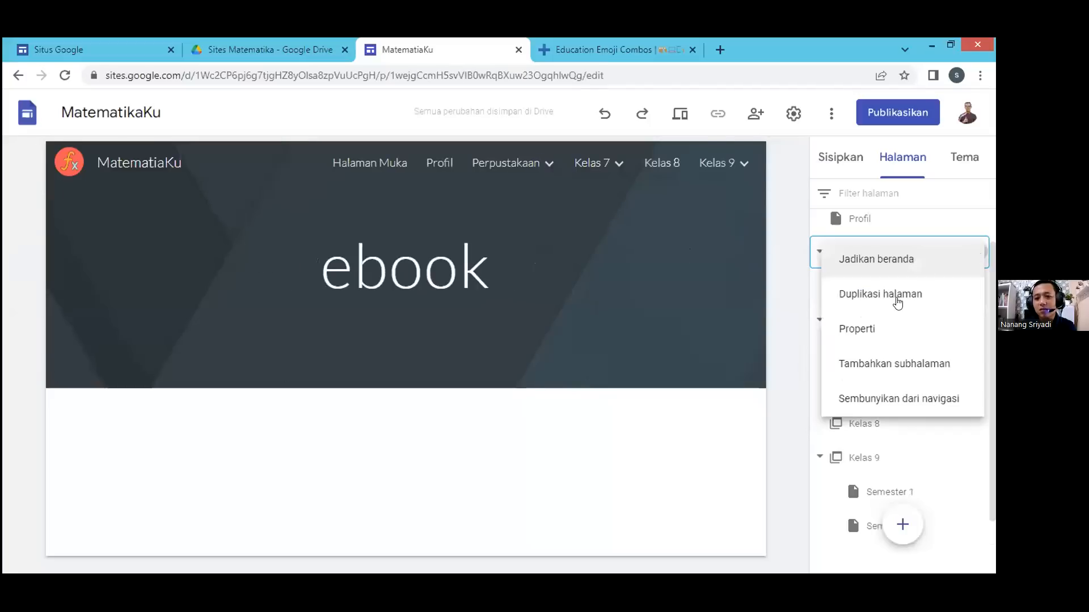
{"action": "left_click", "coordinate": [893, 363]}
{"action": "type", "text": "Video"}
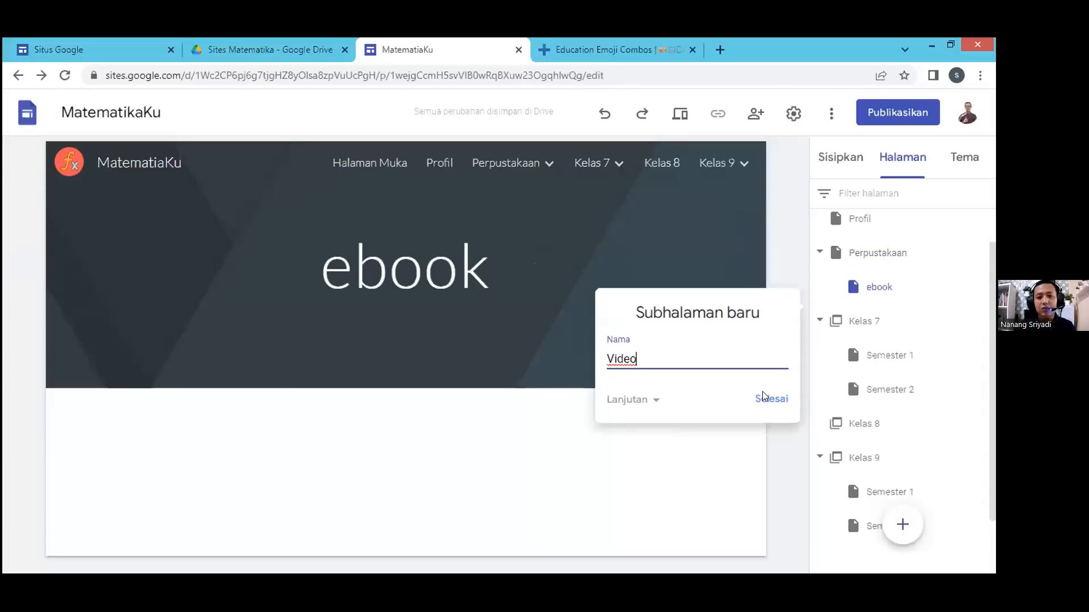
{"action": "left_click", "coordinate": [766, 398]}
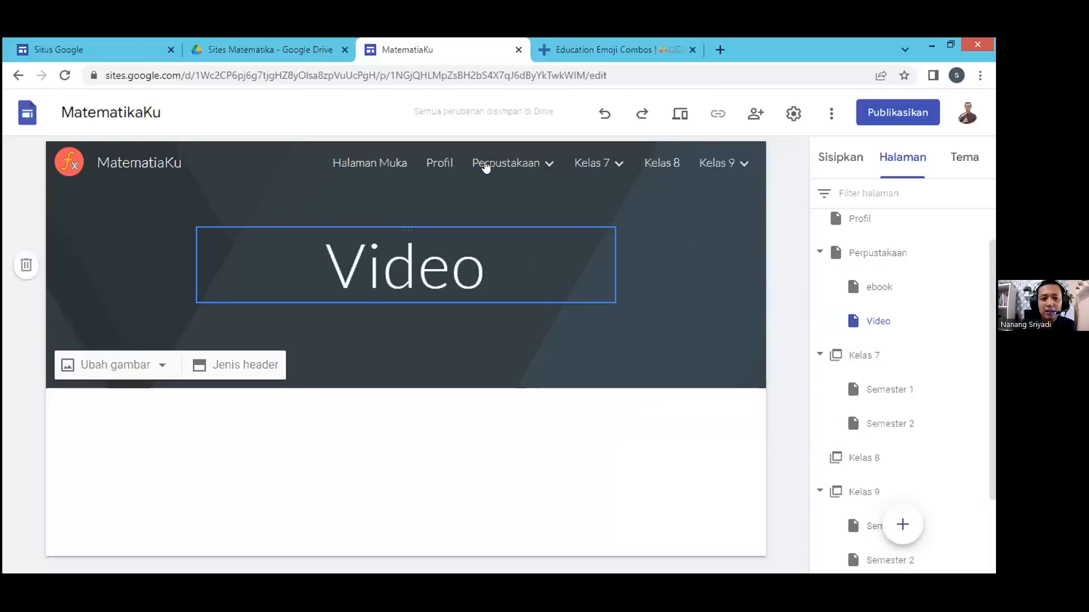
- Check the site navigation for Perpustakaan by opening the main page and its ebook and Video subpages
{"action": "left_click", "coordinate": [485, 165]}
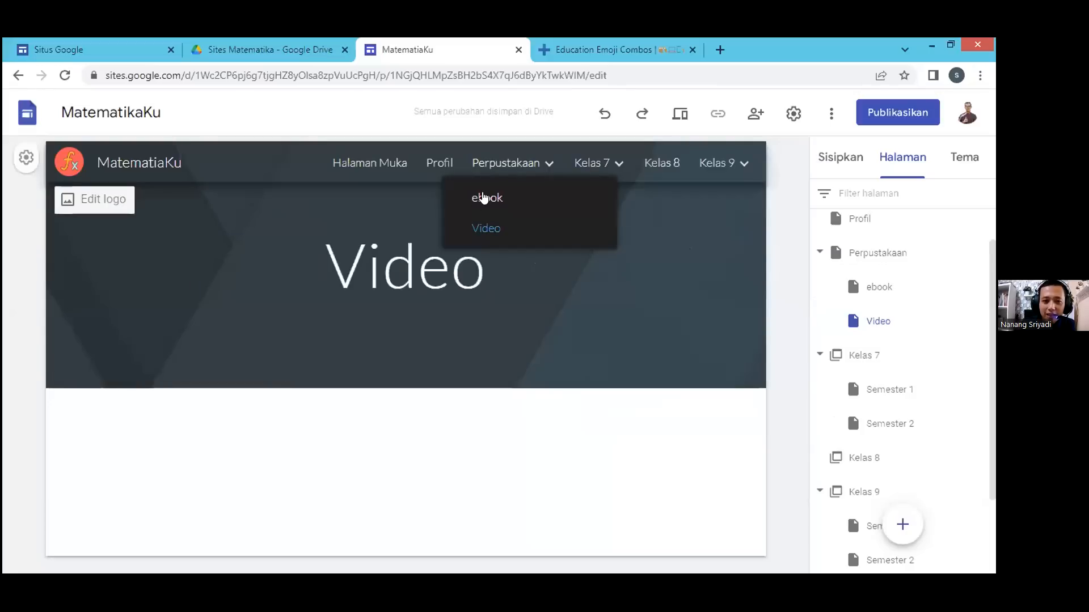
{"action": "left_click", "coordinate": [479, 168]}
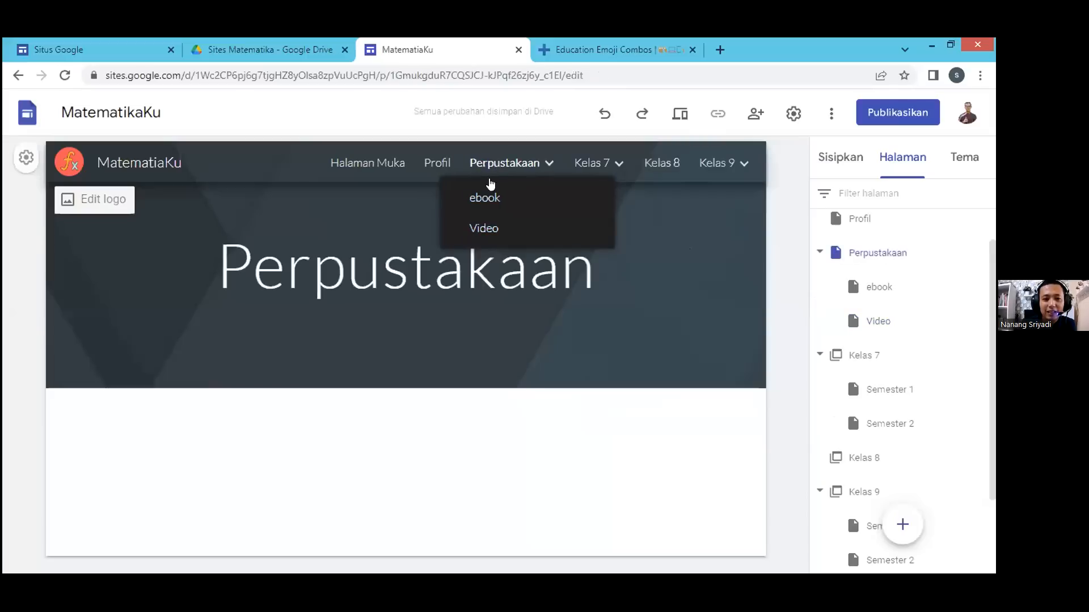
{"action": "left_click", "coordinate": [479, 202]}
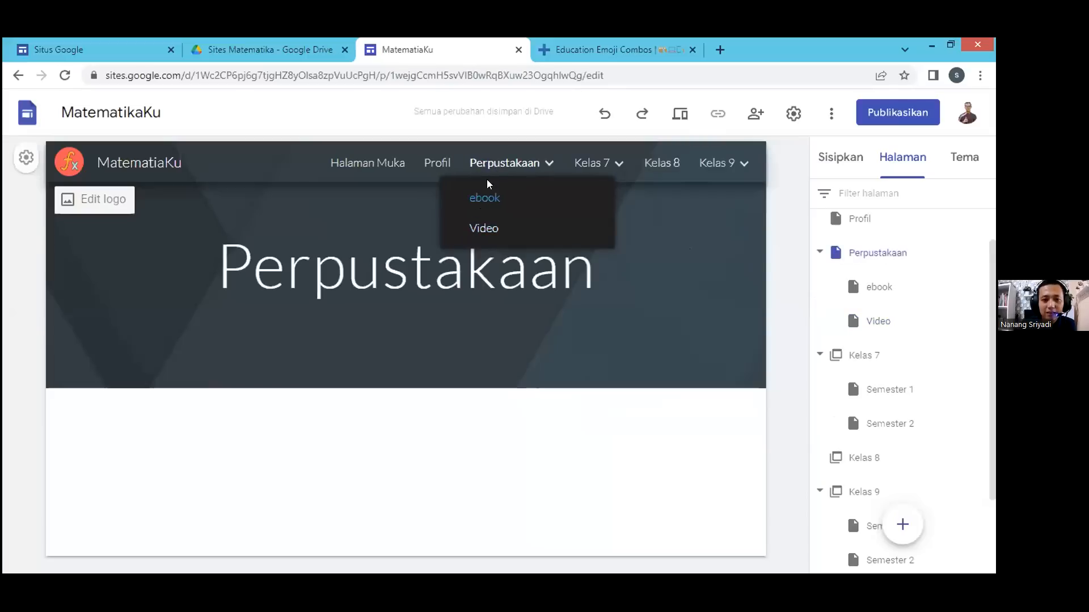
{"action": "left_click", "coordinate": [486, 225]}
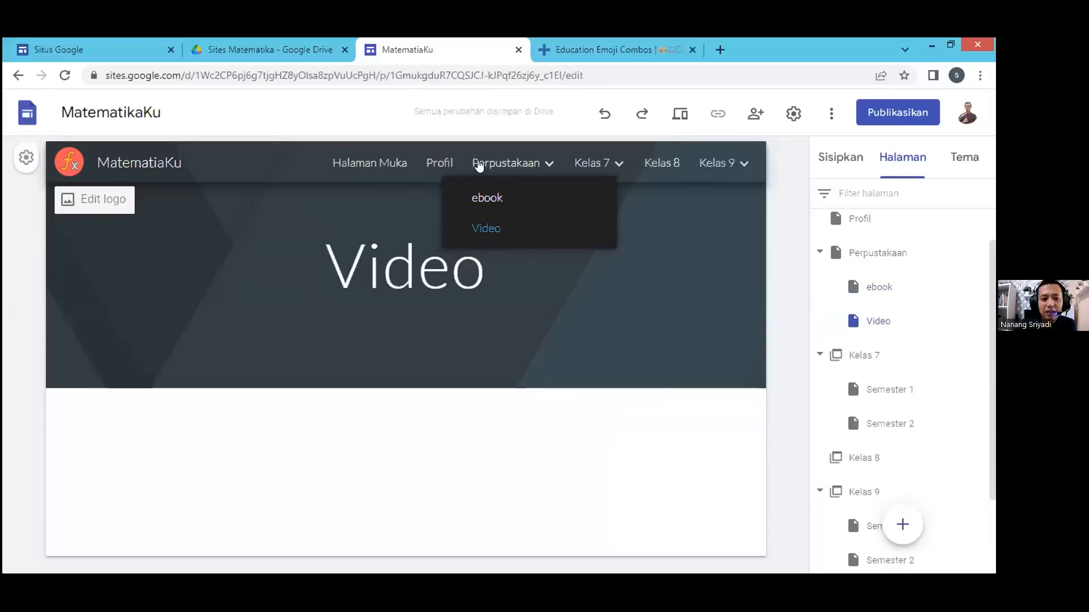
{"action": "left_click", "coordinate": [479, 164]}
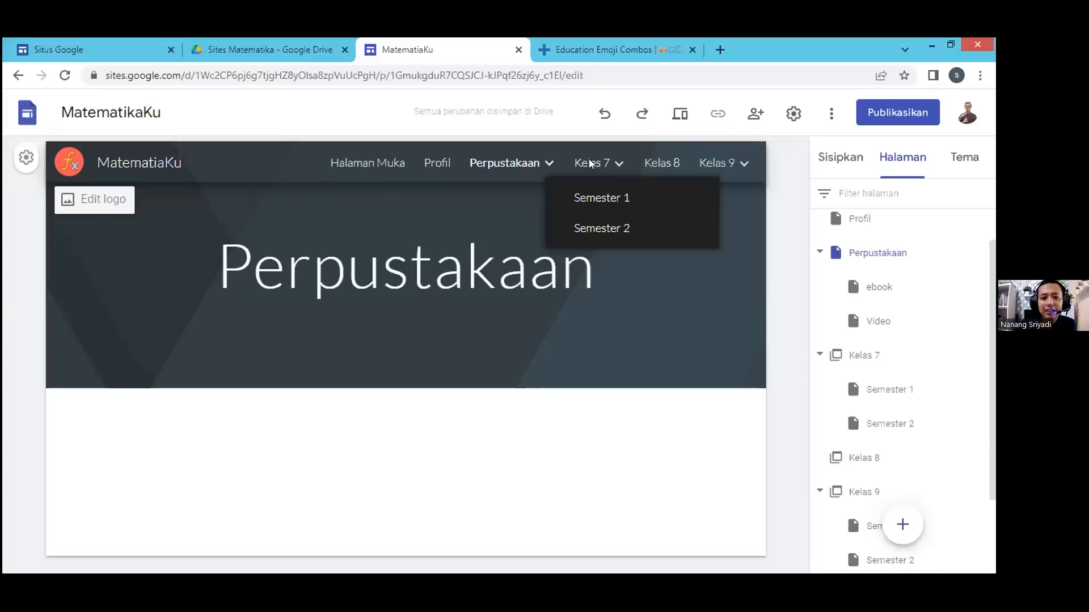
- Check the Kelas 7 and Kelas 9 navigation entries by opening their semester subpages, and review the Perpustakaan entries again
{"action": "left_click", "coordinate": [591, 164]}
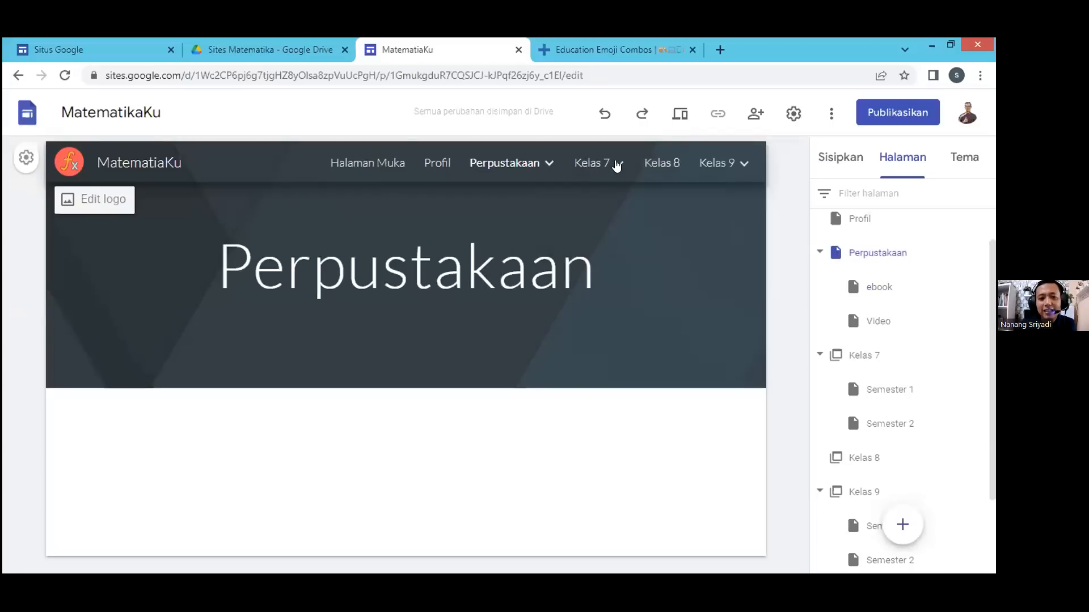
{"action": "left_click", "coordinate": [595, 199]}
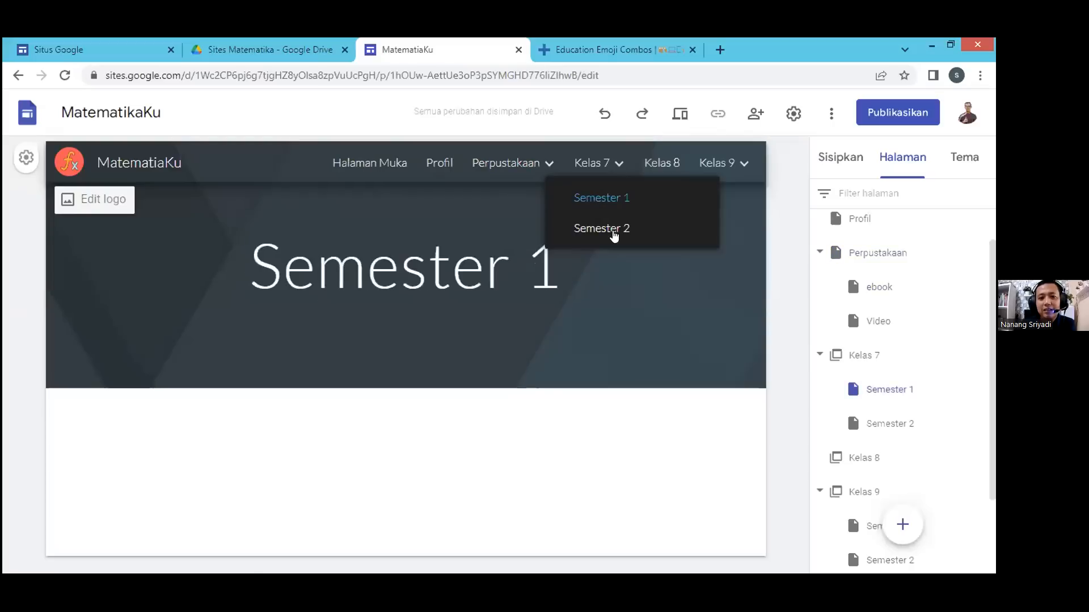
{"action": "left_click", "coordinate": [614, 232]}
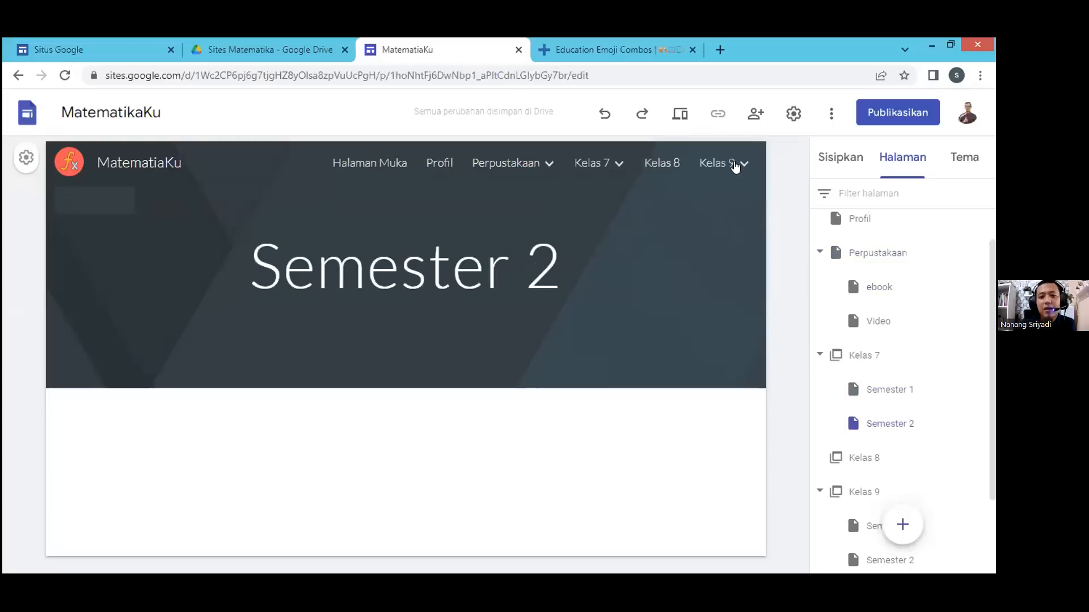
{"action": "left_click", "coordinate": [736, 165]}
{"action": "left_click", "coordinate": [650, 235]}
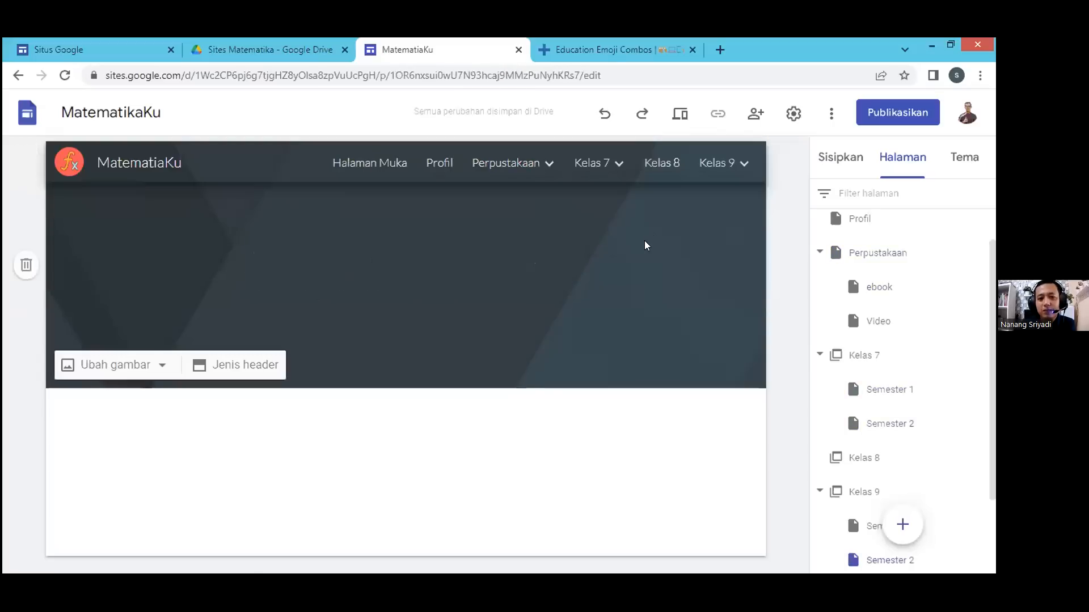
{"action": "mouse_move", "coordinate": [527, 170]}
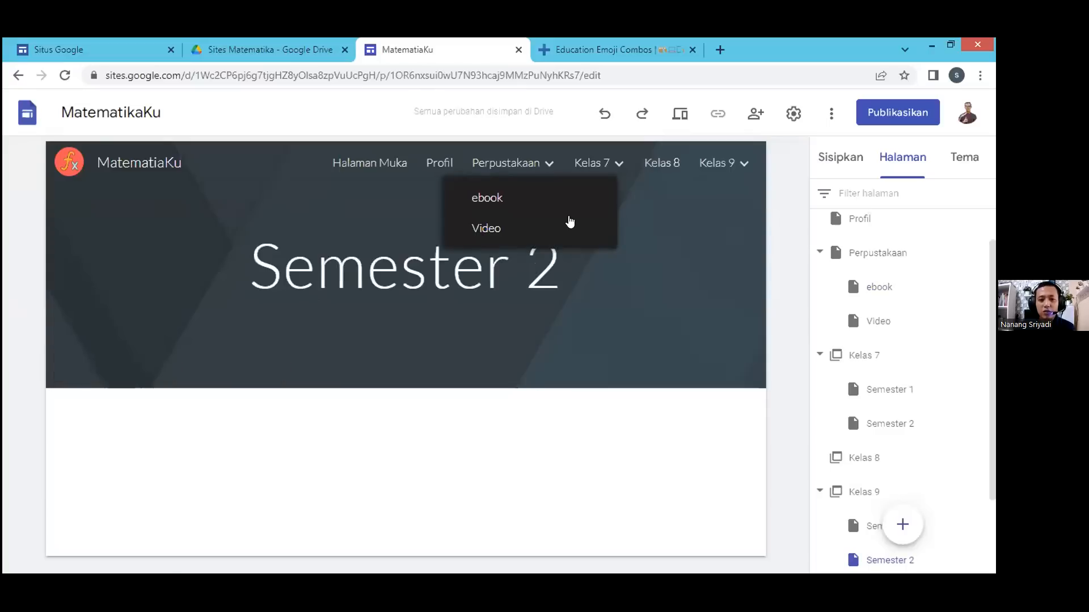
{"action": "key", "text": "alt+Tab"}
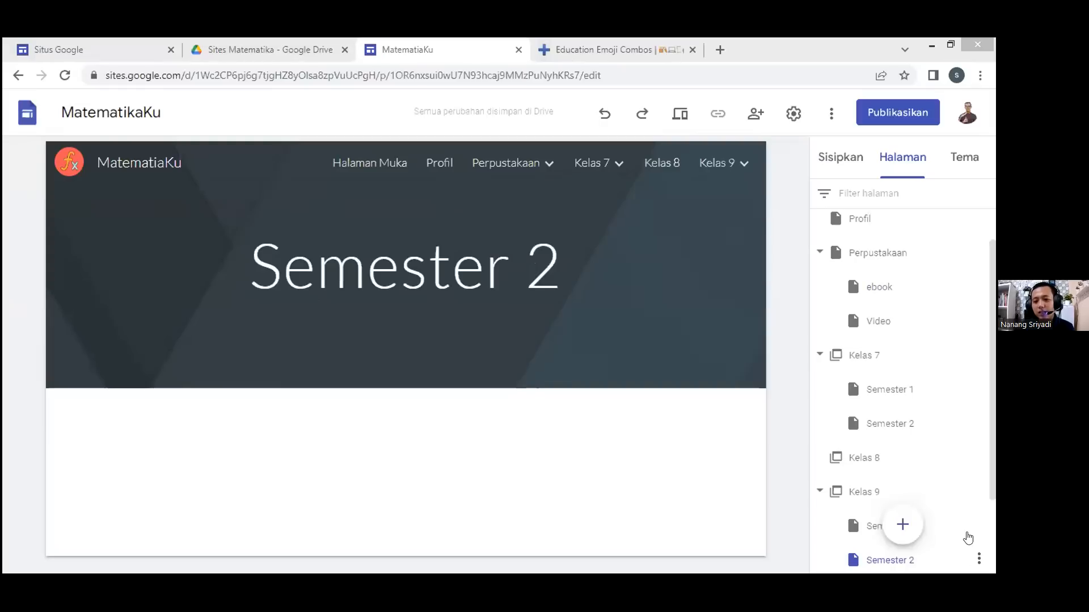
- Add a subpage named "Bentuk akar dan pangkat" under Semester 2 of Kelas 9
{"action": "left_click", "coordinate": [978, 559]}
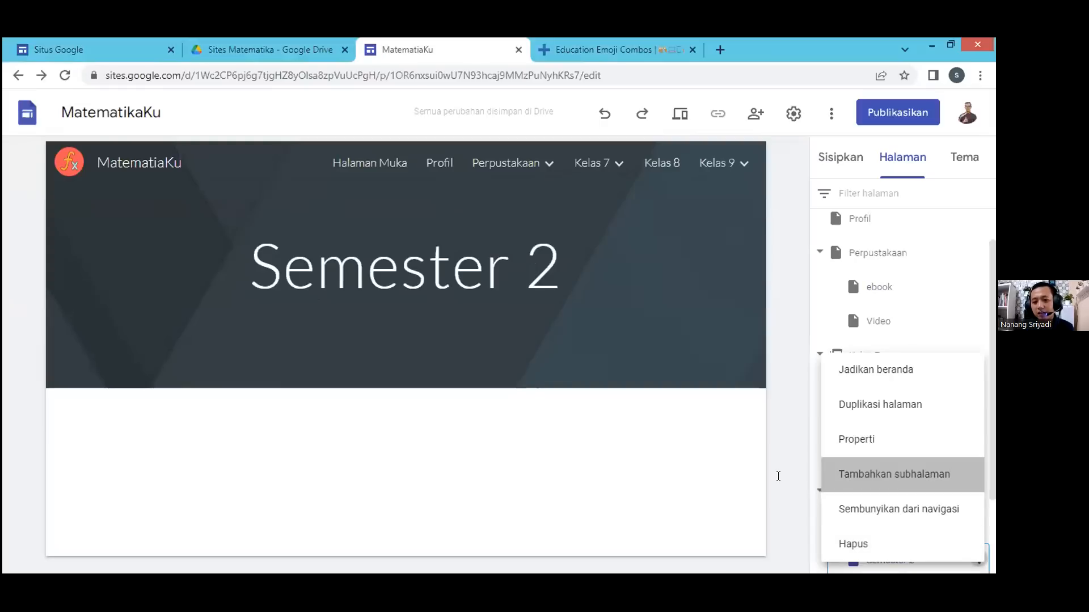
{"action": "key", "text": "Return"}
{"action": "type", "text": "Be"}
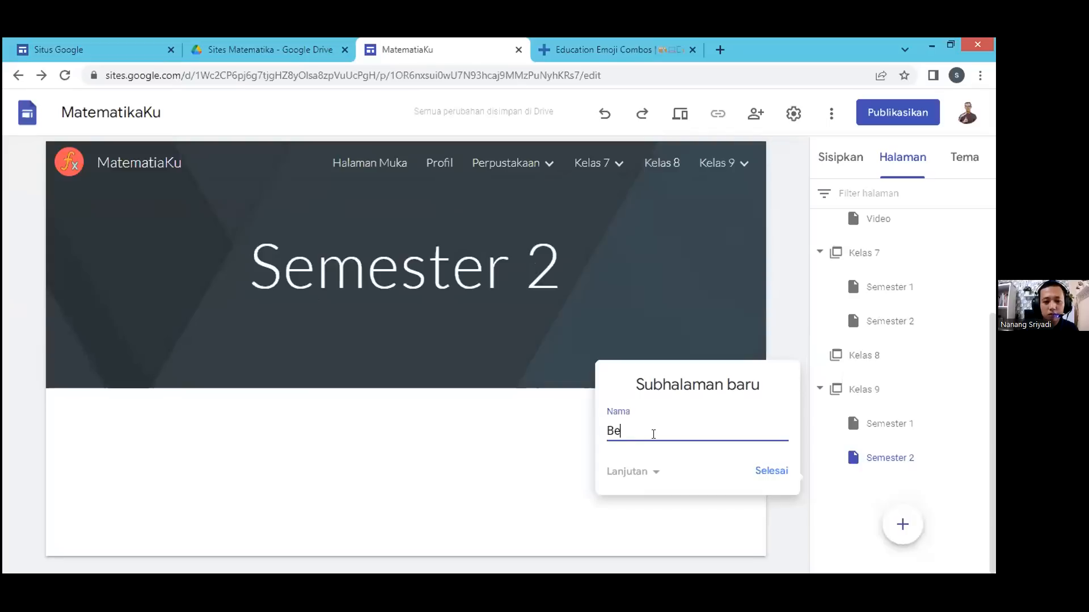
{"action": "type", "text": "ntuk akar dan pangkat"}
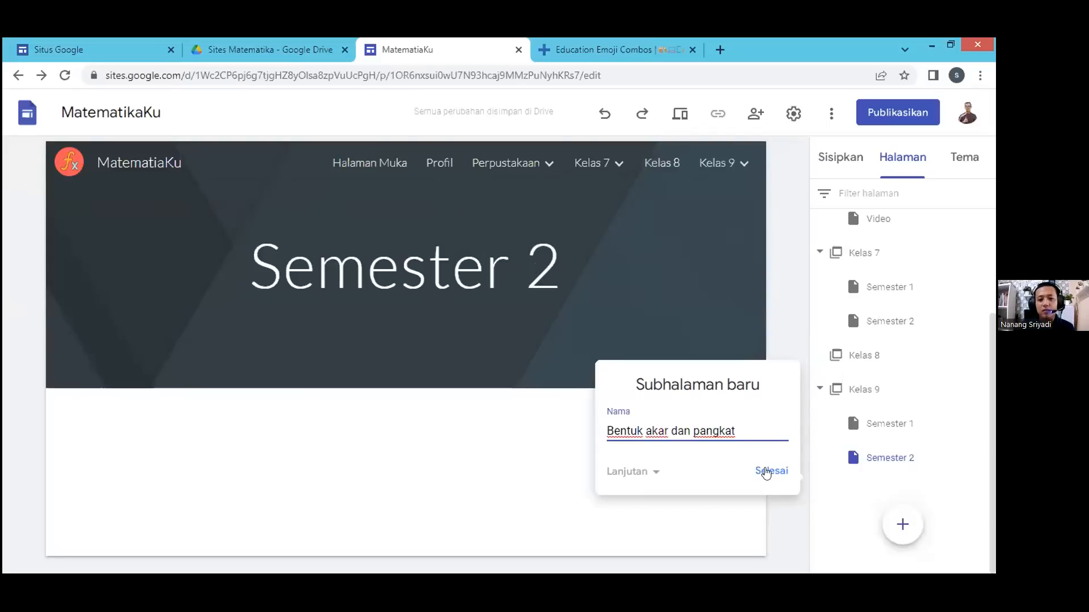
{"action": "left_click", "coordinate": [766, 474]}
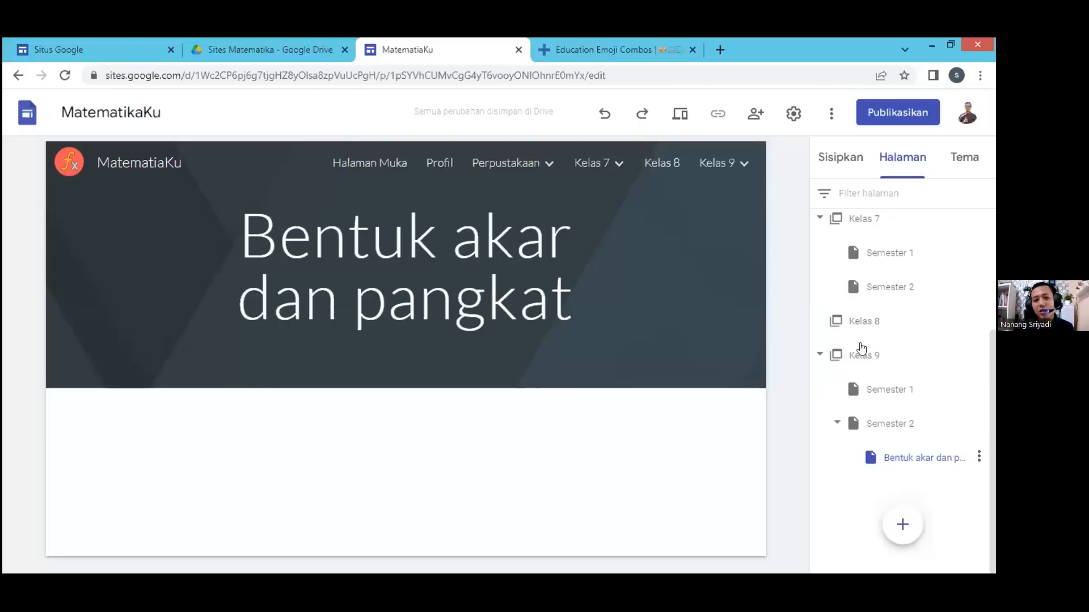
- Check the nested subpages of Semester 2 under Kelas 9 and the semester entries of Kelas 7 in the site navigation
{"action": "left_click", "coordinate": [743, 164]}
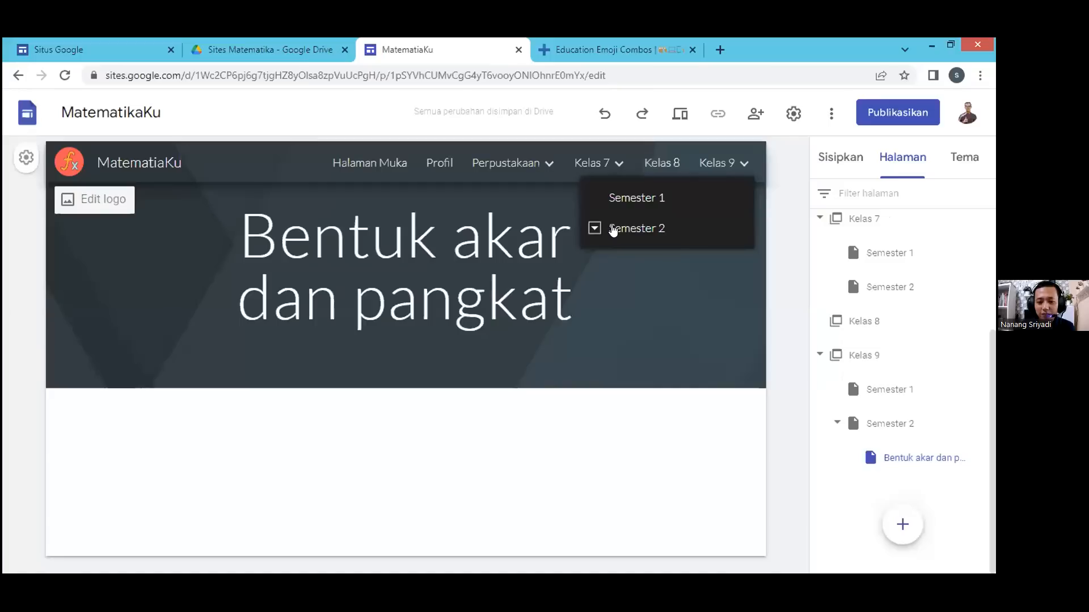
{"action": "left_click", "coordinate": [593, 230]}
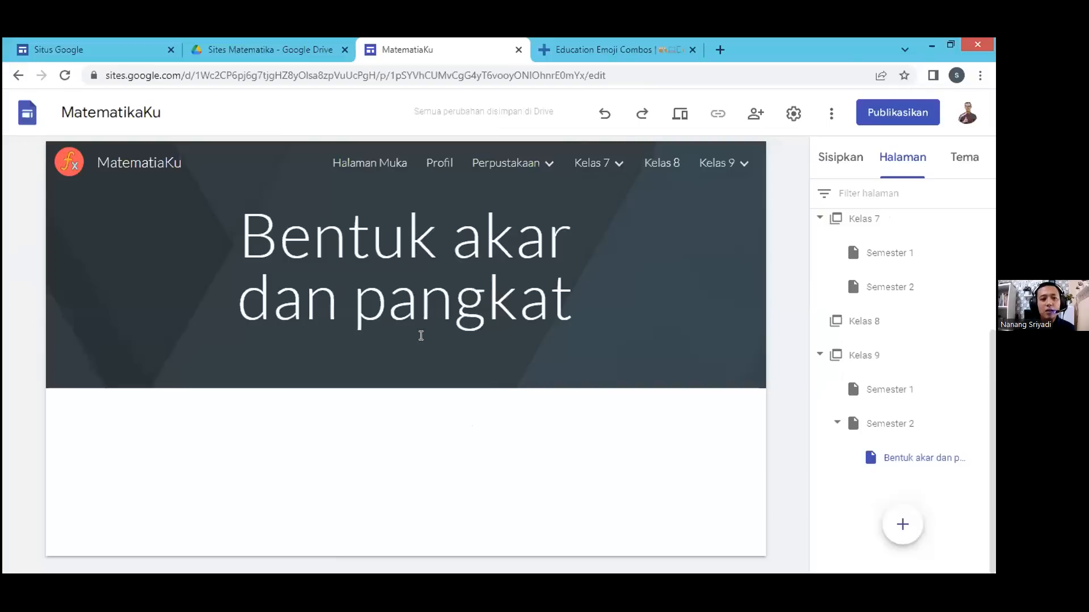
{"action": "mouse_move", "coordinate": [356, 187]}
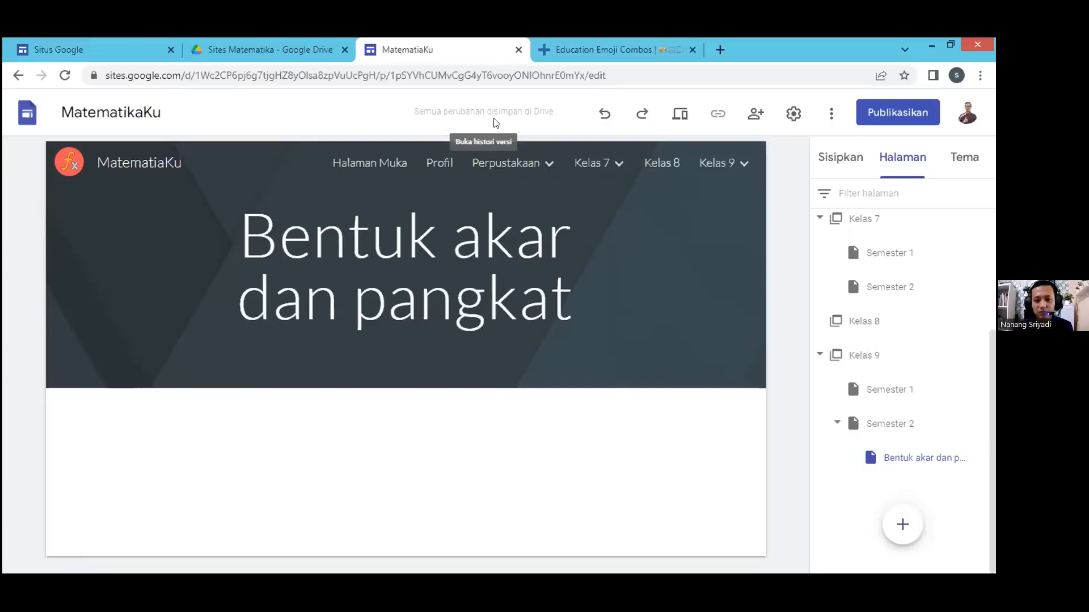
{"action": "key", "text": "alt+Tab"}
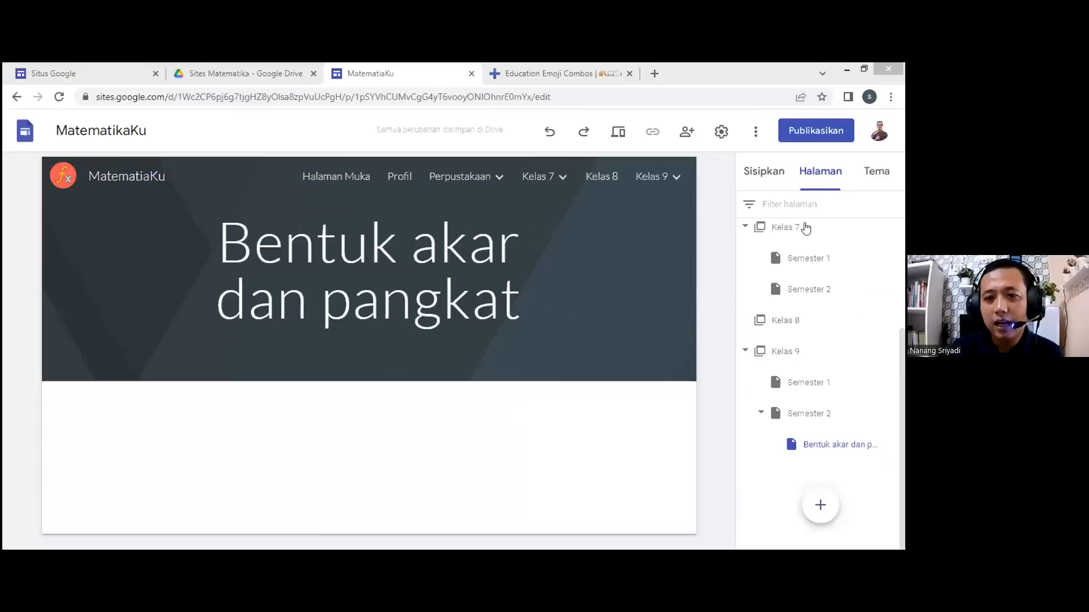
{"action": "left_click", "coordinate": [526, 173]}
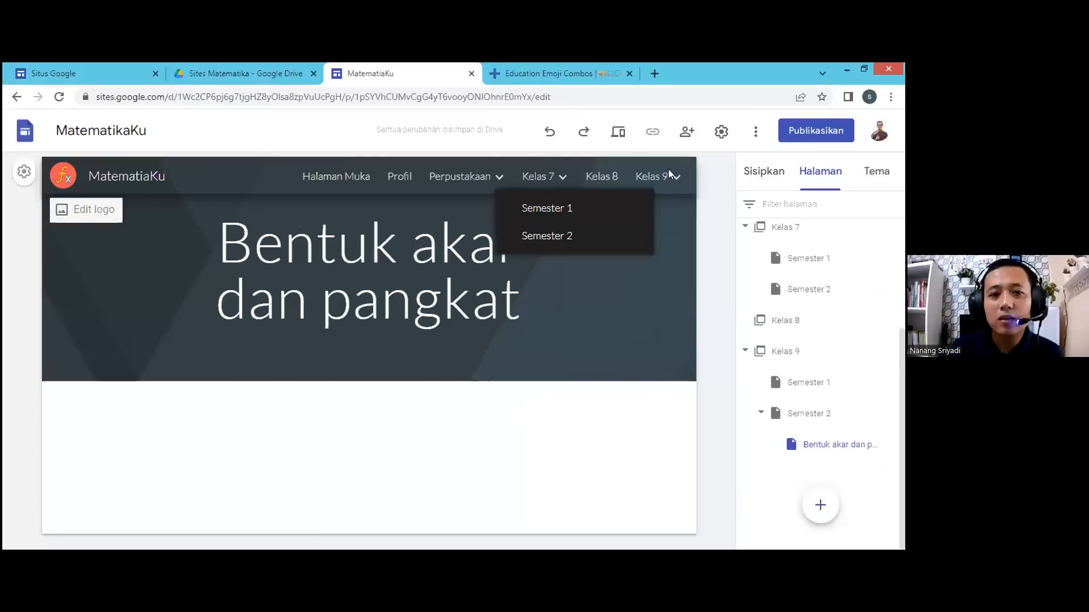
{"action": "mouse_move", "coordinate": [668, 170]}
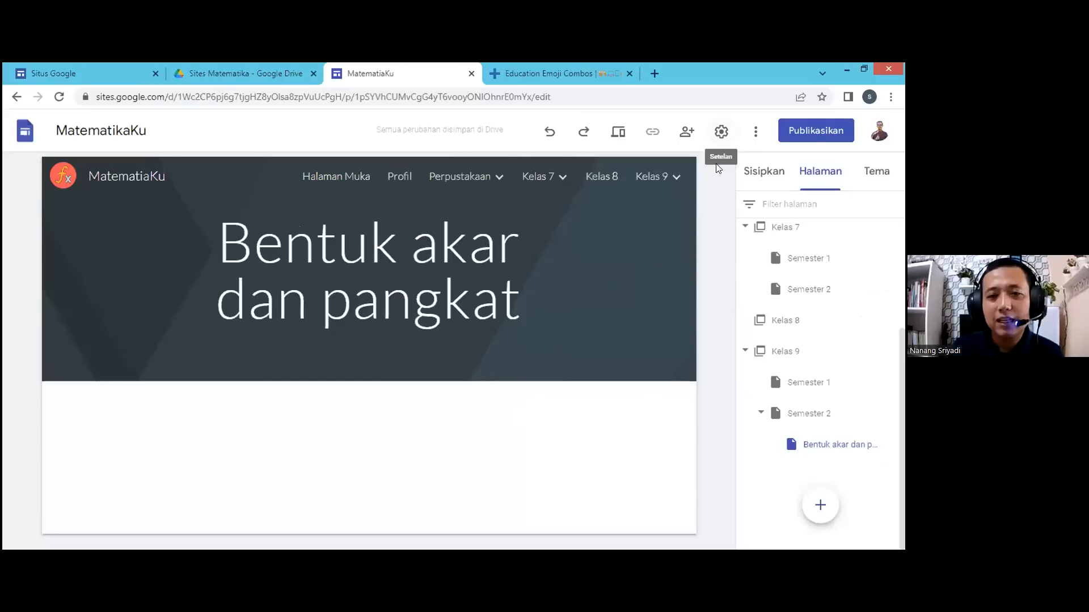
- Change the site's navigation mode to Samping in the site settings
{"action": "left_click", "coordinate": [721, 132]}
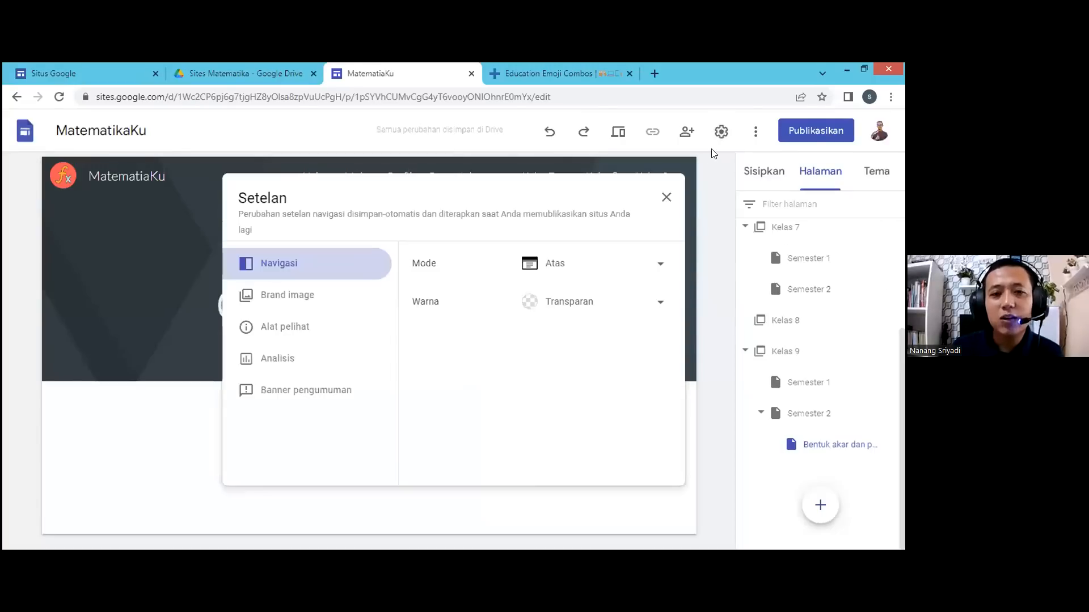
{"action": "left_click", "coordinate": [709, 140]}
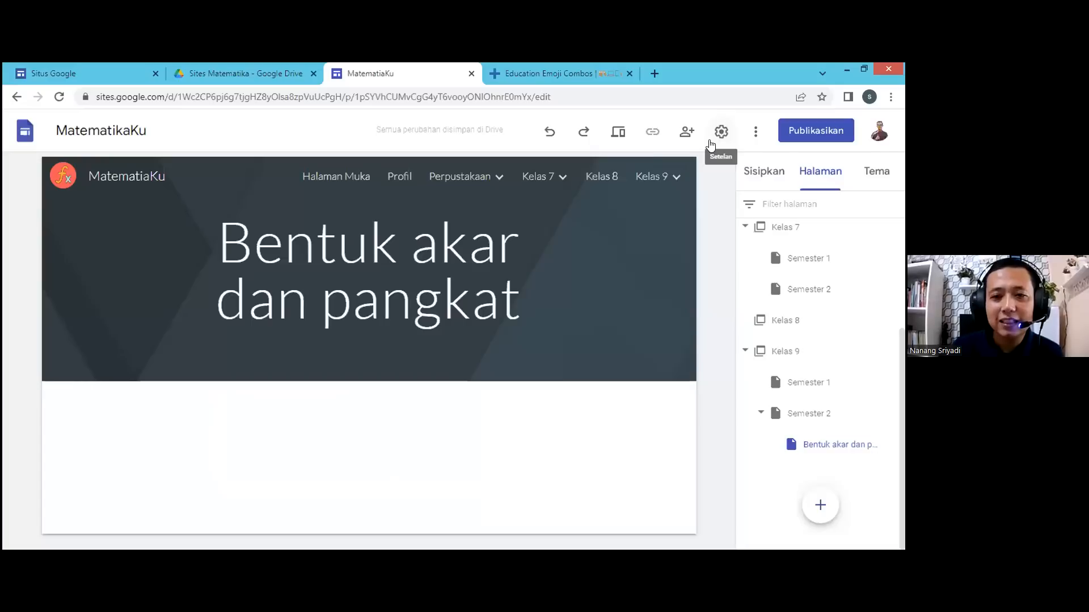
{"action": "mouse_move", "coordinate": [82, 173]}
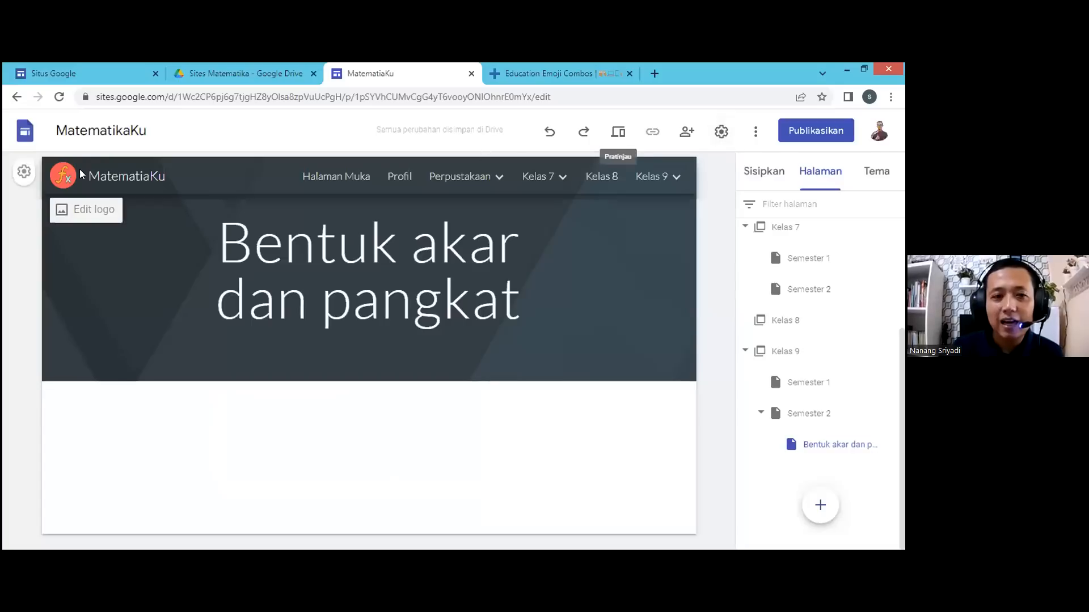
{"action": "left_click", "coordinate": [23, 173]}
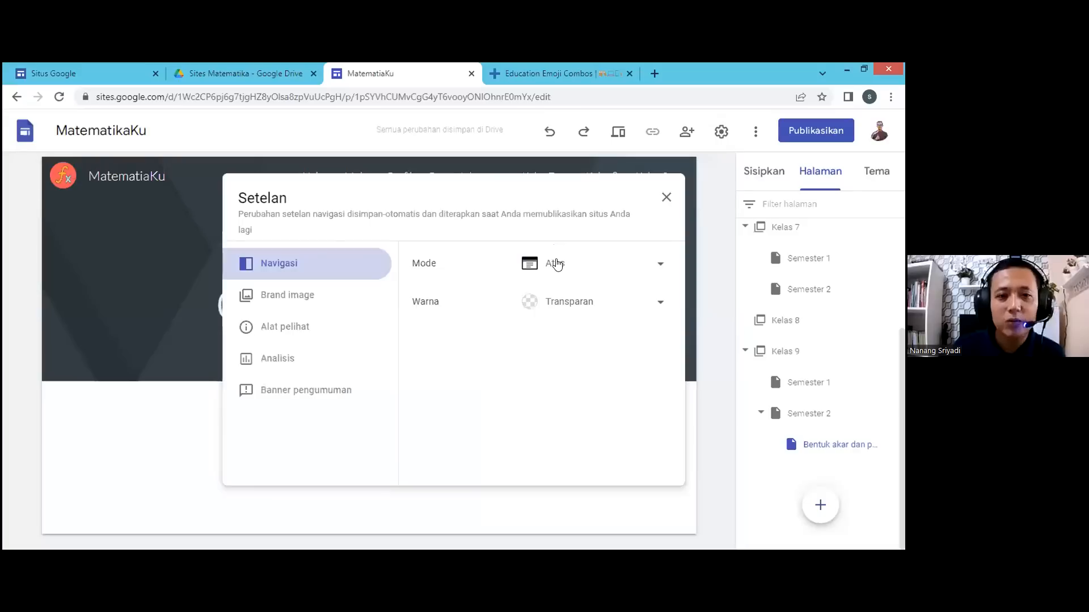
{"action": "left_click", "coordinate": [557, 264]}
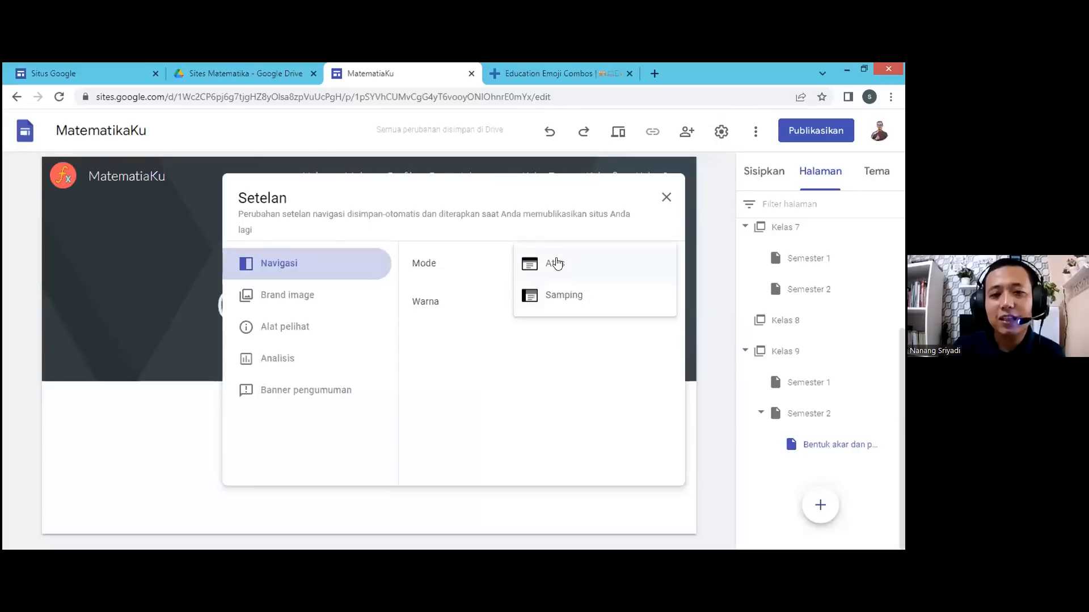
{"action": "left_click", "coordinate": [560, 292]}
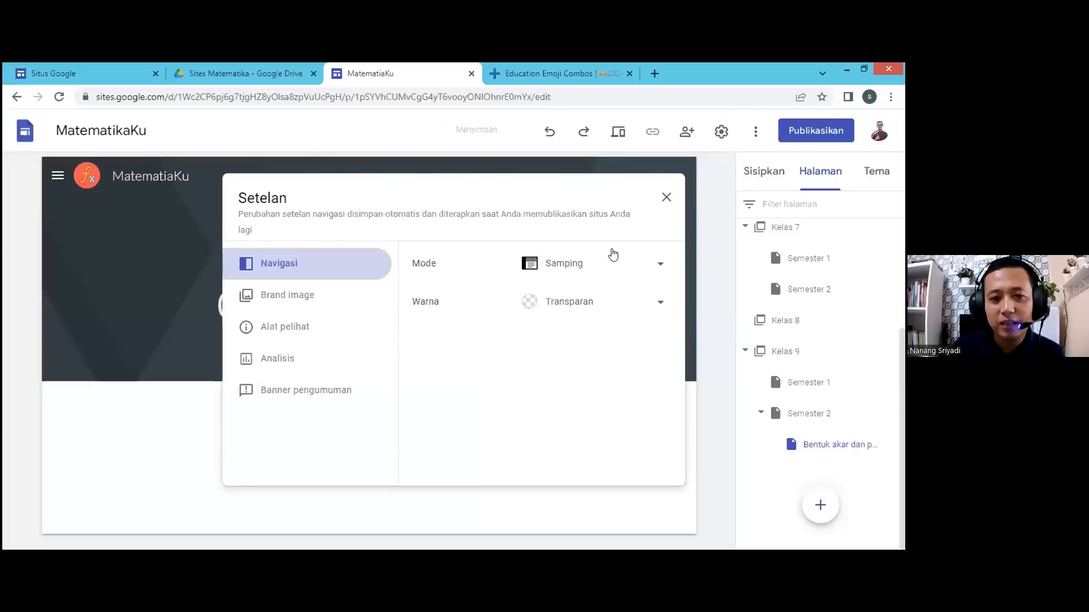
- Close the settings and review the page entries in the sidebar navigation, collapsing and expanding Kelas 9
{"action": "left_click", "coordinate": [665, 198]}
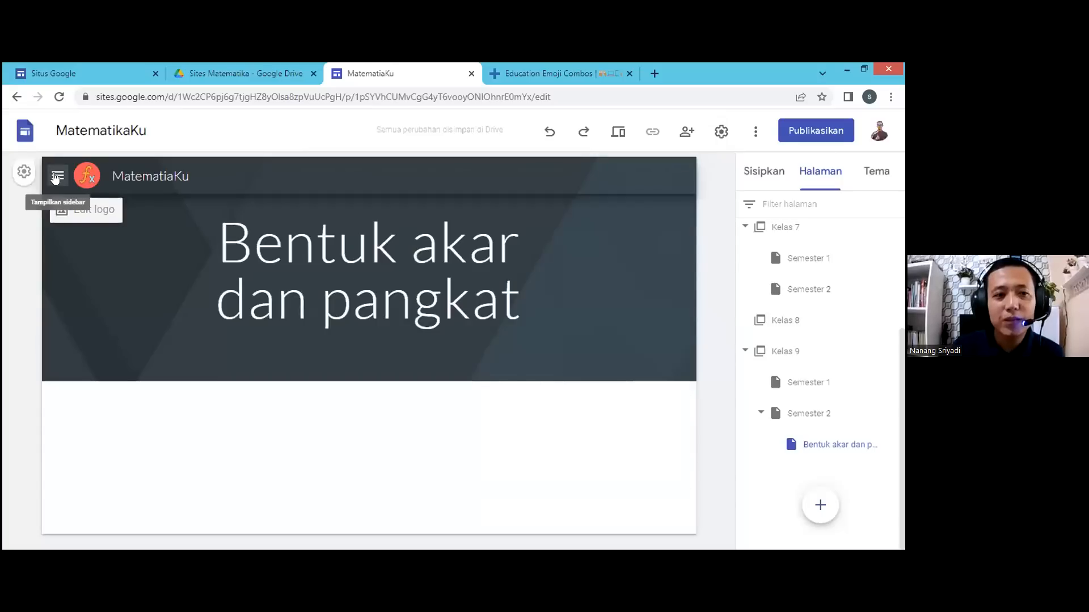
{"action": "left_click", "coordinate": [57, 177]}
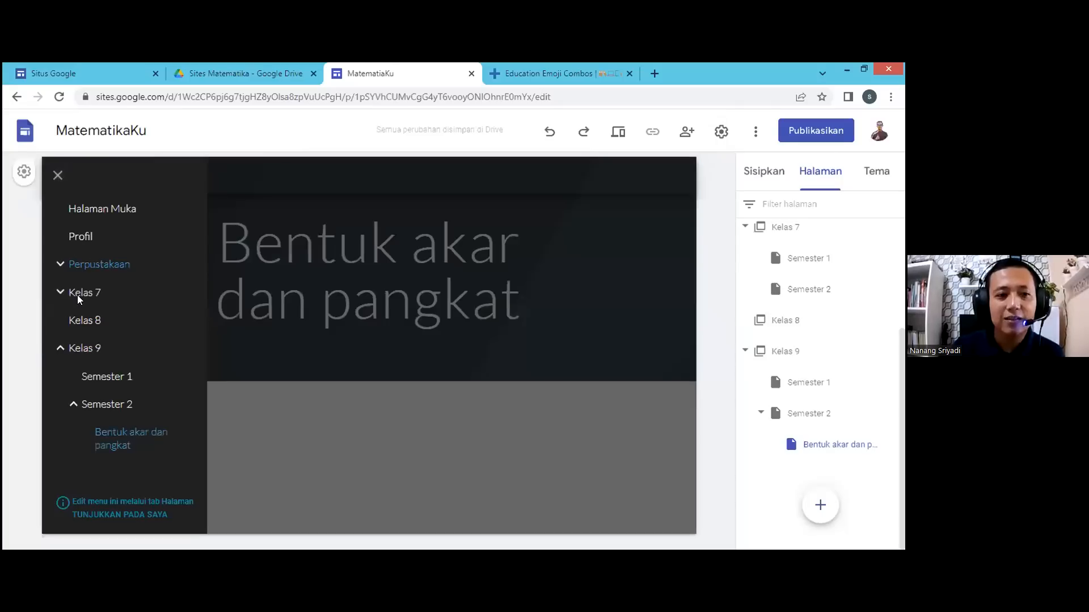
{"action": "left_click", "coordinate": [60, 351]}
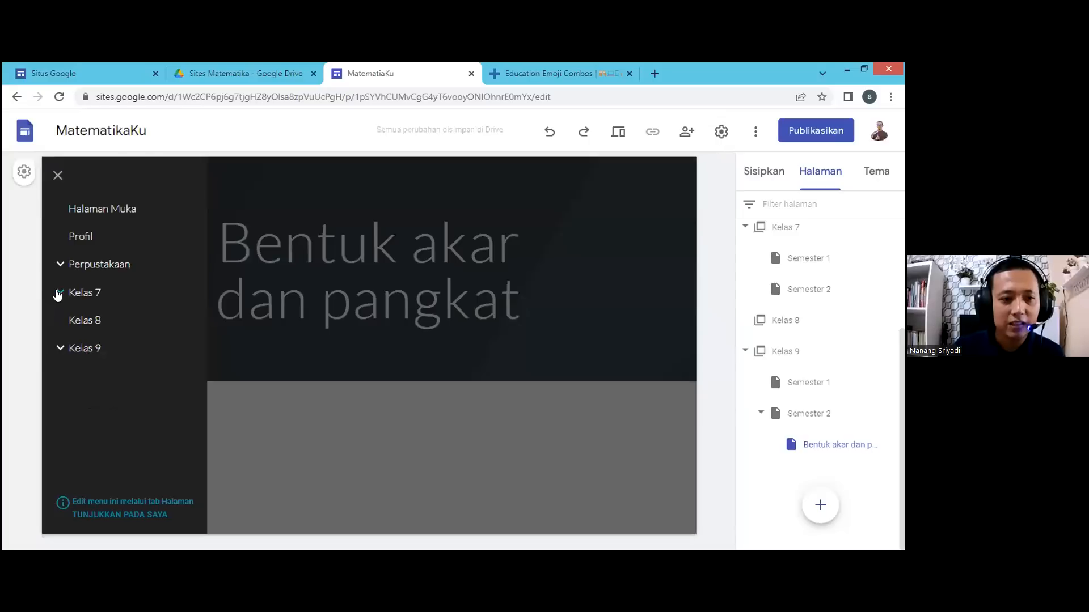
{"action": "left_click", "coordinate": [57, 295]}
{"action": "left_click", "coordinate": [59, 348]}
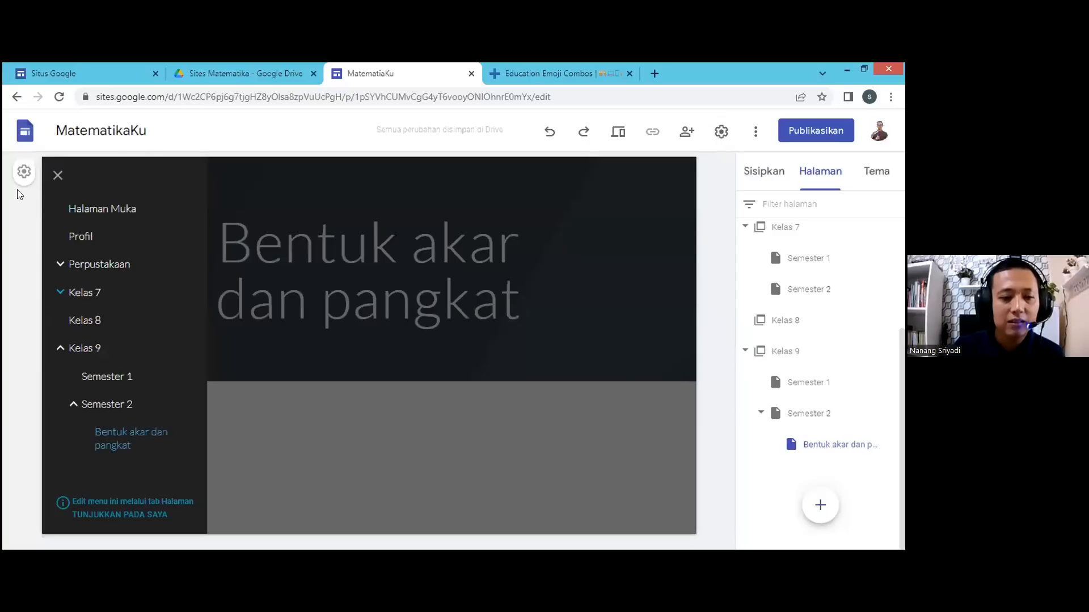
- Switch the site's navigation mode to Atas and look over the page entries in the header
{"action": "left_click", "coordinate": [24, 172]}
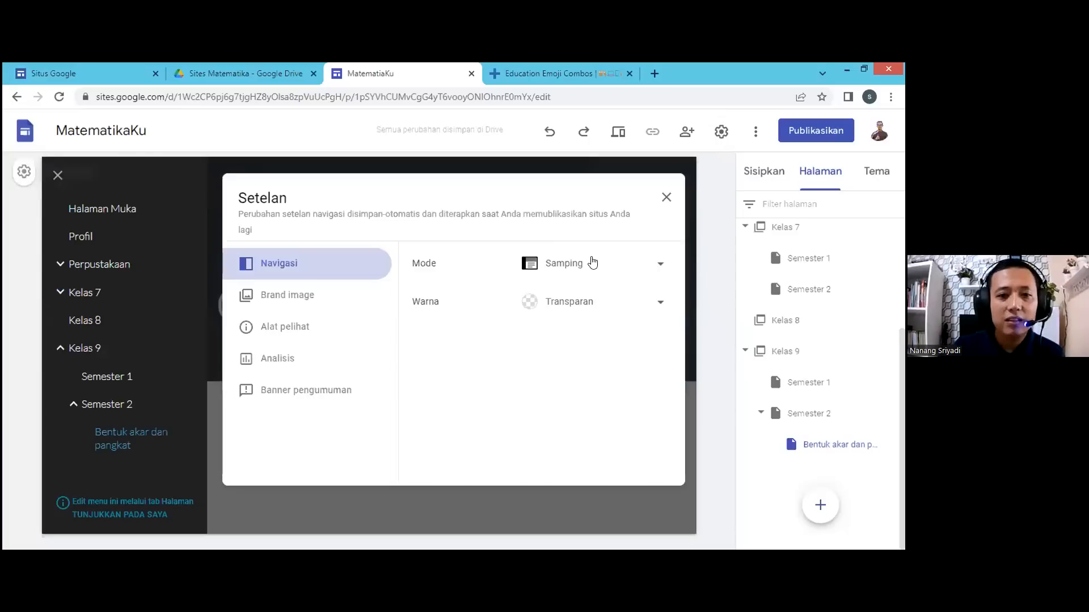
{"action": "left_click", "coordinate": [555, 249]}
{"action": "left_click", "coordinate": [664, 205]}
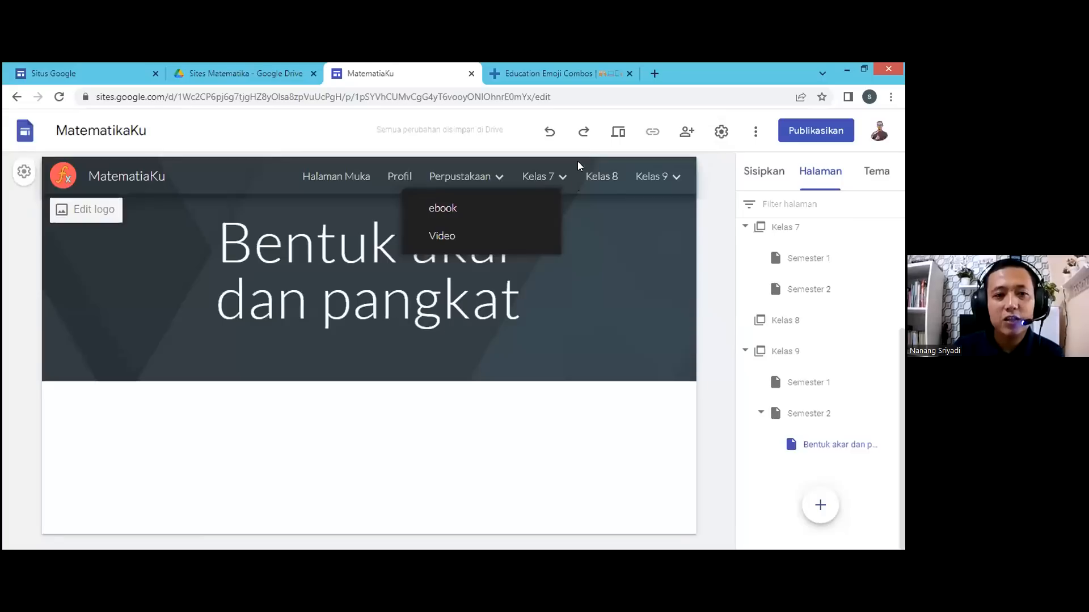
{"action": "mouse_move", "coordinate": [659, 179]}
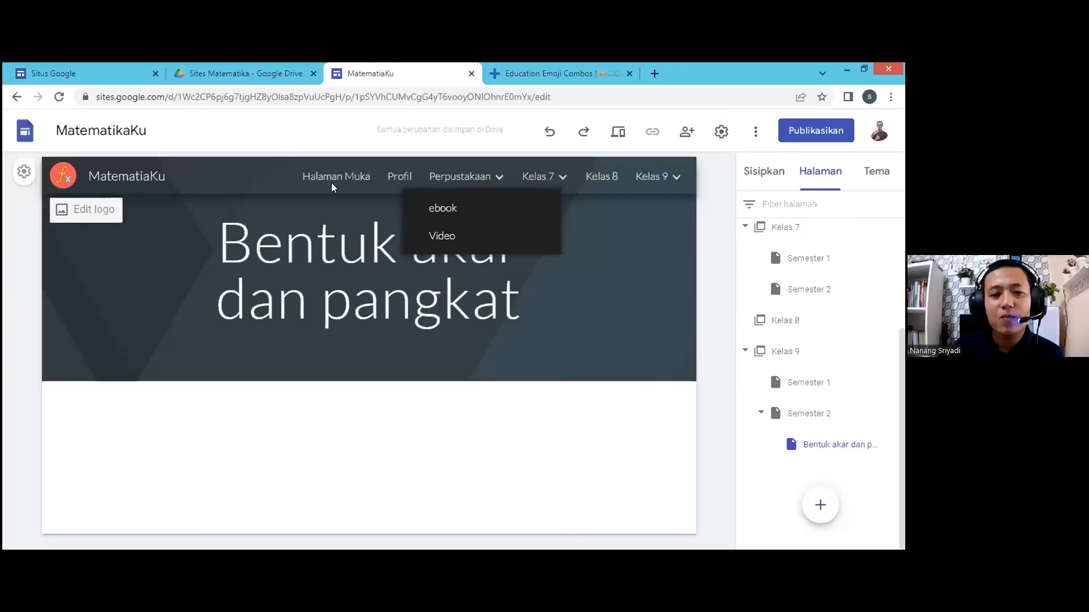
- Set the site's navigation mode back to Samping and review the page entries in the sidebar
{"action": "left_click", "coordinate": [21, 170]}
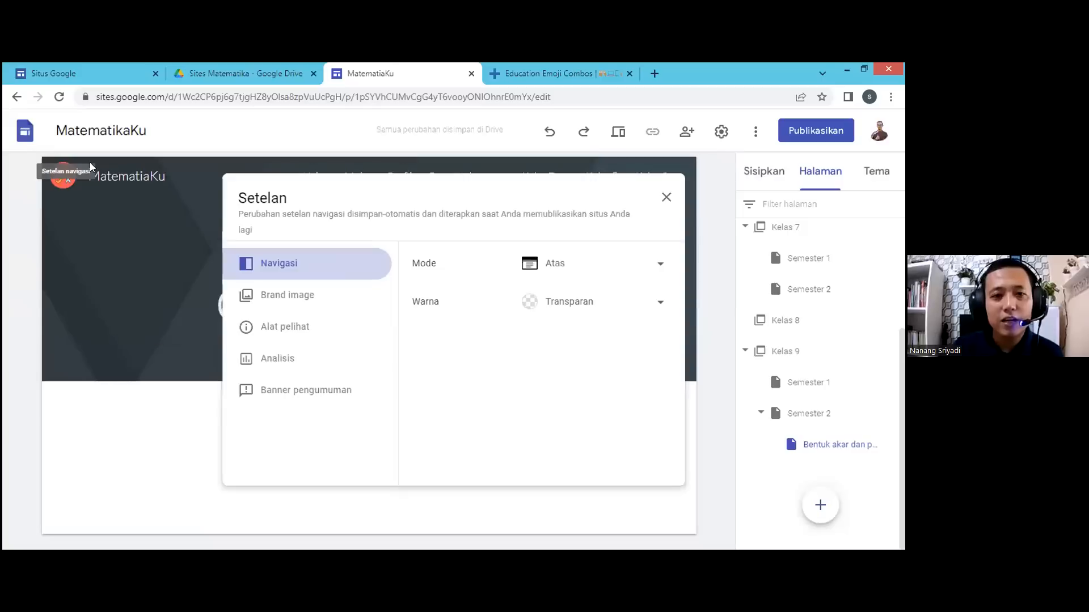
{"action": "left_click", "coordinate": [549, 273]}
{"action": "left_click", "coordinate": [553, 294]}
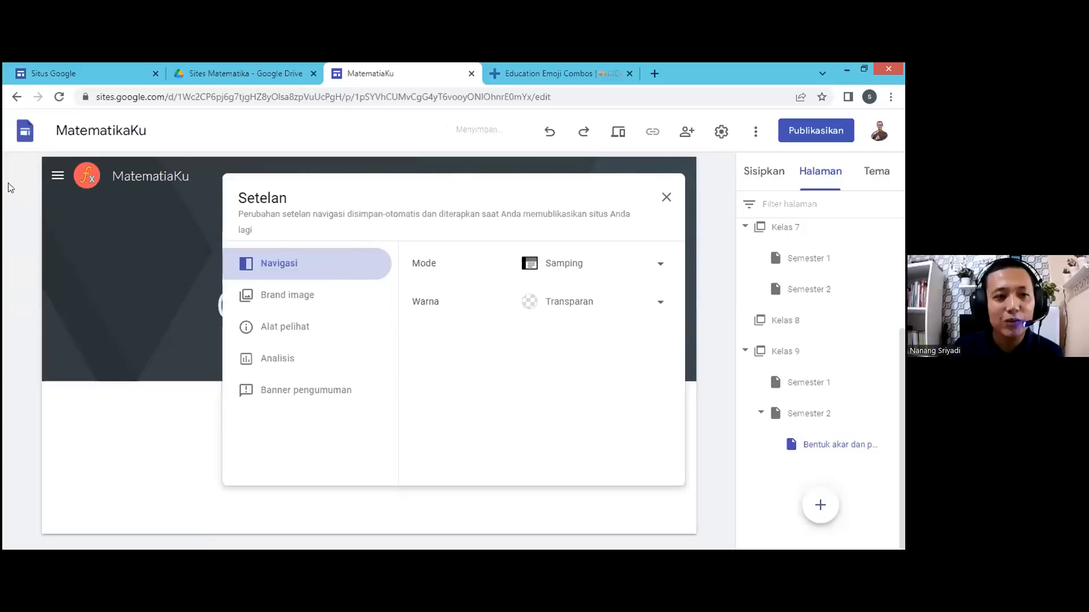
{"action": "key", "text": "Escape"}
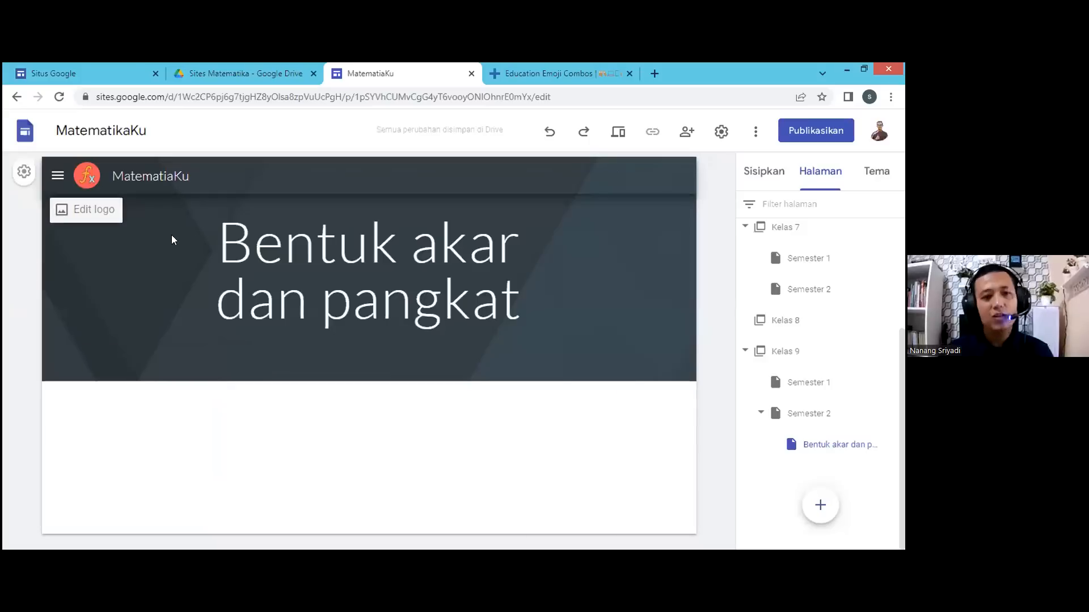
{"action": "left_click", "coordinate": [56, 177]}
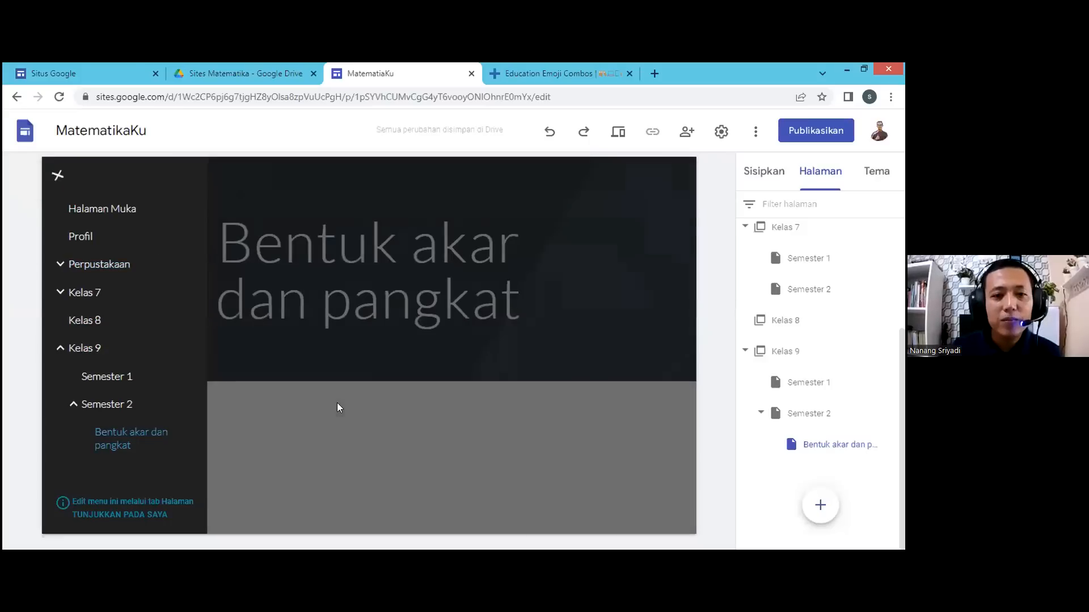
{"action": "left_click", "coordinate": [219, 403]}
{"action": "scroll", "coordinate": [822, 350], "scroll_direction": "up", "scroll_amount": 1}
{"action": "scroll", "coordinate": [790, 393], "scroll_direction": "up", "scroll_amount": 2}
{"action": "scroll", "coordinate": [812, 413], "scroll_direction": "down", "scroll_amount": 3}
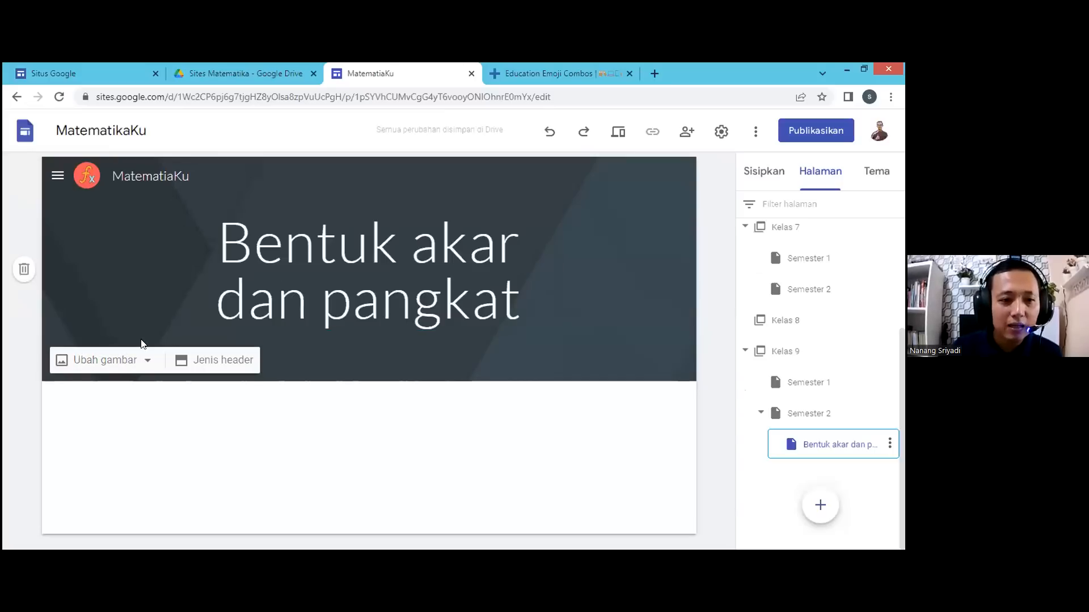
- Try the Spanduk besar, Sampul and Hanya judul header types on the topic page, returning the header to Spanduk
{"action": "left_click", "coordinate": [194, 364]}
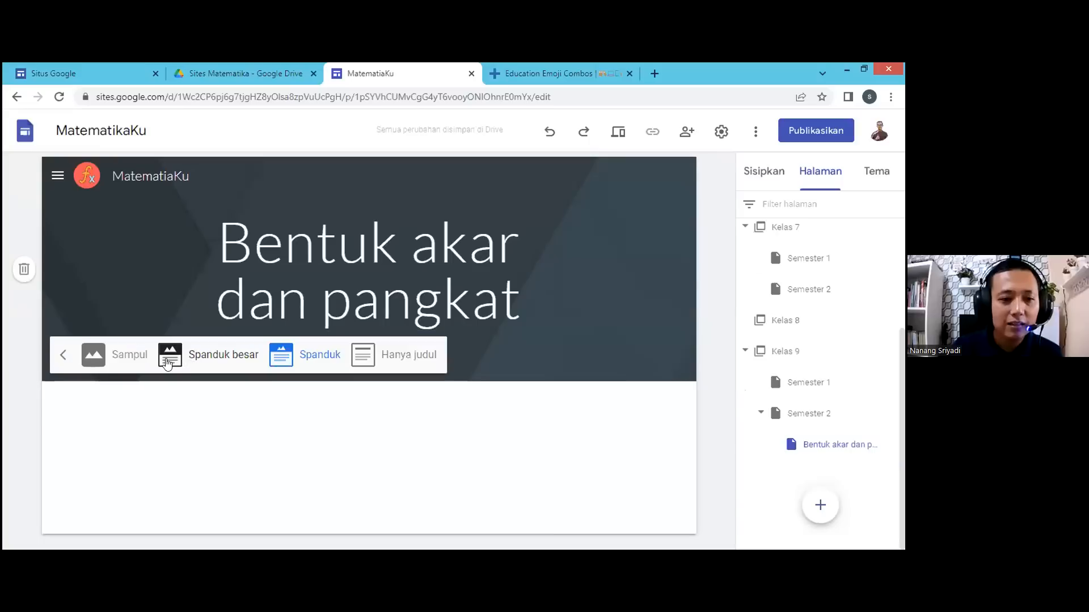
{"action": "left_click", "coordinate": [169, 357]}
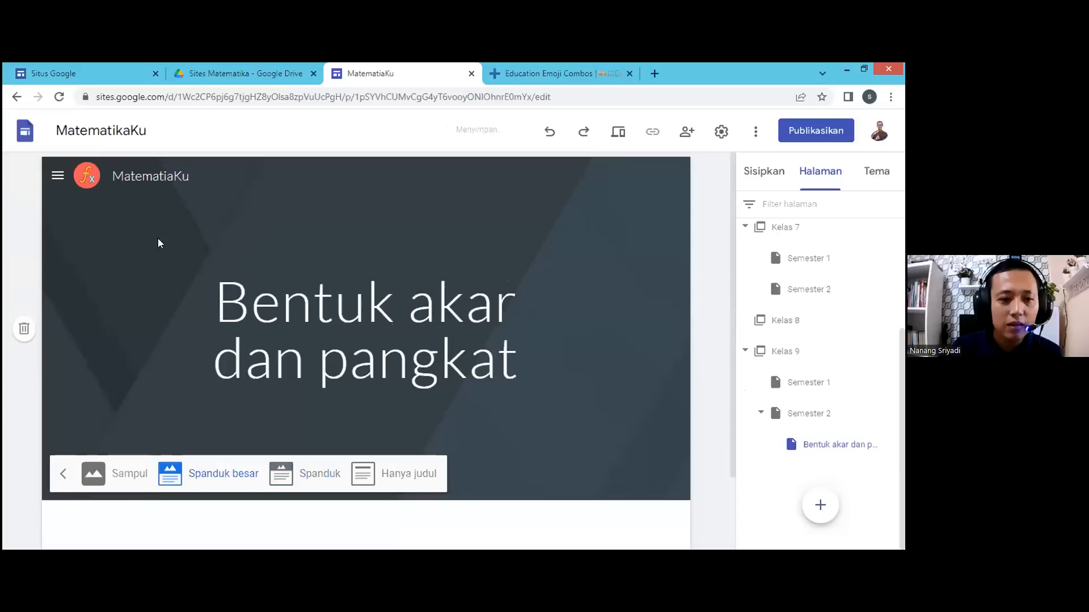
{"action": "left_click", "coordinate": [117, 471]}
{"action": "scroll", "coordinate": [230, 429], "scroll_direction": "down", "scroll_amount": 3}
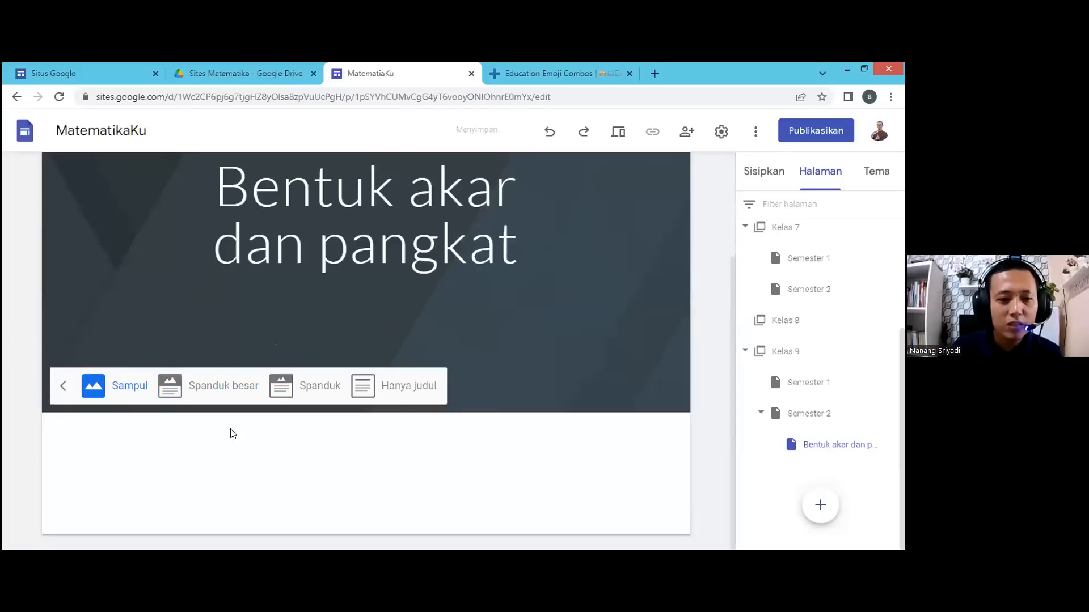
{"action": "left_click", "coordinate": [320, 390]}
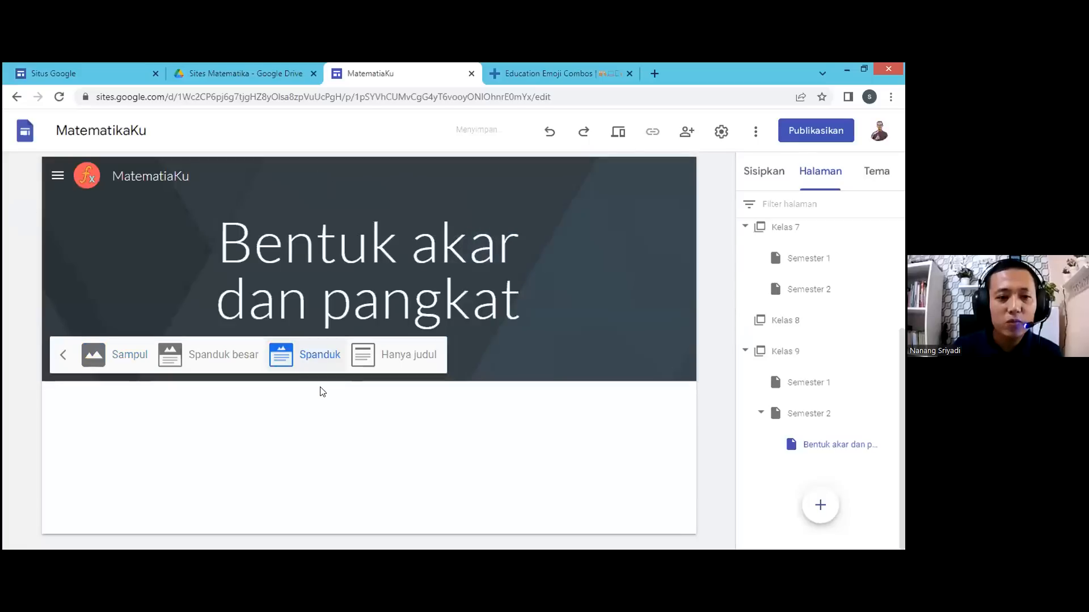
{"action": "left_click", "coordinate": [420, 357]}
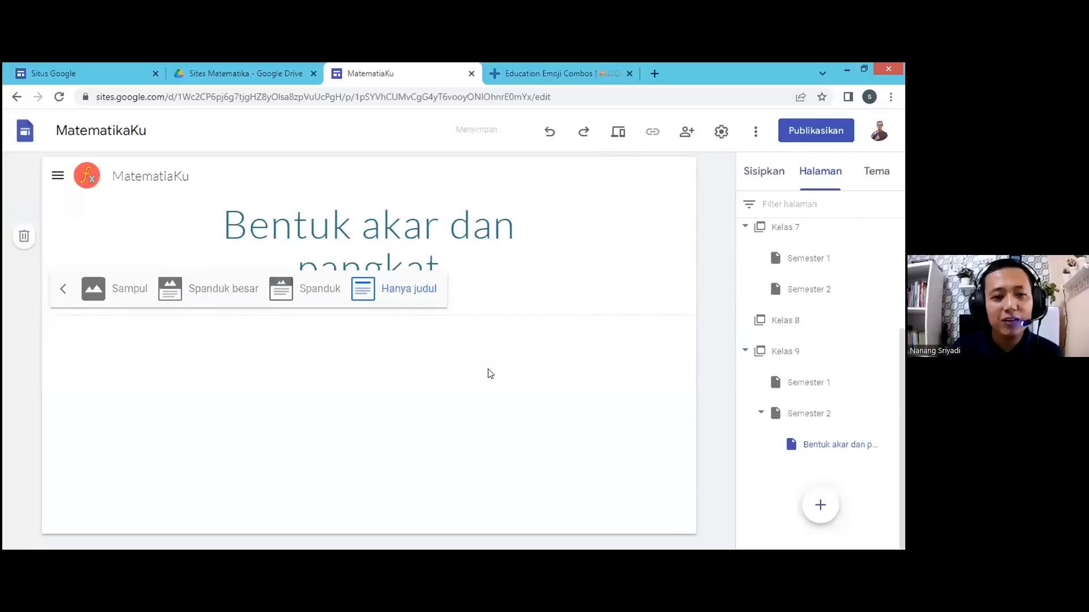
{"action": "left_click", "coordinate": [313, 291]}
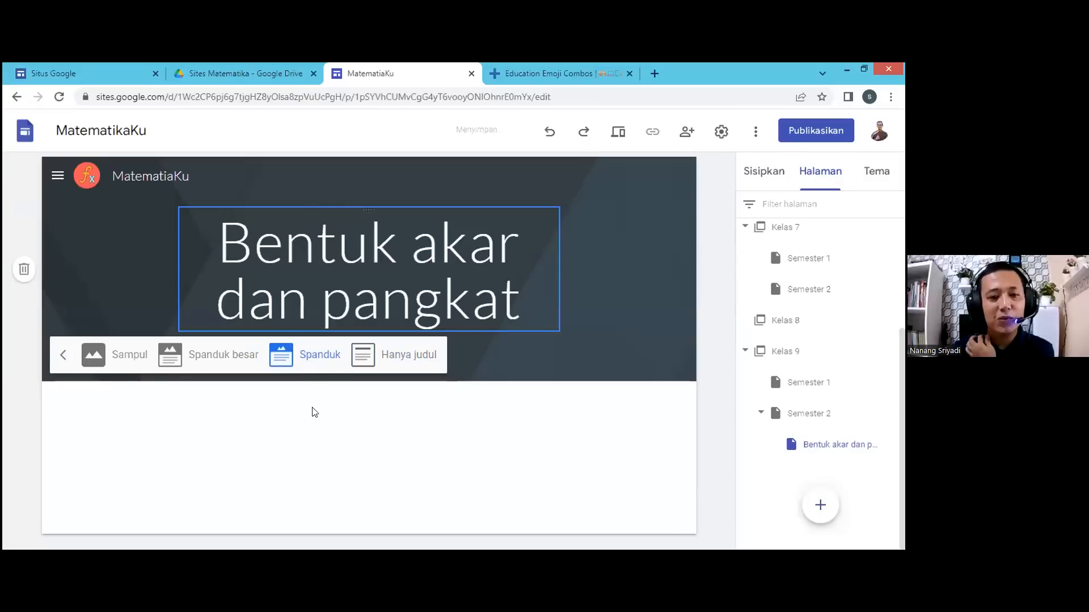
{"action": "left_click", "coordinate": [164, 319]}
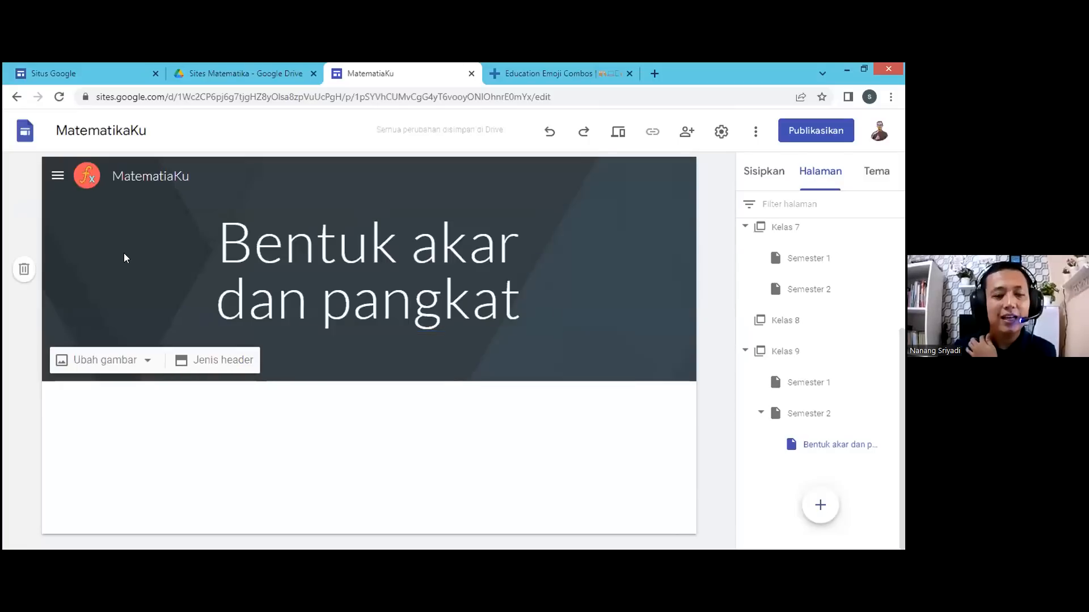
- Set the header background to the gallery photo of a blue notebook and tablet, and toggle its readability adjustment off and on
{"action": "left_click", "coordinate": [146, 361]}
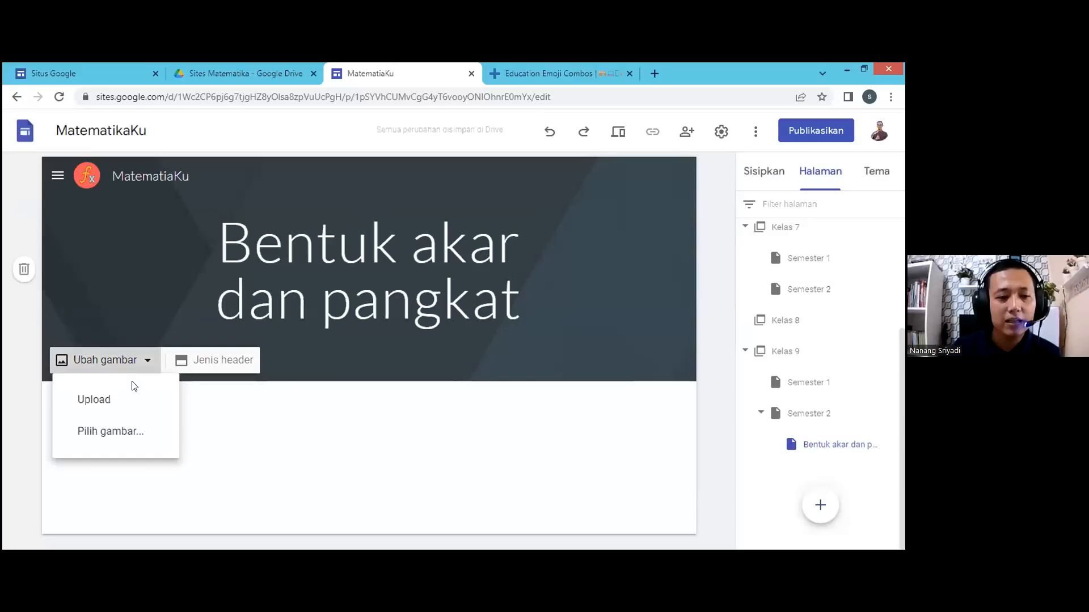
{"action": "left_click", "coordinate": [112, 435]}
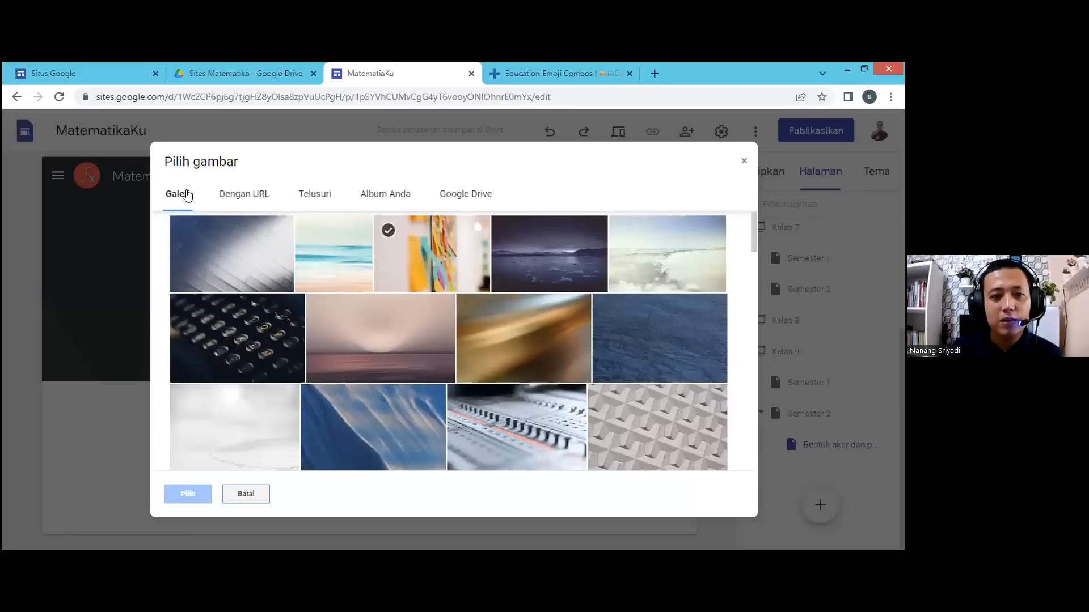
{"action": "left_click", "coordinate": [325, 196]}
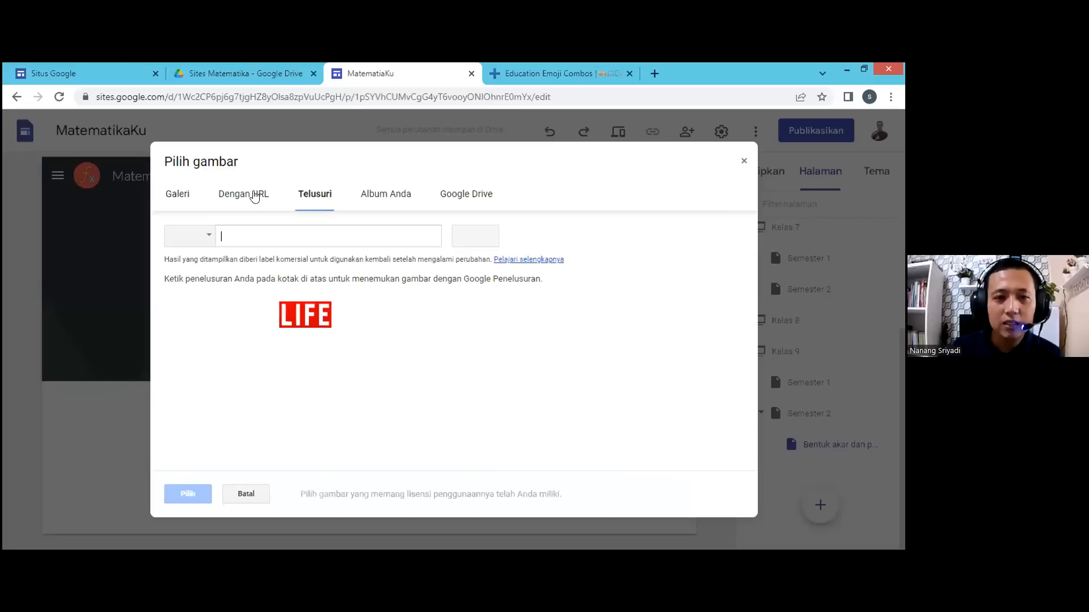
{"action": "left_click", "coordinate": [183, 197]}
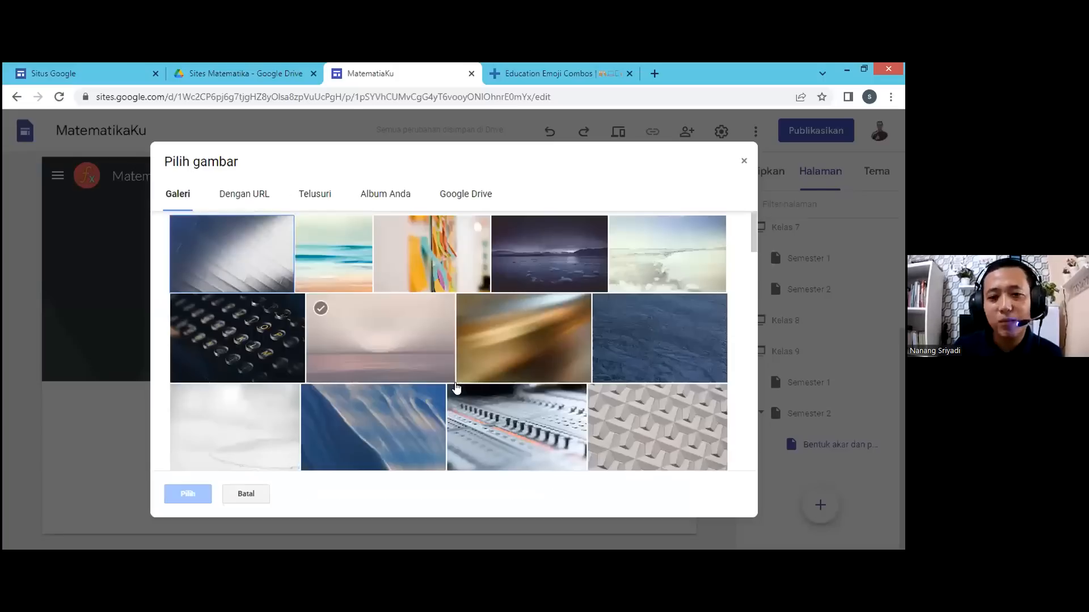
{"action": "scroll", "coordinate": [454, 386], "scroll_direction": "down", "scroll_amount": 5}
{"action": "left_click", "coordinate": [254, 347]}
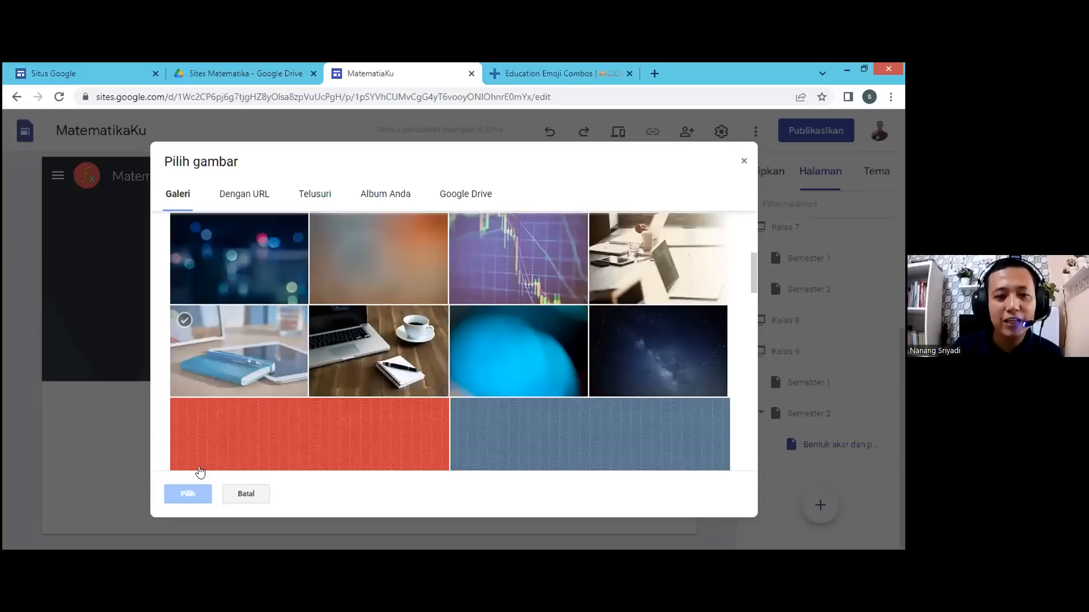
{"action": "left_click", "coordinate": [185, 495]}
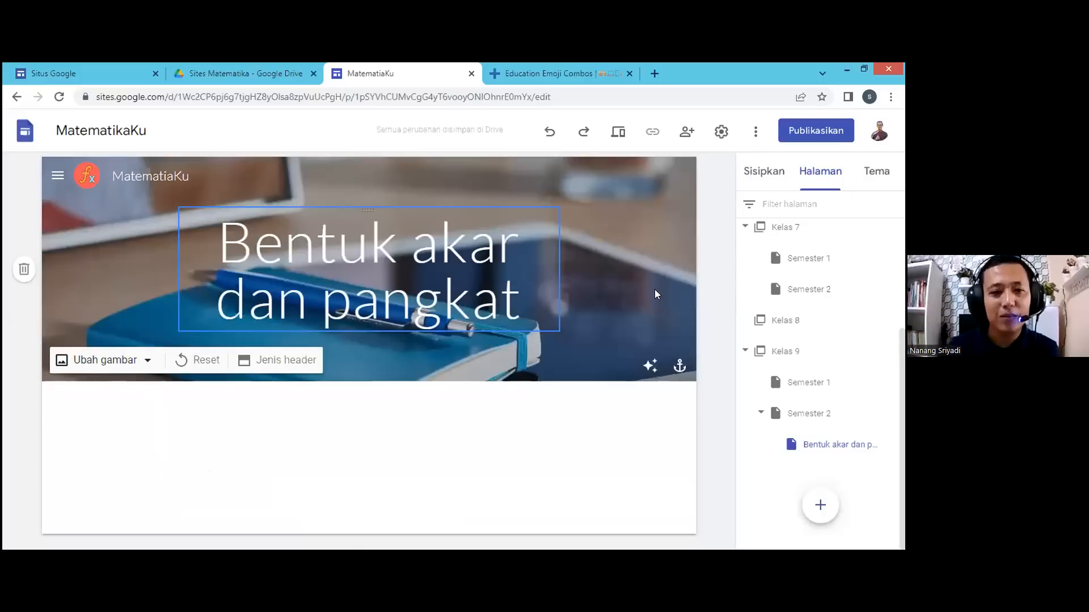
{"action": "left_click", "coordinate": [647, 373]}
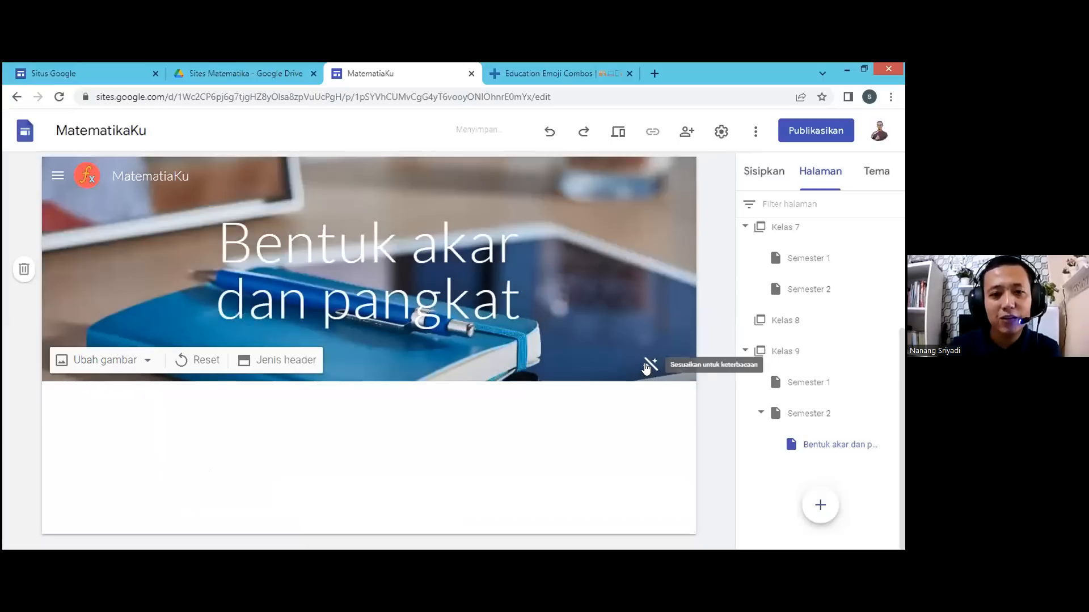
{"action": "left_click", "coordinate": [648, 365]}
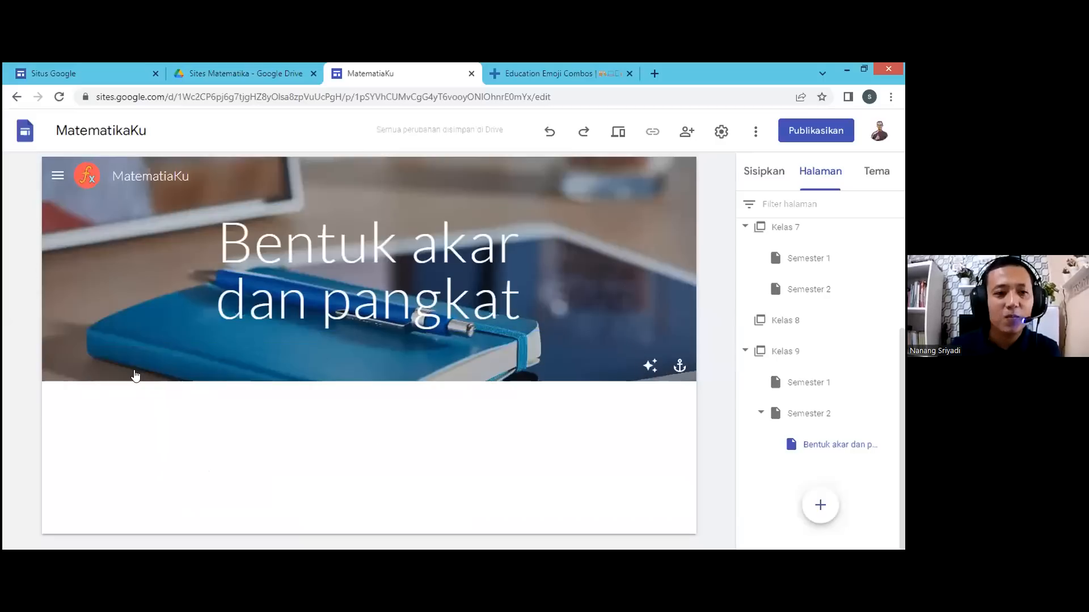
- Upload "banner sites (1).png" from the desain folder as the topic page's header image
{"action": "left_click", "coordinate": [139, 361]}
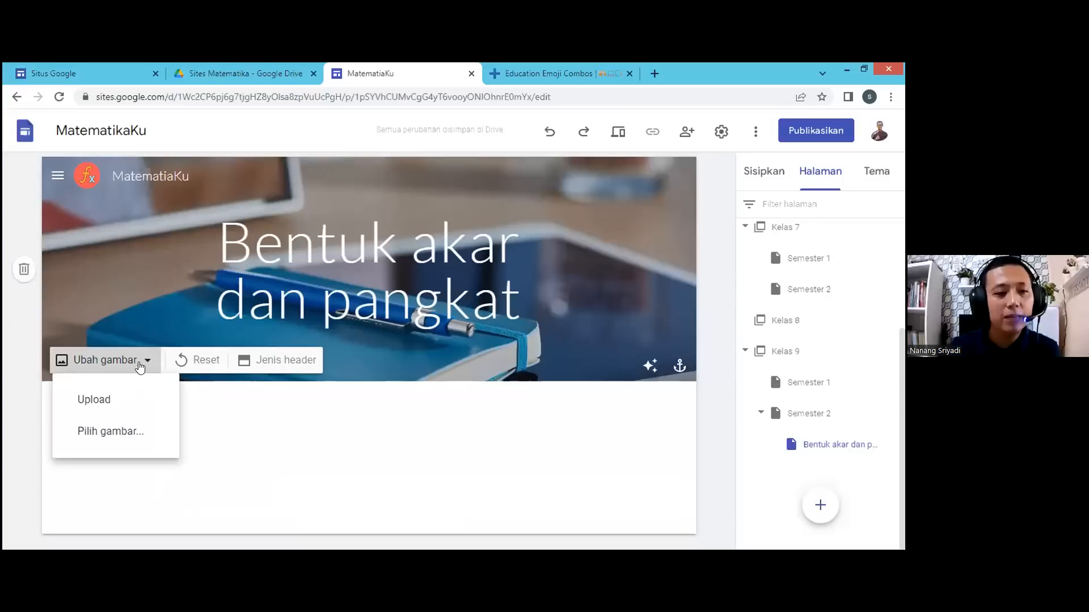
{"action": "left_click", "coordinate": [99, 399]}
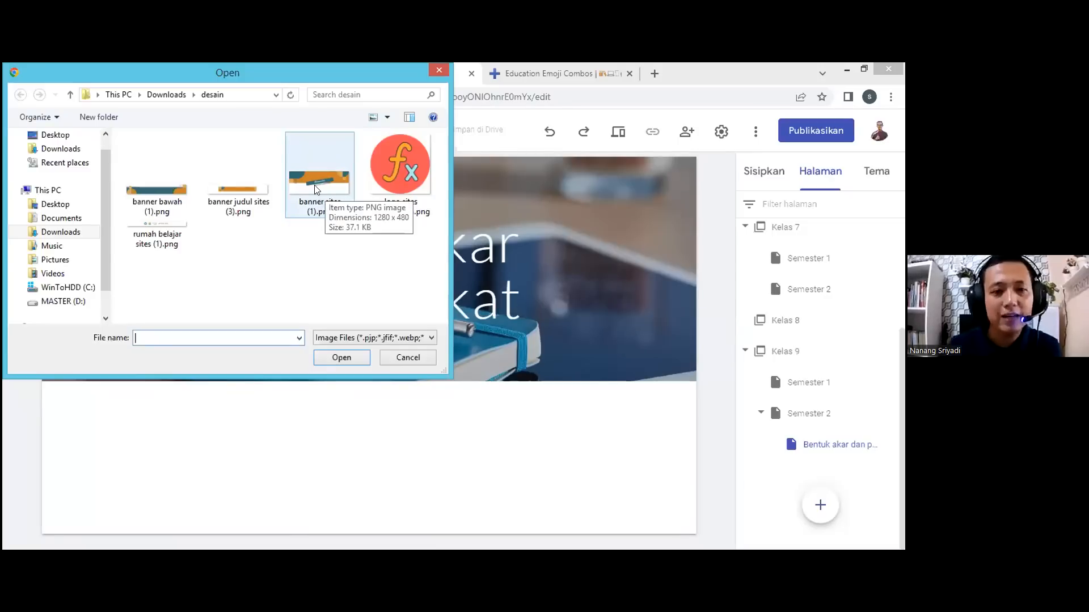
{"action": "left_click", "coordinate": [316, 188]}
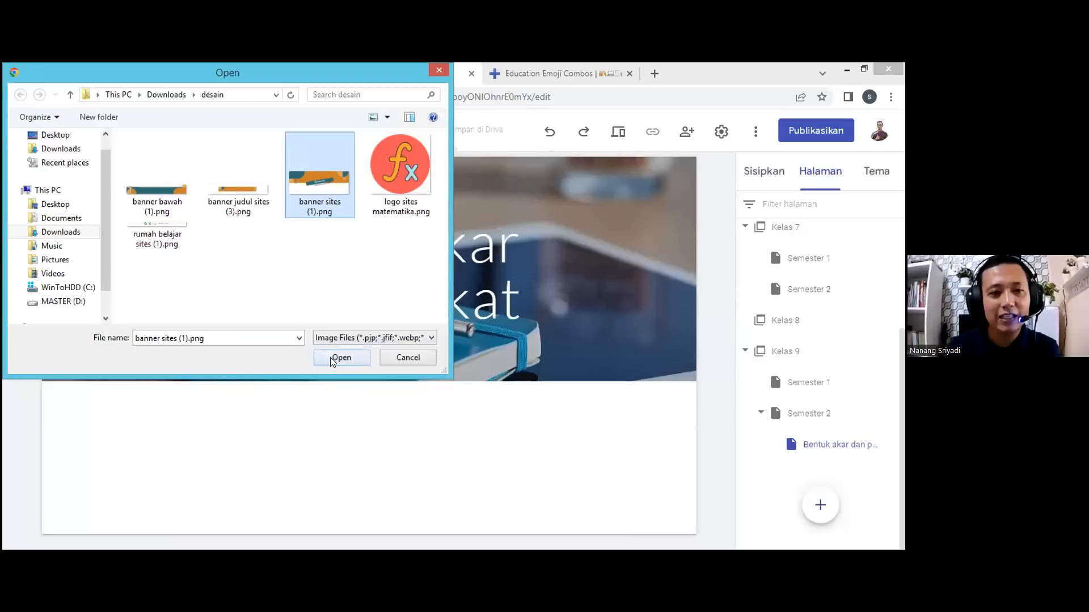
{"action": "left_click", "coordinate": [330, 357]}
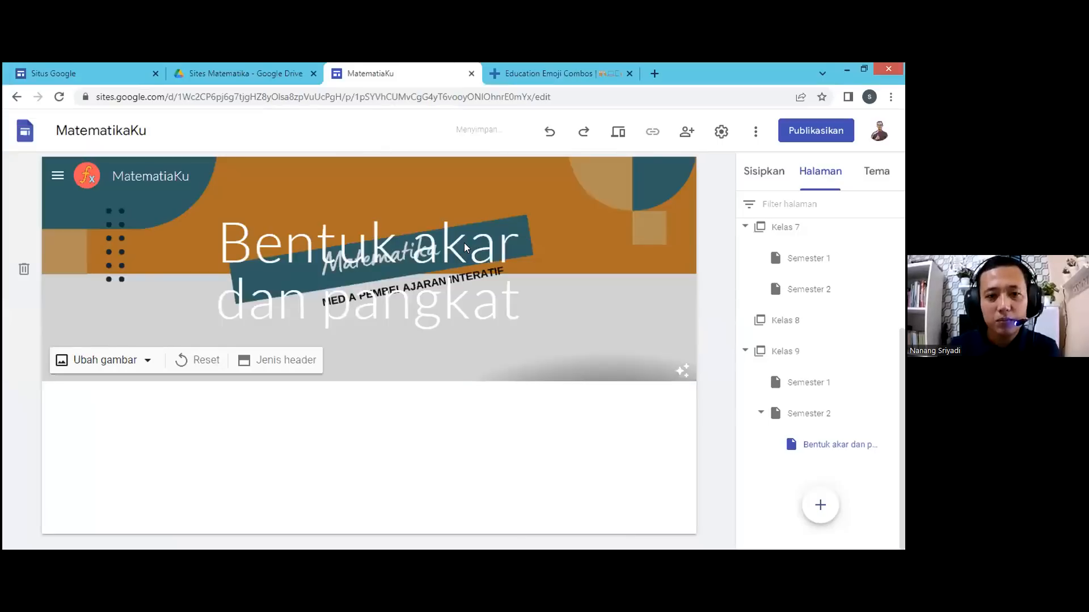
- Delete the "Bentuk akar dan pangkat" title text box from the page header
{"action": "left_click", "coordinate": [441, 233]}
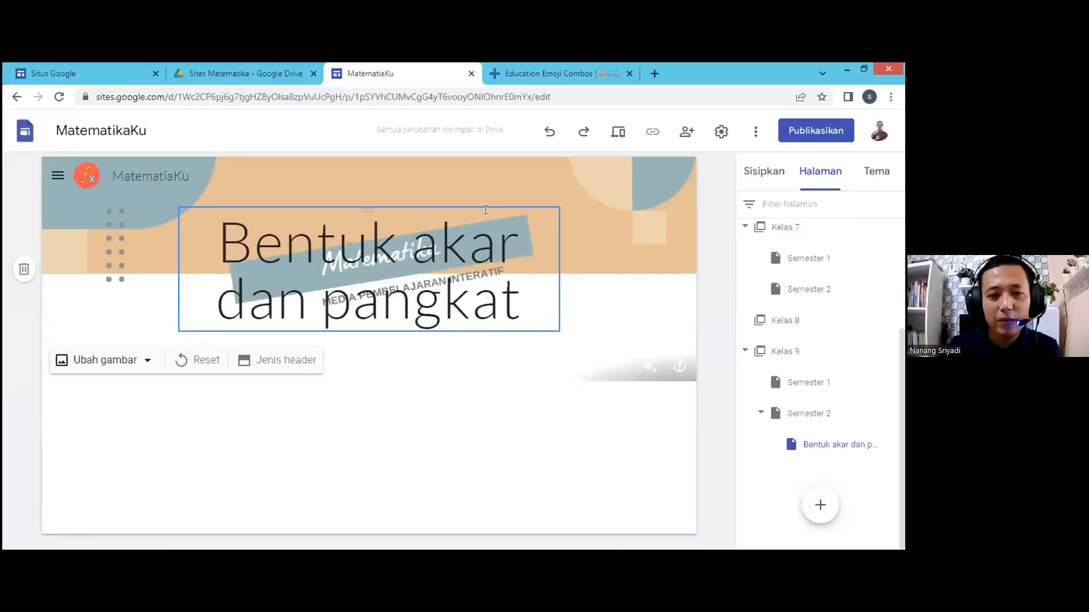
{"action": "left_click", "coordinate": [497, 238]}
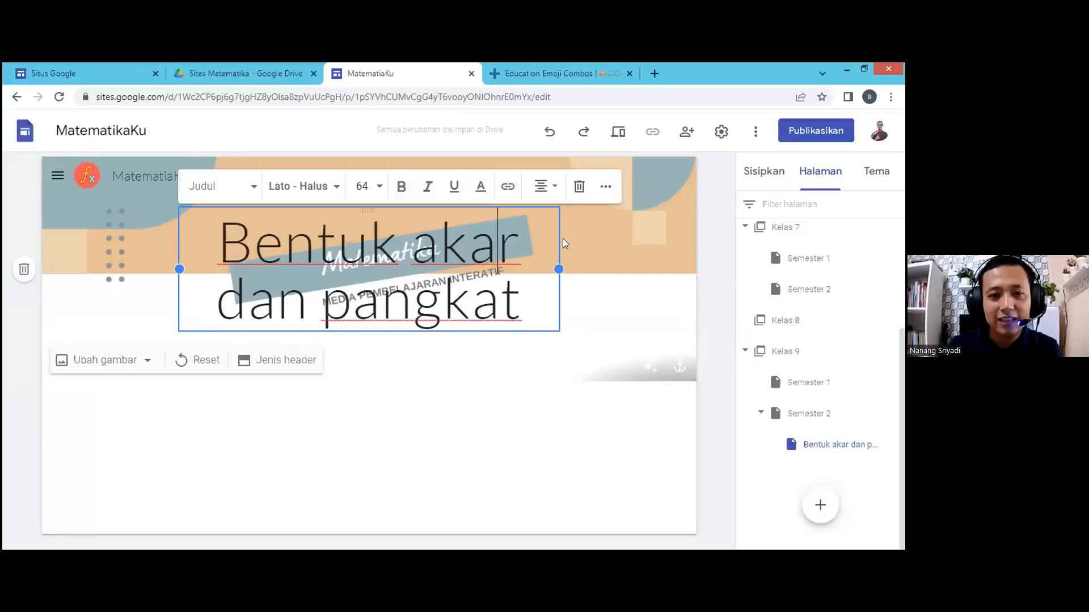
{"action": "left_click", "coordinate": [436, 239]}
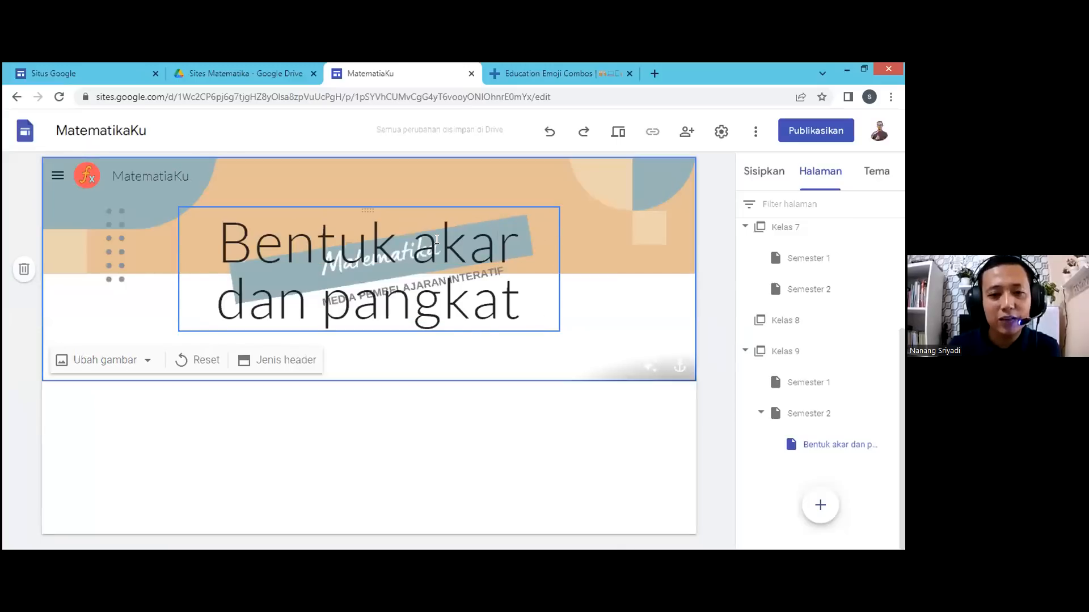
{"action": "left_click", "coordinate": [544, 206]}
{"action": "key", "text": "Delete"}
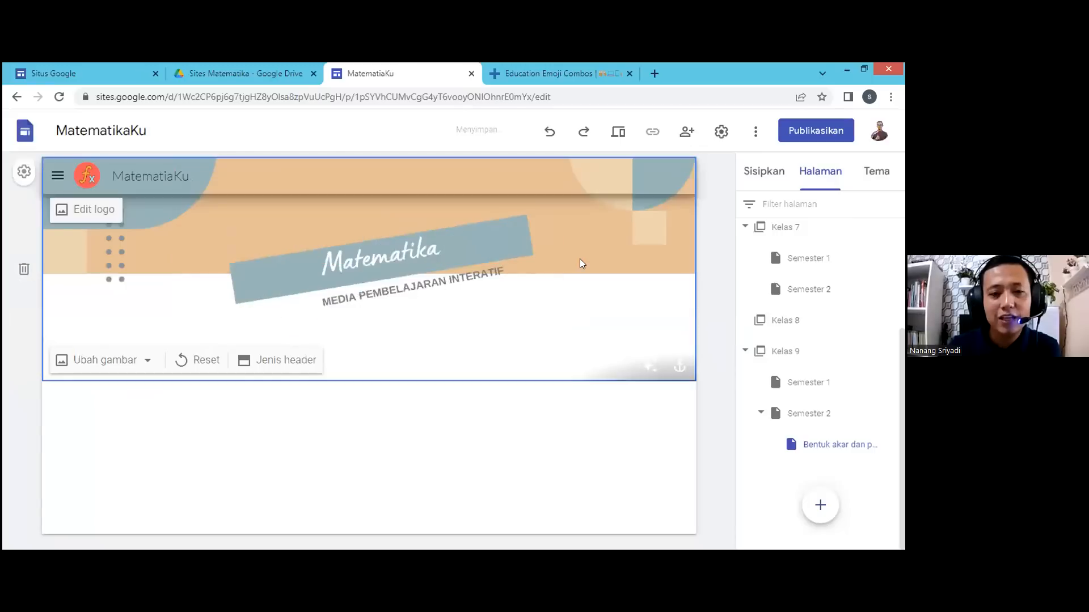
- Turn off the readability adjustment on the topic page's header image and add a footer to the page
{"action": "left_click", "coordinate": [649, 369]}
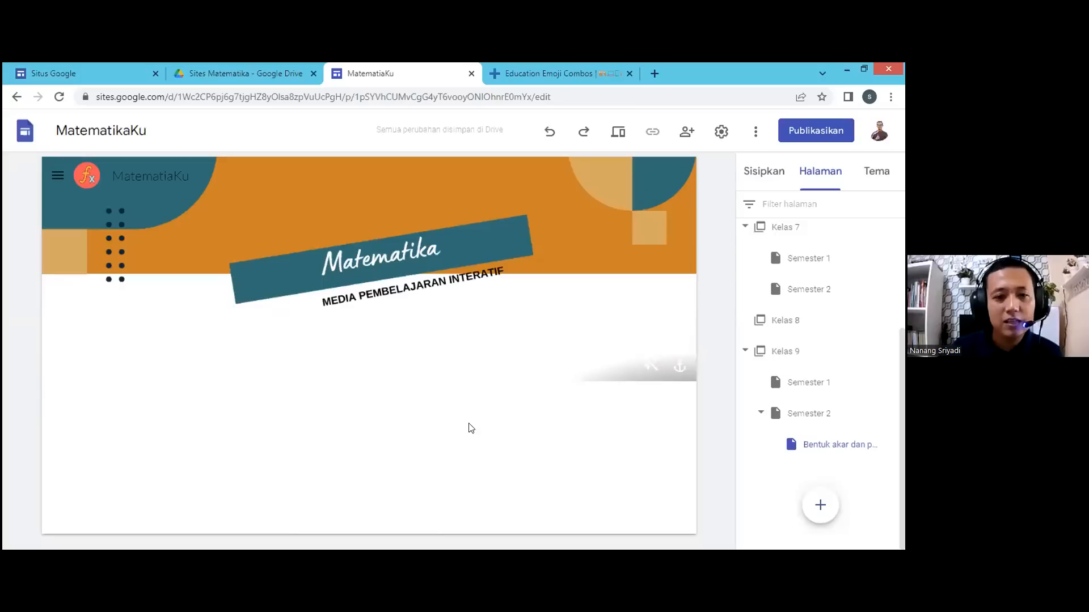
{"action": "mouse_move", "coordinate": [398, 539]}
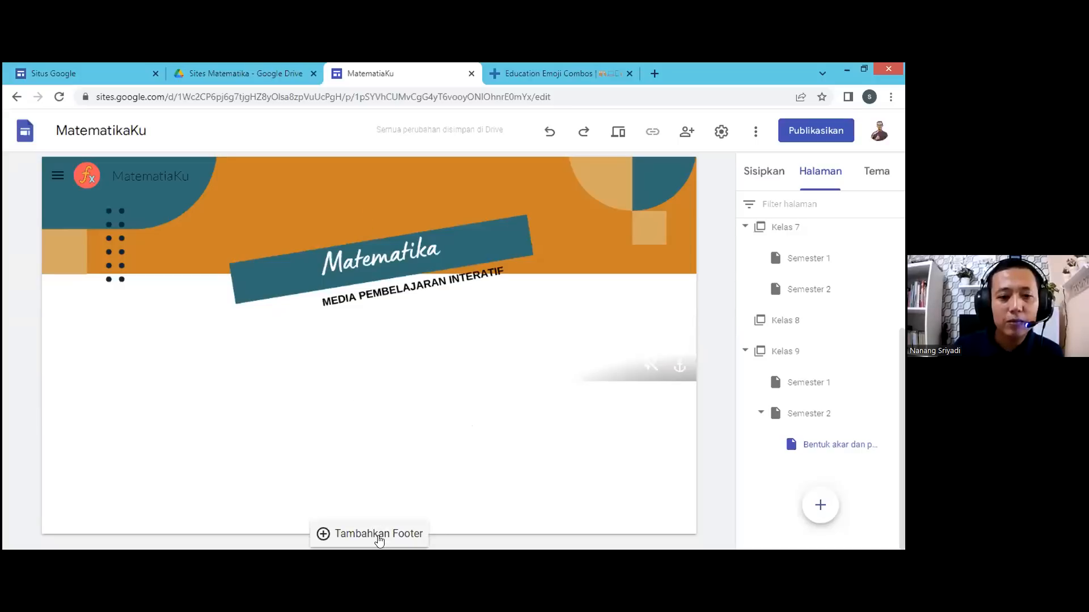
{"action": "left_click", "coordinate": [379, 537]}
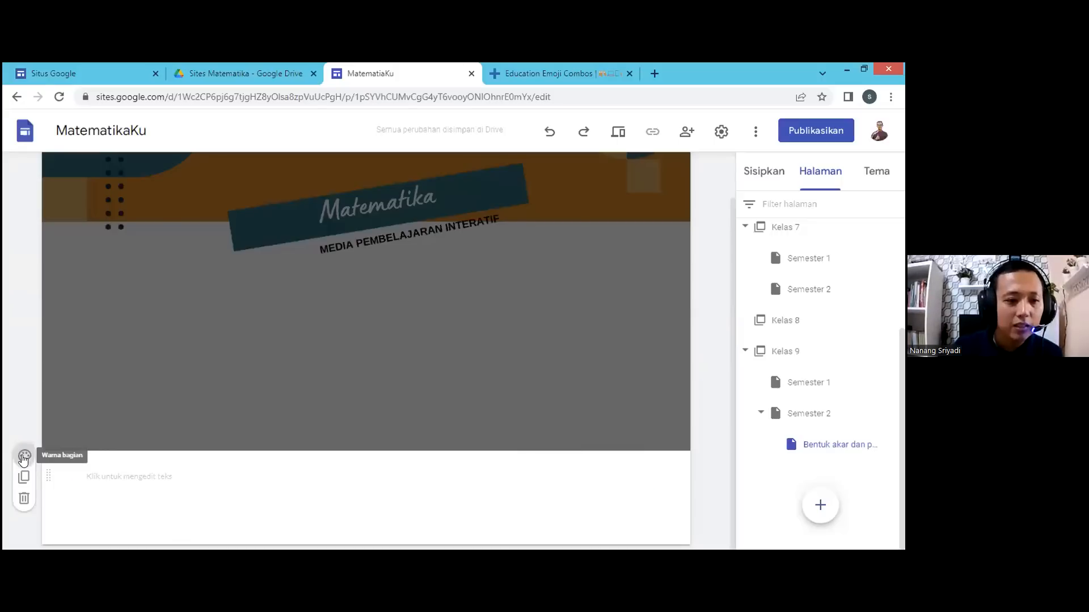
- Apply the Gaya 3 colour to the footer section, and replace it with the uploaded background image "banner bawah (1).png"
{"action": "left_click", "coordinate": [23, 457]}
{"action": "left_click", "coordinate": [96, 485]}
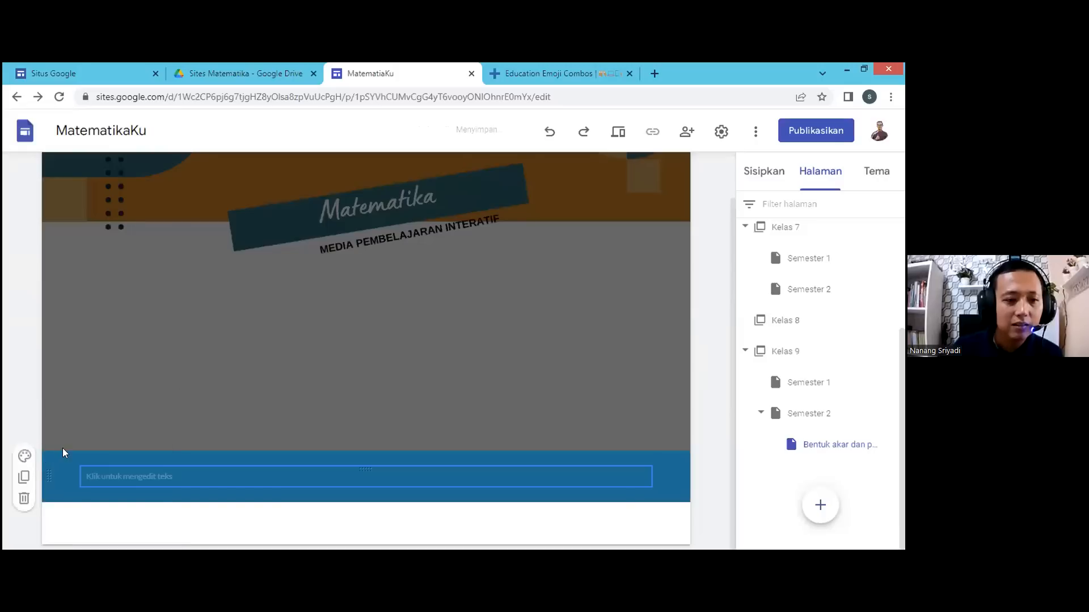
{"action": "left_click", "coordinate": [25, 456]}
{"action": "mouse_move", "coordinate": [123, 509]}
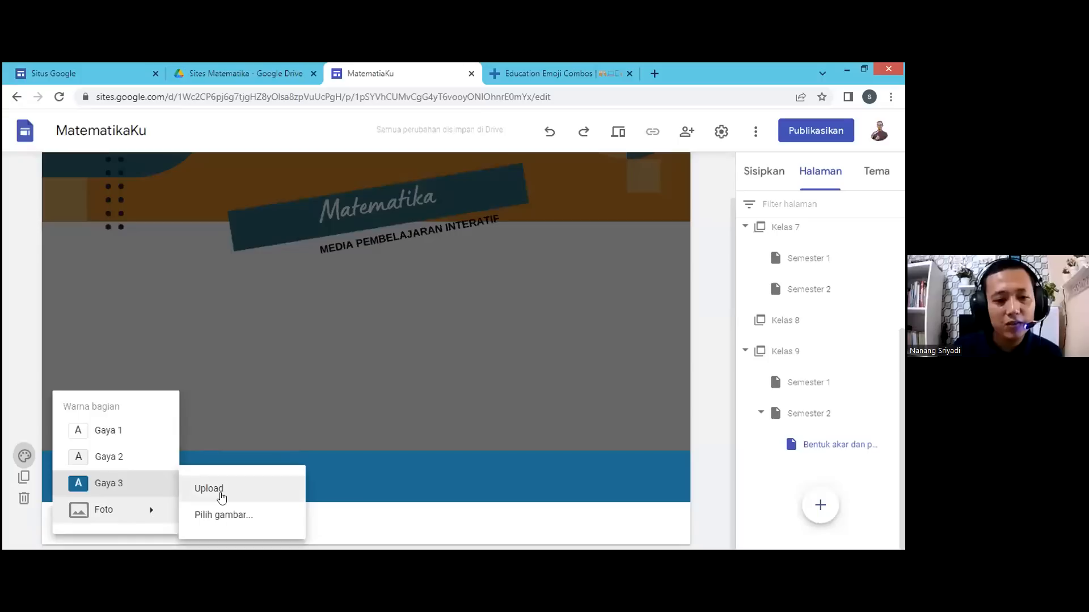
{"action": "left_click", "coordinate": [221, 496]}
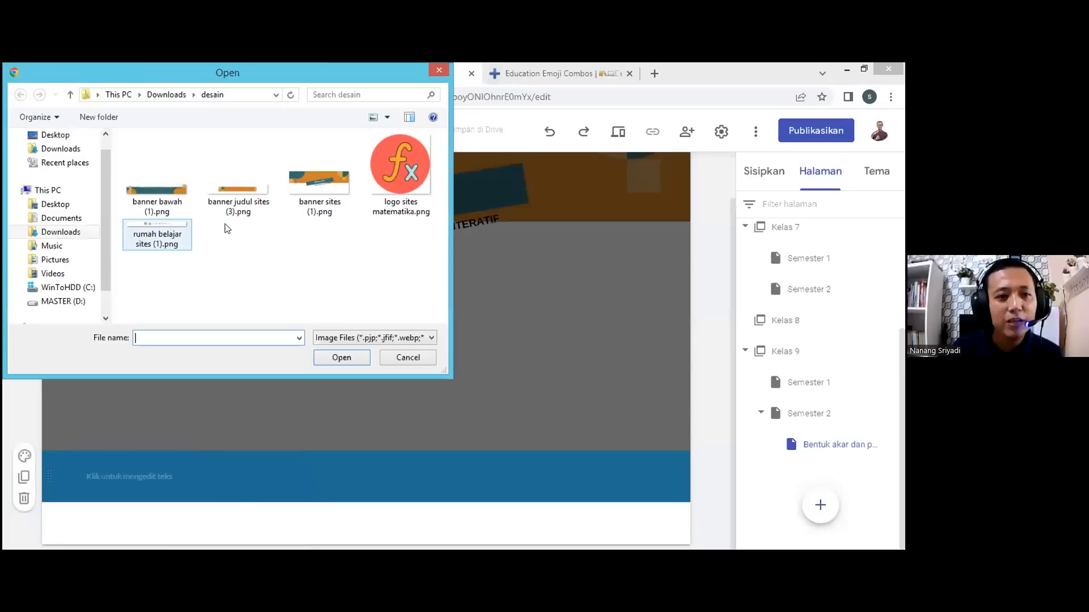
{"action": "left_click", "coordinate": [158, 208]}
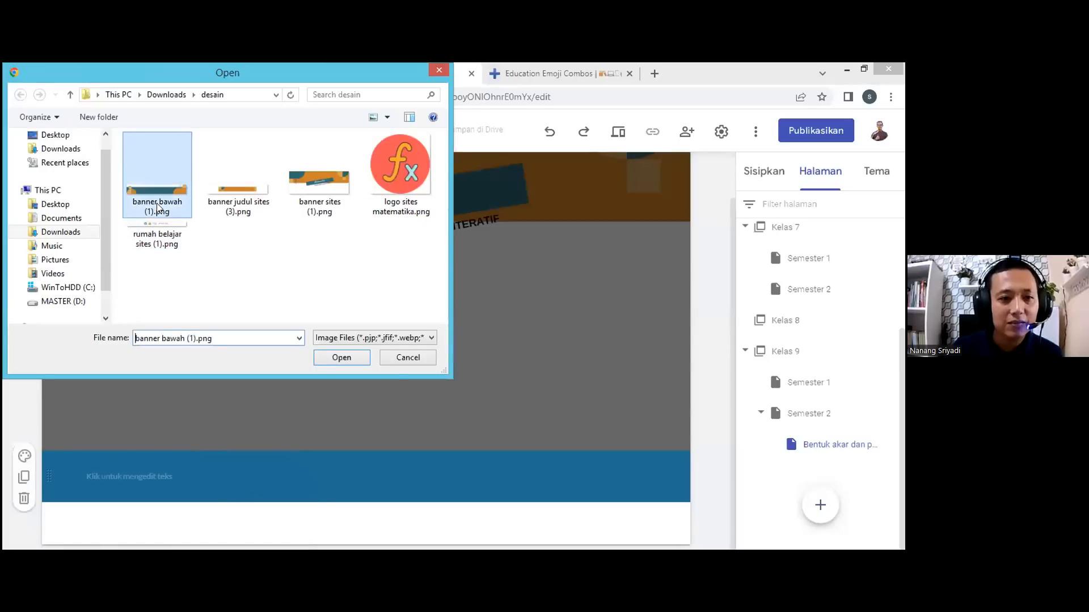
{"action": "key", "text": "Return"}
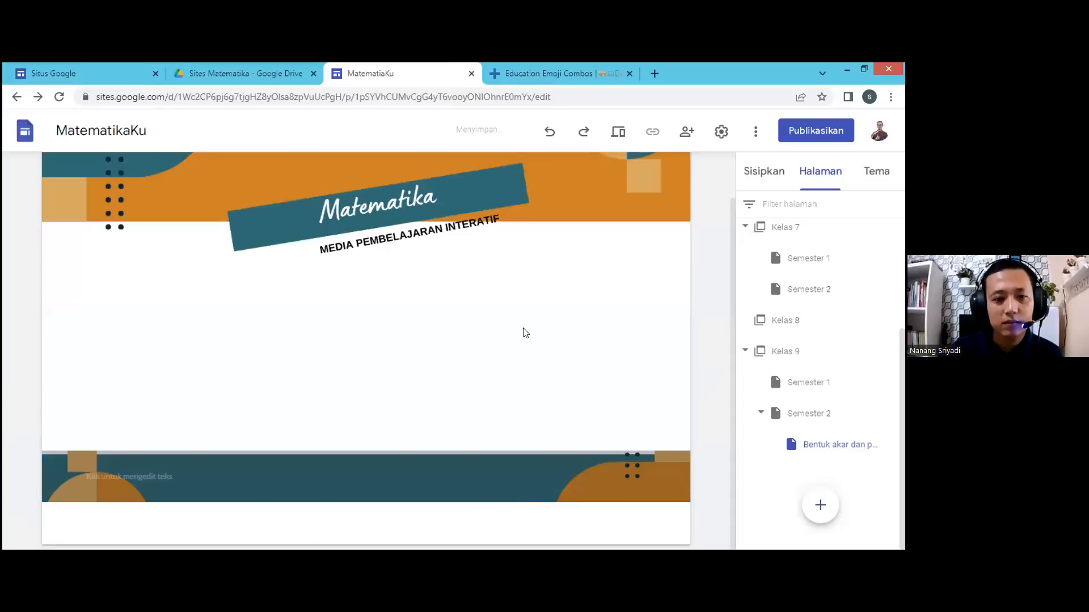
- Review the header and footer on the topic page, check the footer on Halaman Muka, and return to the topic page
{"action": "scroll", "coordinate": [474, 255], "scroll_direction": "up", "scroll_amount": 1}
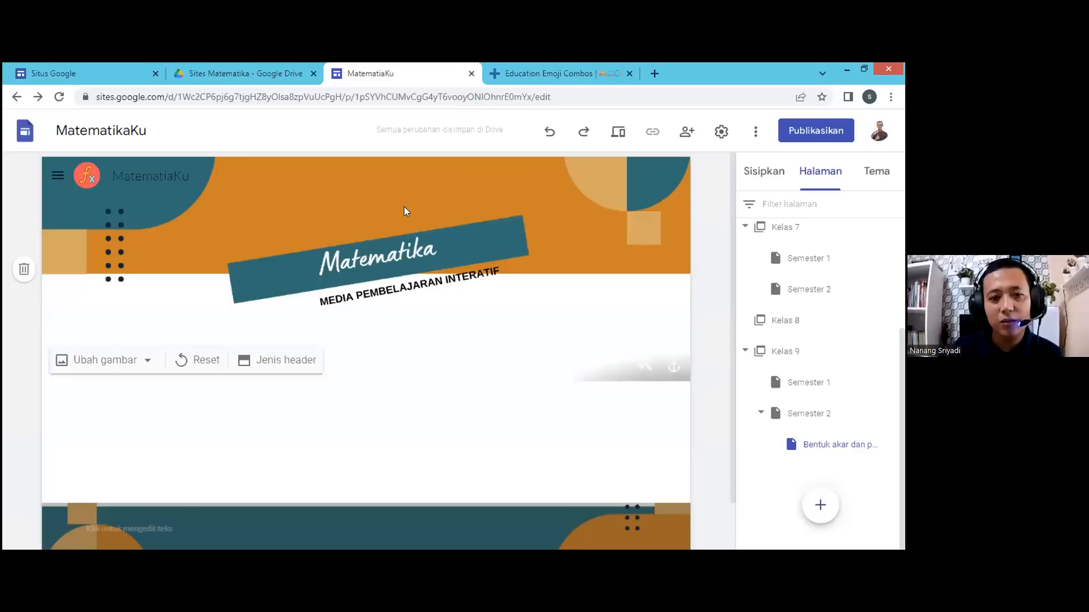
{"action": "scroll", "coordinate": [394, 471], "scroll_direction": "down", "scroll_amount": 1}
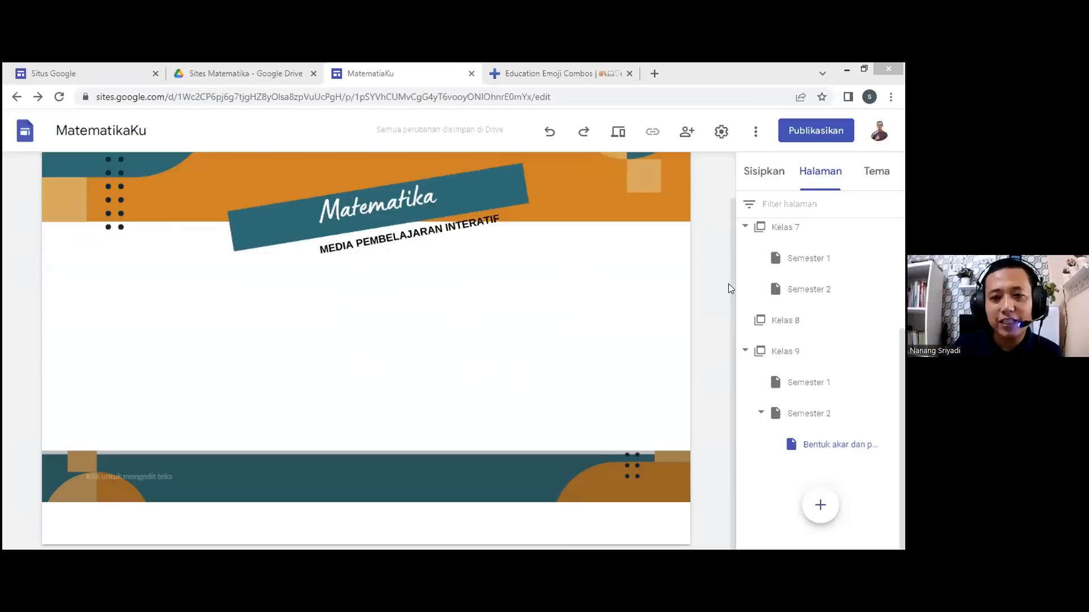
{"action": "scroll", "coordinate": [725, 225], "scroll_direction": "up", "scroll_amount": 1}
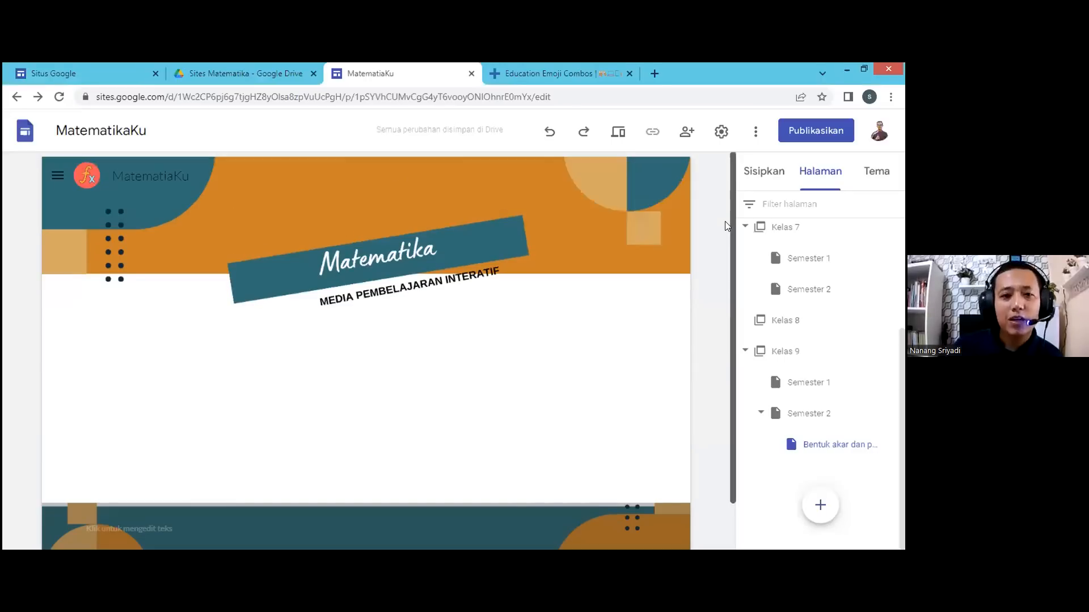
{"action": "mouse_move", "coordinate": [136, 211]}
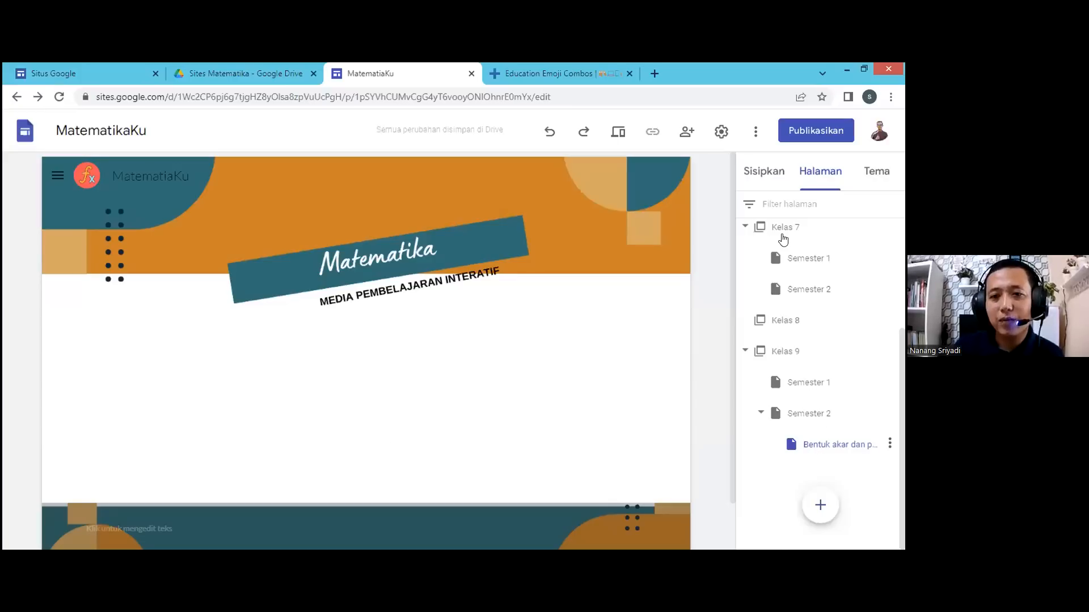
{"action": "scroll", "coordinate": [783, 239], "scroll_direction": "up", "scroll_amount": 3}
{"action": "left_click", "coordinate": [782, 235]}
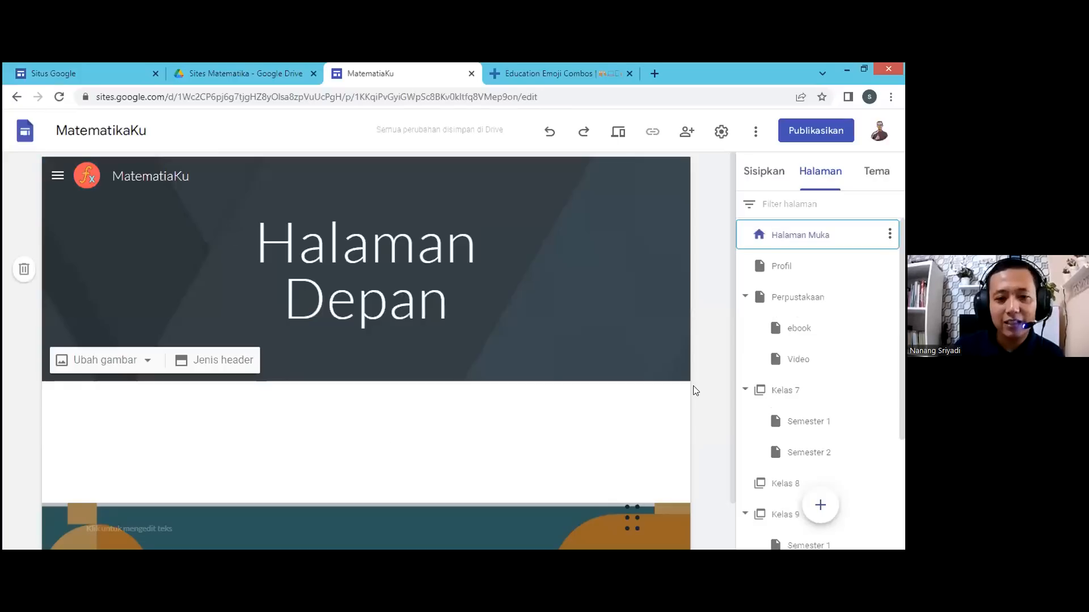
{"action": "scroll", "coordinate": [481, 454], "scroll_direction": "down", "scroll_amount": 1}
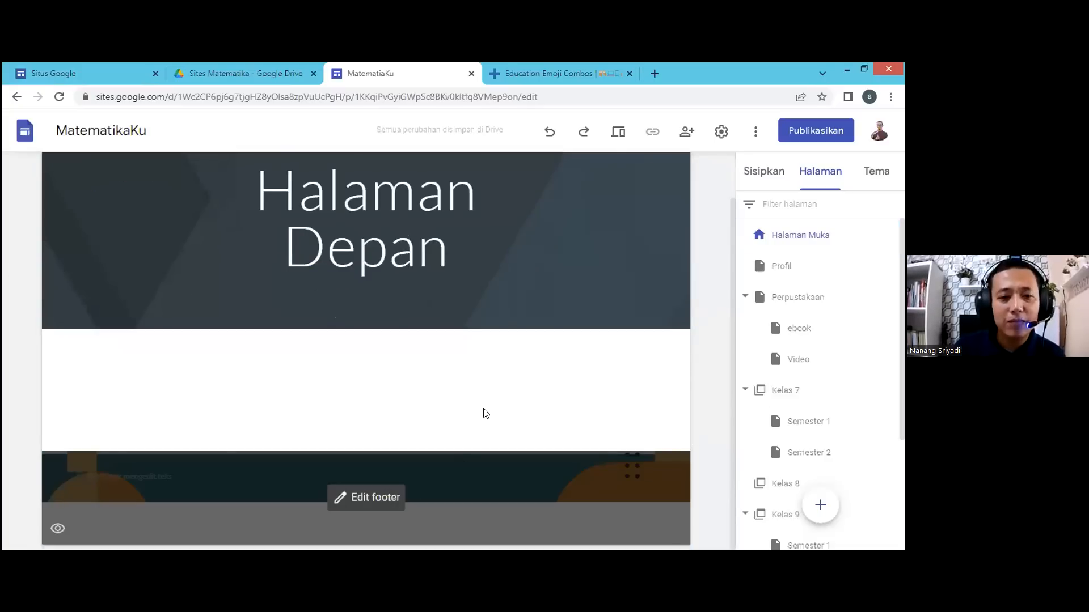
{"action": "scroll", "coordinate": [481, 377], "scroll_direction": "up", "scroll_amount": 1}
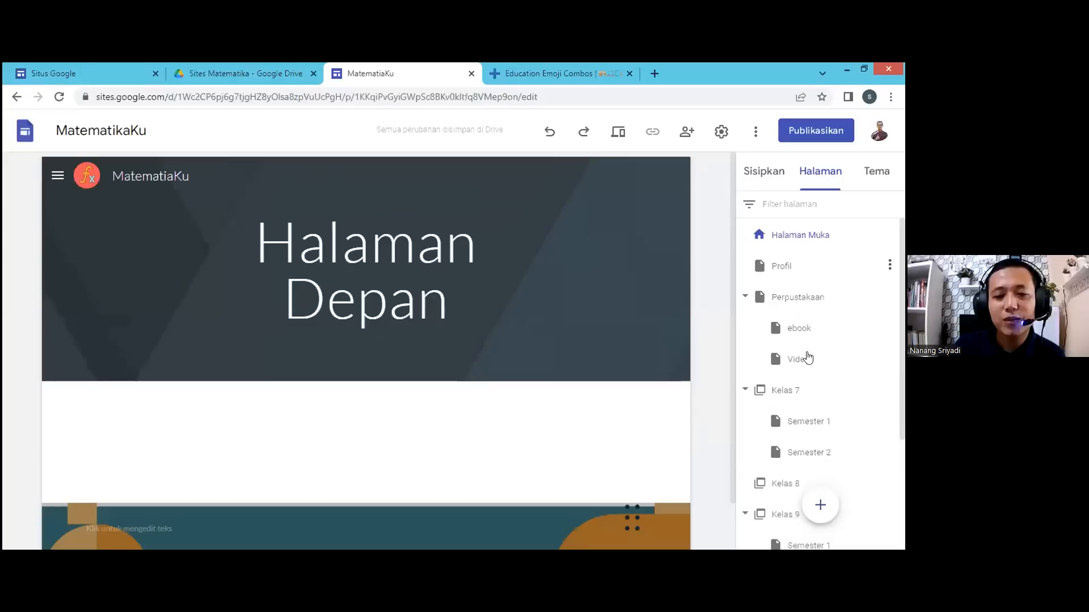
{"action": "scroll", "coordinate": [831, 440], "scroll_direction": "down", "scroll_amount": 3}
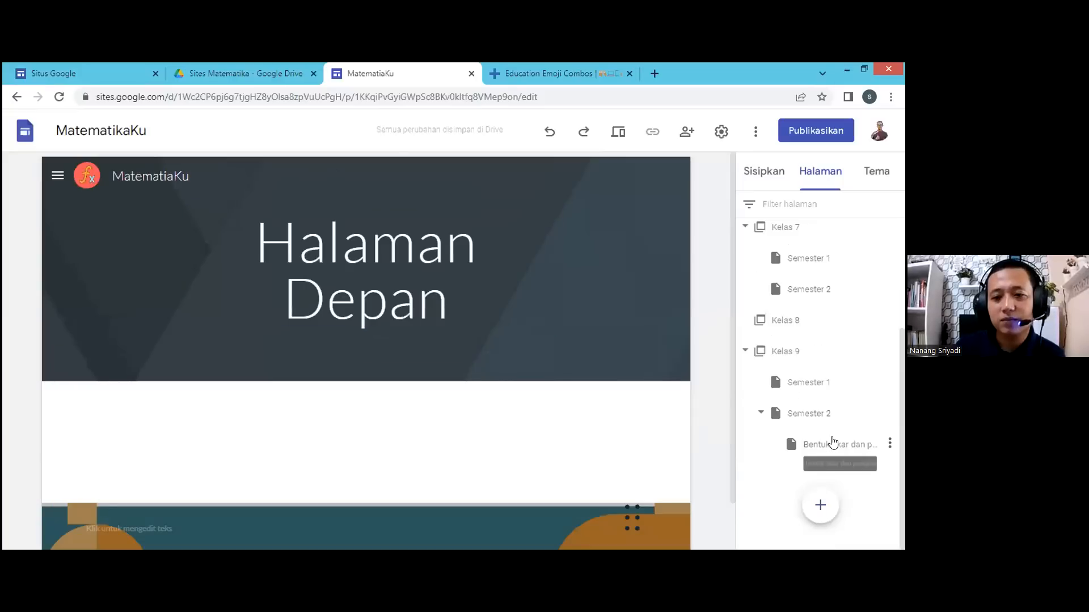
{"action": "left_click", "coordinate": [832, 442]}
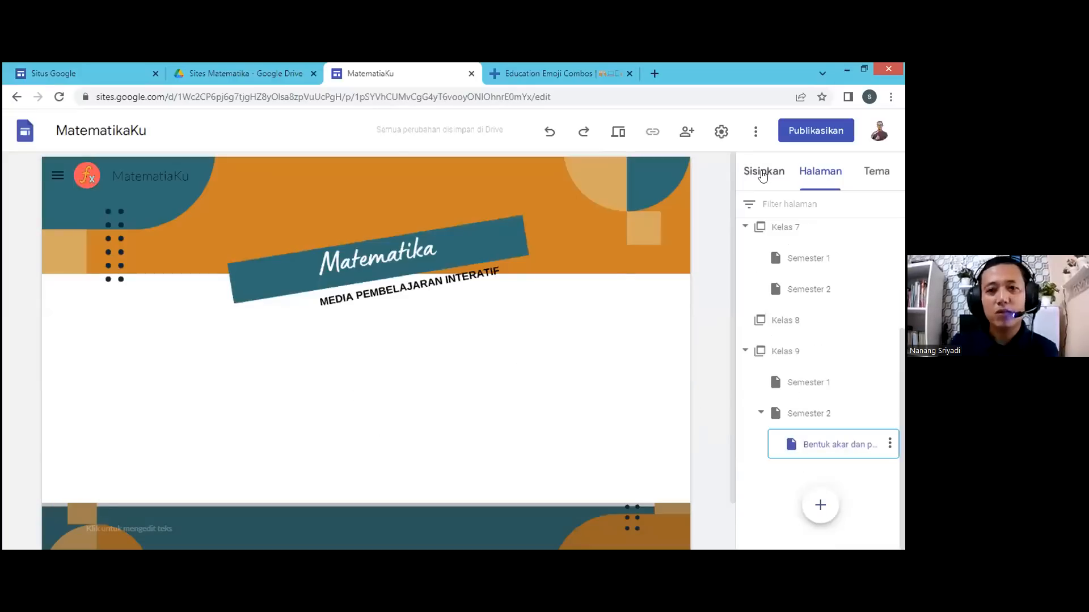
- Insert the image "rumah belajar sites (1).png" from the desain folder below the topic page's header and enlarge it to full content width
{"action": "left_click", "coordinate": [762, 172]}
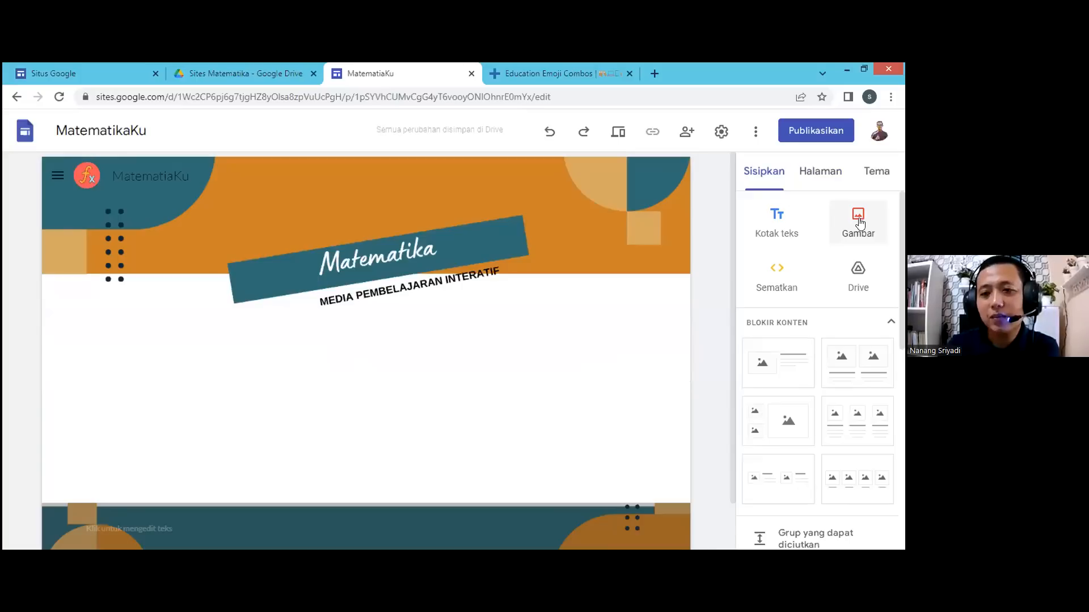
{"action": "left_click", "coordinate": [859, 227]}
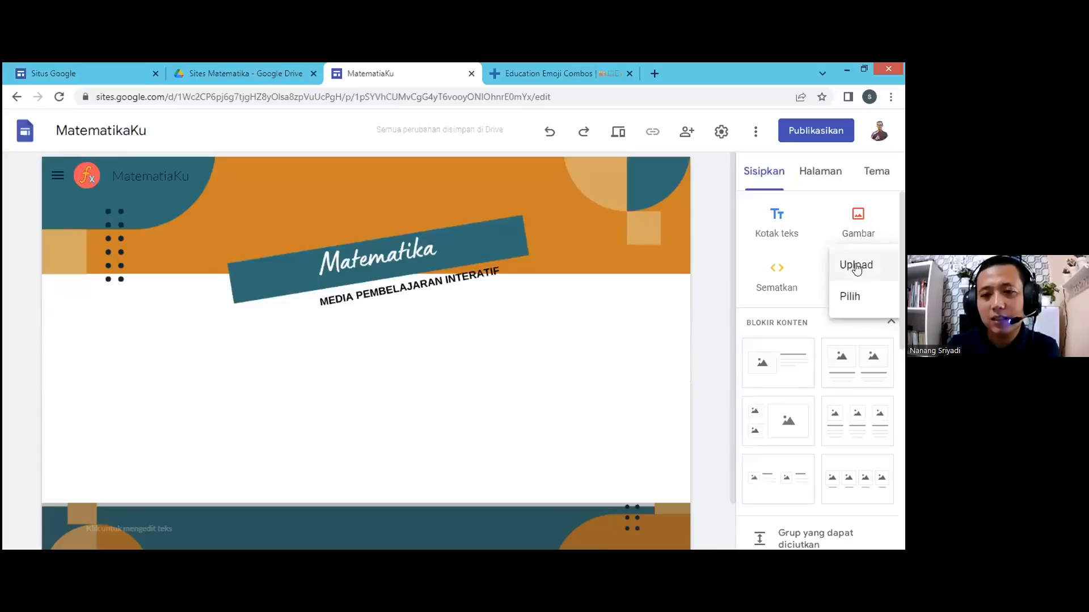
{"action": "left_click", "coordinate": [857, 268]}
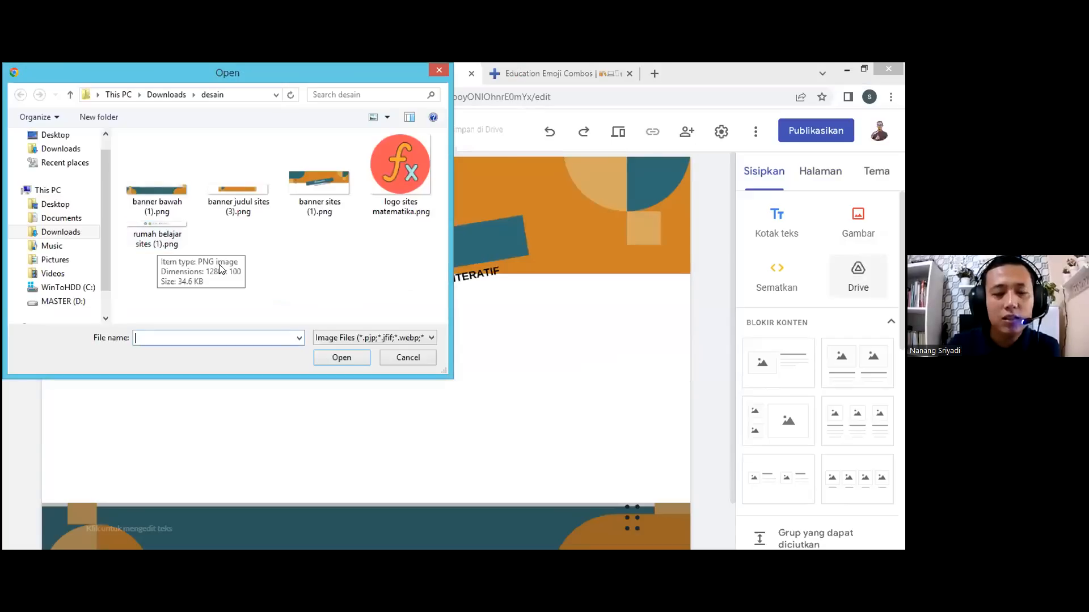
{"action": "left_click", "coordinate": [159, 242]}
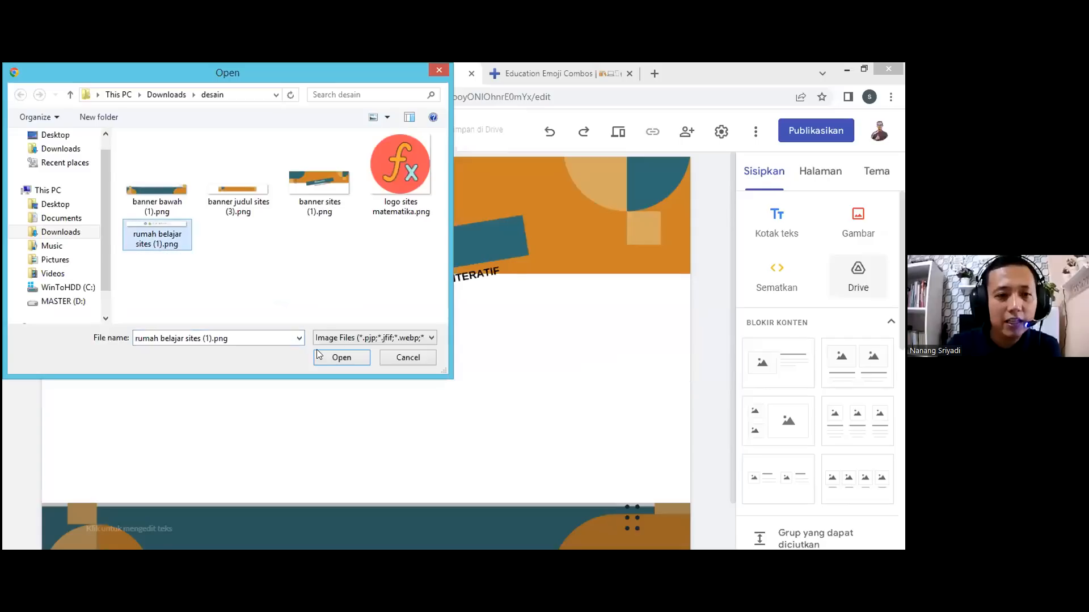
{"action": "left_click", "coordinate": [341, 358]}
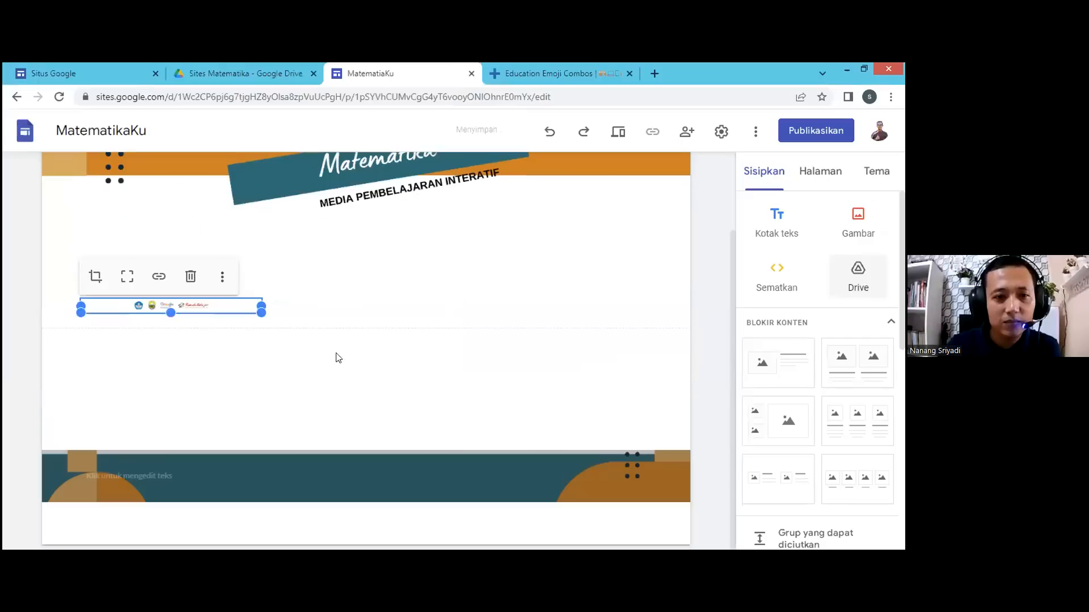
{"action": "left_click_drag", "start_coordinate": [278, 322], "coordinate": [478, 335]}
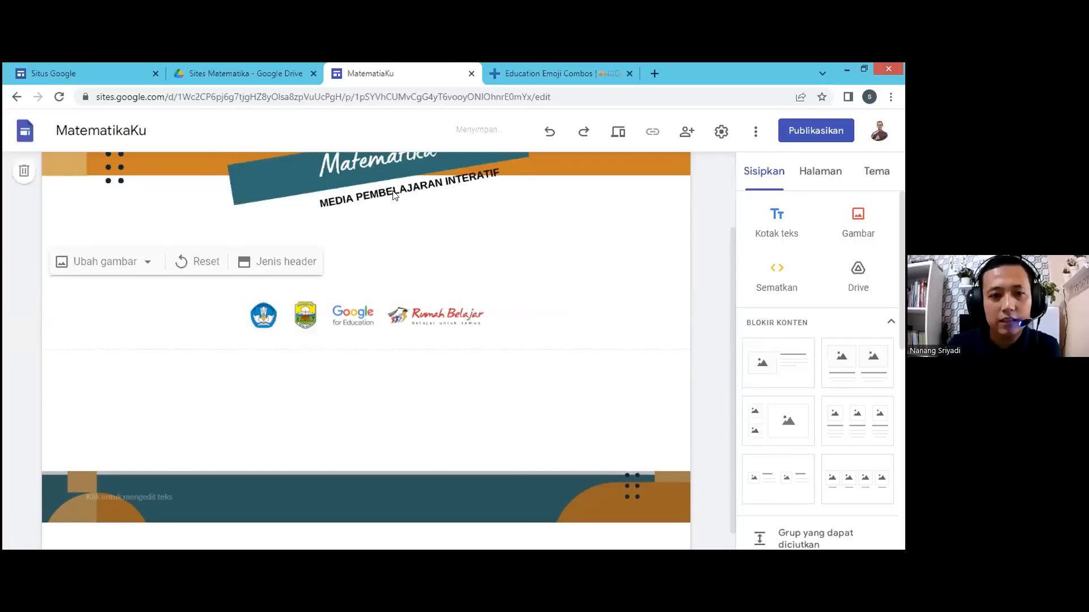
{"action": "scroll", "coordinate": [263, 369], "scroll_direction": "up", "scroll_amount": 3}
{"action": "scroll", "coordinate": [257, 354], "scroll_direction": "down", "scroll_amount": 1}
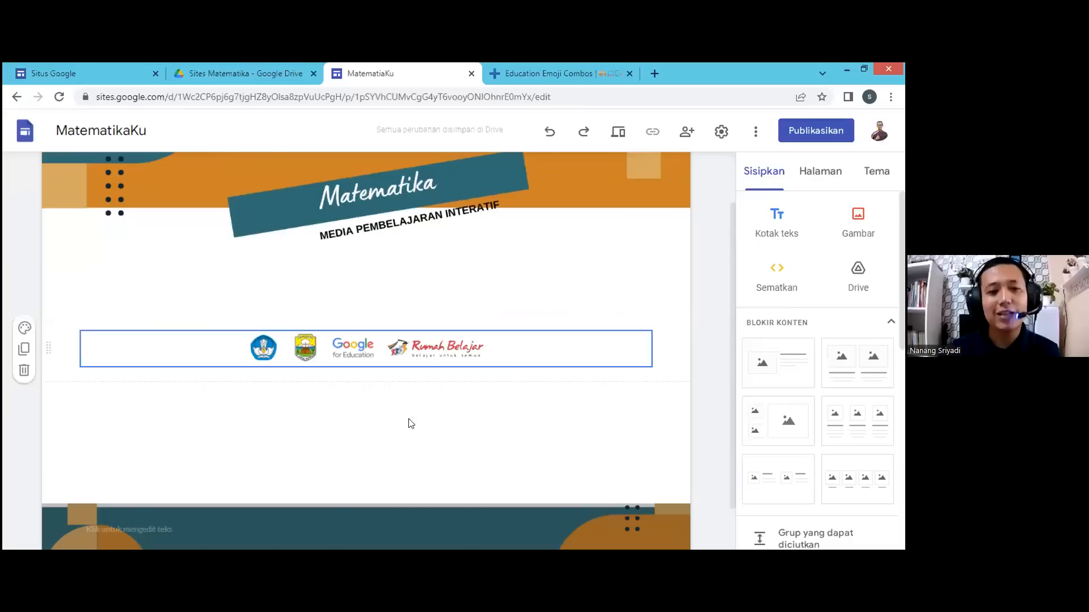
{"action": "scroll", "coordinate": [435, 227], "scroll_direction": "up", "scroll_amount": 1}
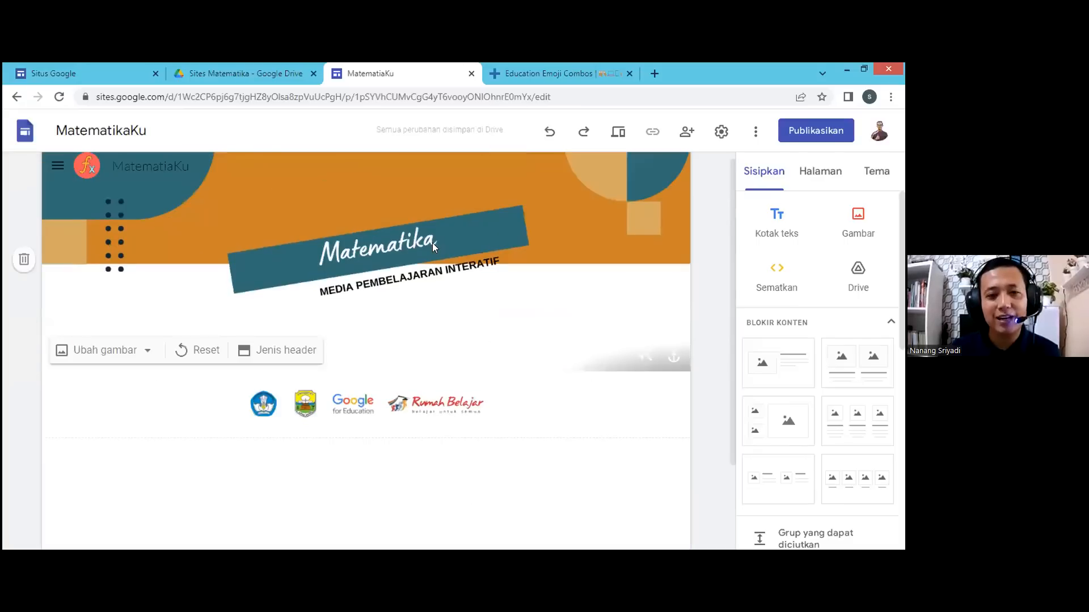
{"action": "scroll", "coordinate": [432, 241], "scroll_direction": "down", "scroll_amount": 1}
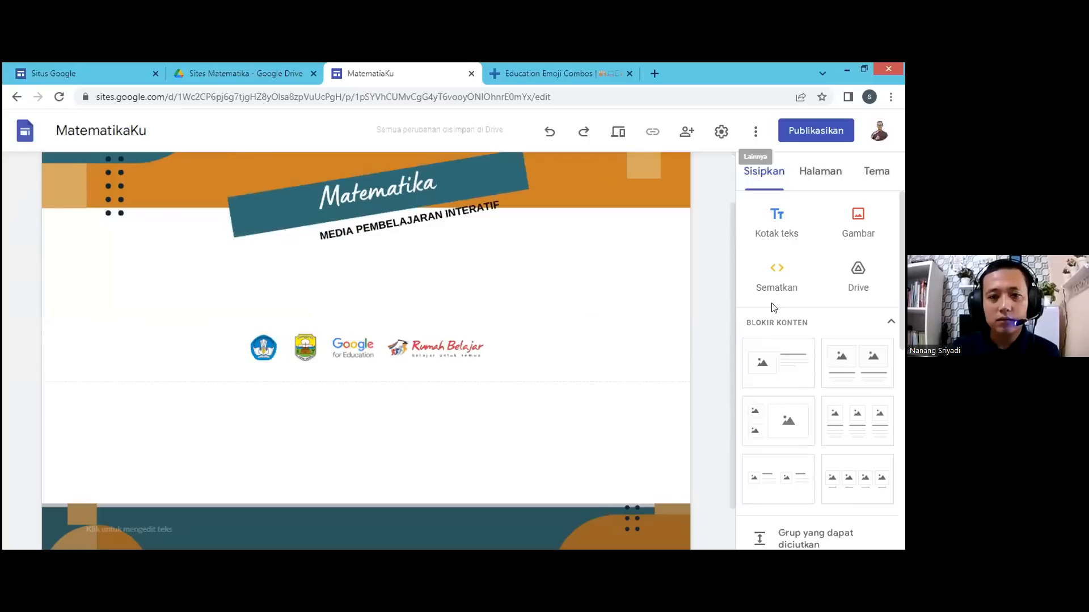
{"action": "scroll", "coordinate": [309, 391], "scroll_direction": "down", "scroll_amount": 1}
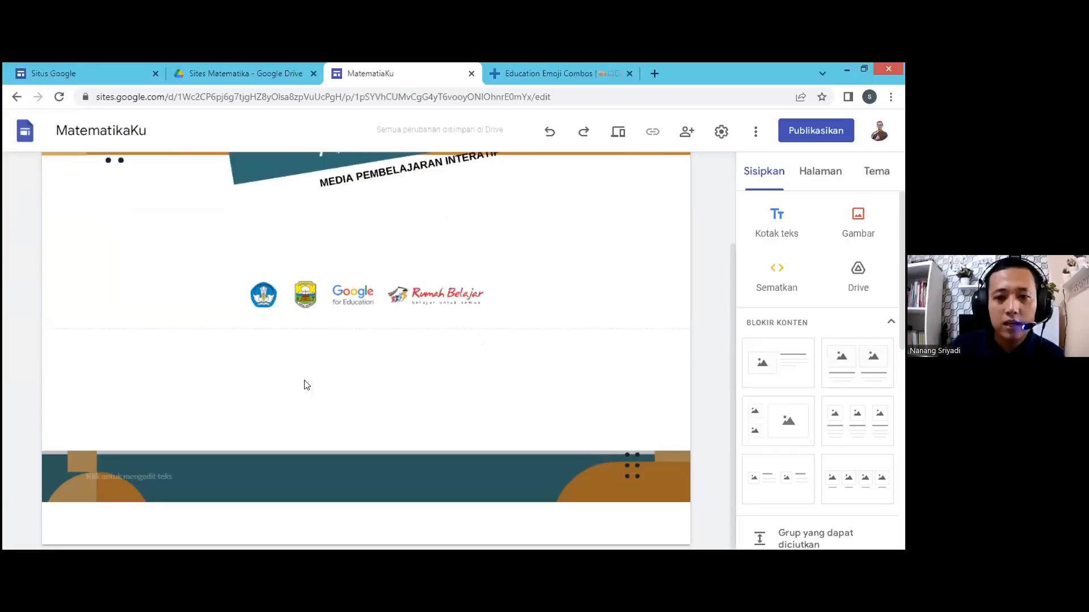
{"action": "scroll", "coordinate": [702, 214], "scroll_direction": "up", "scroll_amount": 3}
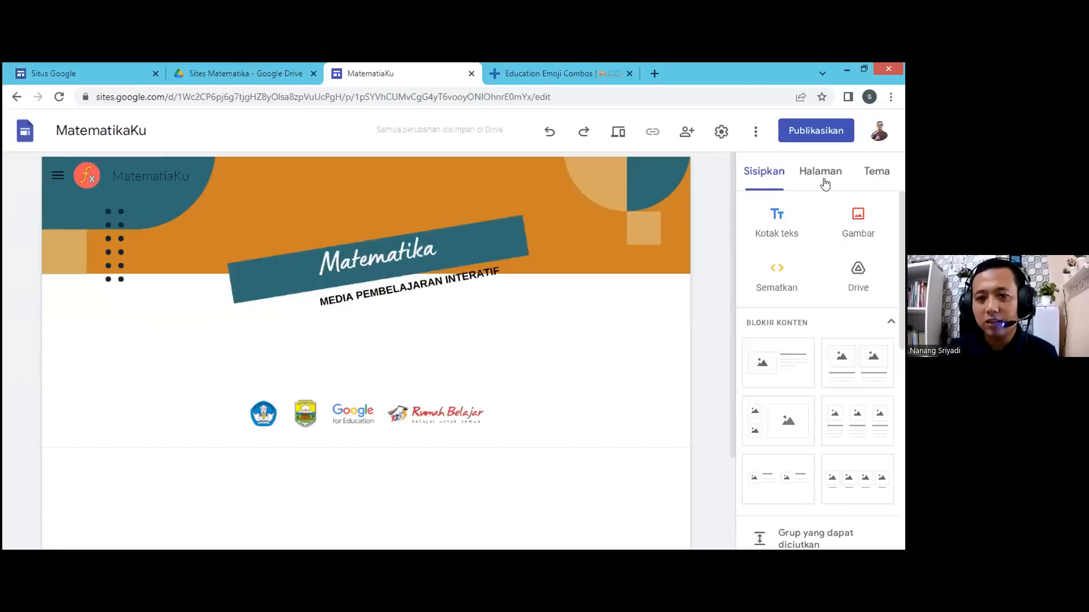
- Open the Halaman Muka page and upload "banner sites (1).png" from the desain folder as its header image
{"action": "left_click", "coordinate": [785, 241]}
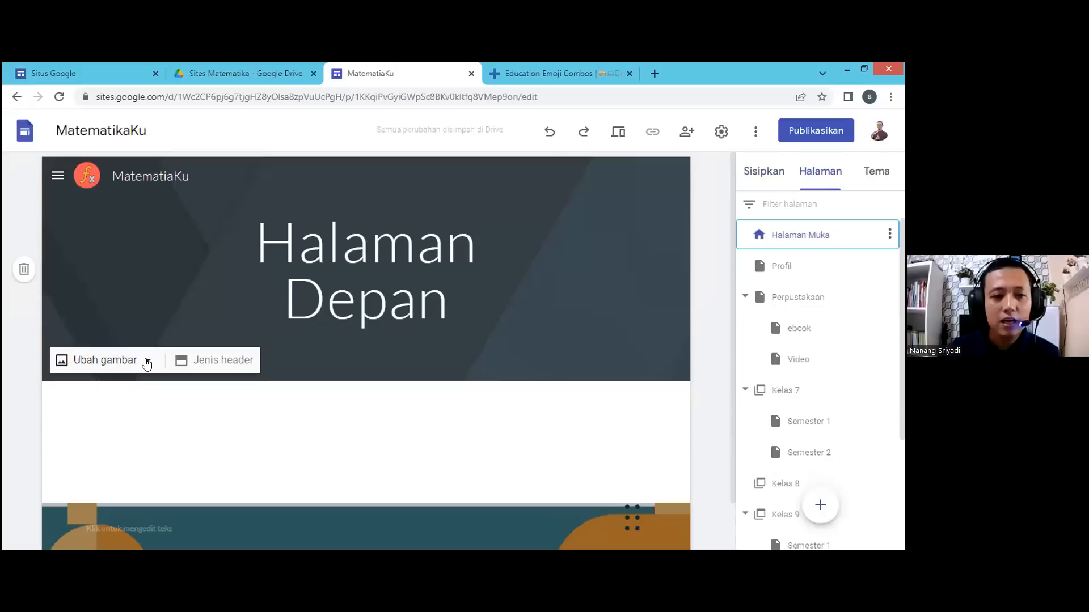
{"action": "left_click", "coordinate": [147, 364]}
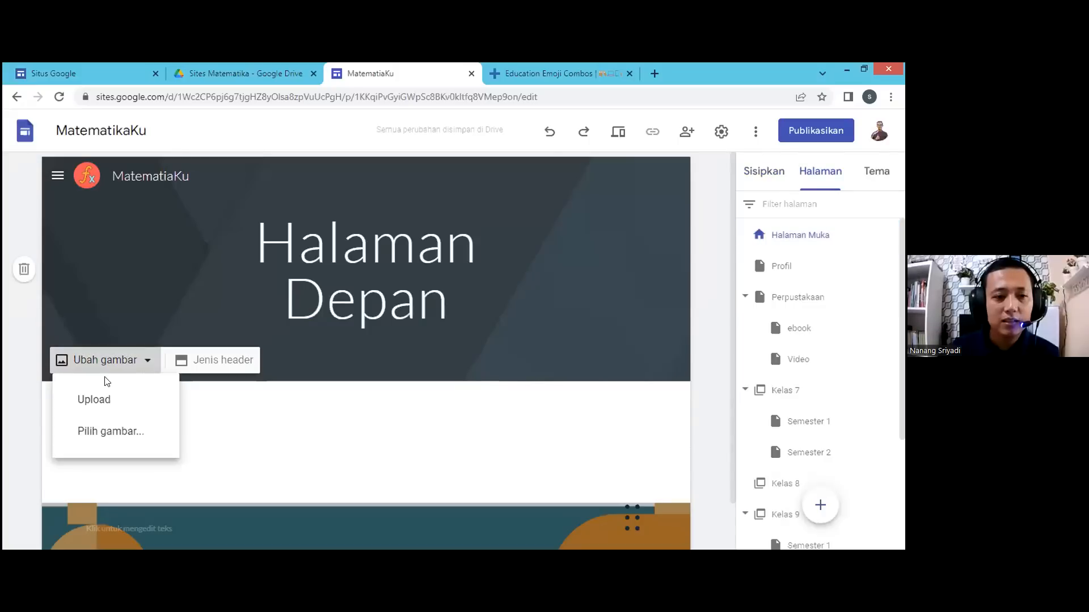
{"action": "left_click", "coordinate": [92, 400]}
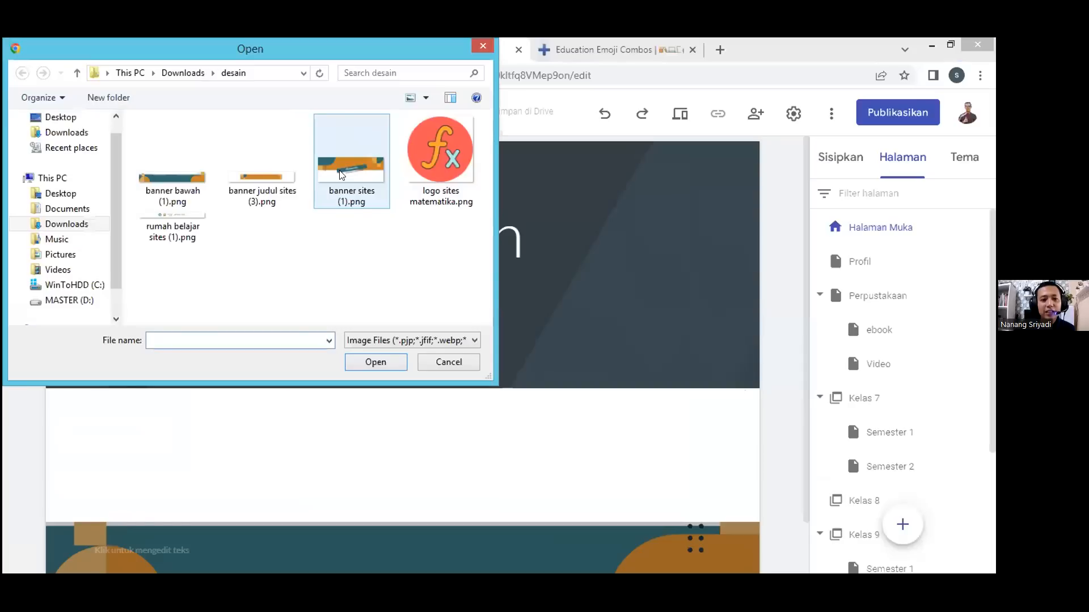
{"action": "double_click", "coordinate": [341, 175]}
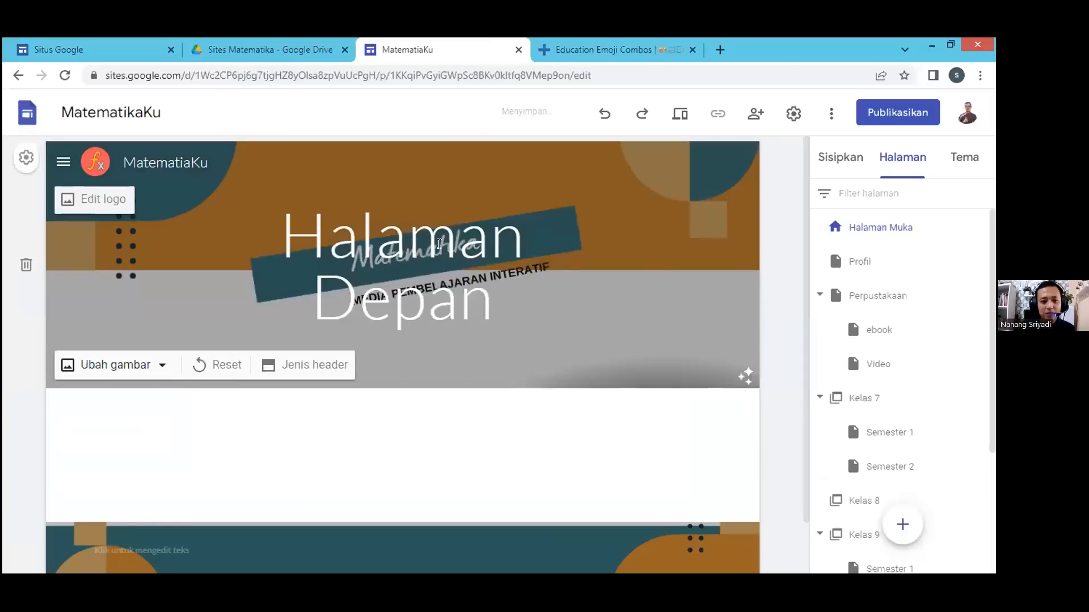
- Delete the "Halaman Depan" title from the Halaman Muka header and remove the readability adjustment from its banner image
{"action": "left_click", "coordinate": [406, 194]}
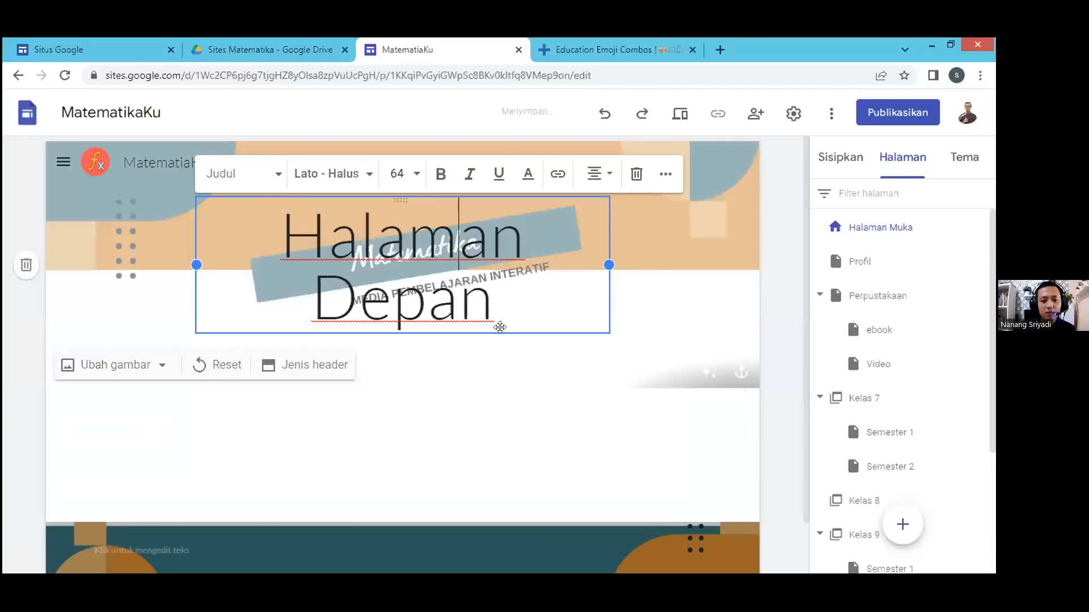
{"action": "left_click", "coordinate": [495, 336]}
{"action": "left_click", "coordinate": [496, 330]}
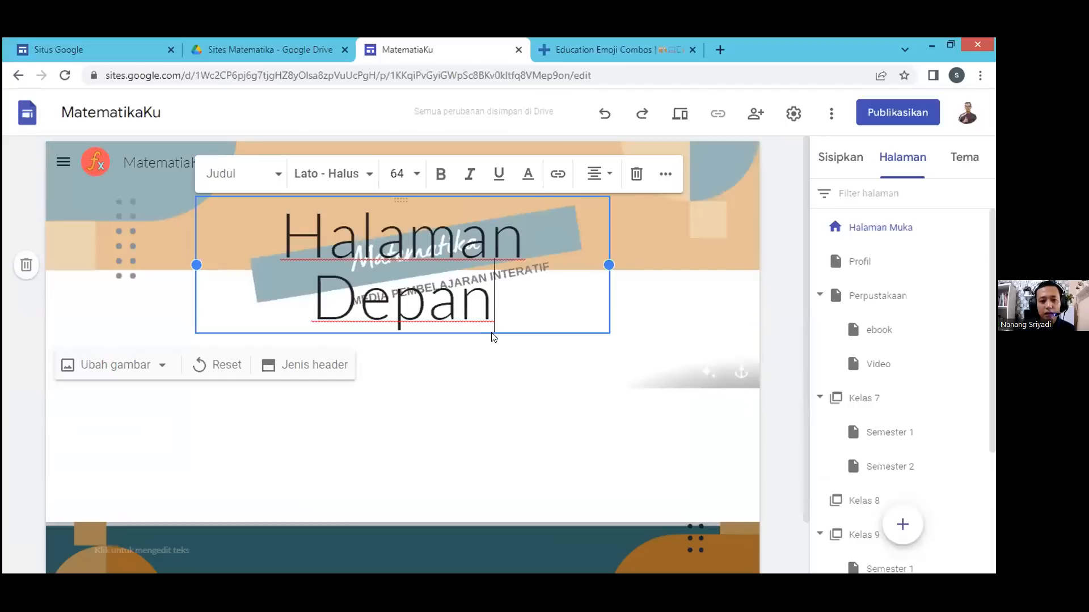
{"action": "left_click_drag", "start_coordinate": [605, 244], "coordinate": [581, 196]}
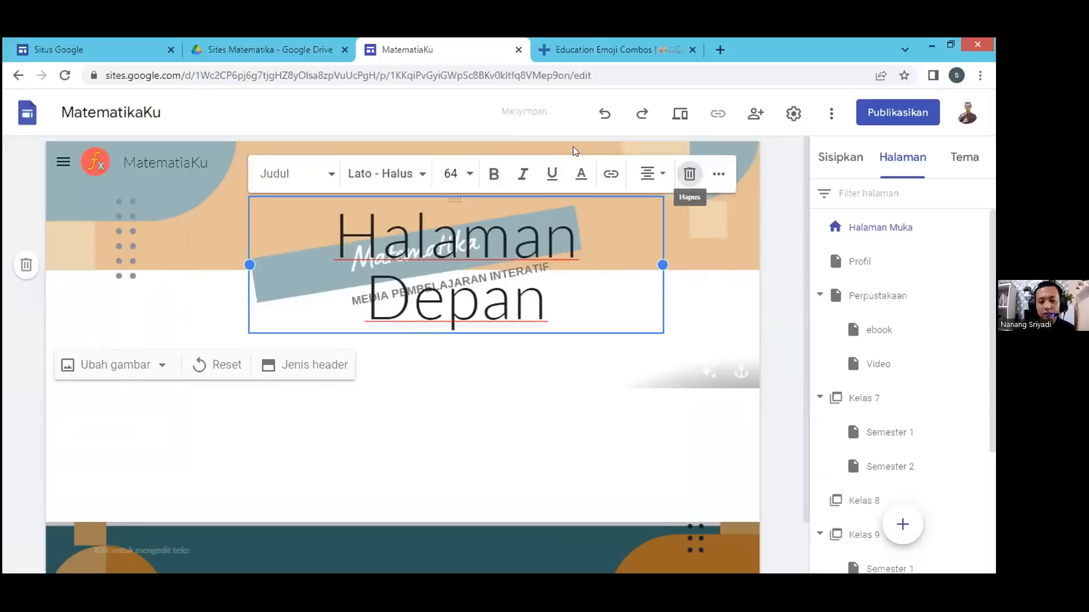
{"action": "key", "text": "Delete"}
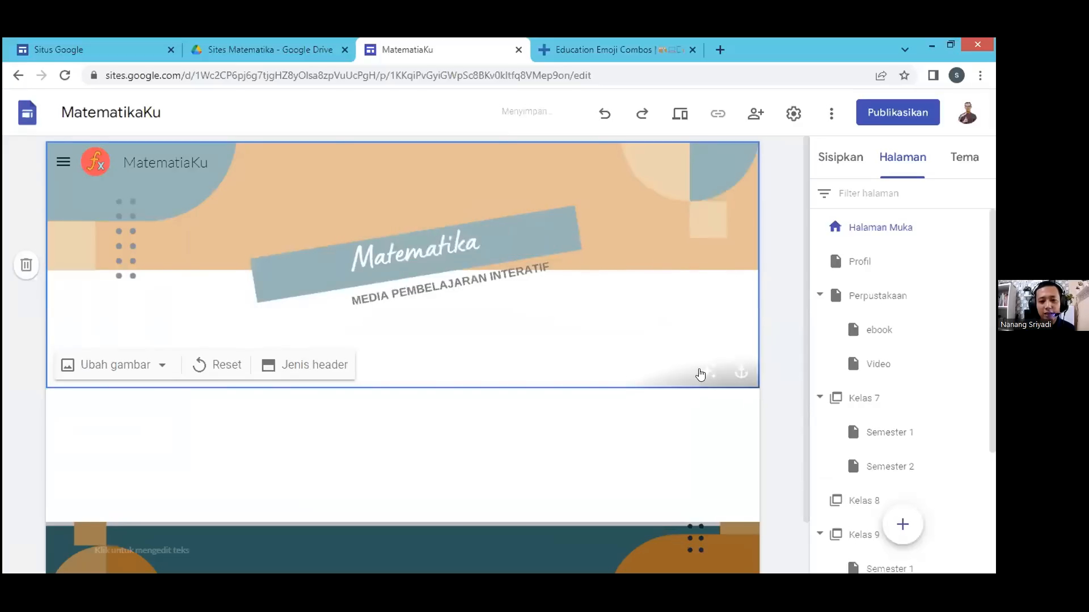
{"action": "left_click", "coordinate": [709, 372]}
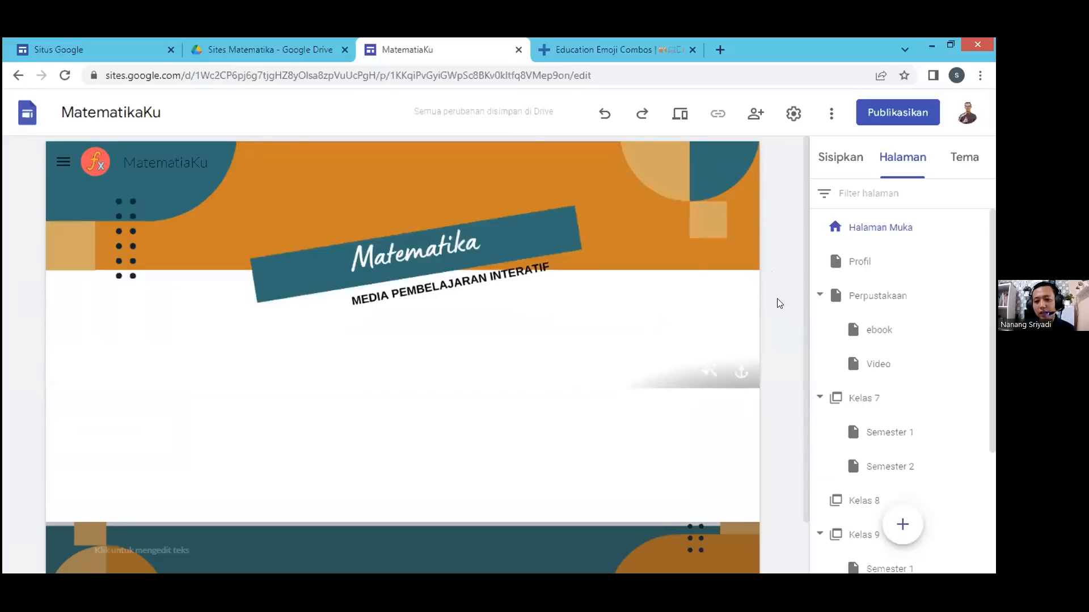
{"action": "scroll", "coordinate": [509, 364], "scroll_direction": "down", "scroll_amount": 2}
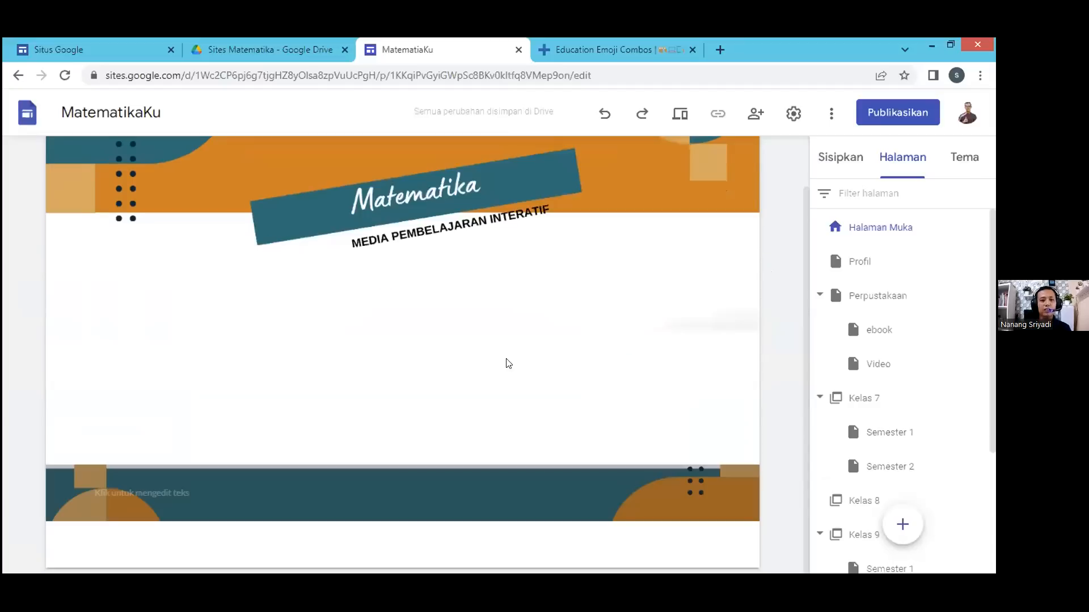
{"action": "scroll", "coordinate": [623, 363], "scroll_direction": "up", "scroll_amount": 2}
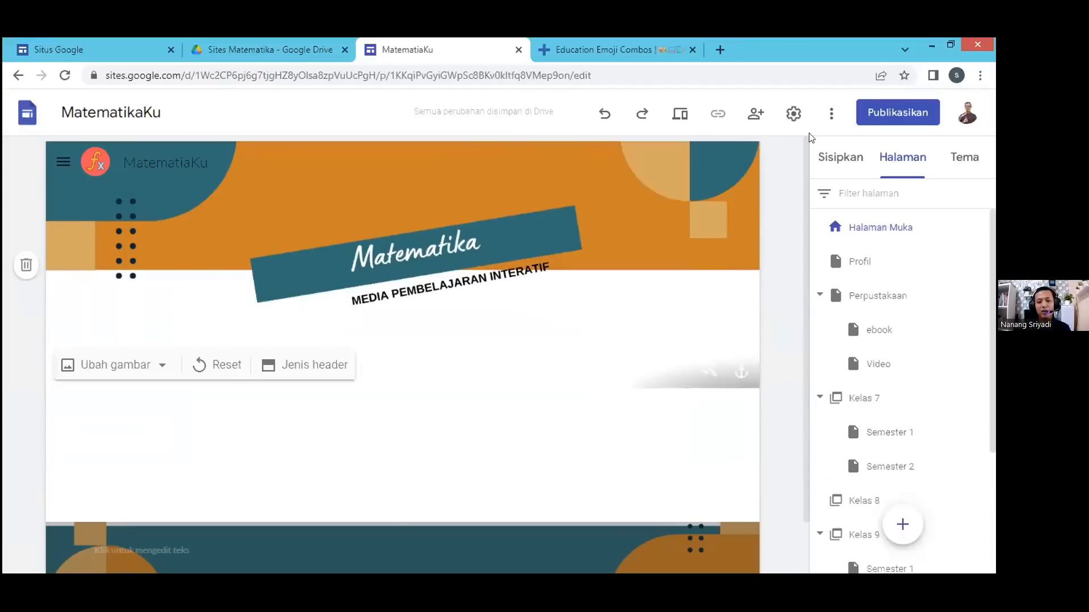
- Upload the partner logos image below the header, widen it to the full content width and reduce its height
{"action": "left_click", "coordinate": [840, 160]}
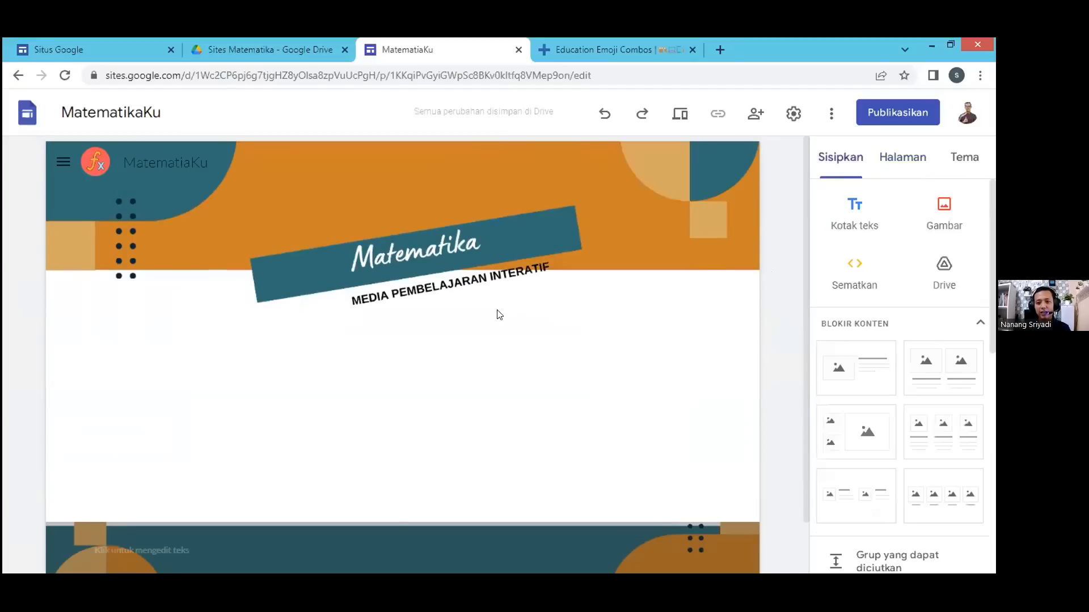
{"action": "left_click", "coordinate": [949, 228]}
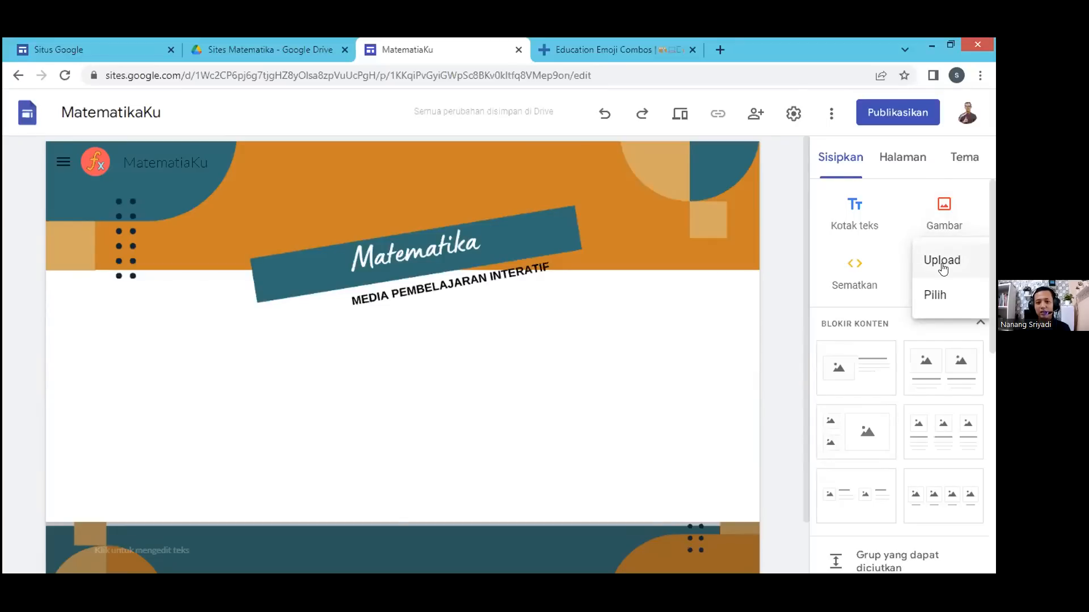
{"action": "left_click", "coordinate": [942, 263]}
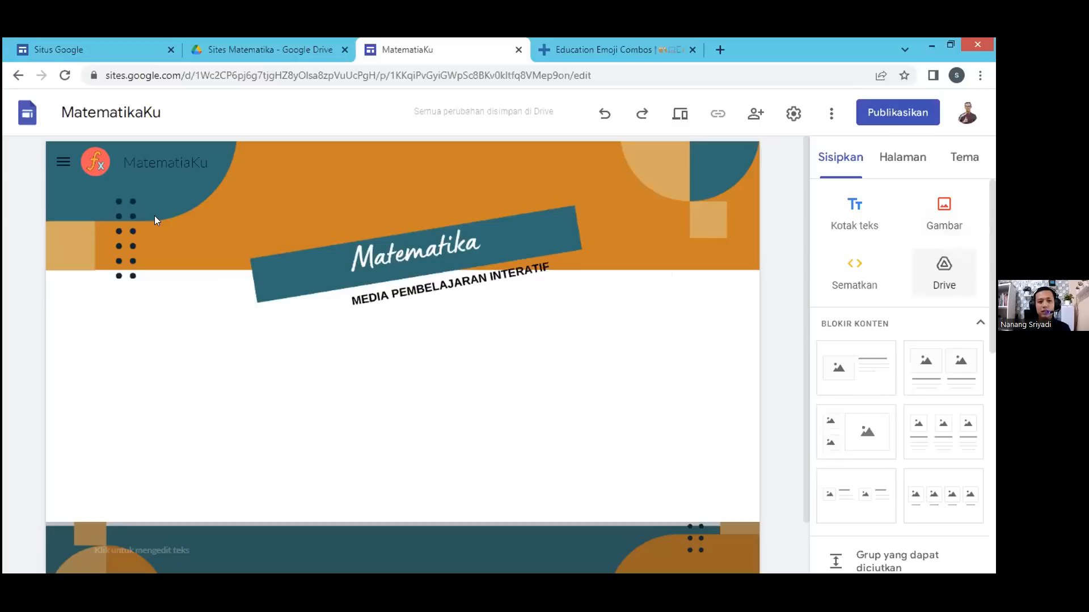
{"action": "left_click", "coordinate": [371, 359]}
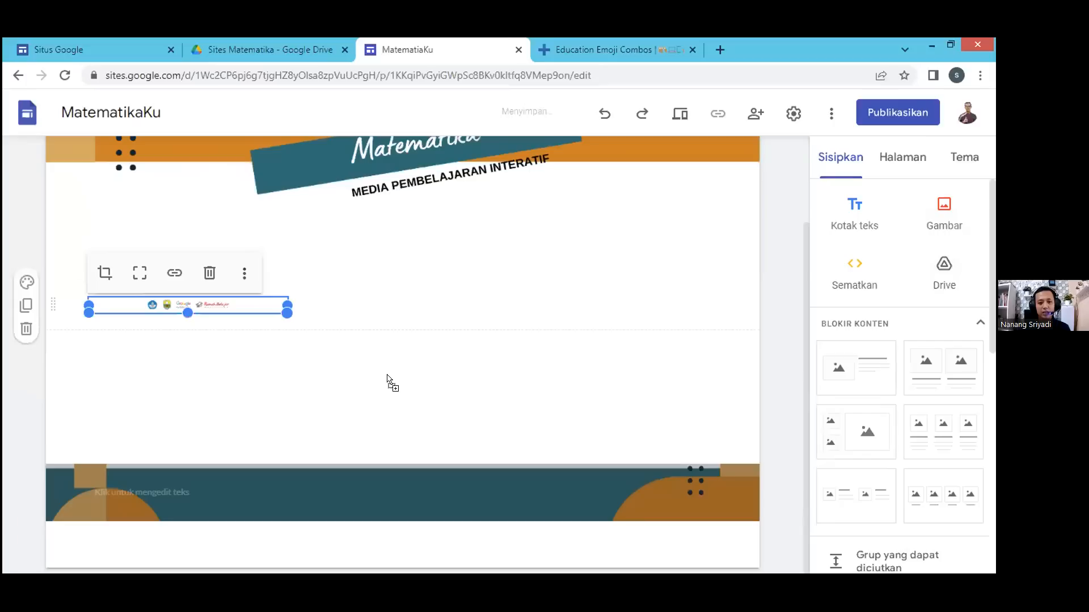
{"action": "left_click_drag", "start_coordinate": [380, 356], "coordinate": [445, 341]}
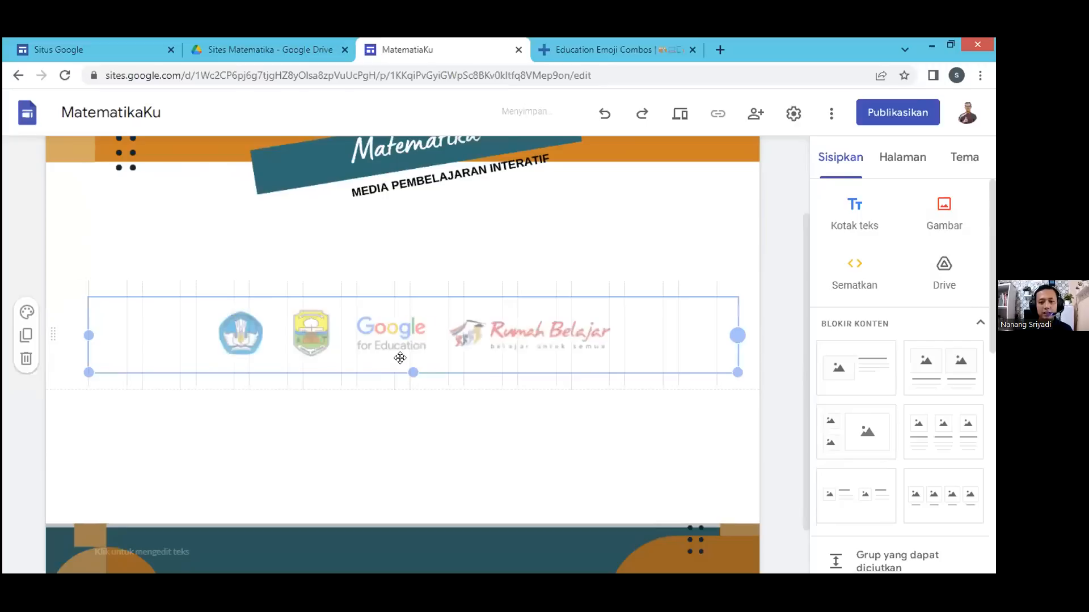
{"action": "left_click_drag", "start_coordinate": [403, 372], "coordinate": [403, 374]}
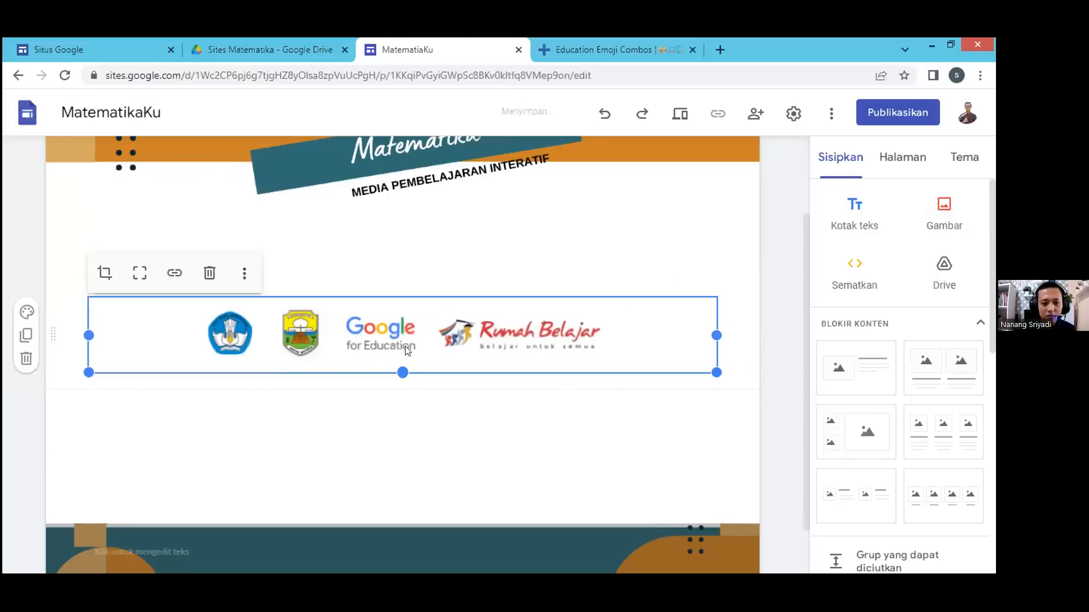
{"action": "key", "text": "ctrl+z"}
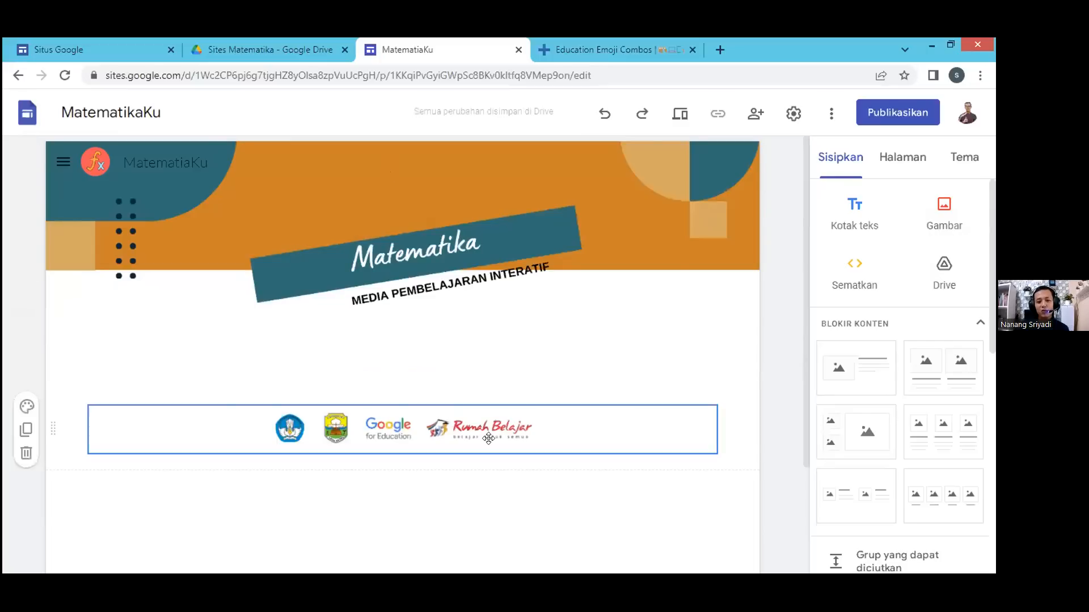
- Review the page layout from the header banner through the partner logos to the footer
{"action": "scroll", "coordinate": [561, 482], "scroll_direction": "down", "scroll_amount": 3}
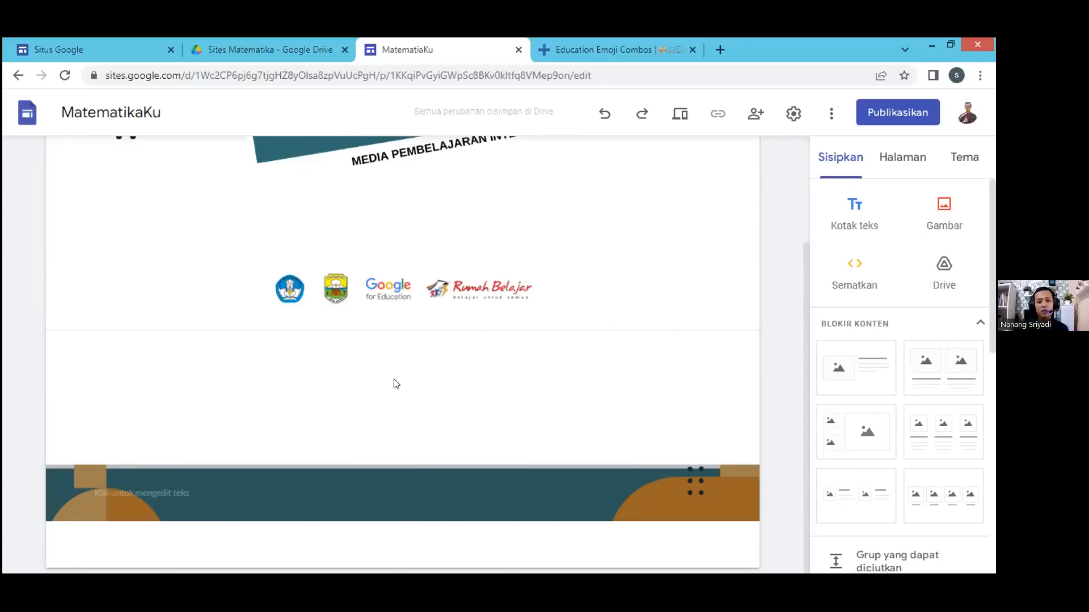
{"action": "scroll", "coordinate": [394, 383], "scroll_direction": "up", "scroll_amount": 3}
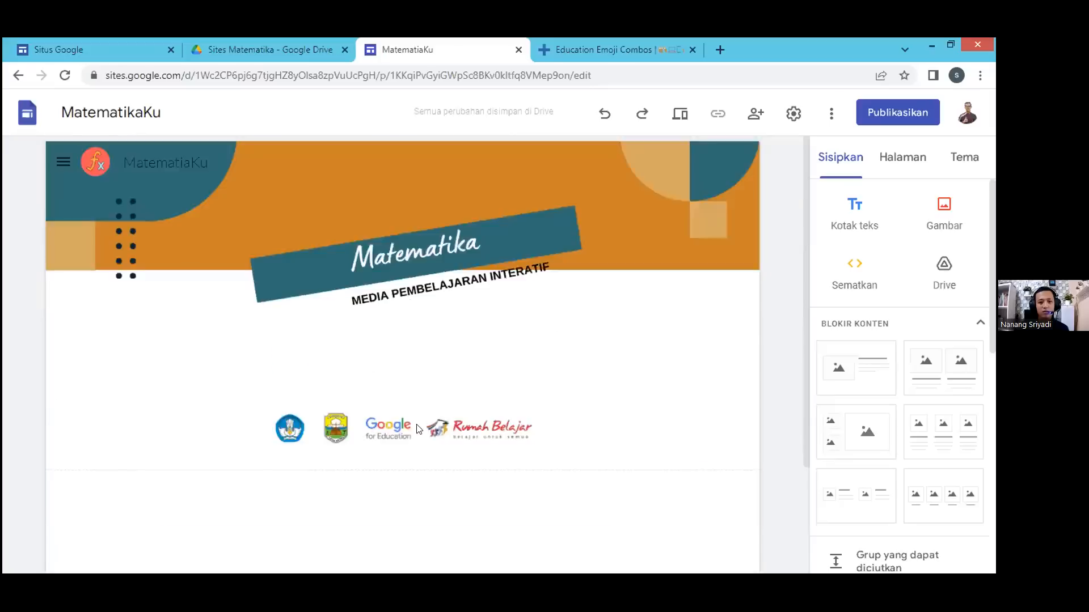
{"action": "scroll", "coordinate": [402, 397], "scroll_direction": "down", "scroll_amount": 3}
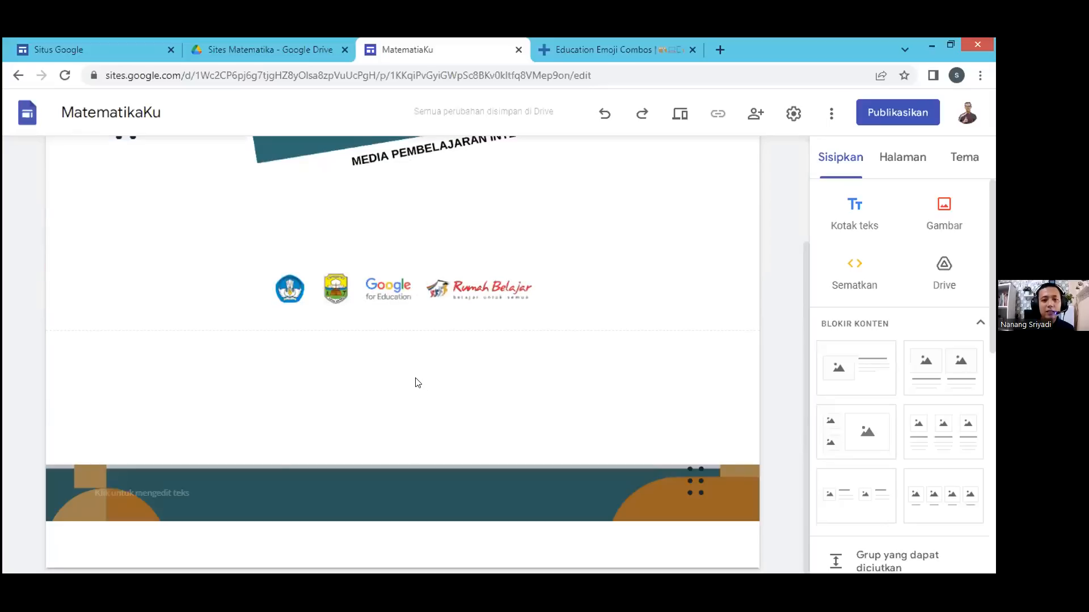
{"action": "scroll", "coordinate": [459, 420], "scroll_direction": "up", "scroll_amount": 2}
{"action": "scroll", "coordinate": [431, 399], "scroll_direction": "down", "scroll_amount": 2}
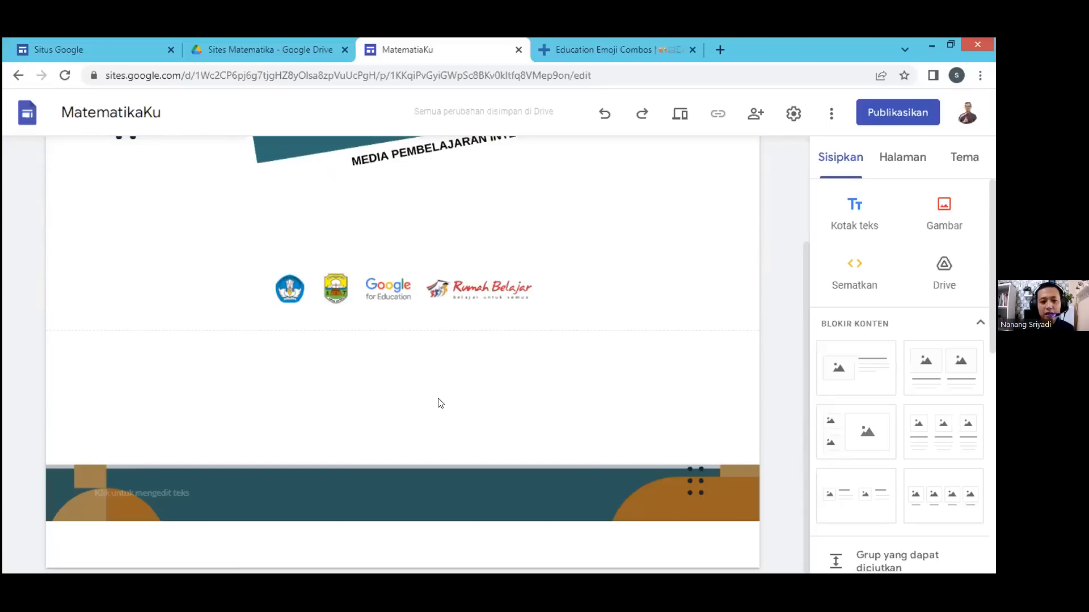
{"action": "scroll", "coordinate": [440, 402], "scroll_direction": "up", "scroll_amount": 1}
{"action": "scroll", "coordinate": [426, 391], "scroll_direction": "down", "scroll_amount": 1}
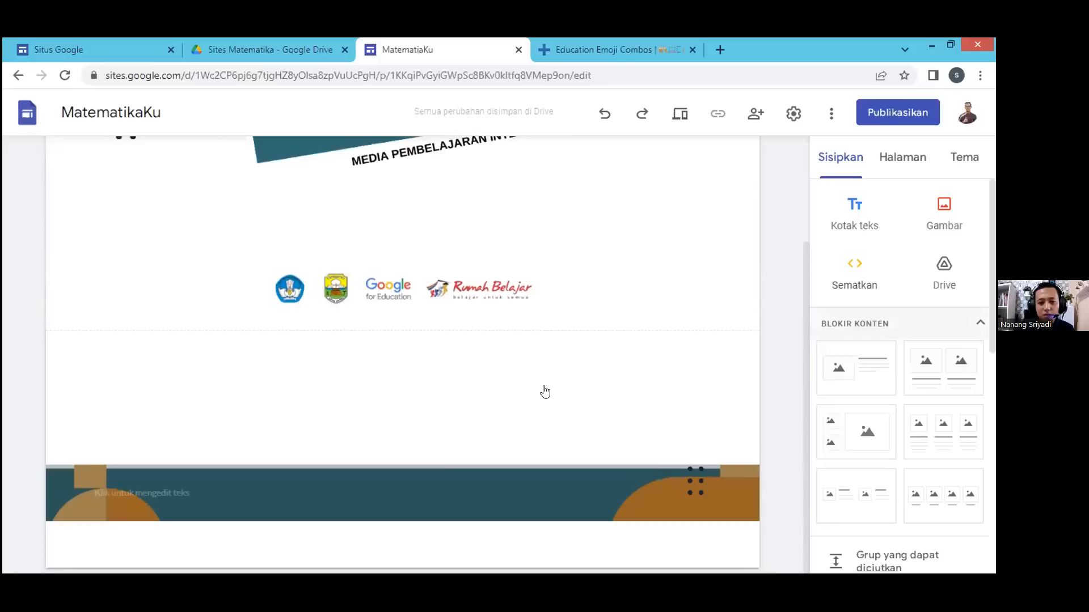
- Insert a text box below the partner logos and enter "HALAMAN DEPAN" in it
{"action": "left_click", "coordinate": [926, 215]}
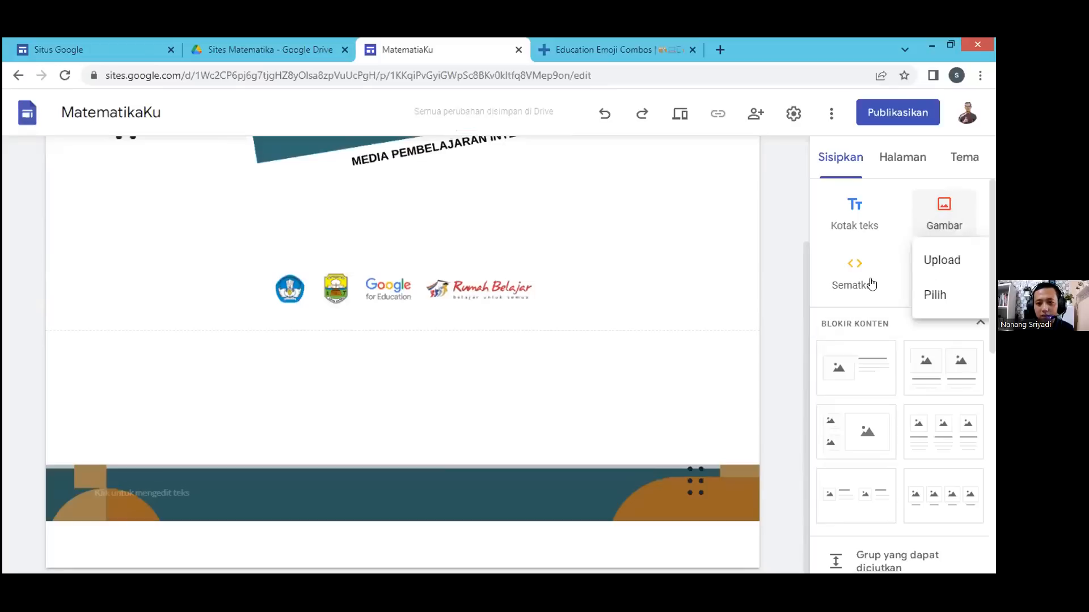
{"action": "left_click", "coordinate": [849, 211]}
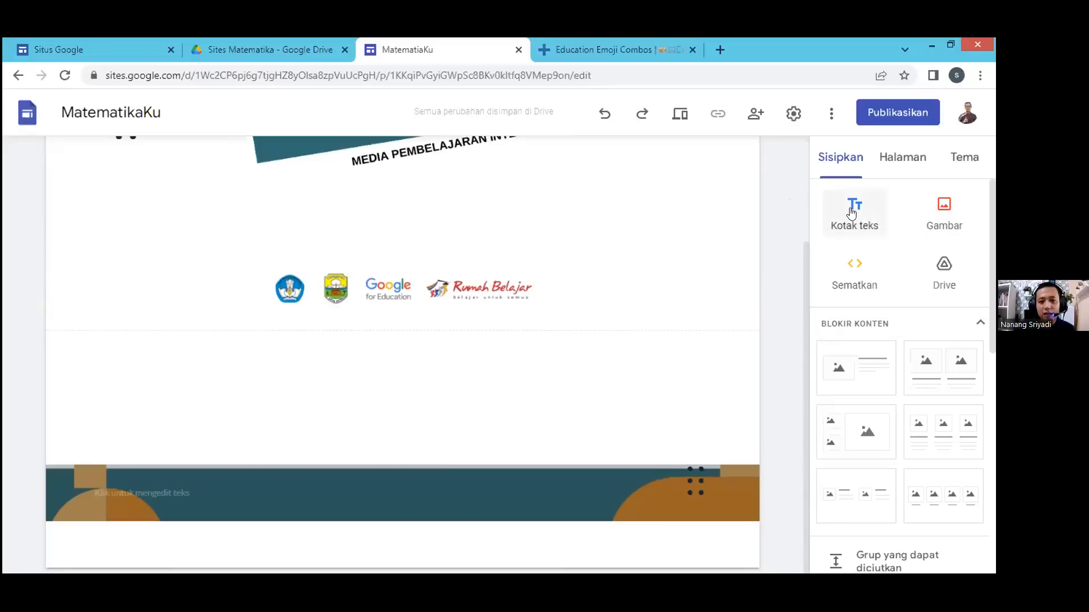
{"action": "left_click", "coordinate": [850, 212]}
{"action": "left_click", "coordinate": [426, 344]}
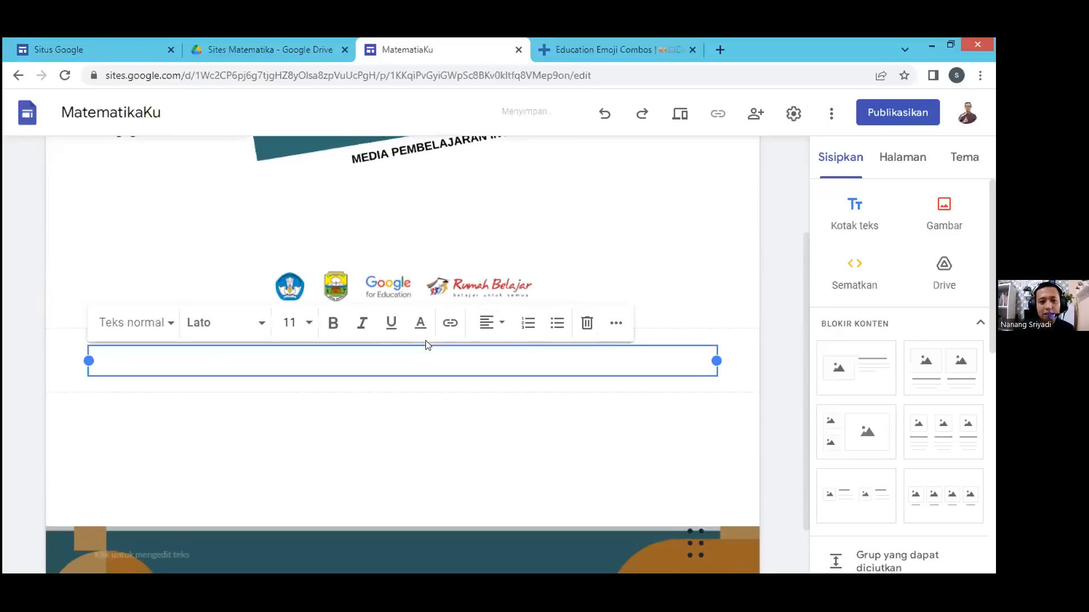
{"action": "scroll", "coordinate": [264, 368], "scroll_direction": "up", "scroll_amount": 3}
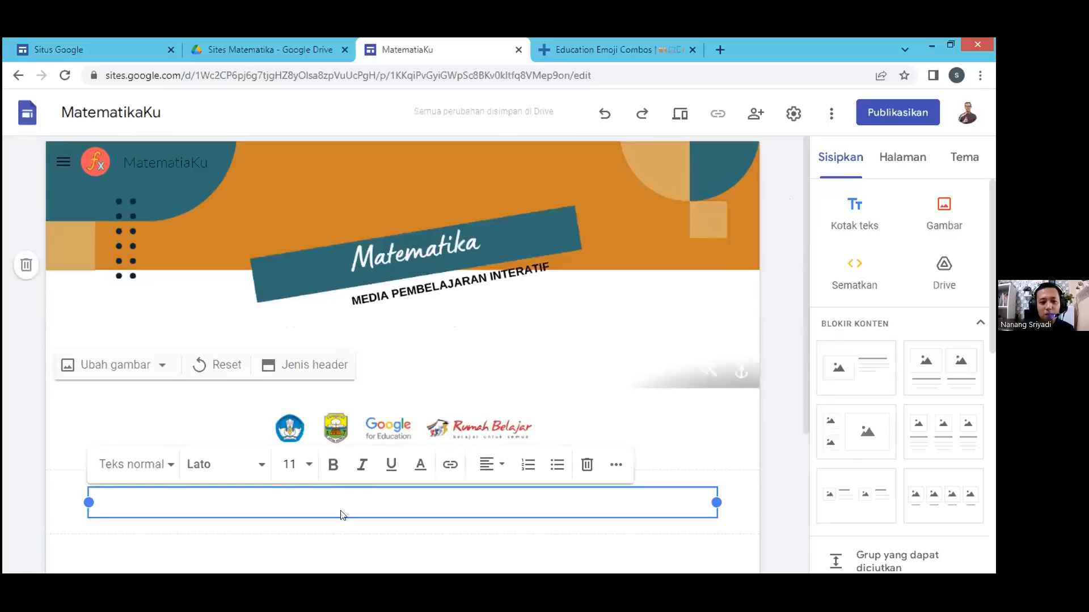
{"action": "scroll", "coordinate": [341, 513], "scroll_direction": "down", "scroll_amount": 3}
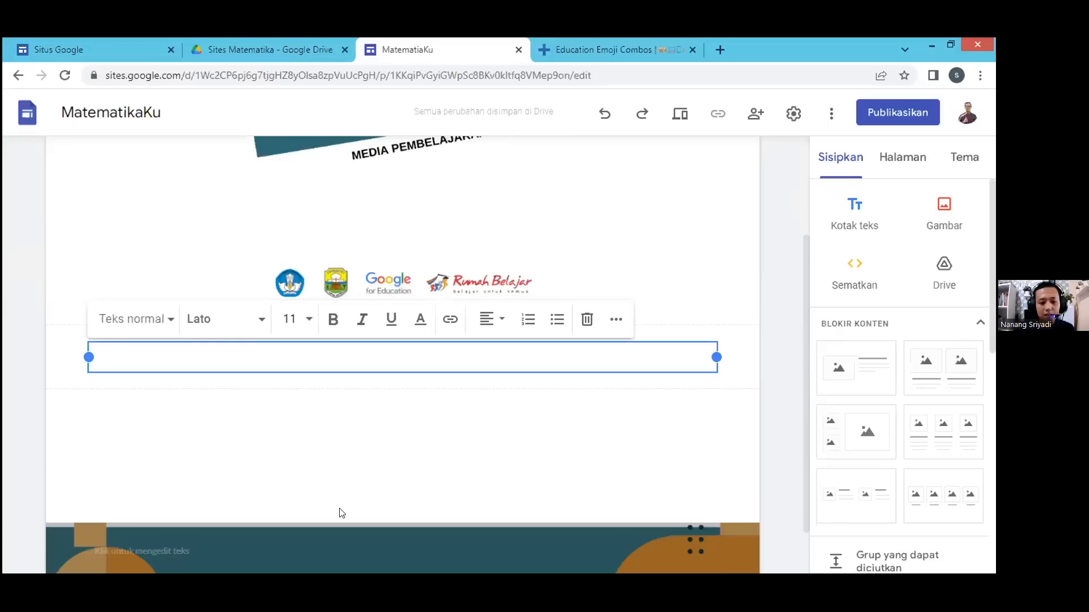
{"action": "type", "text": "HALAMNA"}
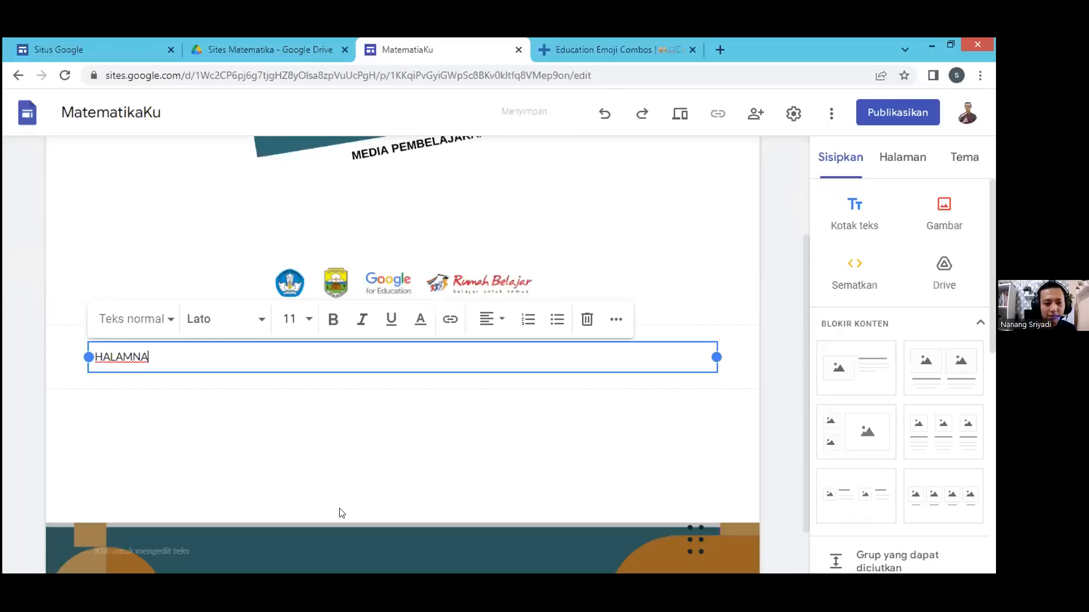
{"action": "key", "text": "BackSpace"}
{"action": "key", "text": "BackSpace"}
{"action": "type", "text": "AN DEPAN"}
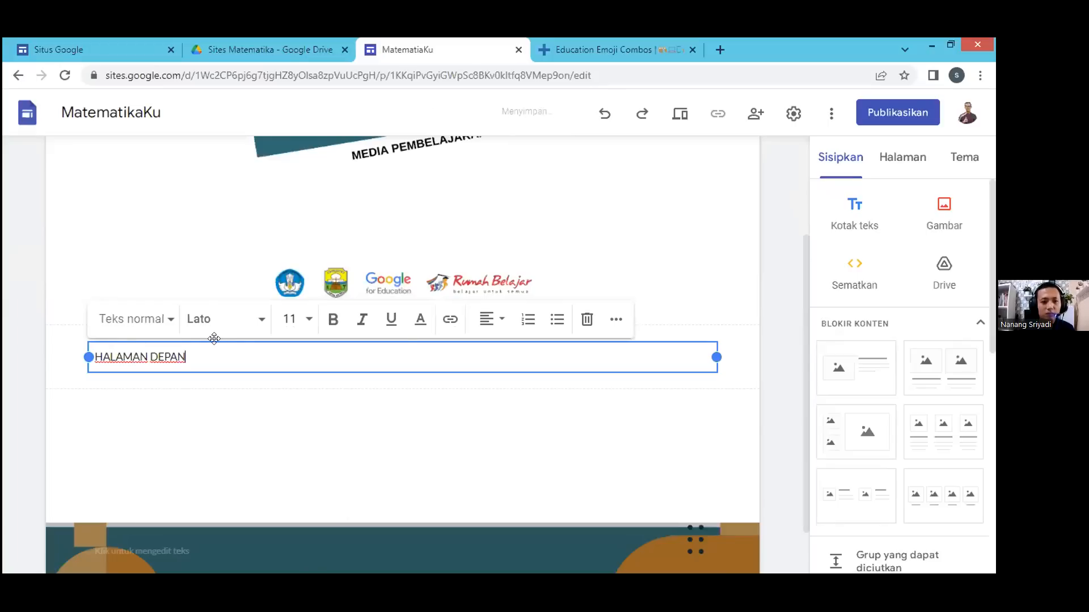
- Format the HALAMAN DEPAN text with the smaller Judul heading style and centre it
{"action": "left_click", "coordinate": [170, 321]}
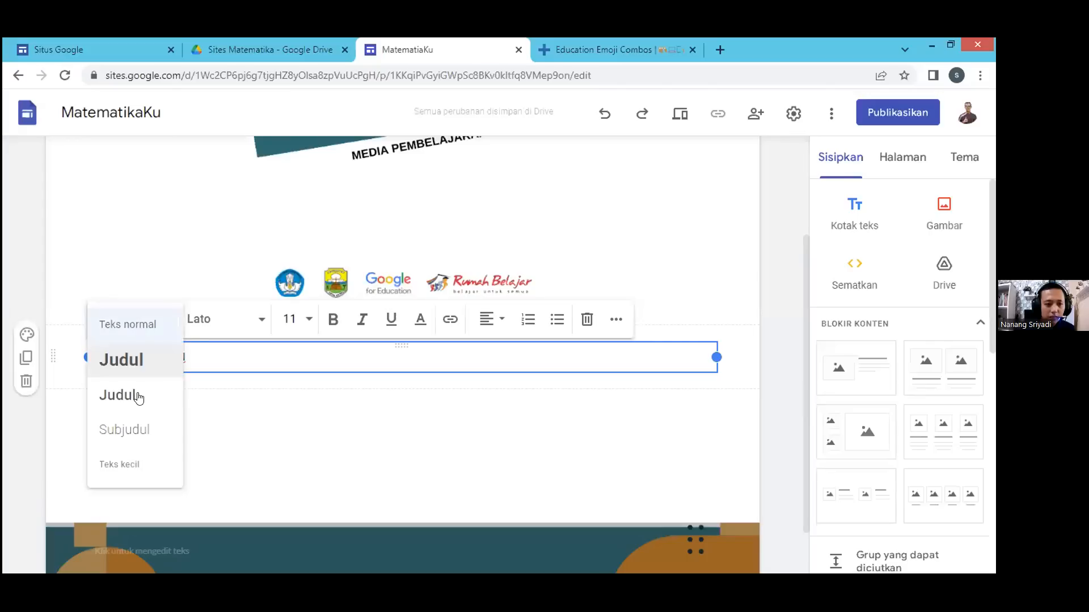
{"action": "left_click", "coordinate": [136, 395]}
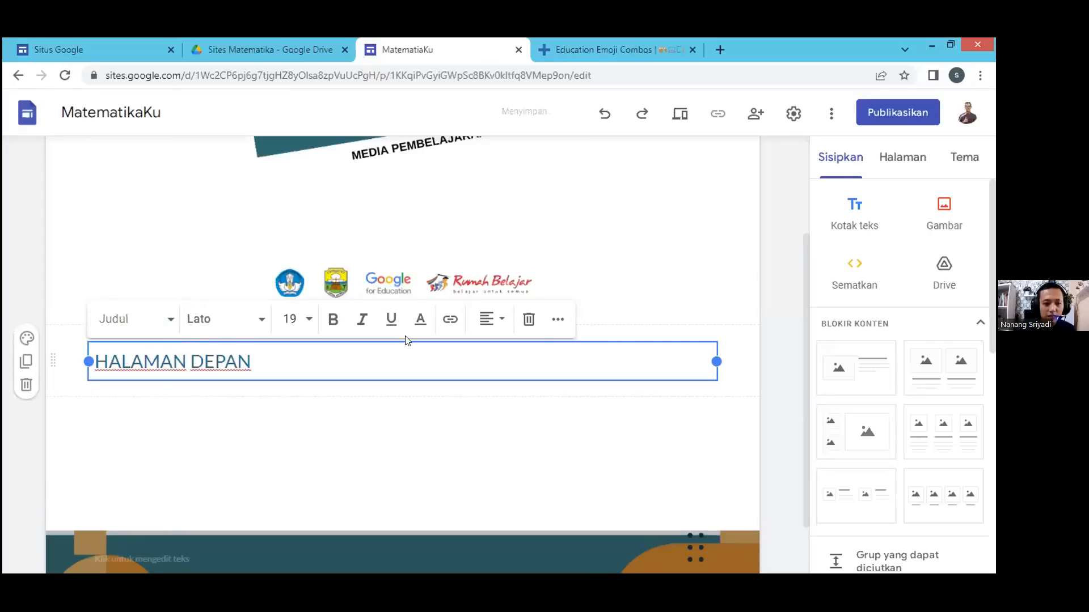
{"action": "left_click", "coordinate": [491, 319]}
{"action": "left_click", "coordinate": [486, 358]}
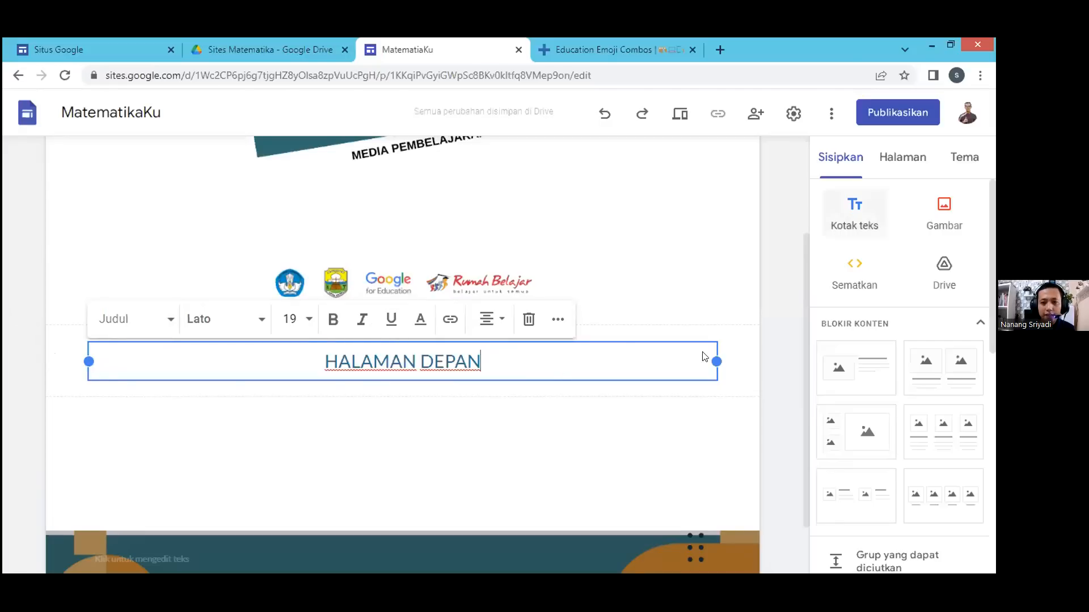
- Apply the Gaya 2 colour to the HALAMAN DEPAN section, and replace it with the orange banner uploaded as background image
{"action": "mouse_move", "coordinate": [43, 348]}
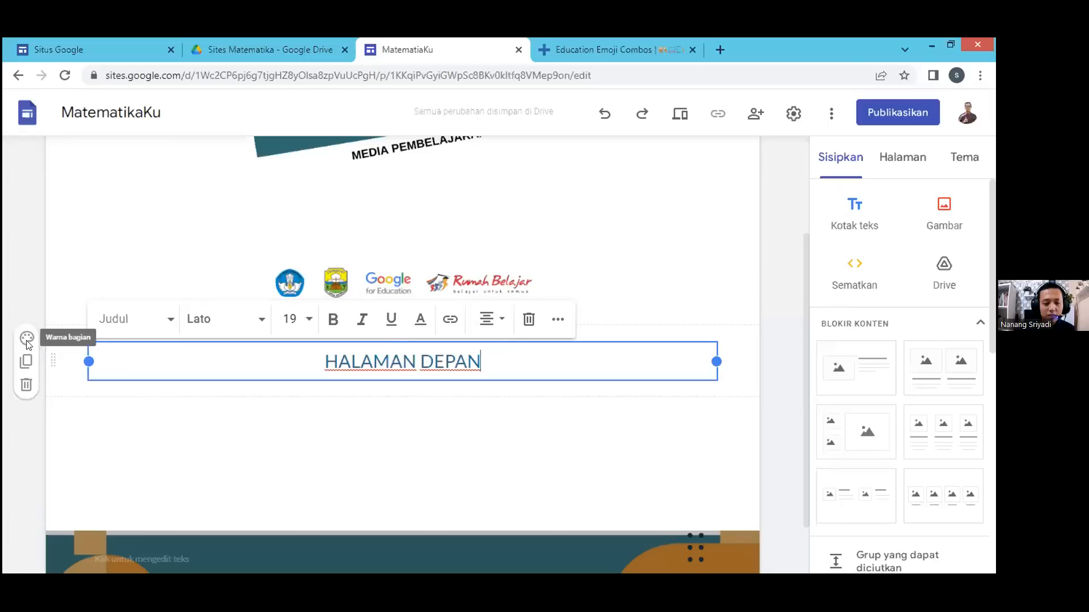
{"action": "left_click", "coordinate": [26, 343]}
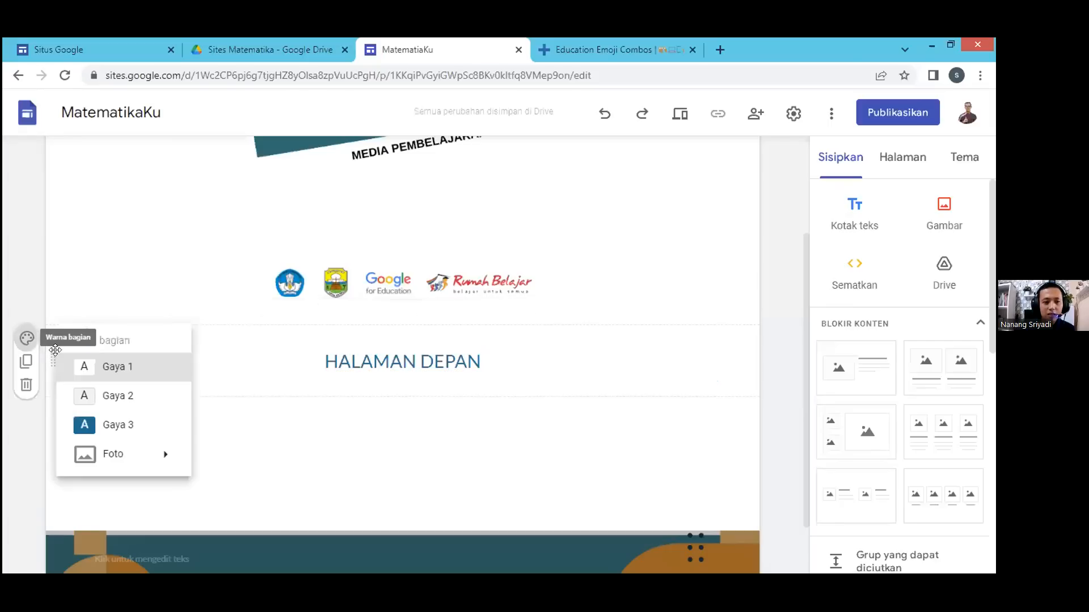
{"action": "left_click", "coordinate": [88, 396]}
{"action": "left_click", "coordinate": [27, 338]}
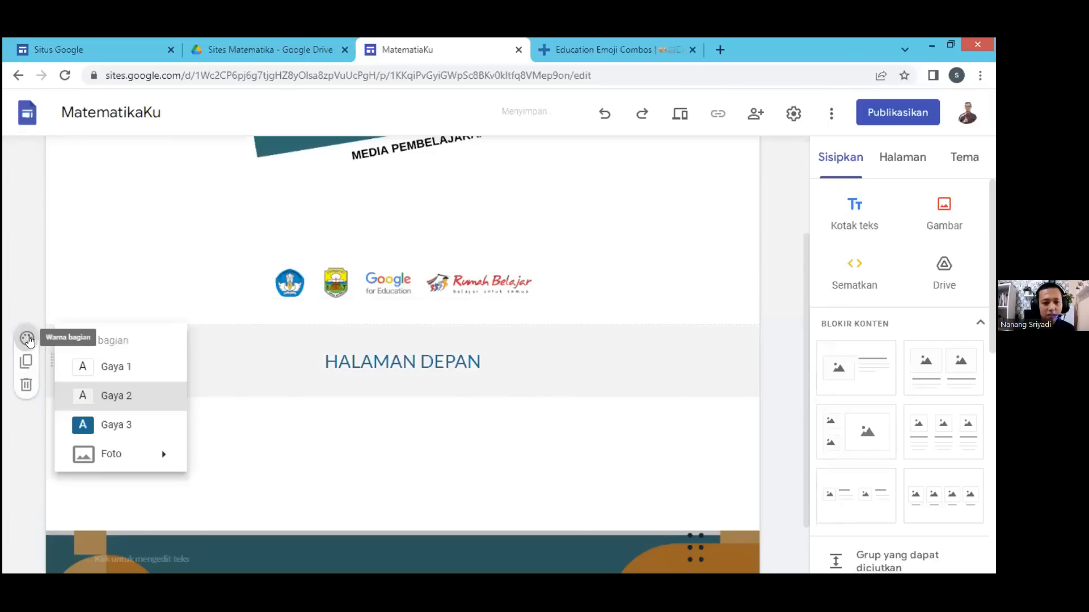
{"action": "mouse_move", "coordinate": [114, 454]}
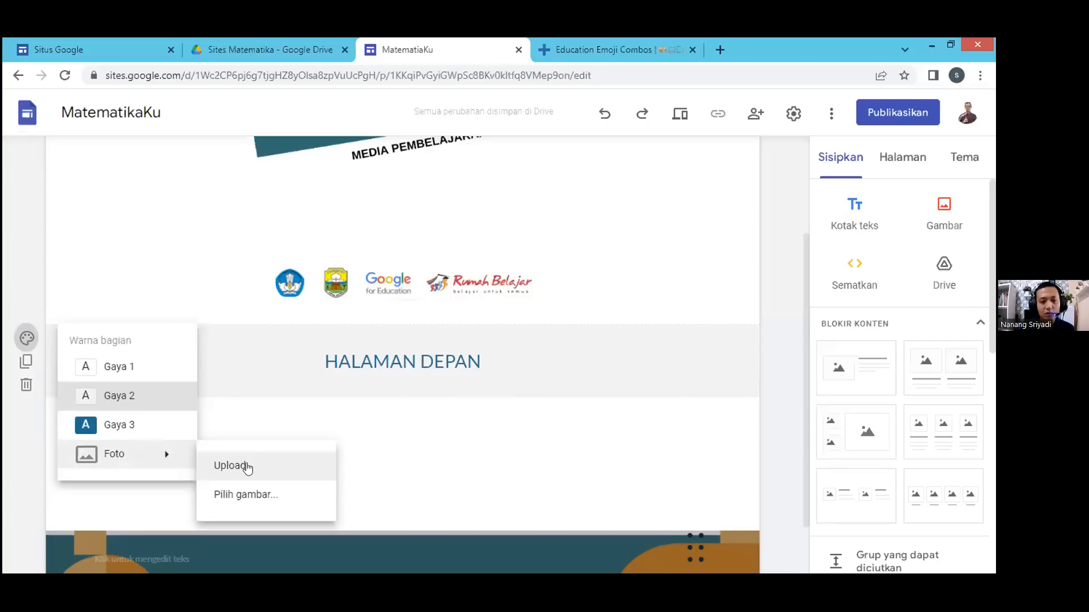
{"action": "left_click", "coordinate": [248, 468]}
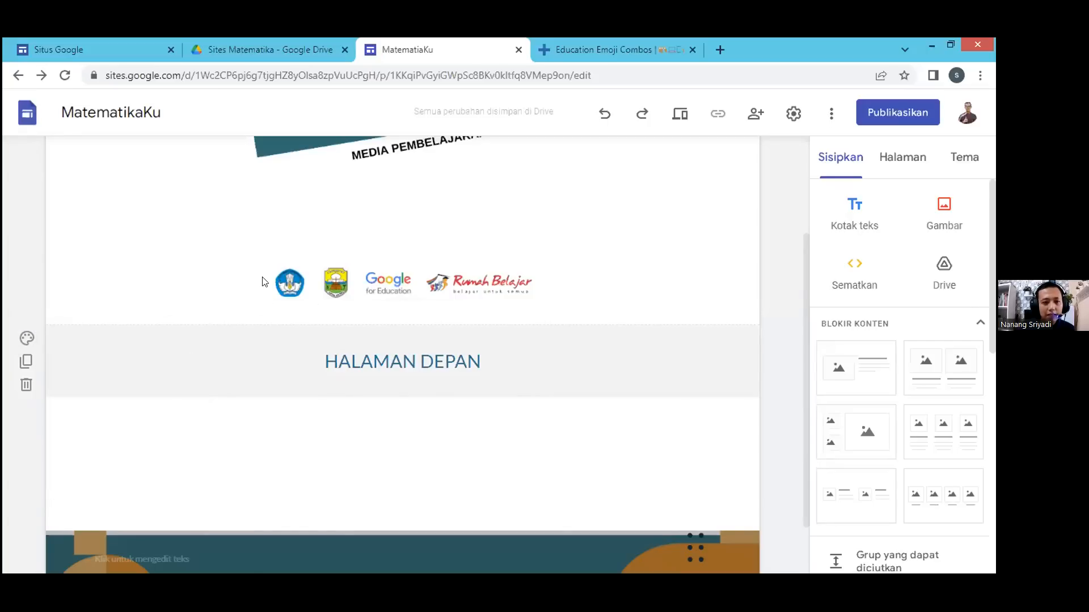
{"action": "left_click", "coordinate": [250, 187]}
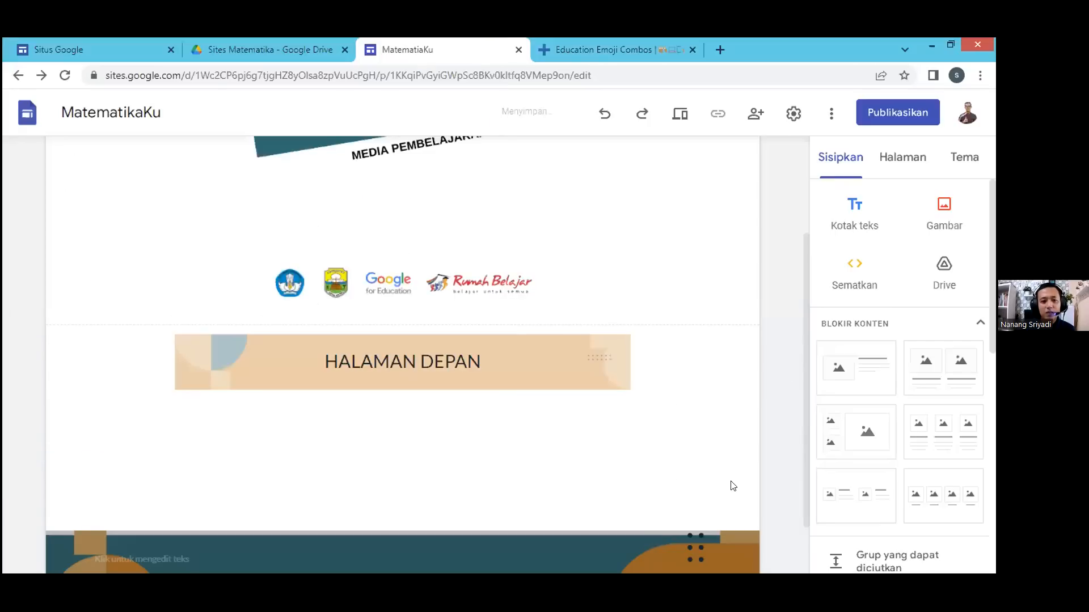
- Turn off the readability adjustment on the background image of the HALAMAN DEPAN section
{"action": "left_click", "coordinate": [195, 358]}
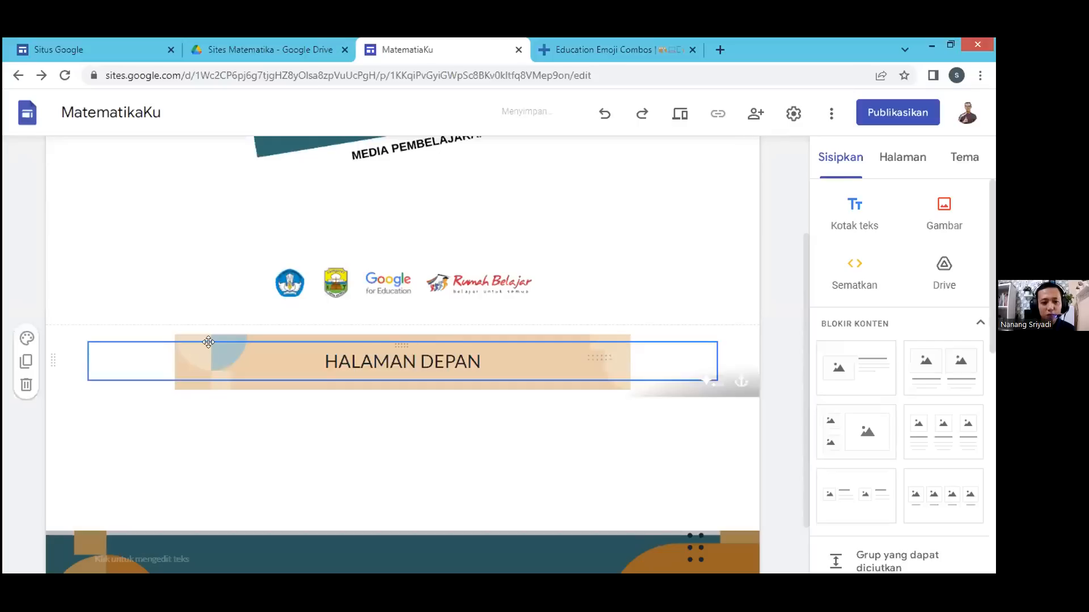
{"action": "left_click", "coordinate": [708, 386]}
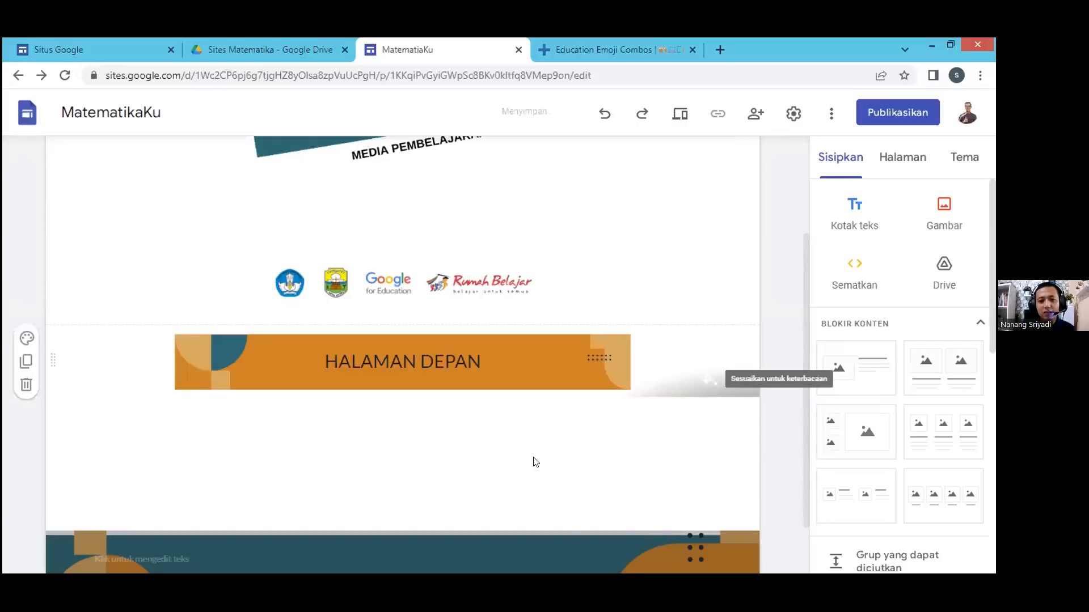
- Review the home page from the header banner through the partner logos and title section to the footer
{"action": "scroll", "coordinate": [529, 474], "scroll_direction": "down", "scroll_amount": 1}
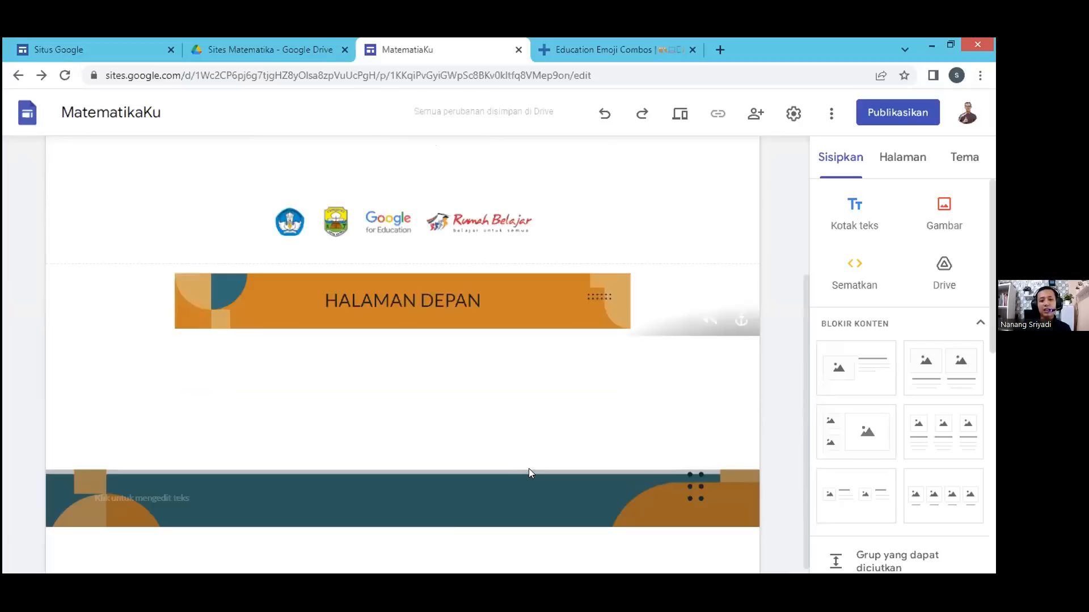
{"action": "scroll", "coordinate": [700, 323], "scroll_direction": "up", "scroll_amount": 3}
{"action": "scroll", "coordinate": [449, 472], "scroll_direction": "down", "scroll_amount": 3}
{"action": "scroll", "coordinate": [340, 399], "scroll_direction": "down", "scroll_amount": 1}
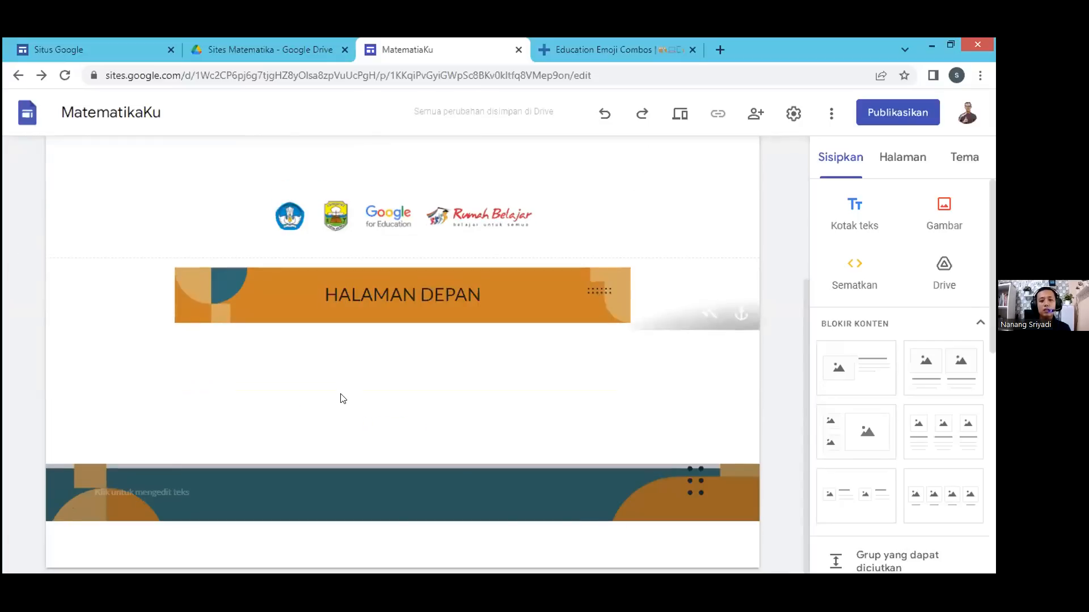
{"action": "scroll", "coordinate": [345, 408], "scroll_direction": "up", "scroll_amount": 4}
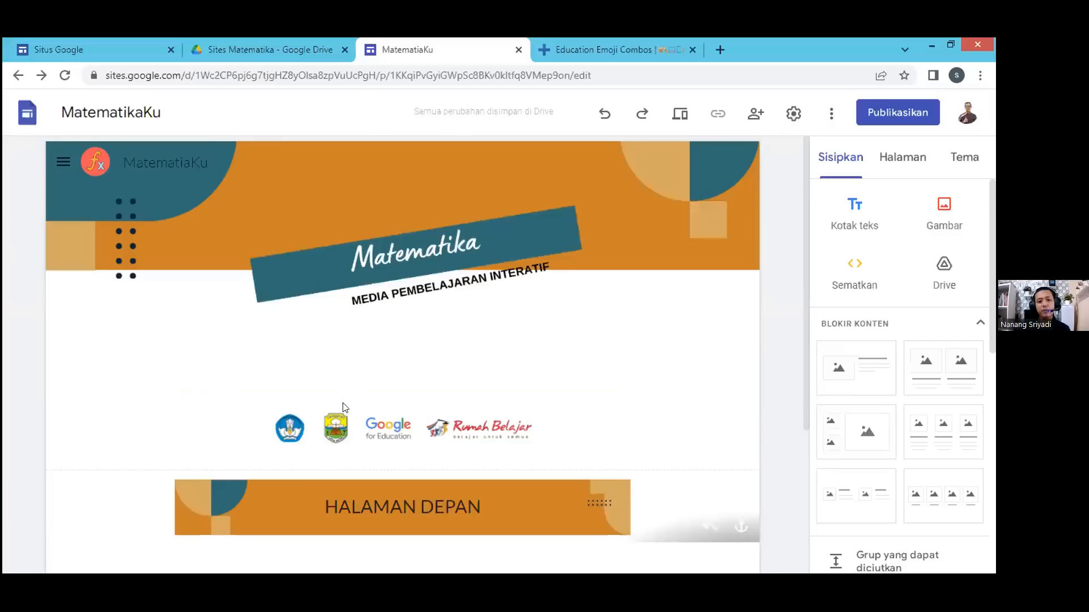
{"action": "mouse_move", "coordinate": [344, 407]}
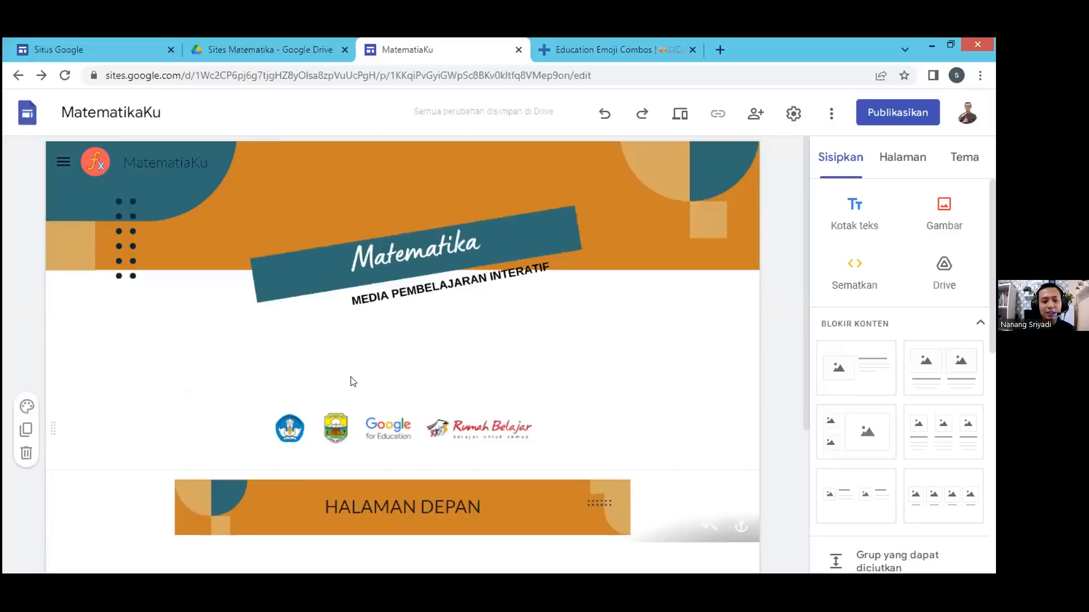
{"action": "scroll", "coordinate": [473, 508], "scroll_direction": "down", "scroll_amount": 3}
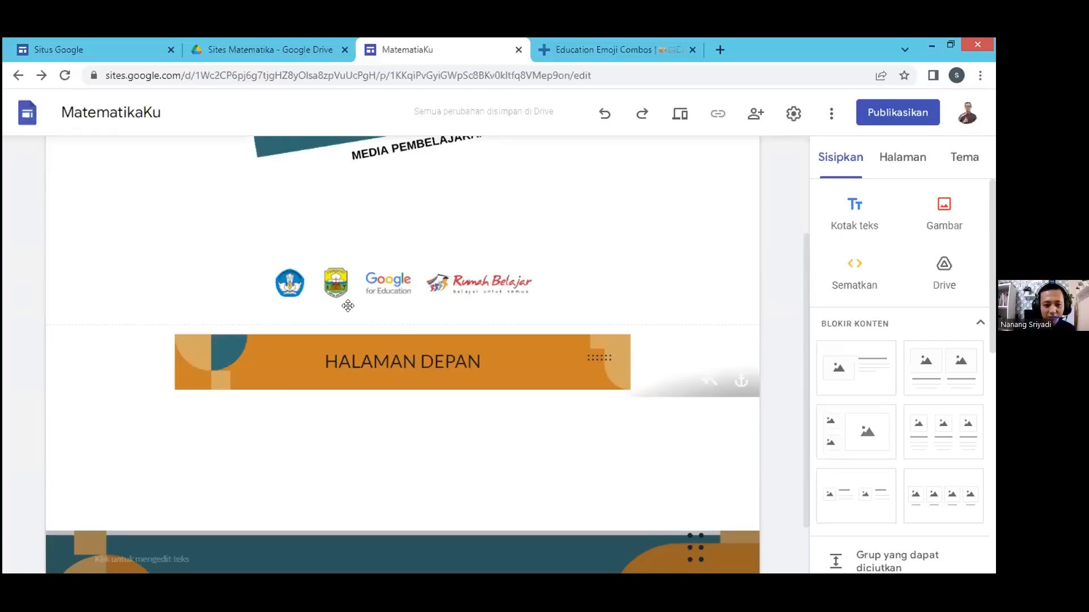
{"action": "scroll", "coordinate": [461, 396], "scroll_direction": "down", "scroll_amount": 1}
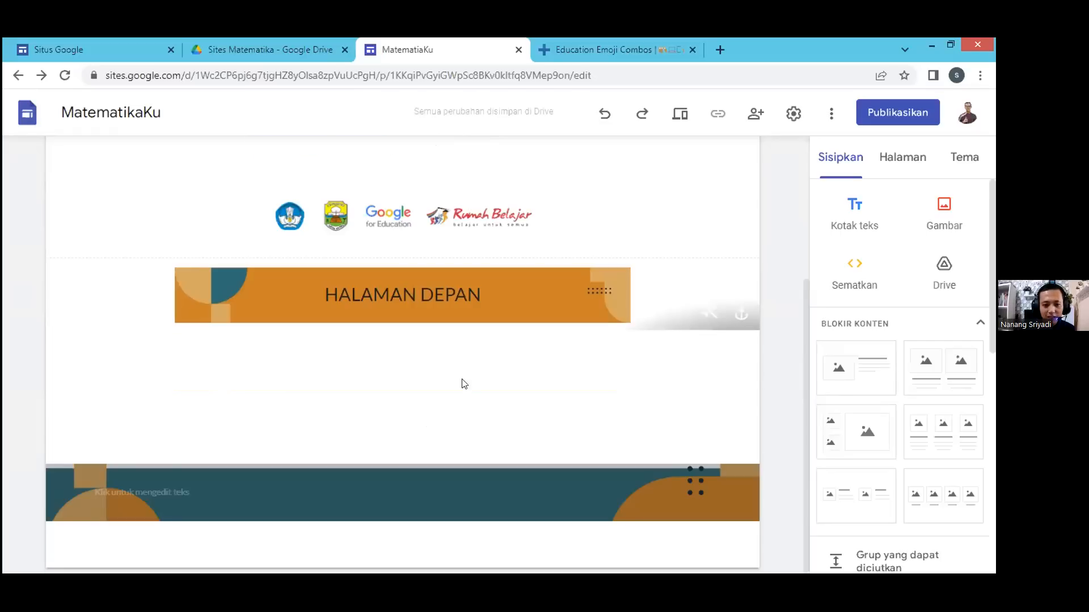
- Open the page Bentuk akar dan pangkat under Semester 2 of Kelas 9 and view its layout
{"action": "left_click", "coordinate": [883, 156]}
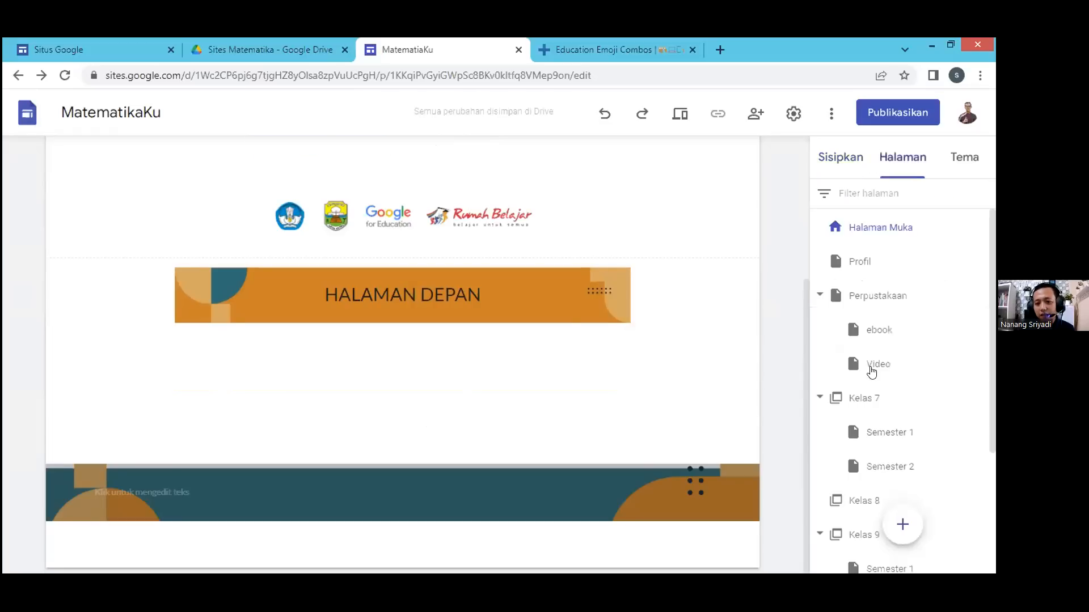
{"action": "scroll", "coordinate": [879, 397], "scroll_direction": "down", "scroll_amount": 3}
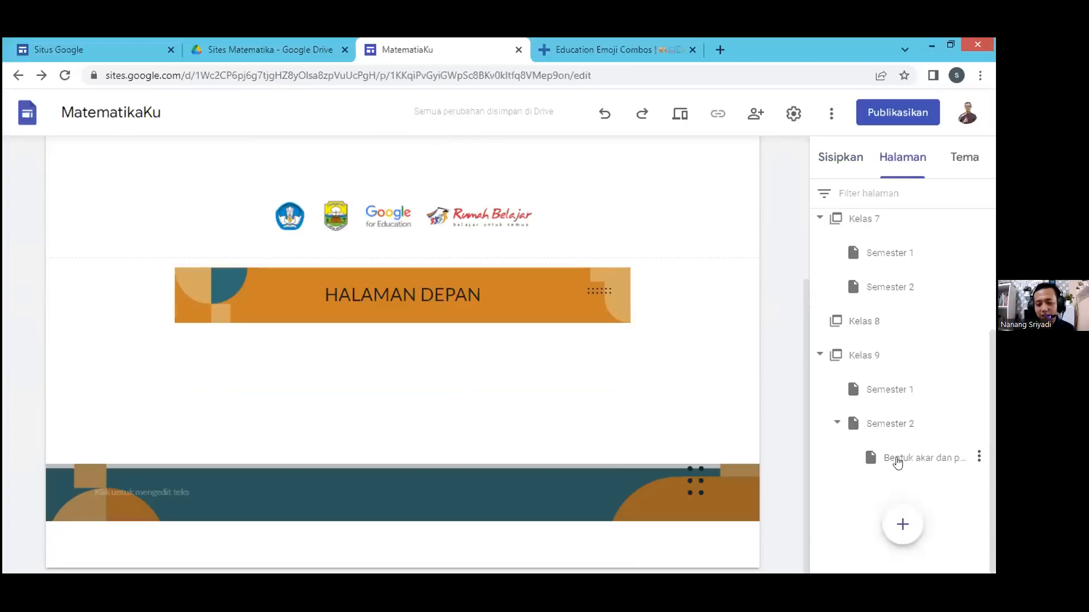
{"action": "left_click", "coordinate": [897, 462]}
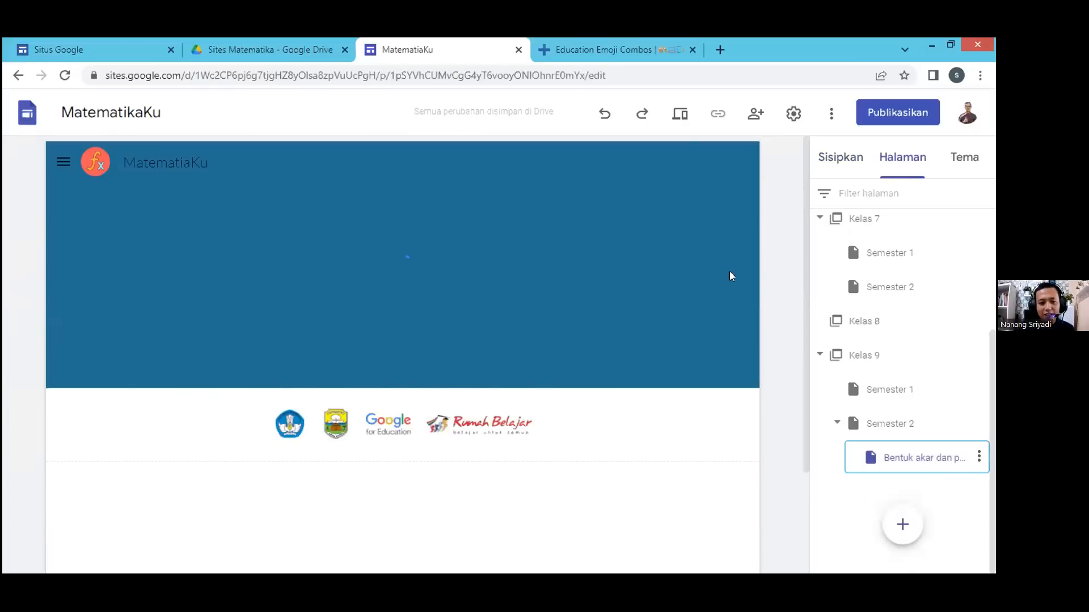
{"action": "scroll", "coordinate": [767, 397], "scroll_direction": "down", "scroll_amount": 2}
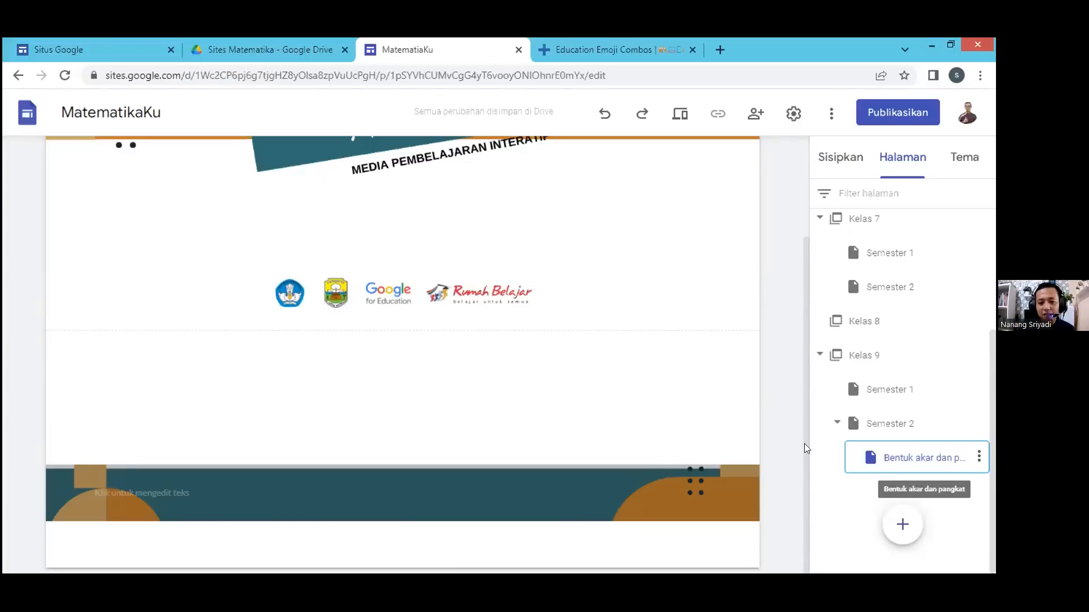
{"action": "scroll", "coordinate": [776, 416], "scroll_direction": "up", "scroll_amount": 1}
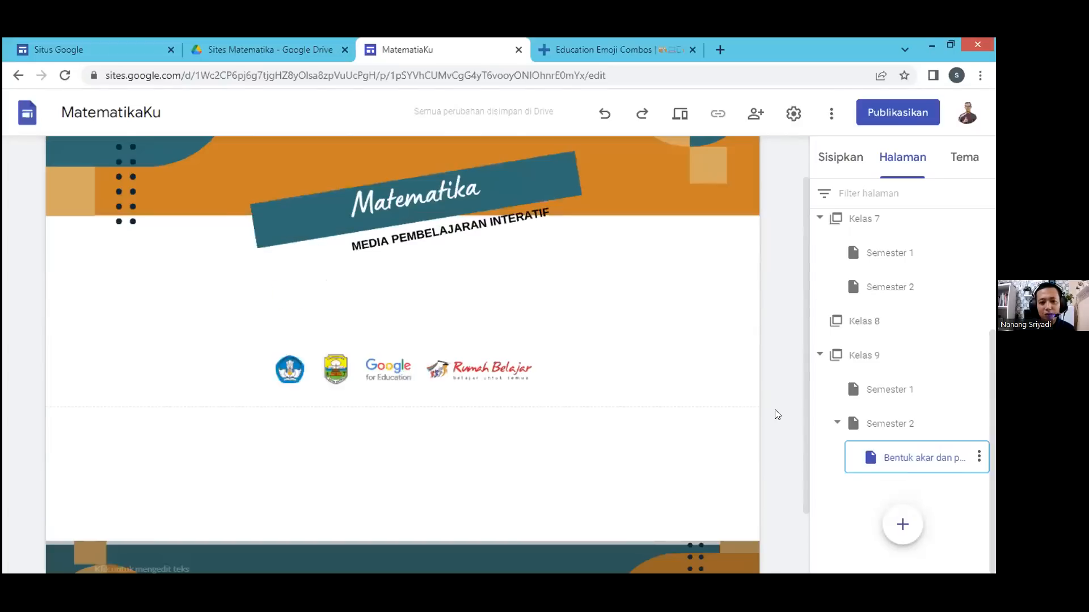
- Insert a text box below the partner logos and enter "BENTUK PANGKAT DAN AKAR" in it
{"action": "left_click", "coordinate": [840, 152]}
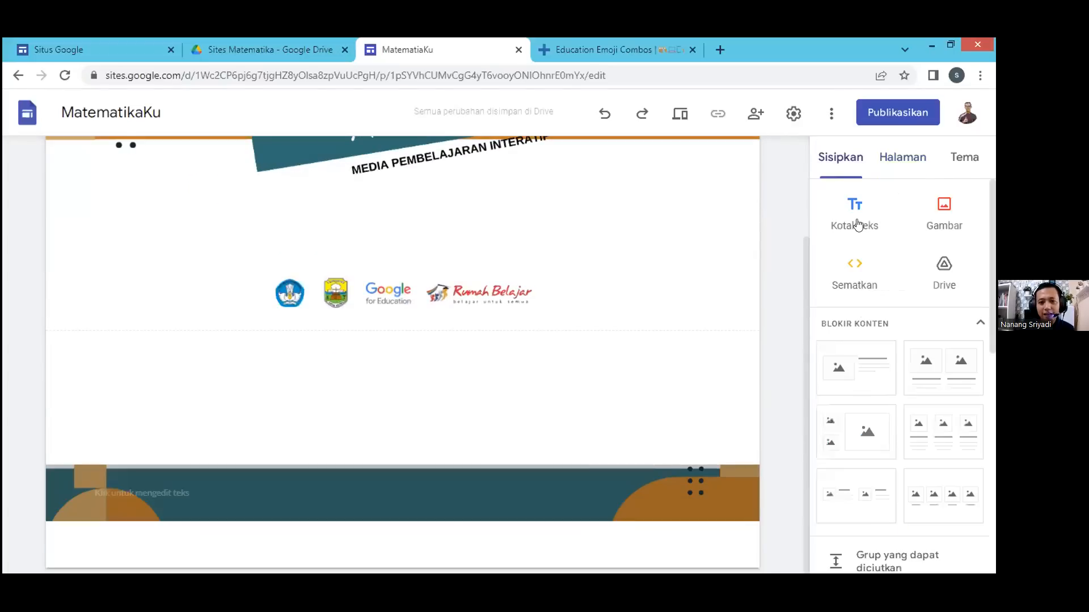
{"action": "left_click", "coordinate": [856, 223]}
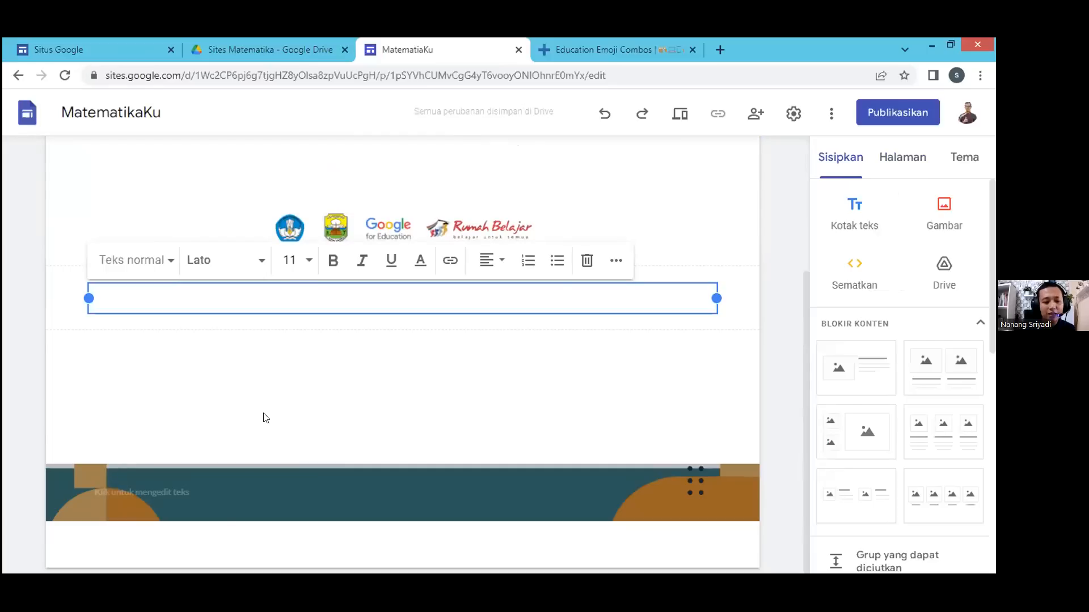
{"action": "type", "text": "BENTUK"}
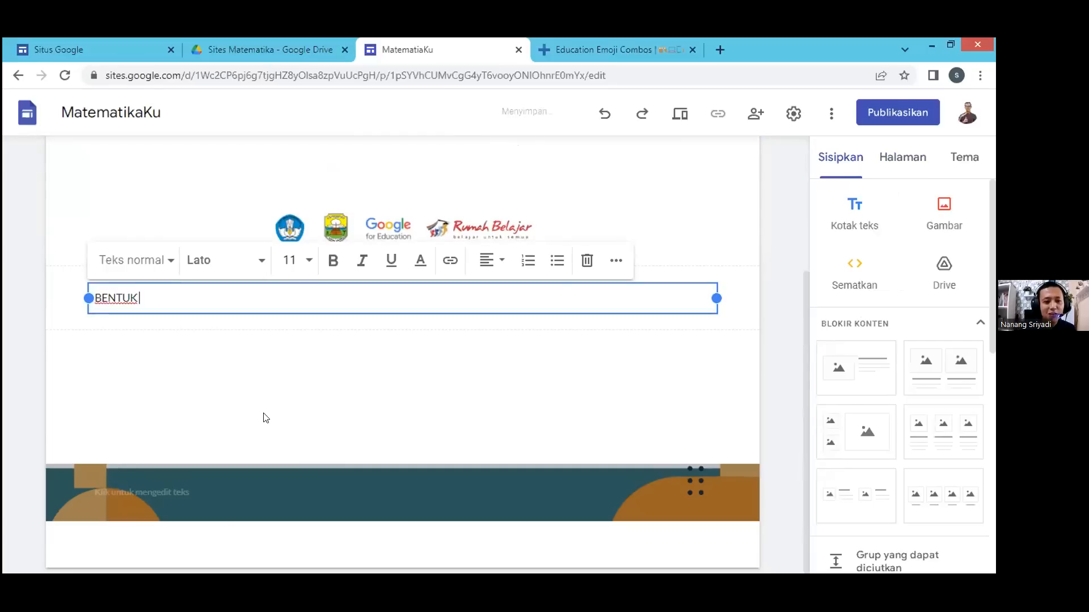
{"action": "type", "text": " A"}
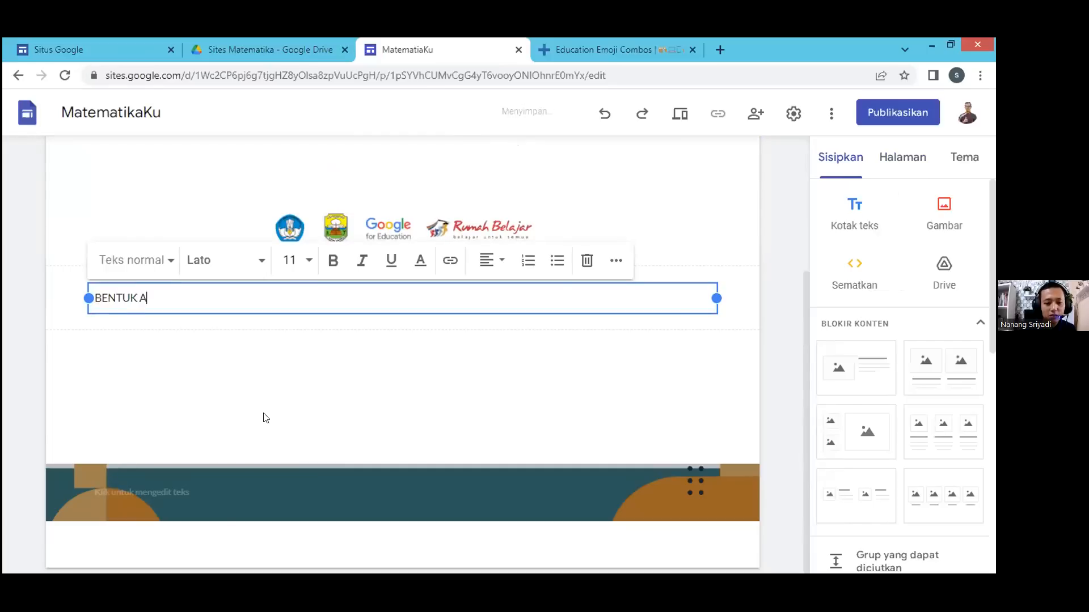
{"action": "type", "text": "K"}
{"action": "key", "text": "BackSpace"}
{"action": "key", "text": "BackSpace"}
{"action": "key", "text": "BackSpace"}
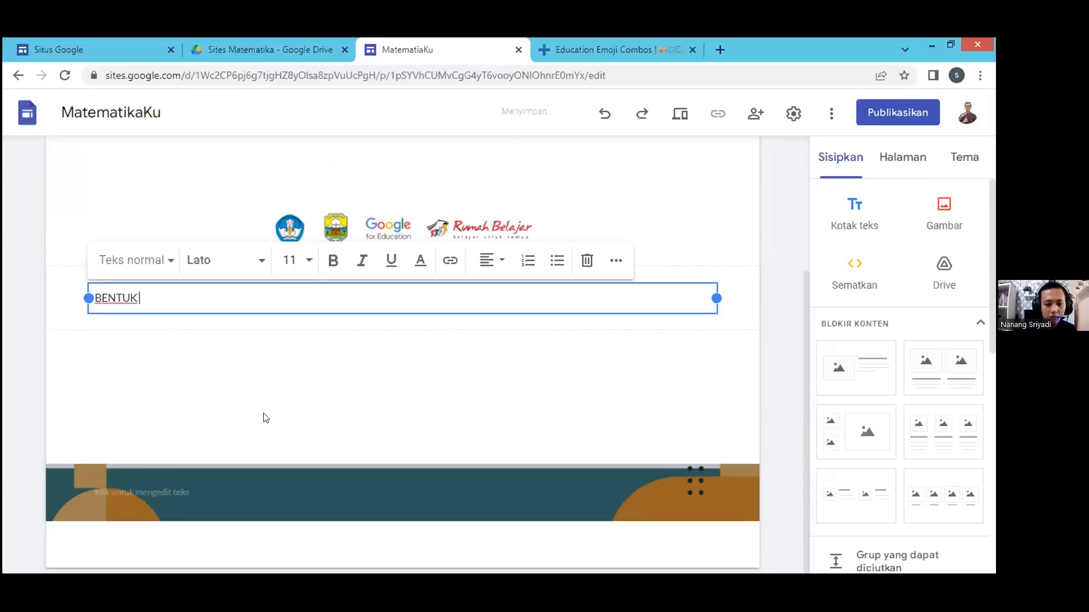
{"action": "type", "text": "PANGKAT DAN AKA"}
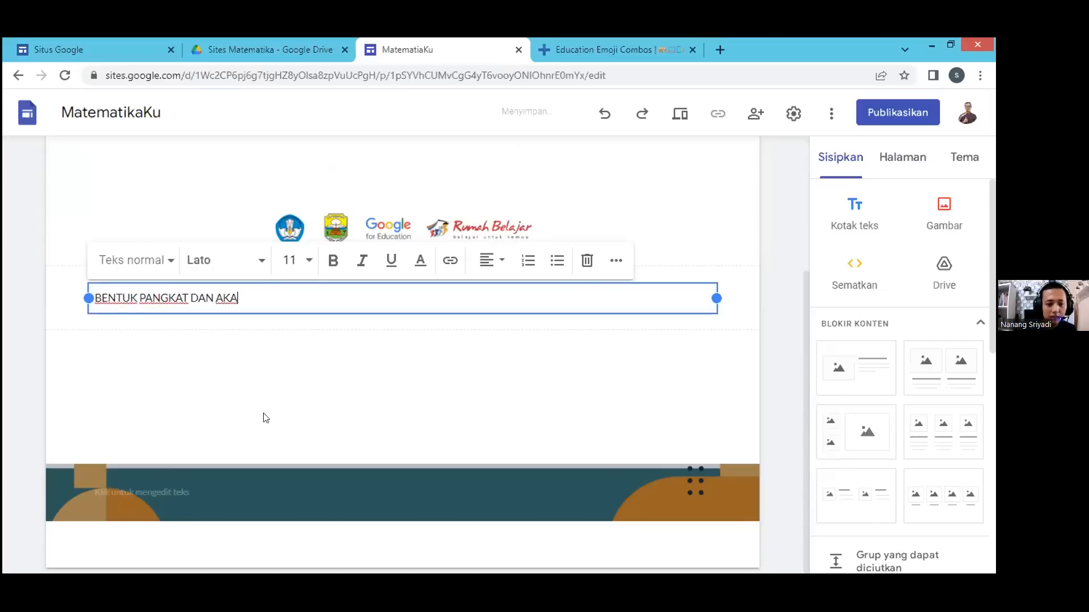
{"action": "type", "text": "R"}
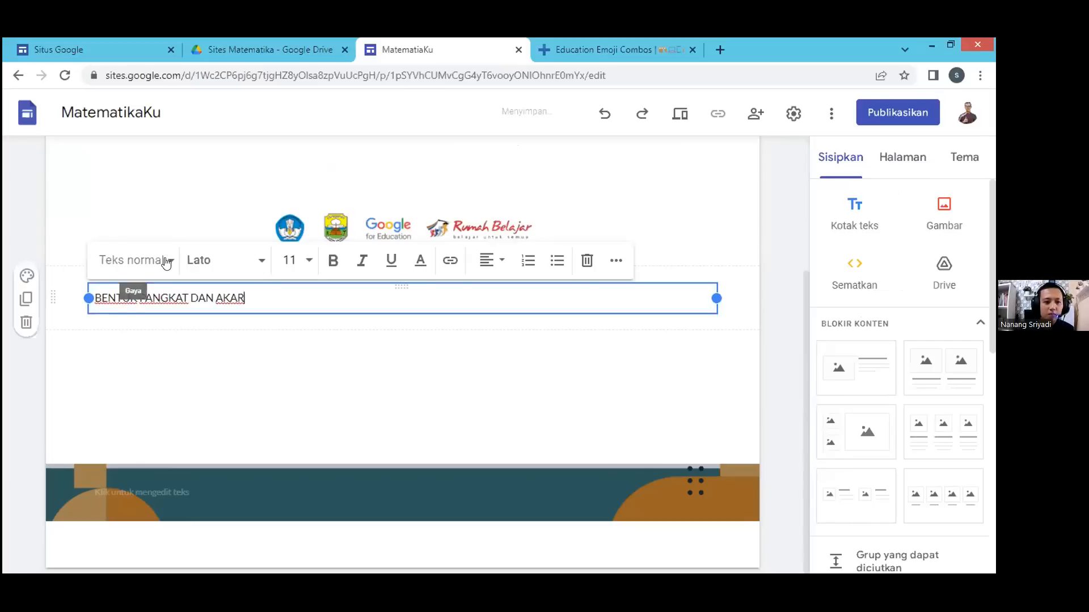
- Format the BENTUK PANGKAT DAN AKAR text with the smaller Judul heading style and centre it
{"action": "left_click", "coordinate": [136, 261]}
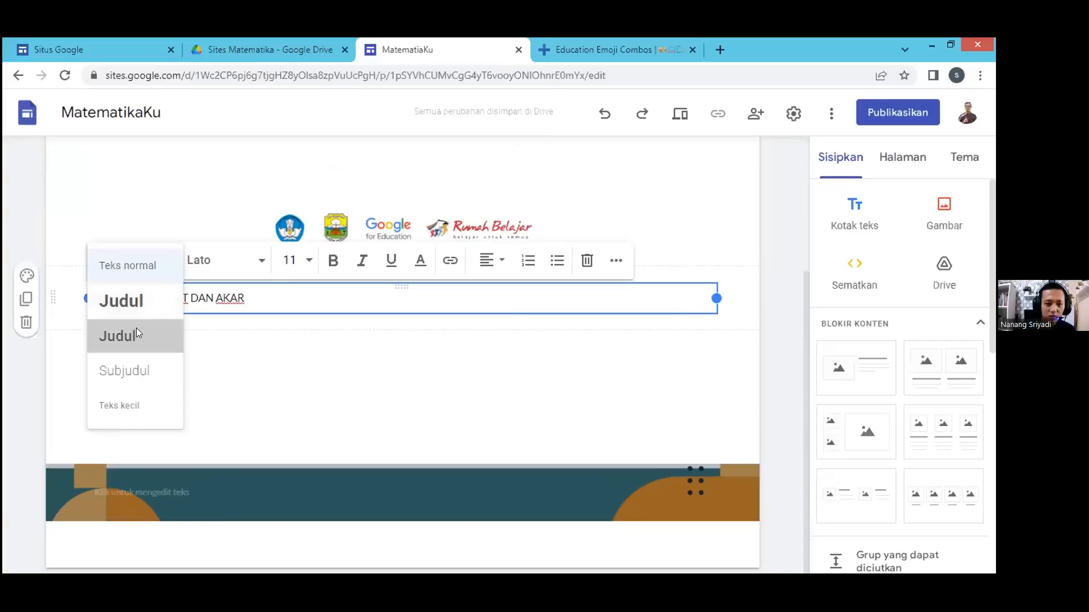
{"action": "left_click", "coordinate": [148, 322]}
{"action": "left_click", "coordinate": [495, 262]}
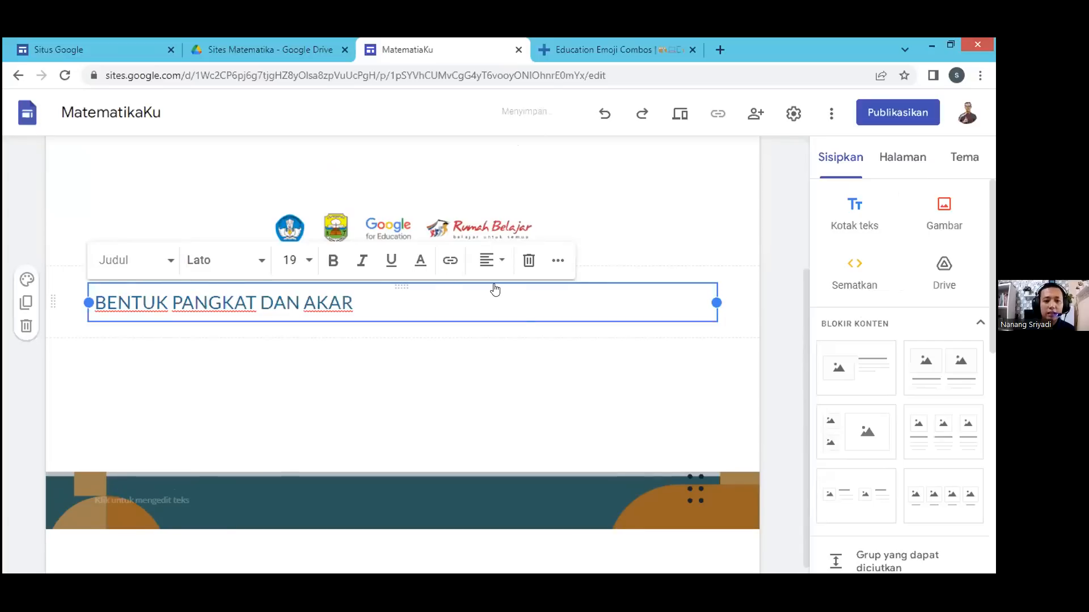
{"action": "left_click", "coordinate": [479, 303]}
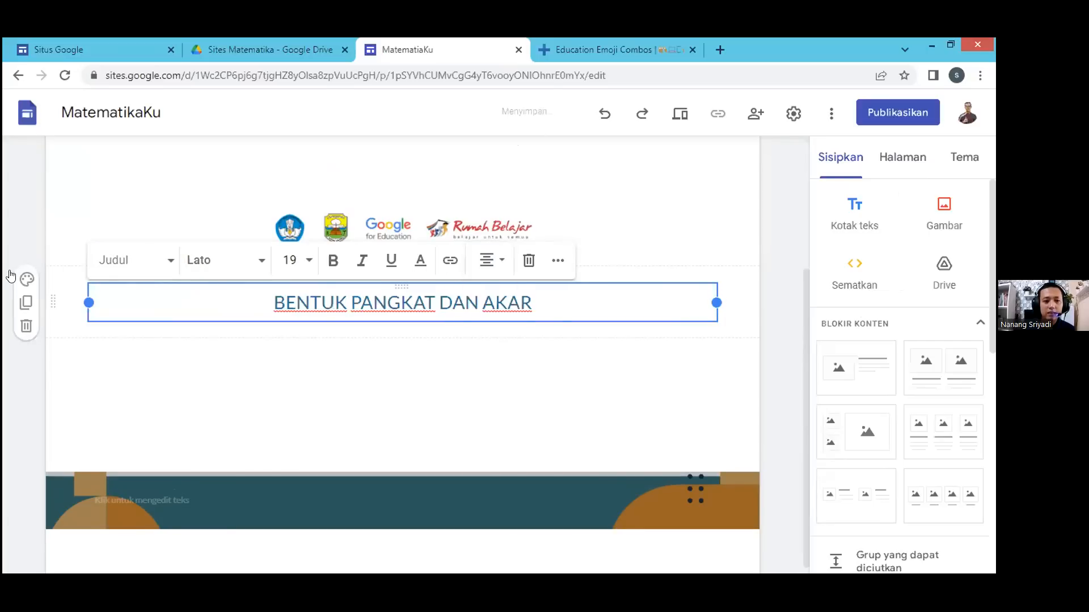
- Upload banner judul sites (3).png as background image of the BENTUK PANGKAT DAN AKAR section and turn off its readability adjustment
{"action": "left_click", "coordinate": [25, 279]}
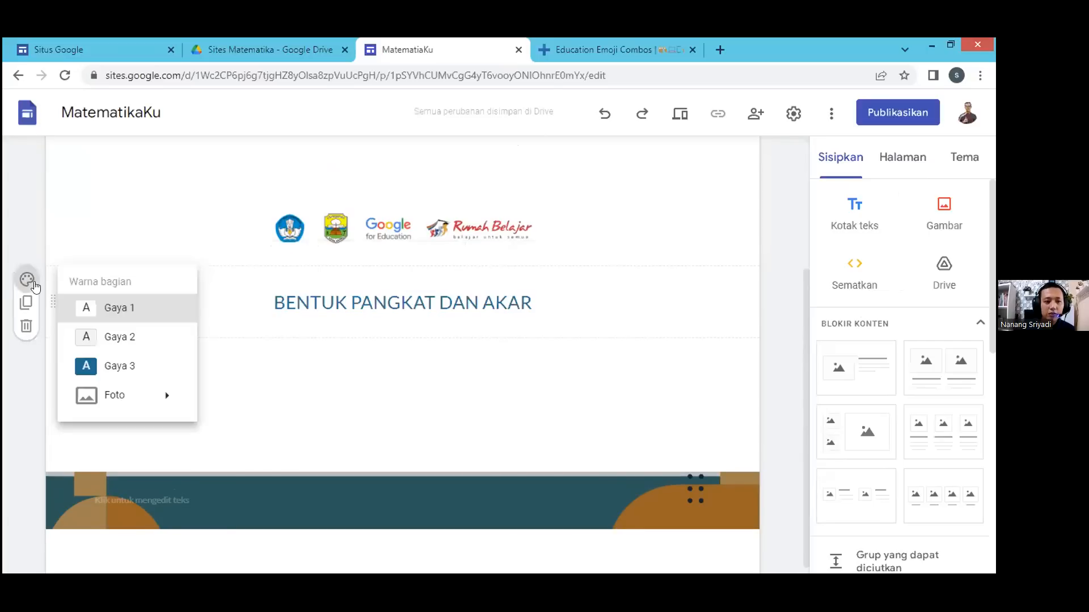
{"action": "mouse_move", "coordinate": [139, 395]}
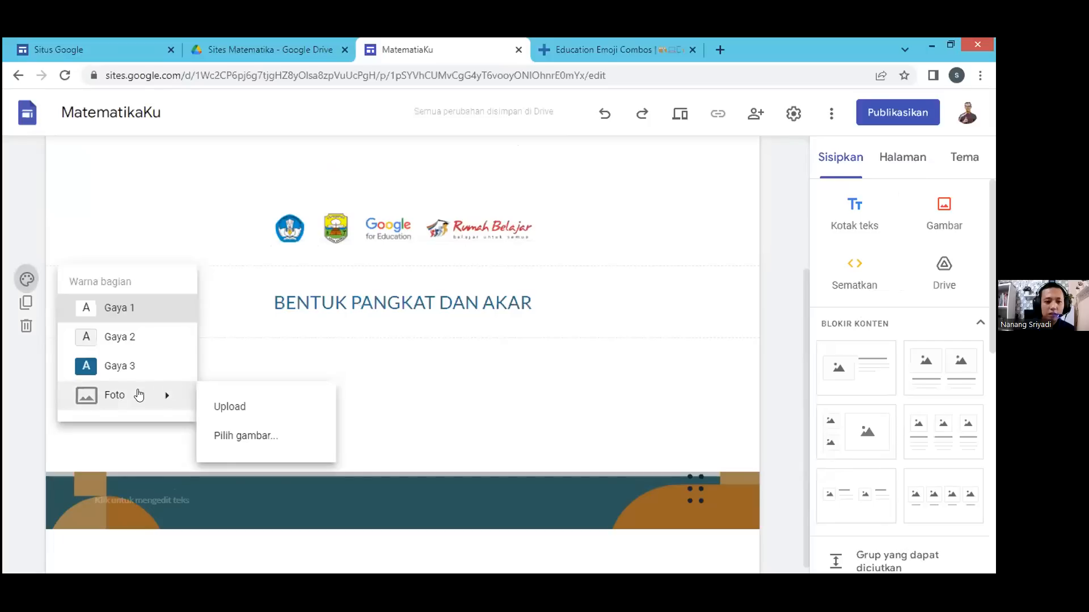
{"action": "left_click", "coordinate": [220, 408]}
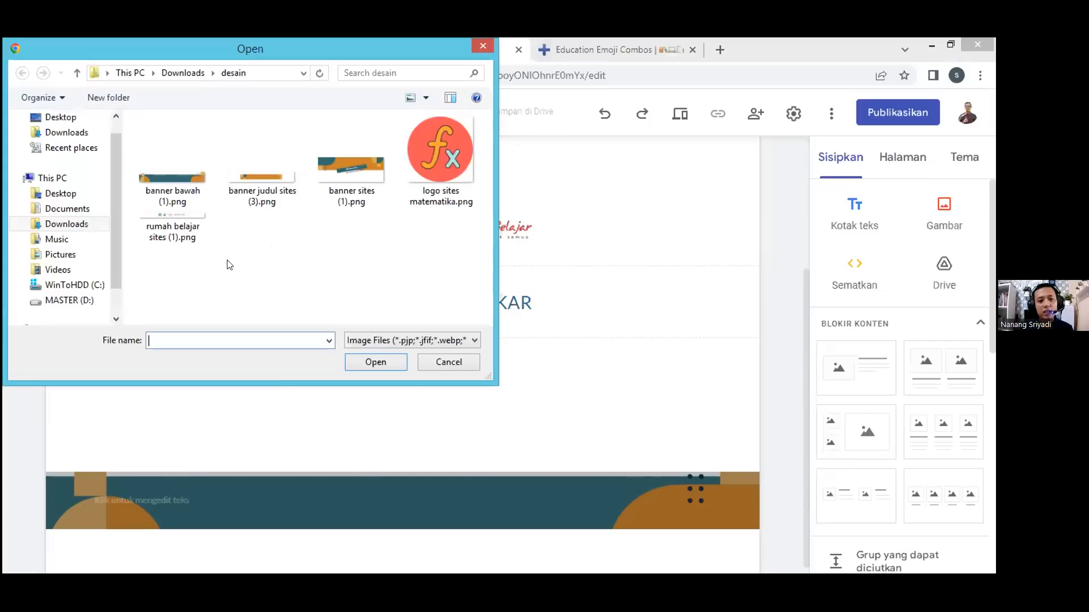
{"action": "left_click", "coordinate": [244, 184]}
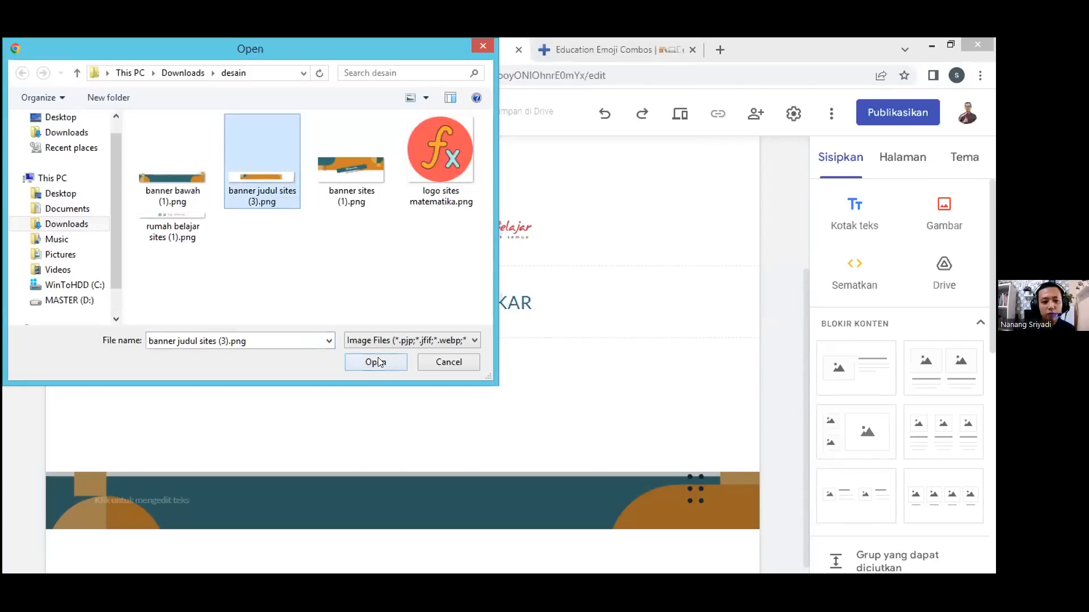
{"action": "left_click", "coordinate": [377, 363]}
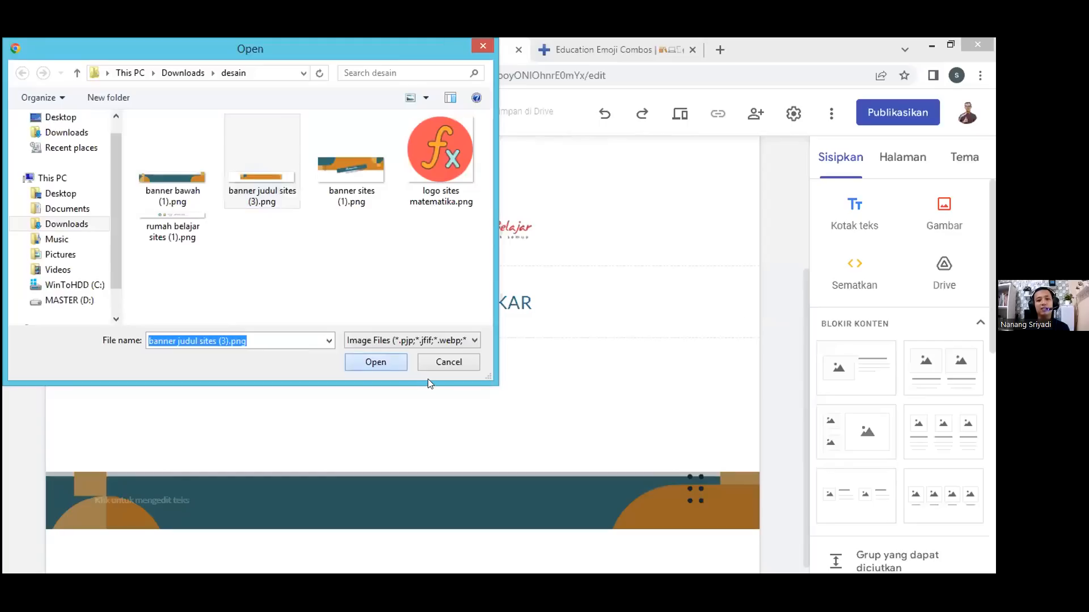
{"action": "scroll", "coordinate": [431, 404], "scroll_direction": "up", "scroll_amount": 3}
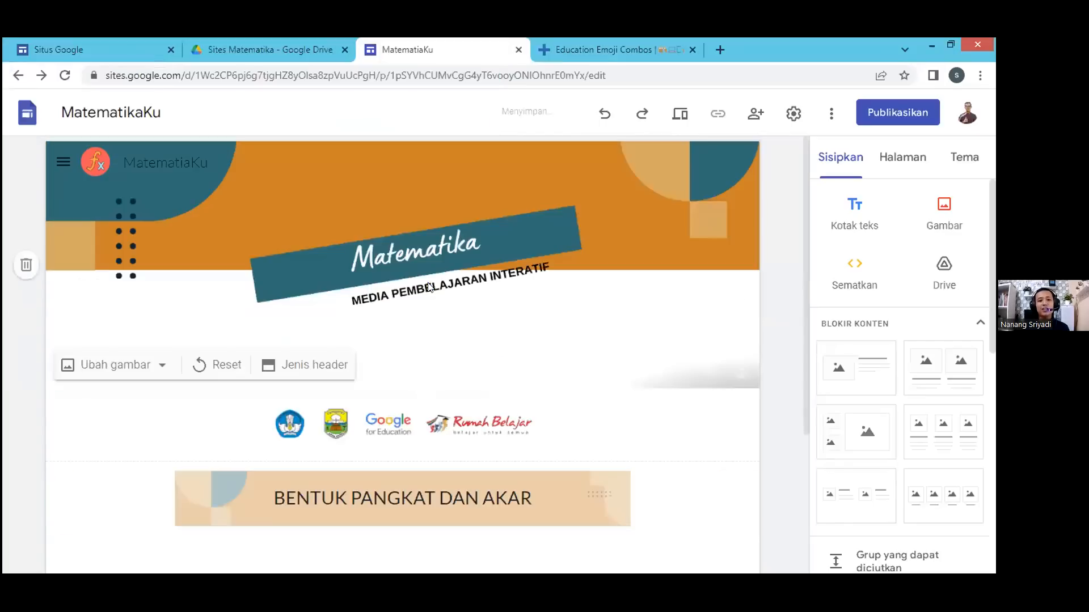
{"action": "scroll", "coordinate": [565, 474], "scroll_direction": "down", "scroll_amount": 2}
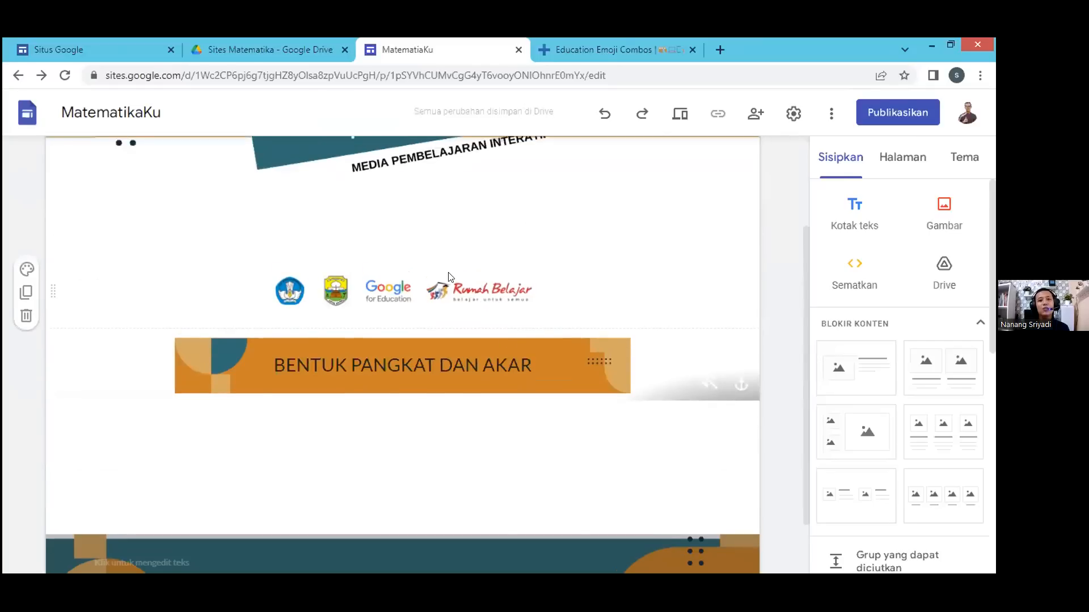
- Review the Bentuk akar dan pangkat page from header banner to footer and display the site's page list
{"action": "scroll", "coordinate": [449, 274], "scroll_direction": "up", "scroll_amount": 3}
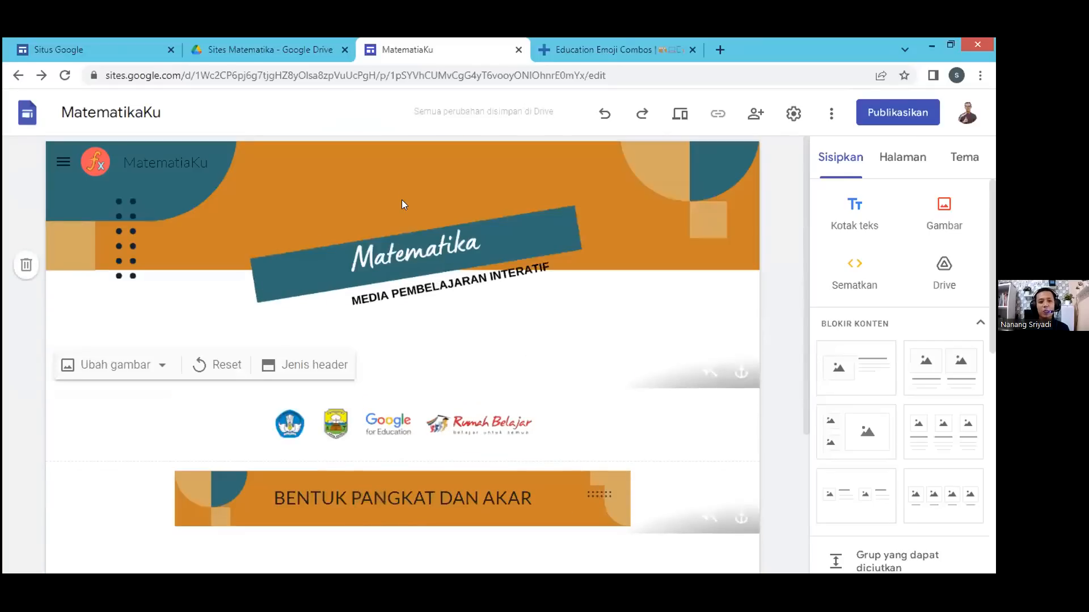
{"action": "scroll", "coordinate": [361, 300], "scroll_direction": "down", "scroll_amount": 3}
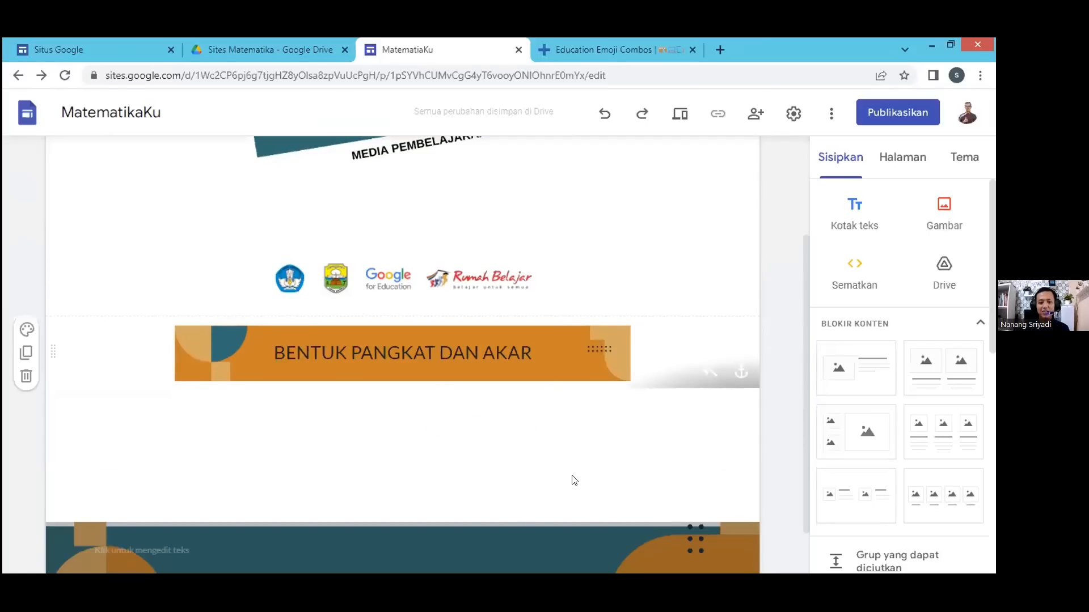
{"action": "scroll", "coordinate": [684, 404], "scroll_direction": "down", "scroll_amount": 1}
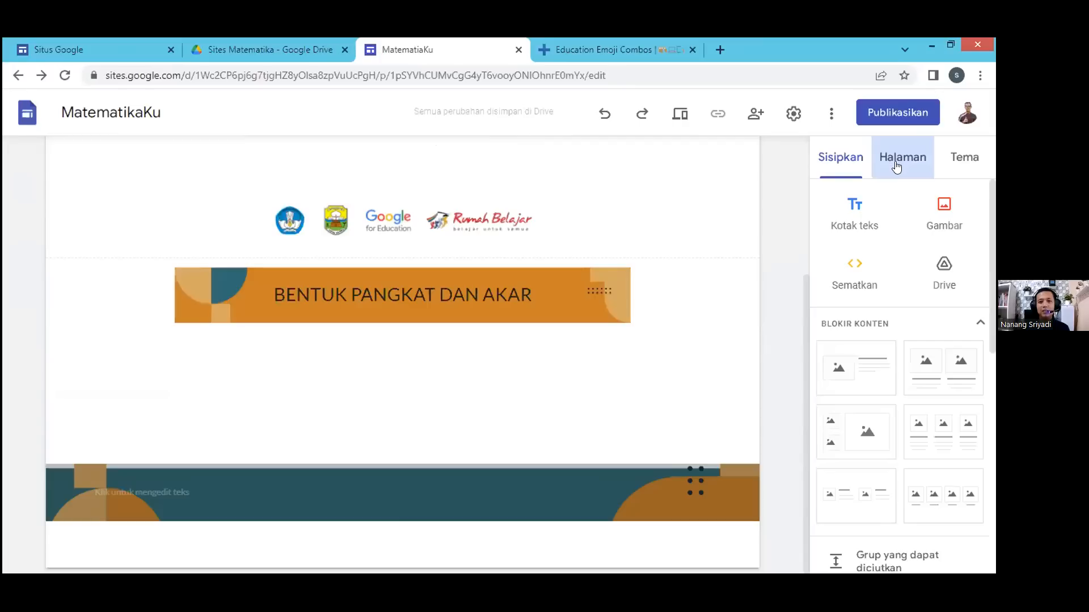
{"action": "left_click", "coordinate": [896, 164]}
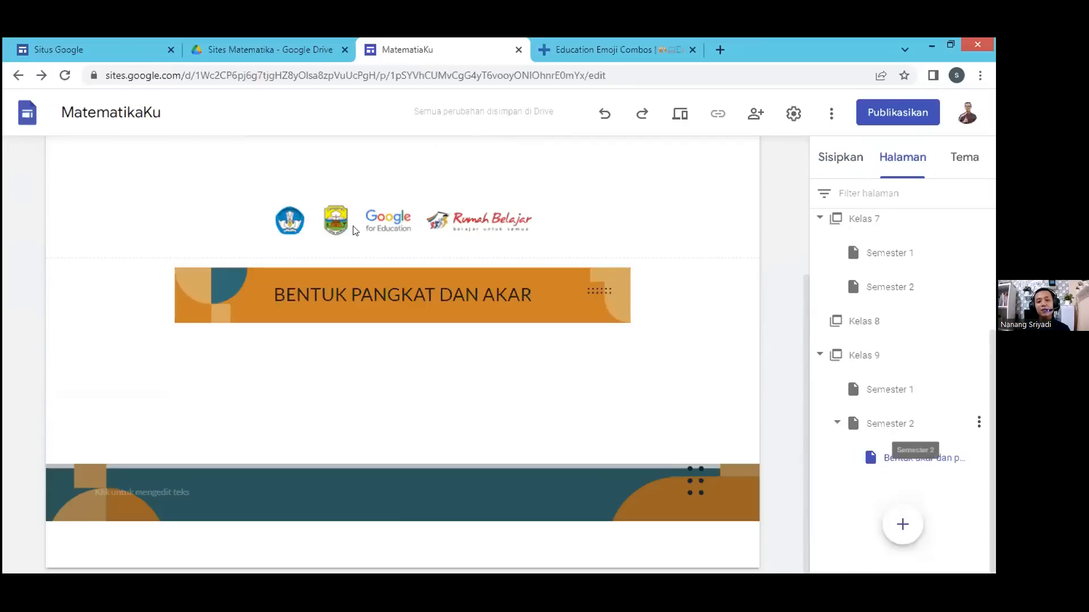
{"action": "scroll", "coordinate": [438, 358], "scroll_direction": "up", "scroll_amount": 1}
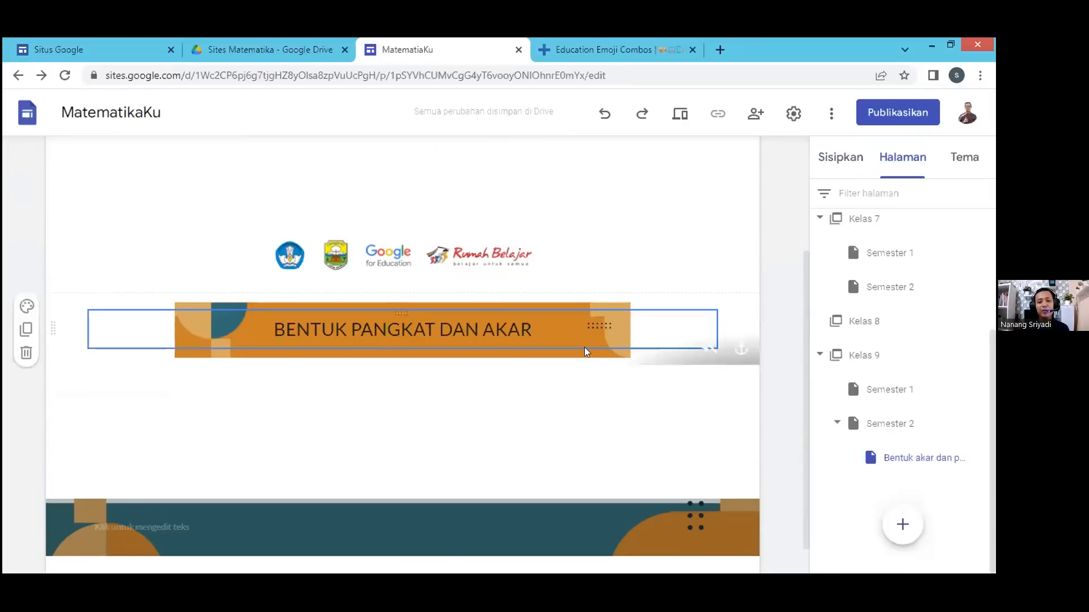
- Duplicate the Bentuk akar dan pangkat page under the name Bangun Ruang Sisi Lengkung
{"action": "scroll", "coordinate": [680, 363], "scroll_direction": "up", "scroll_amount": 2}
{"action": "scroll", "coordinate": [794, 380], "scroll_direction": "down", "scroll_amount": 2}
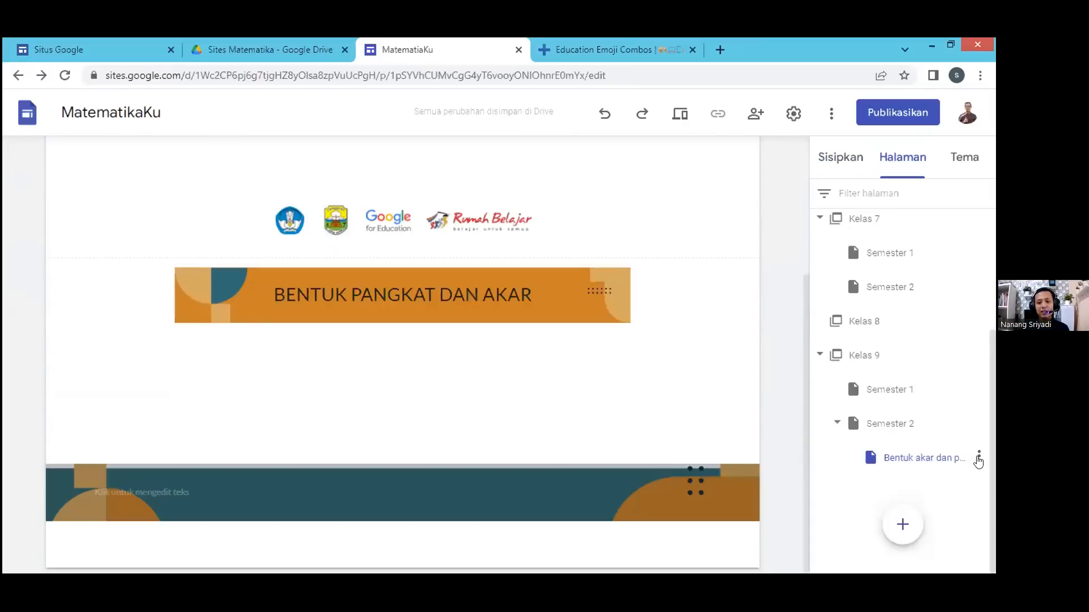
{"action": "left_click", "coordinate": [977, 455]}
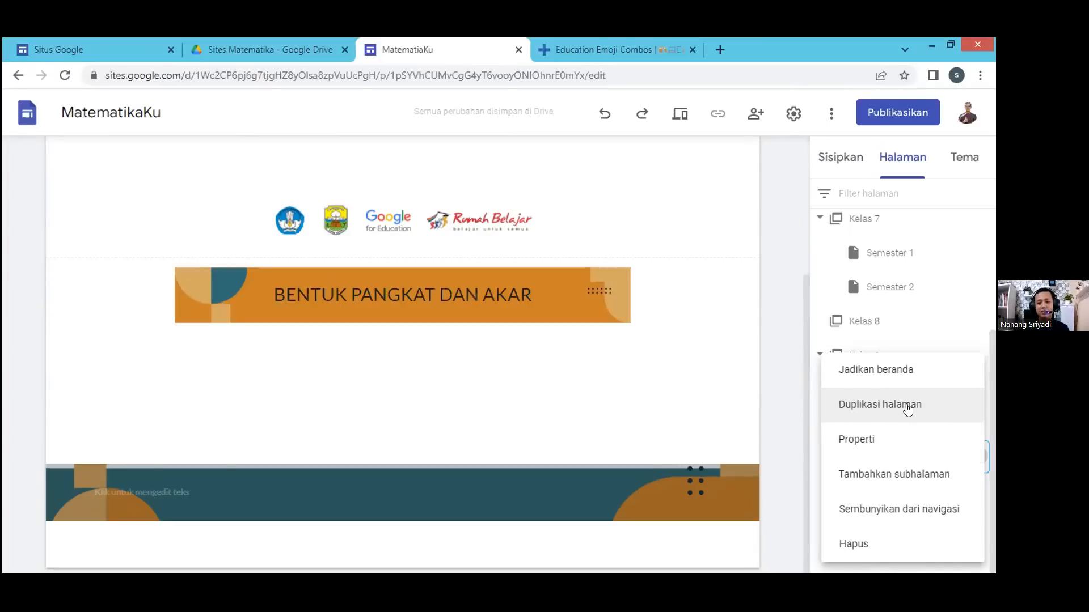
{"action": "left_click", "coordinate": [908, 406]}
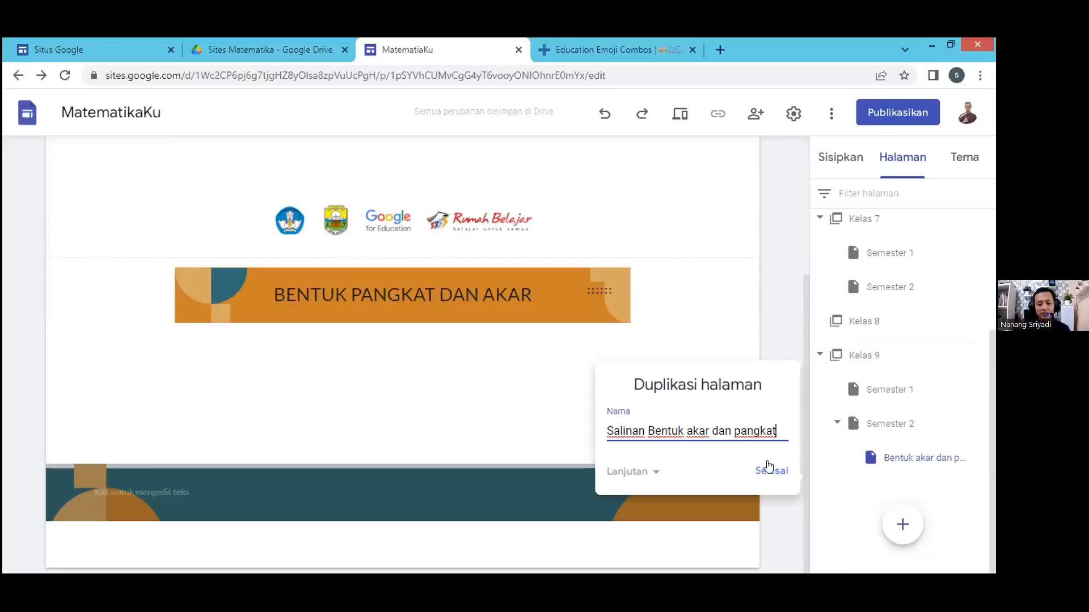
{"action": "key", "text": "ctrl+a"}
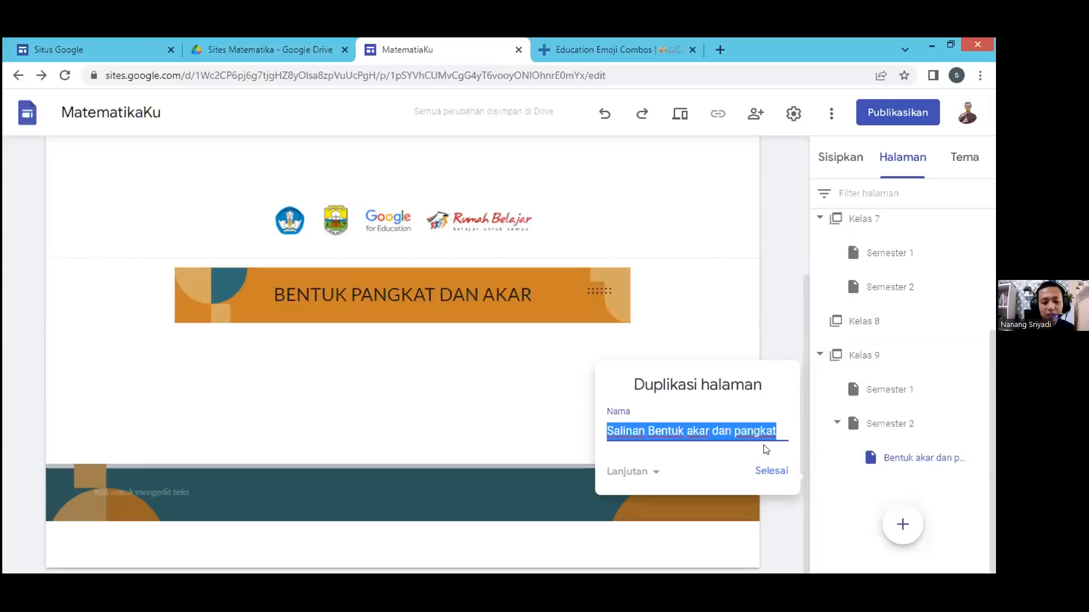
{"action": "type", "text": "bANG"}
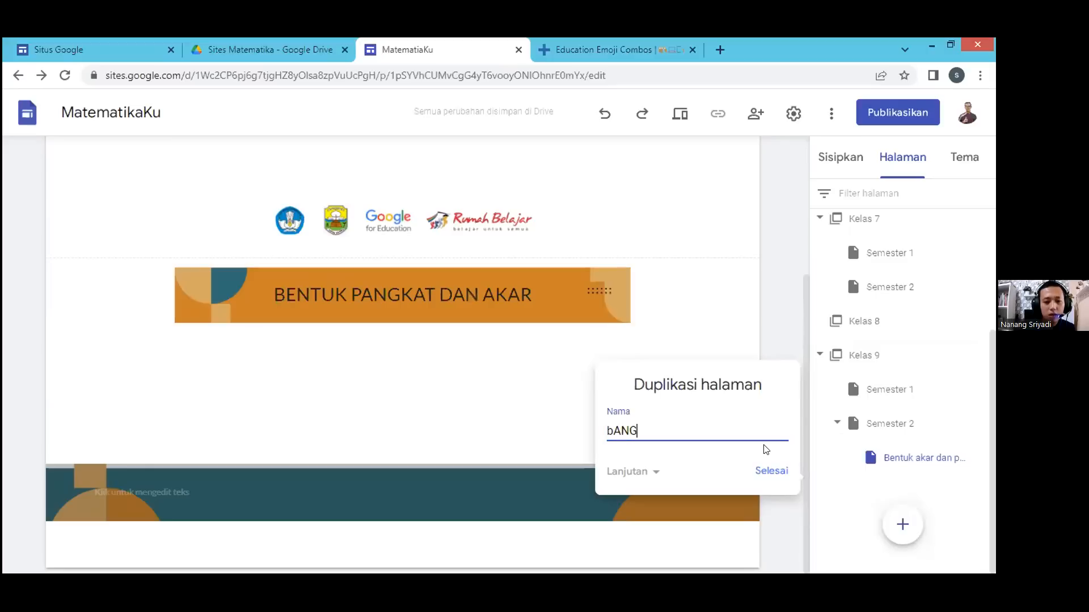
{"action": "key", "text": "BackSpace"}
{"action": "key", "text": "BackSpace"}
{"action": "key", "text": "BackSpace"}
{"action": "key", "text": "BackSpace"}
{"action": "type", "text": "Bangu"}
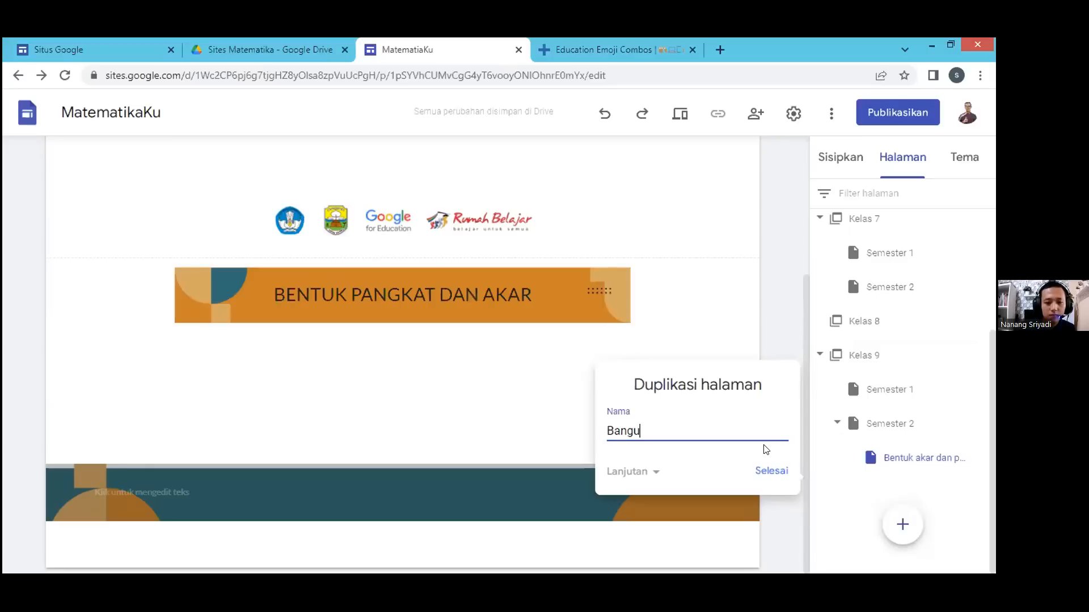
{"action": "type", "text": "n Ruang "}
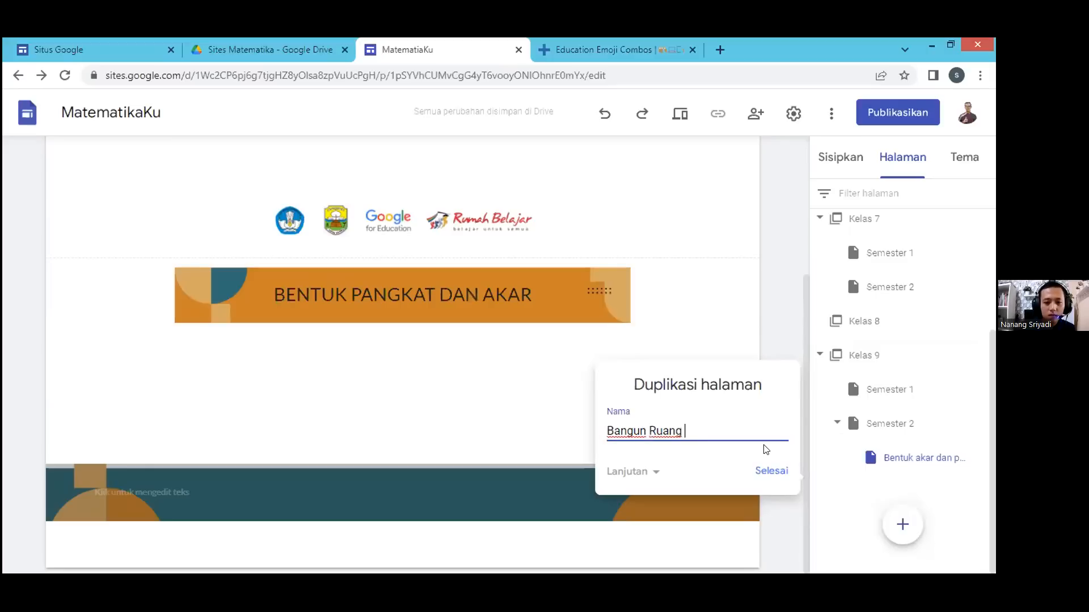
{"action": "type", "text": "Sisi Le"}
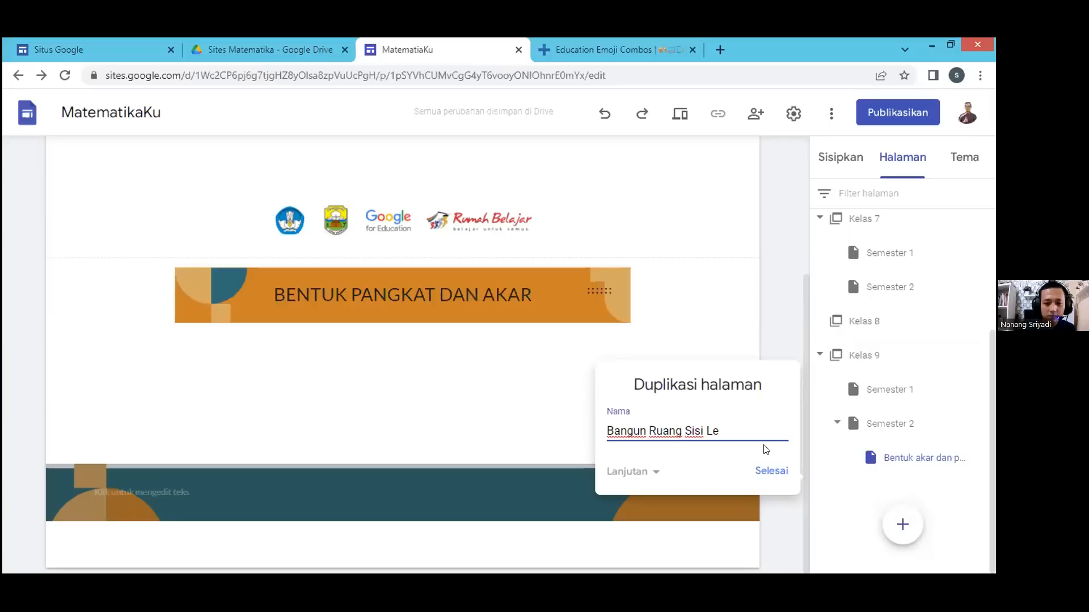
{"action": "type", "text": "ngkung"}
{"action": "left_click", "coordinate": [774, 472]}
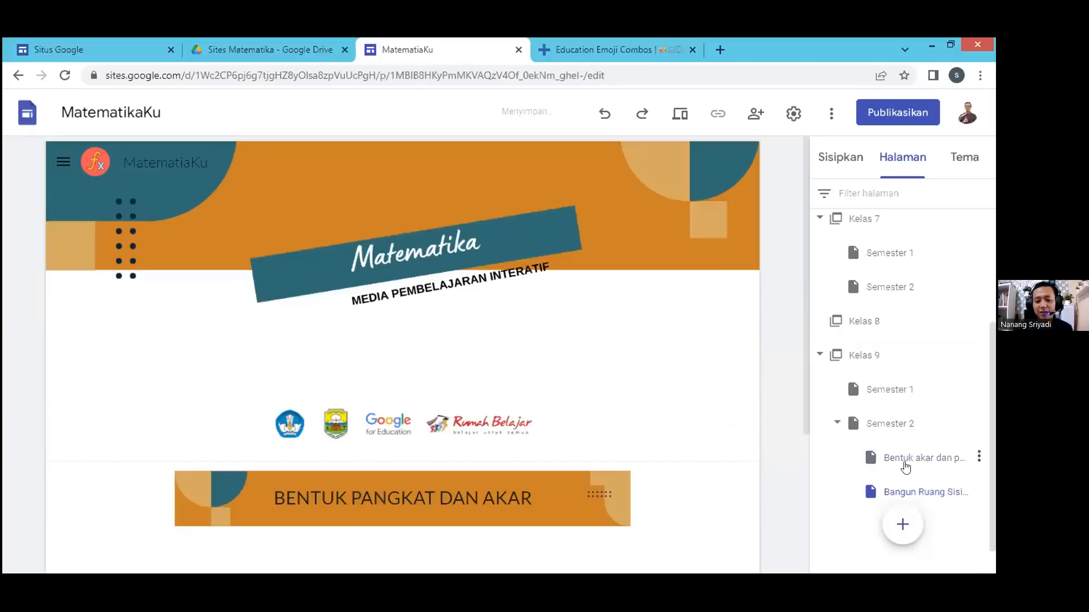
- Examine the duplicated Bangun Ruang Sisi Lengkung page from its header banner to its footer
{"action": "scroll", "coordinate": [902, 468], "scroll_direction": "down", "scroll_amount": 2}
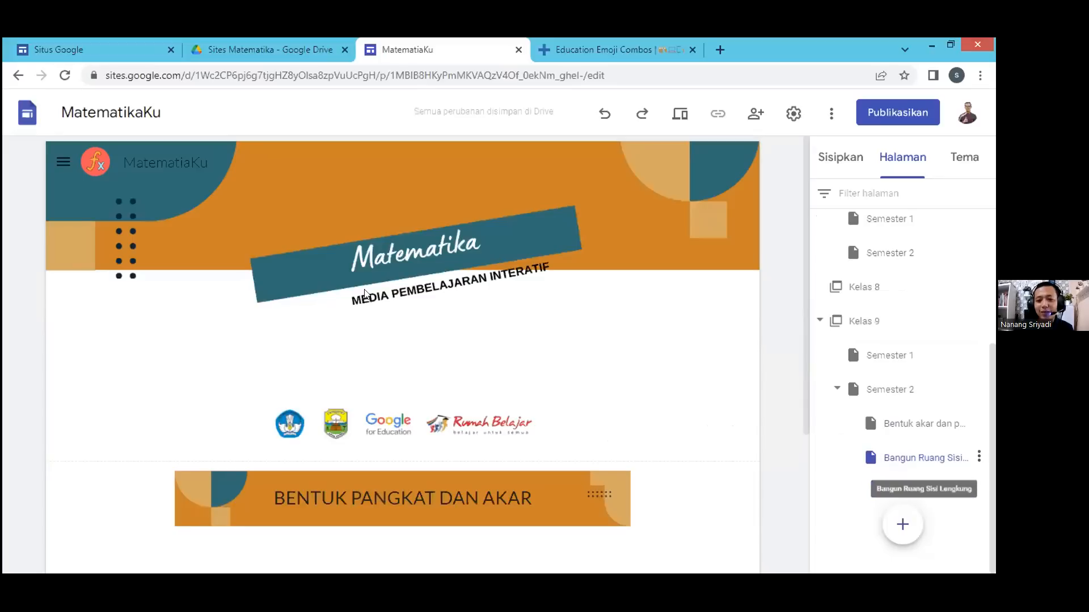
{"action": "mouse_move", "coordinate": [362, 199]}
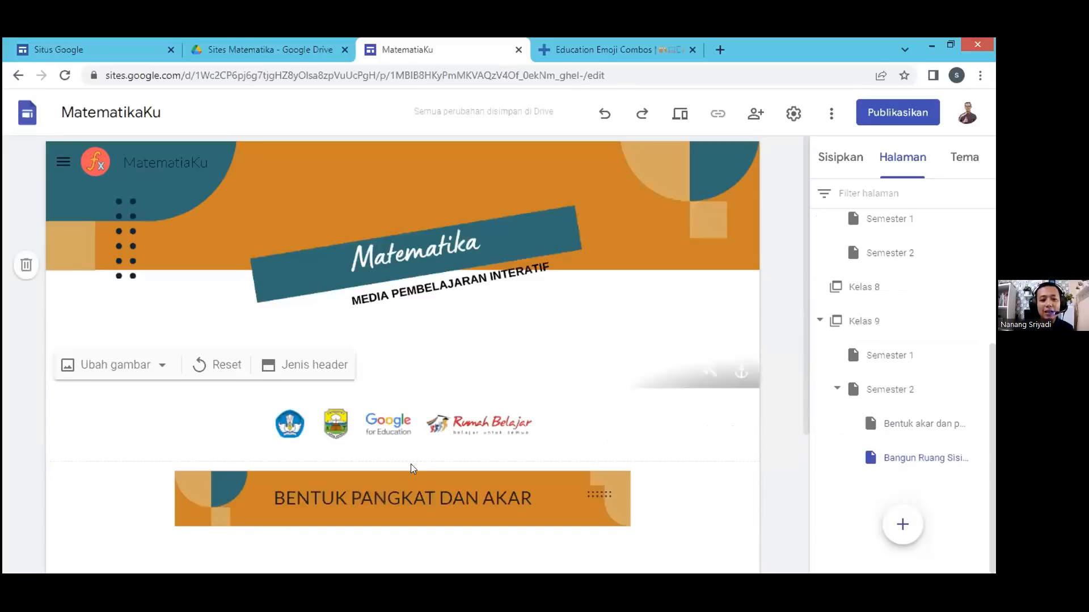
{"action": "scroll", "coordinate": [410, 466], "scroll_direction": "down", "scroll_amount": 4}
{"action": "scroll", "coordinate": [464, 351], "scroll_direction": "up", "scroll_amount": 1}
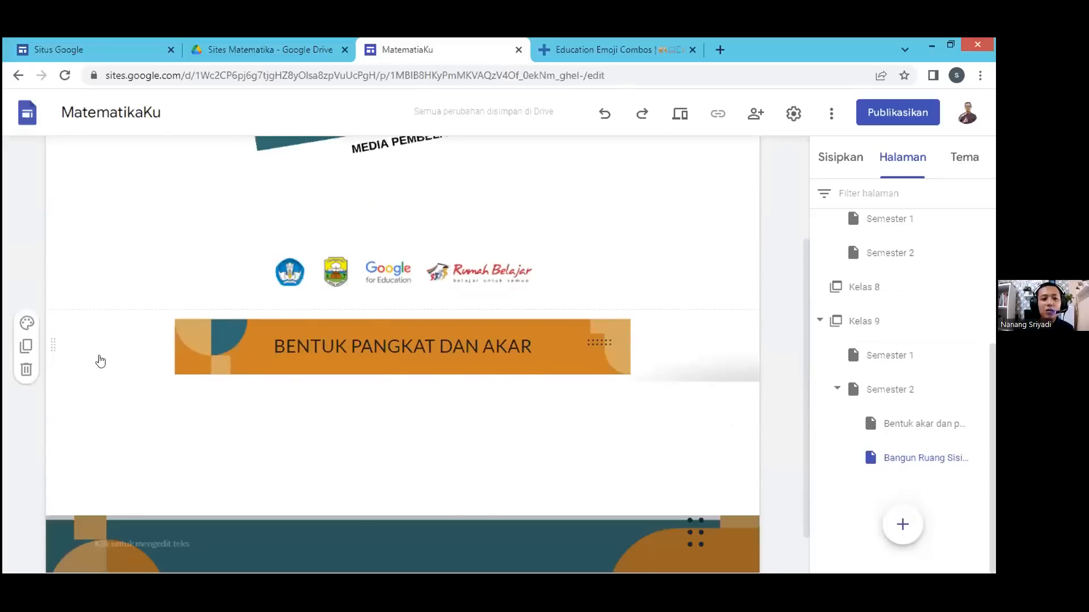
{"action": "scroll", "coordinate": [100, 363], "scroll_direction": "up", "scroll_amount": 3}
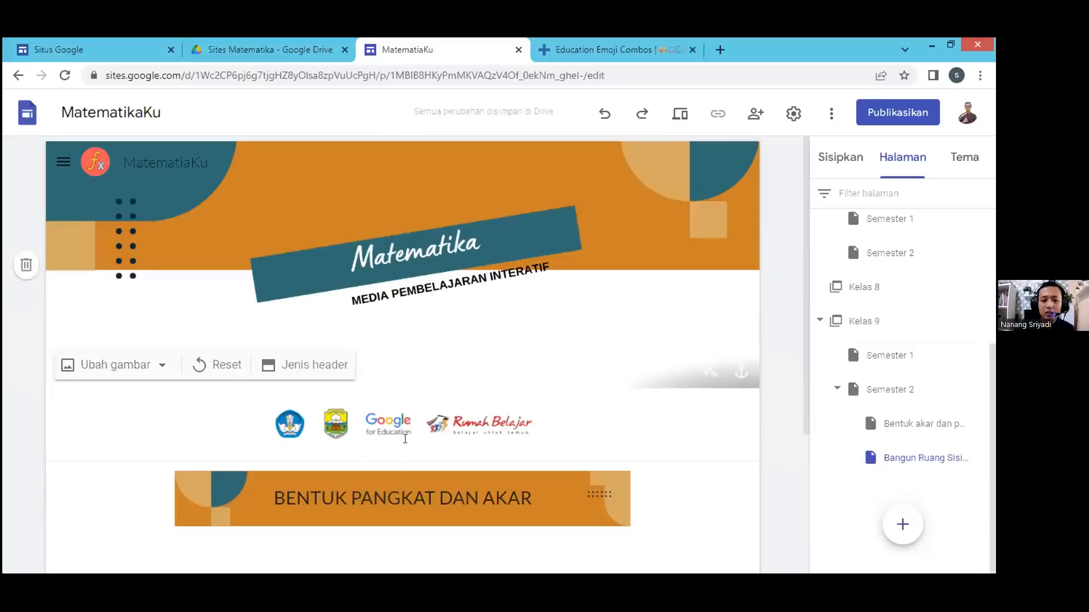
{"action": "scroll", "coordinate": [218, 496], "scroll_direction": "down", "scroll_amount": 1}
{"action": "scroll", "coordinate": [289, 287], "scroll_direction": "down", "scroll_amount": 3}
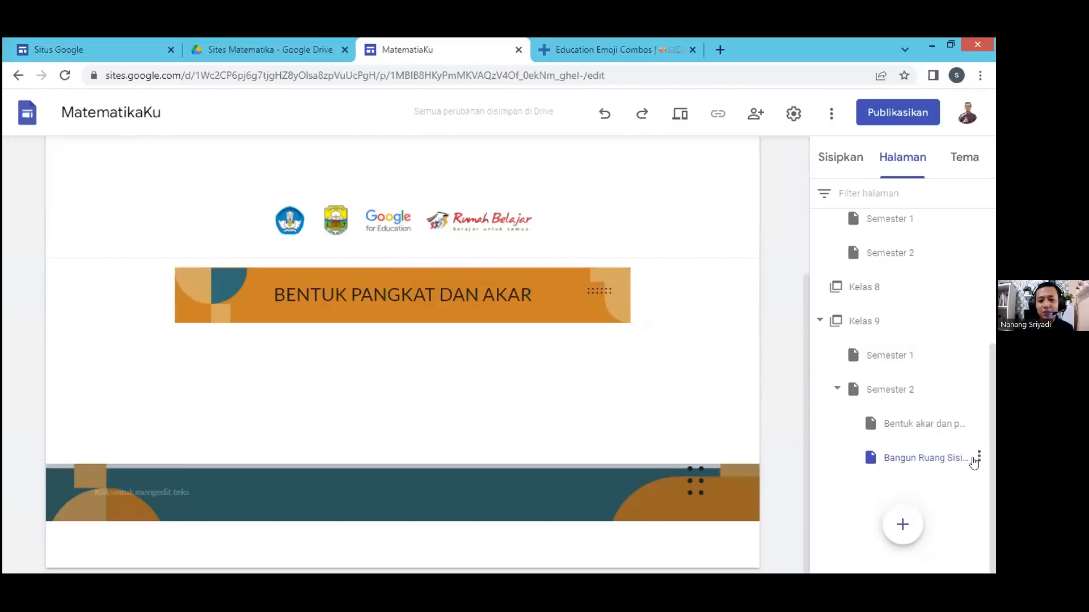
- Duplicate the Bangun Ruang Sisi Lengkung page under the name Statistika
{"action": "left_click", "coordinate": [979, 459]}
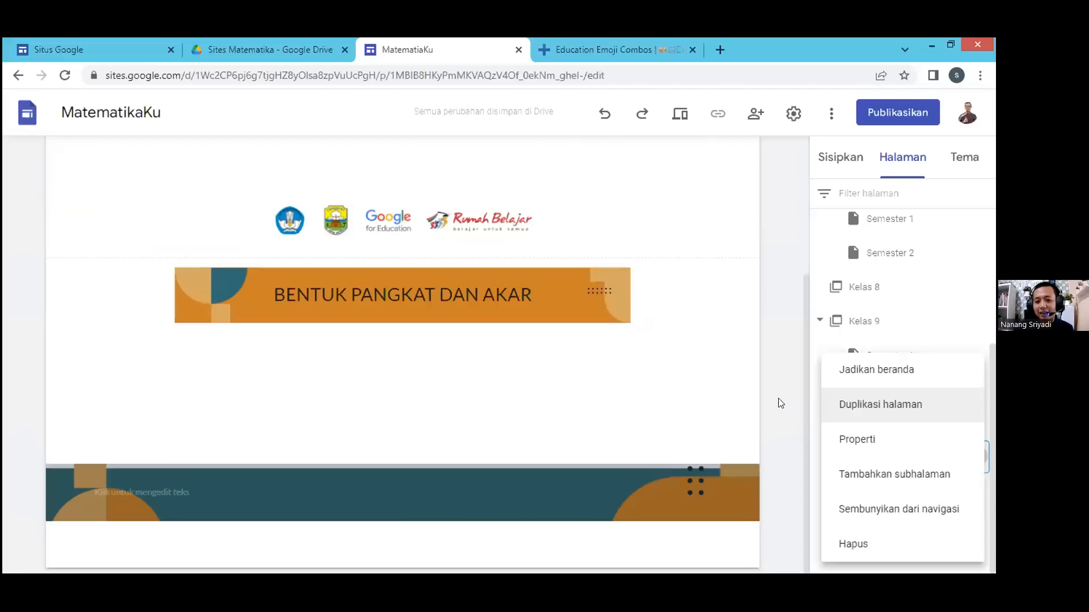
{"action": "key", "text": "Escape"}
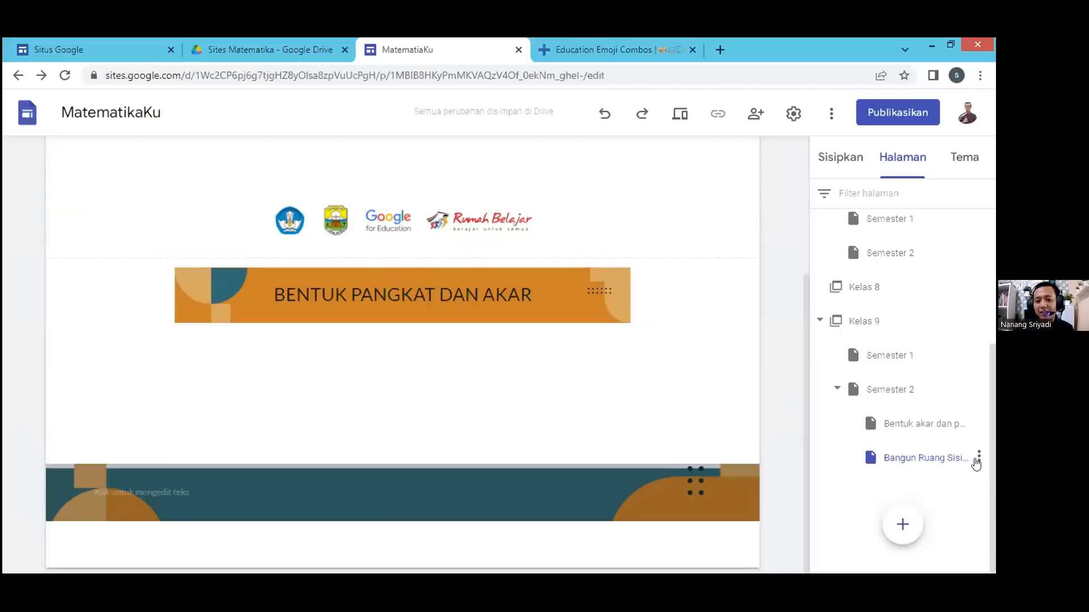
{"action": "left_click", "coordinate": [978, 458]}
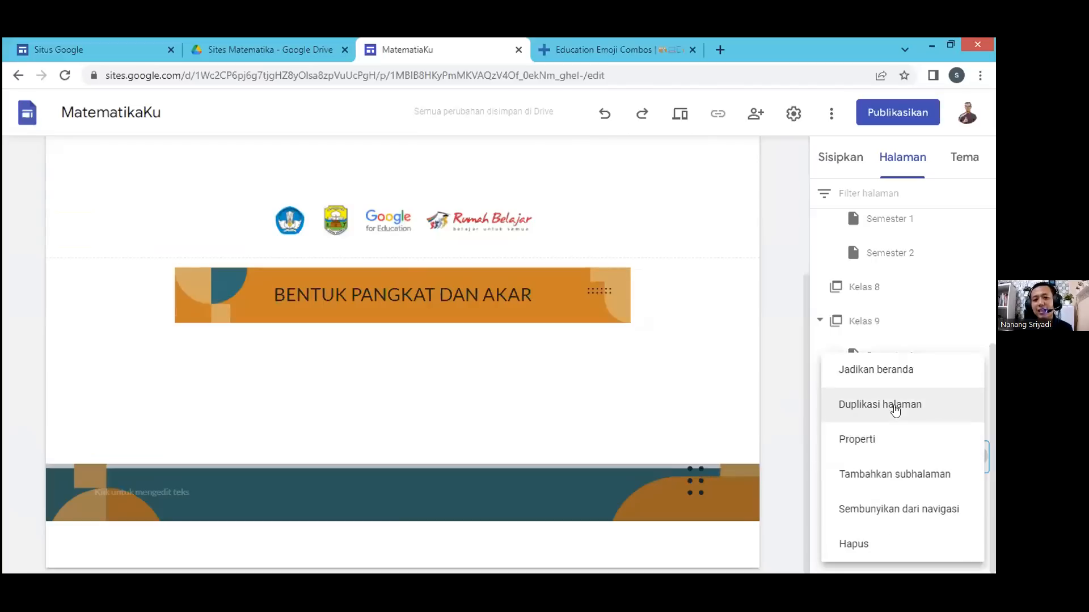
{"action": "left_click", "coordinate": [894, 406]}
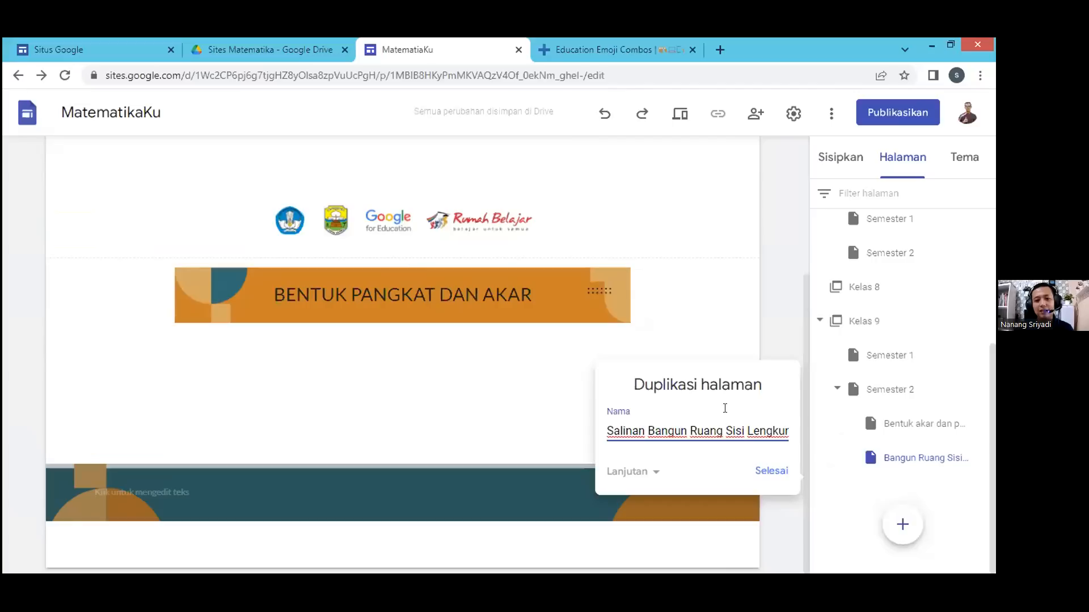
{"action": "triple_click", "coordinate": [728, 427]}
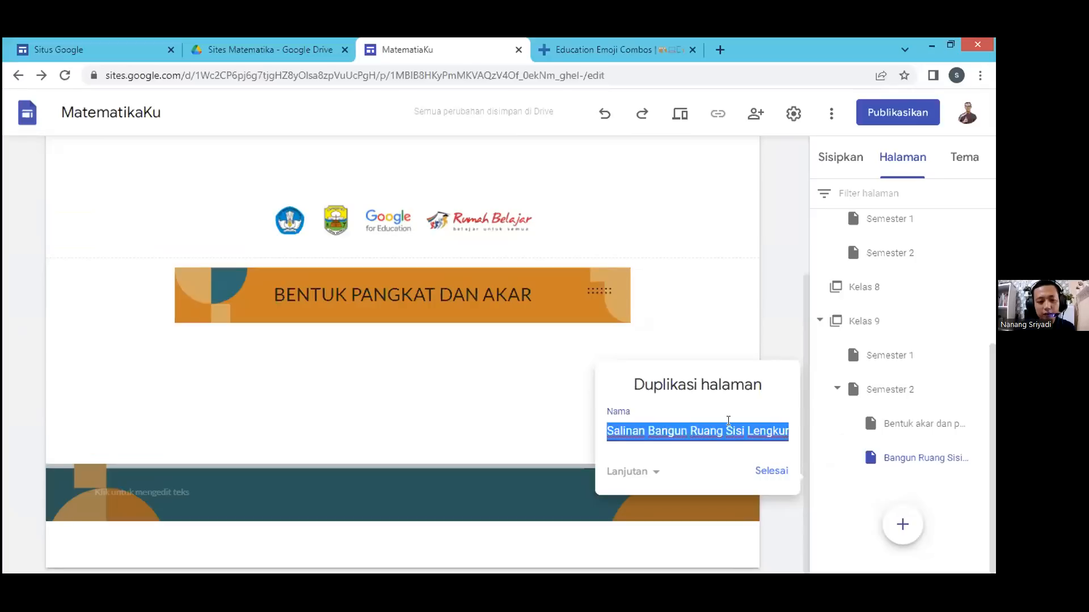
{"action": "type", "text": "Statistika"}
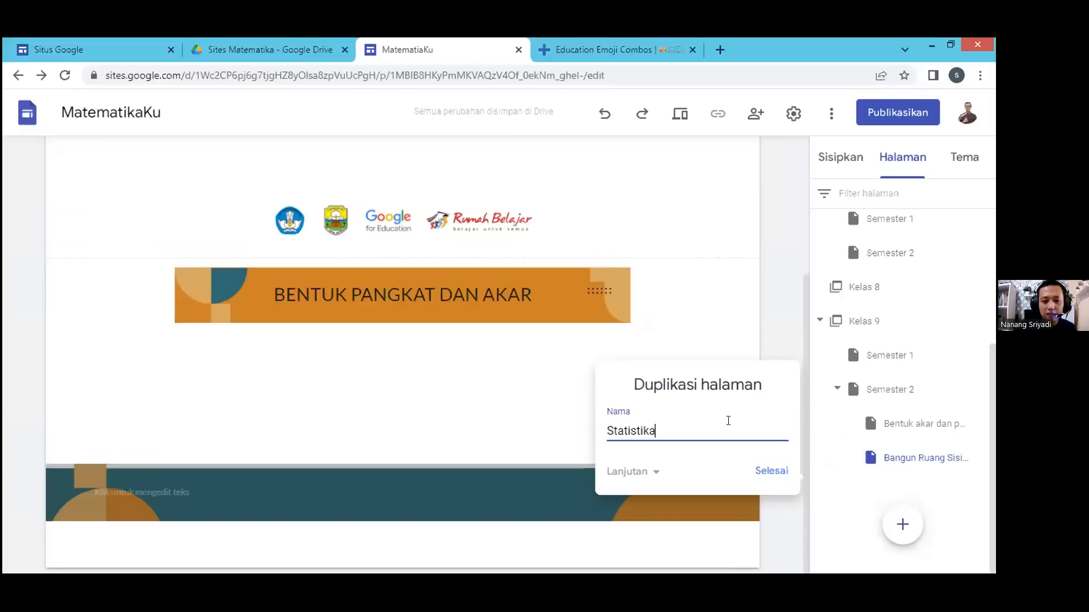
{"action": "left_click", "coordinate": [773, 473]}
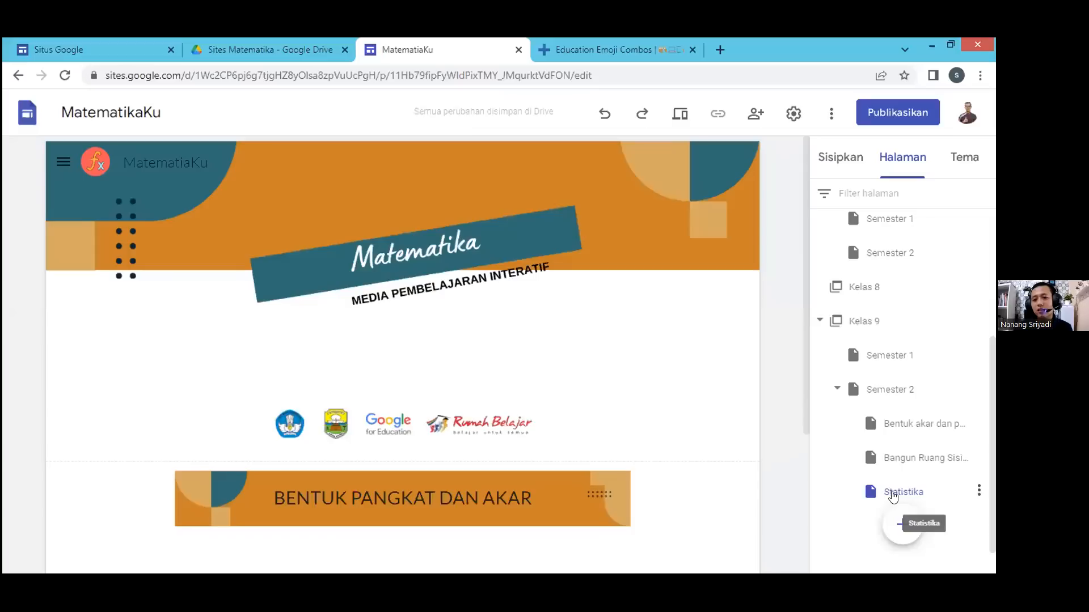
- Move the Statistika page under Kelas 8 and check the Kelas 8 and Kelas 9 entries in the site's side navigation
{"action": "left_click_drag", "start_coordinate": [891, 493], "coordinate": [856, 286]}
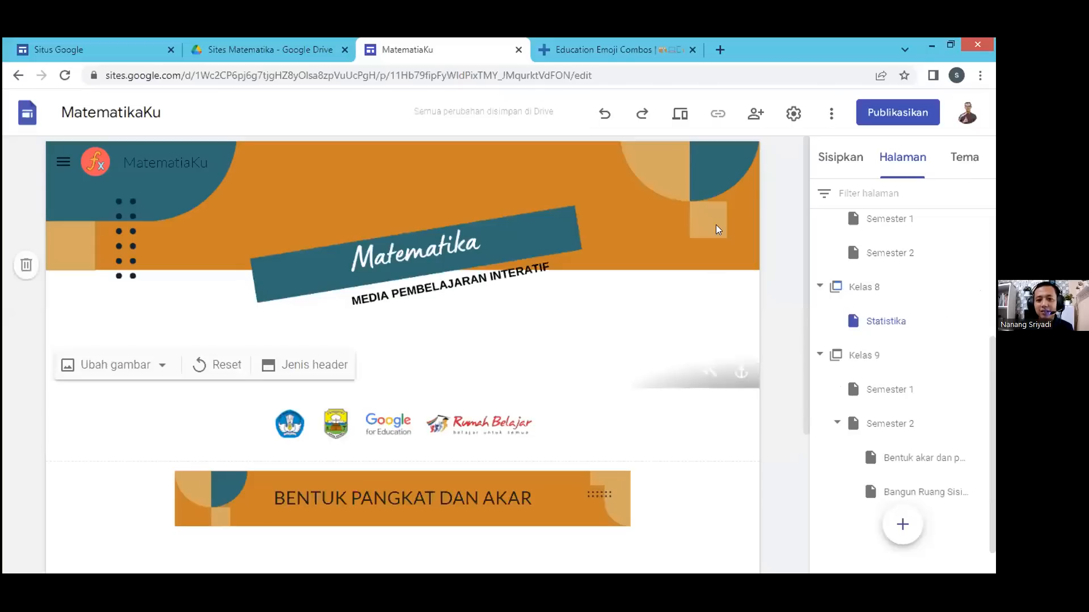
{"action": "left_click", "coordinate": [64, 162]}
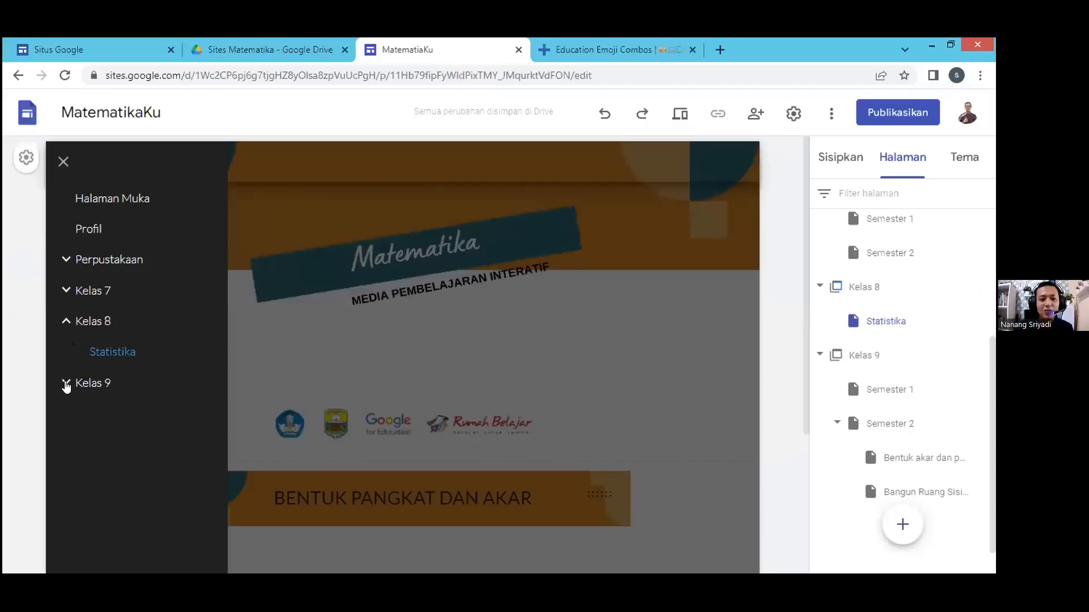
{"action": "left_click", "coordinate": [66, 384]}
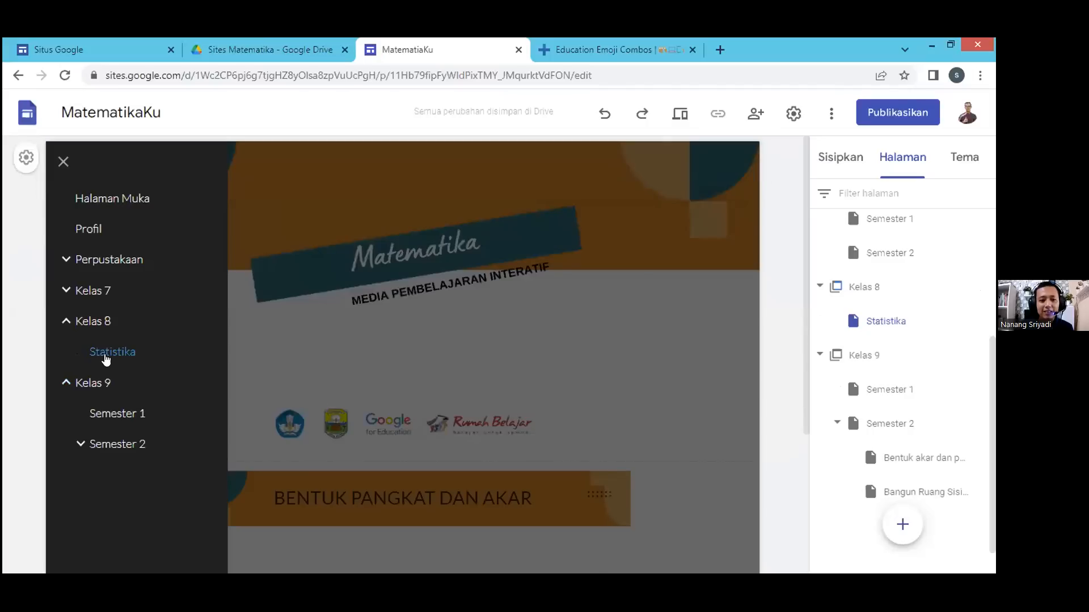
{"action": "left_click", "coordinate": [497, 308]}
- Replace the title text in the Statistika page's decorated section with "STATISTIKA"
{"action": "left_click", "coordinate": [415, 514]}
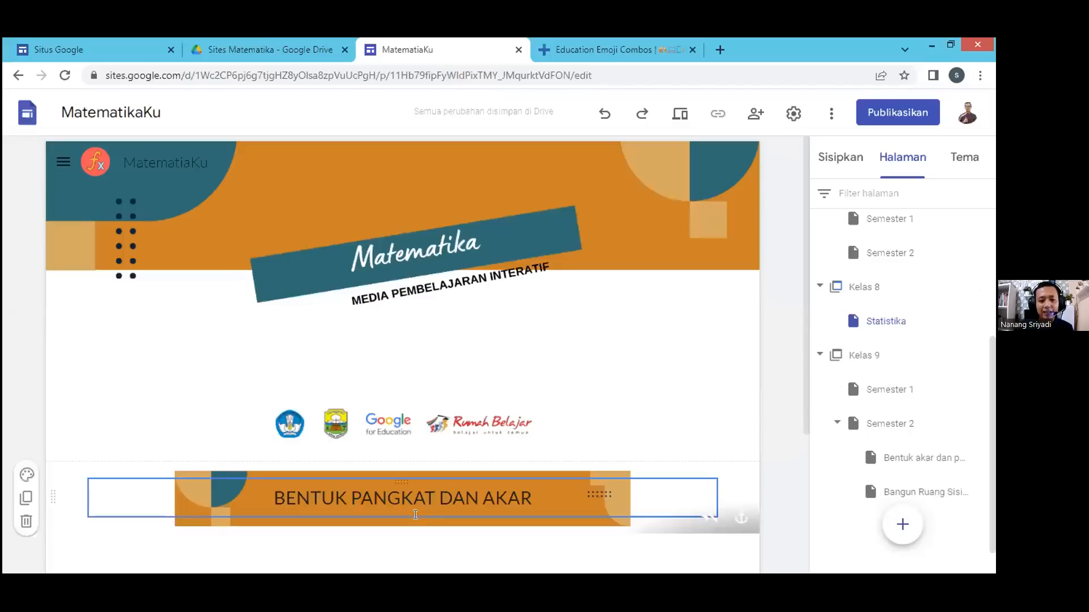
{"action": "double_click", "coordinate": [418, 499]}
{"action": "triple_click", "coordinate": [419, 499]}
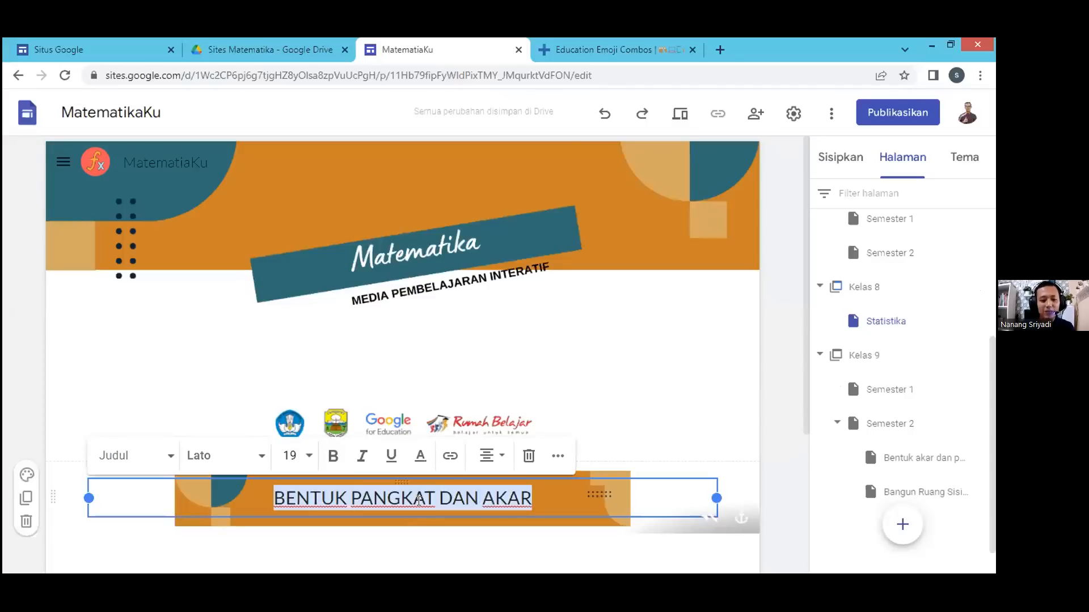
{"action": "type", "text": "sta"}
{"action": "key", "text": "BackSpace"}
{"action": "key", "text": "BackSpace"}
{"action": "key", "text": "BackSpace"}
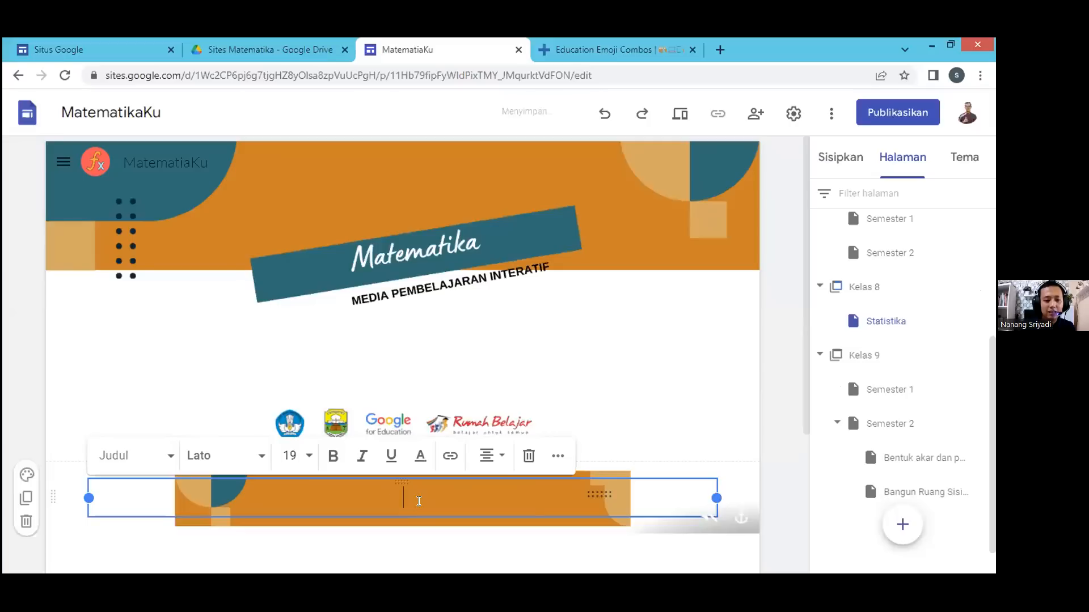
{"action": "type", "text": "STAT"}
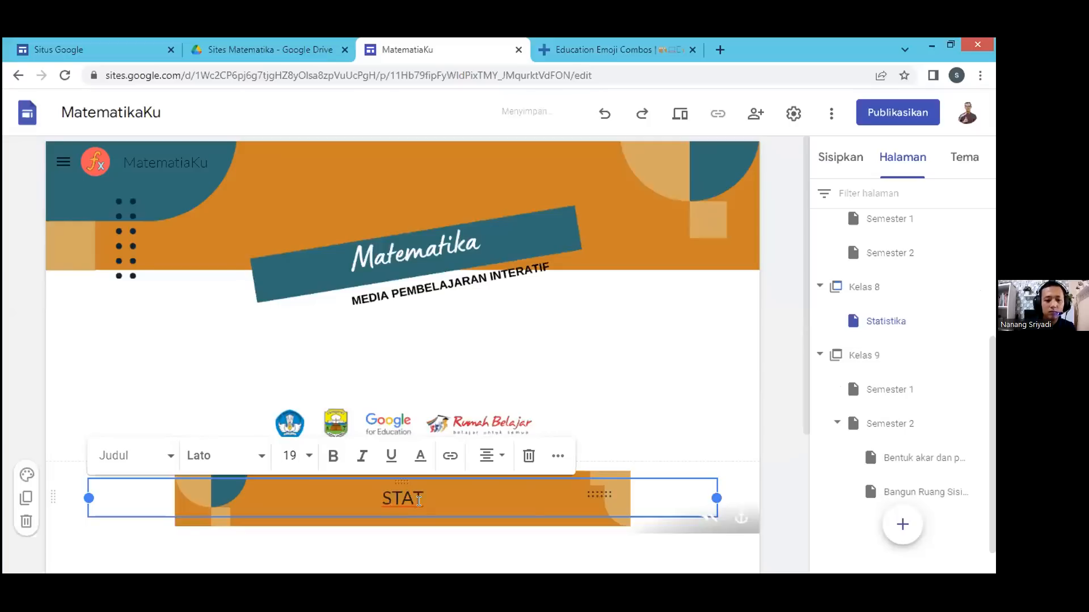
{"action": "type", "text": "ISTIKA"}
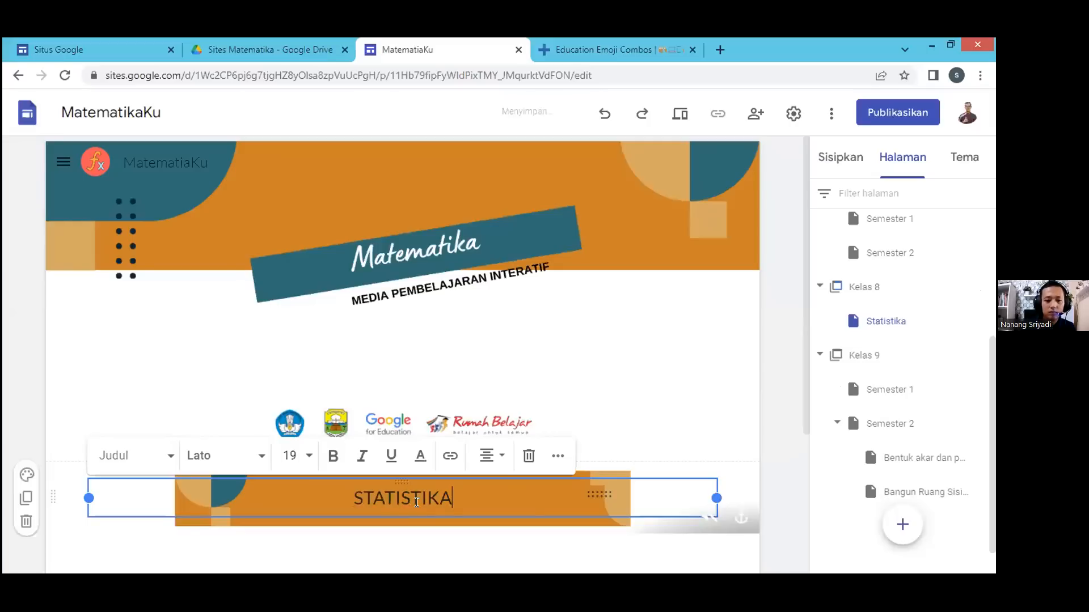
{"action": "left_click", "coordinate": [773, 380]}
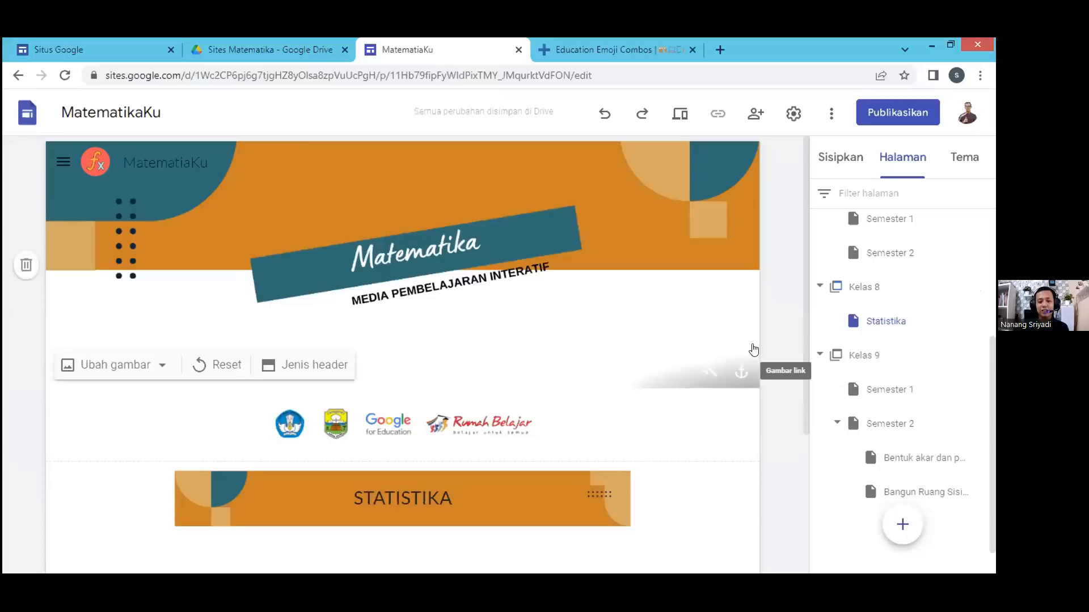
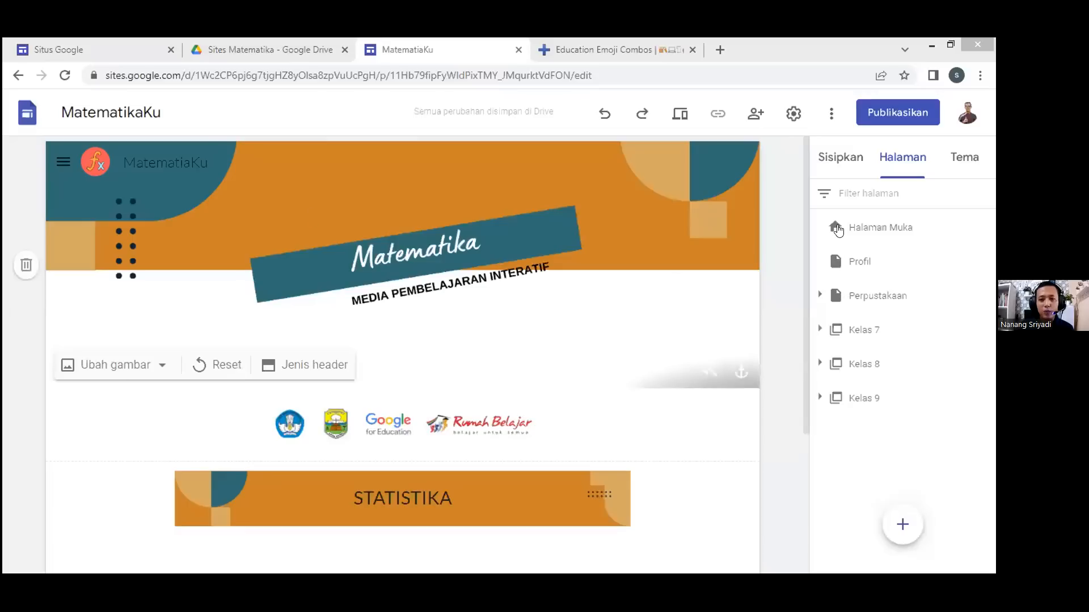
- Open the Profil page of the site for editing
{"action": "left_click", "coordinate": [823, 261]}
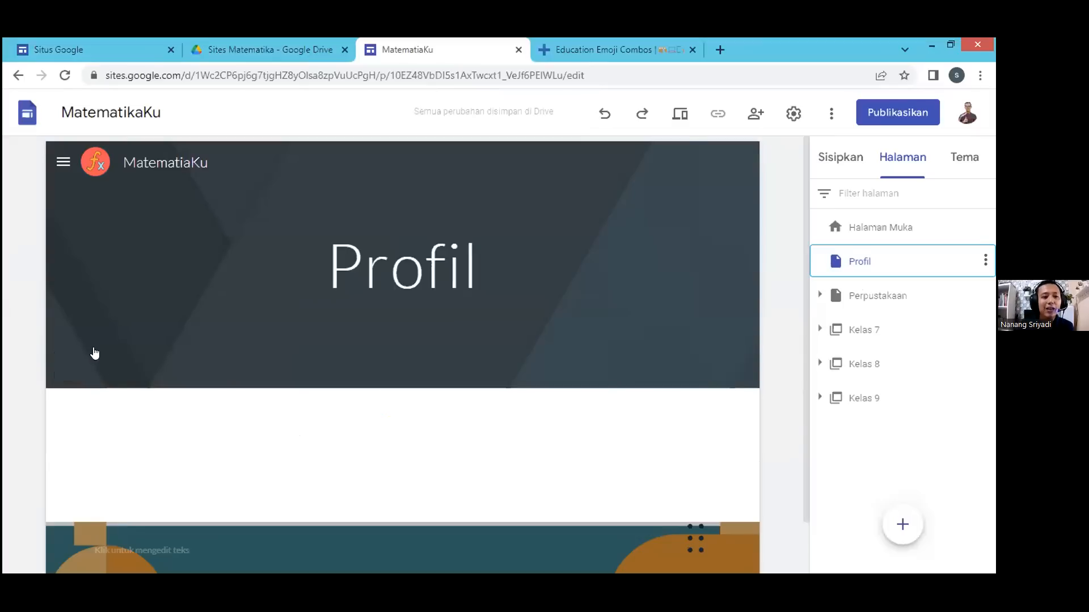
{"action": "mouse_move", "coordinate": [142, 362]}
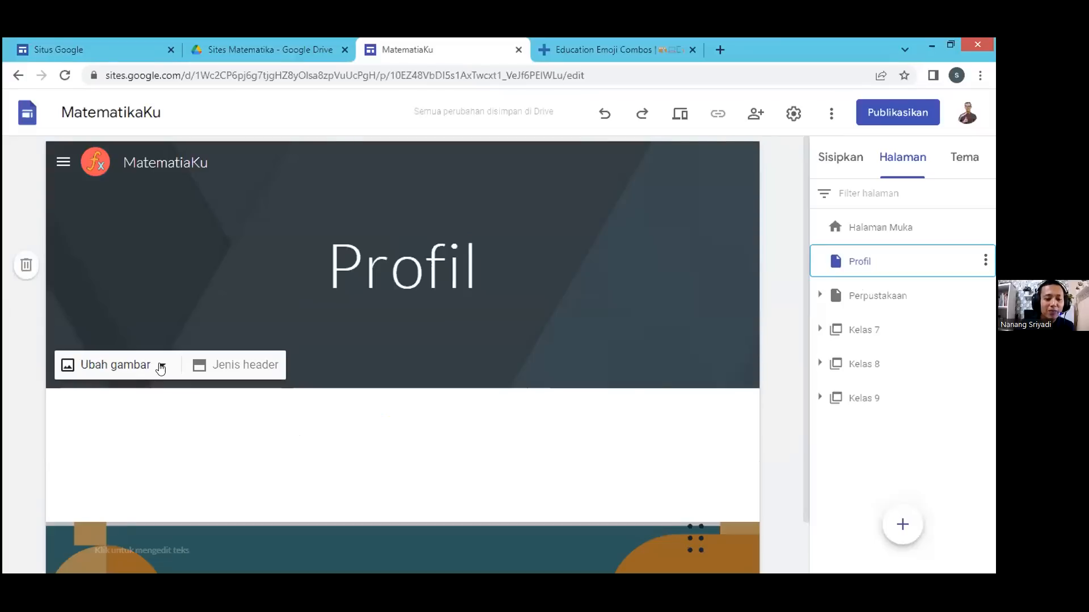
- Try the gallery photo of a laptop, coffee cup and notebook as the Profil page's header image
{"action": "left_click", "coordinate": [161, 366]}
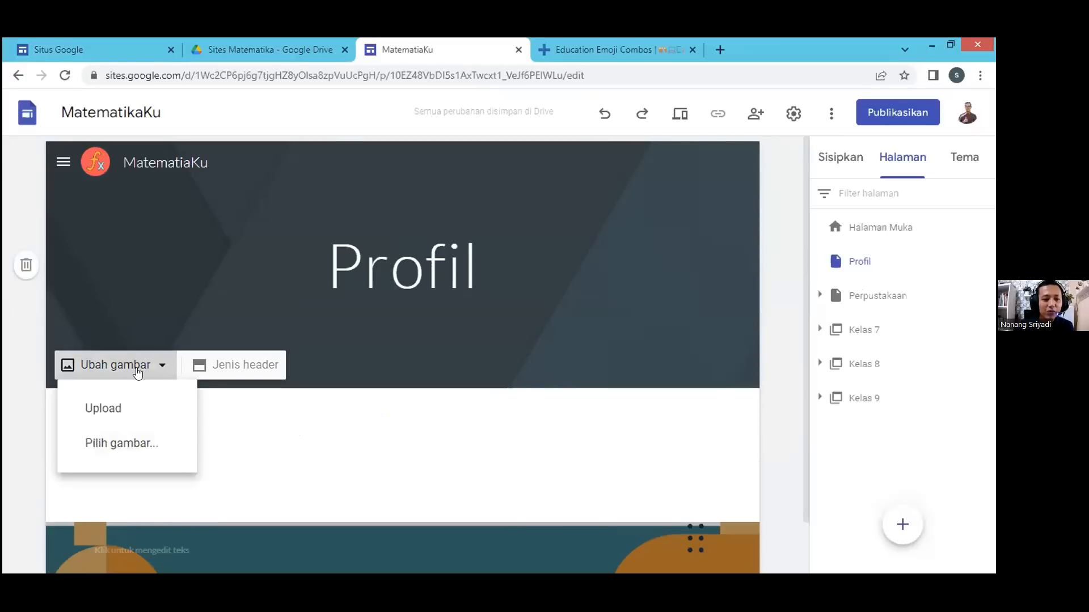
{"action": "left_click", "coordinate": [109, 444]}
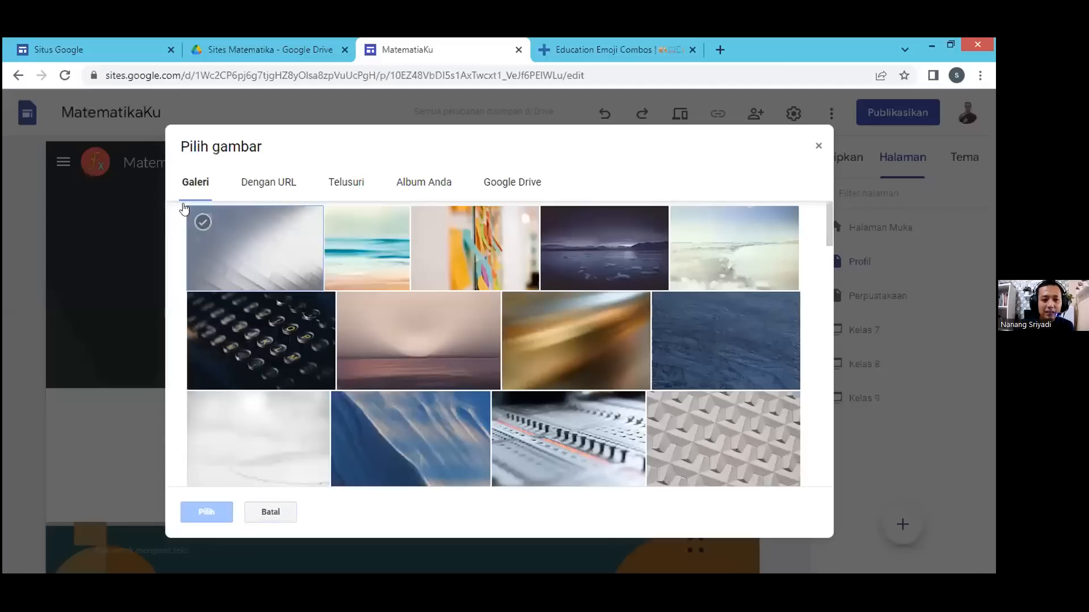
{"action": "scroll", "coordinate": [616, 314], "scroll_direction": "down", "scroll_amount": 3}
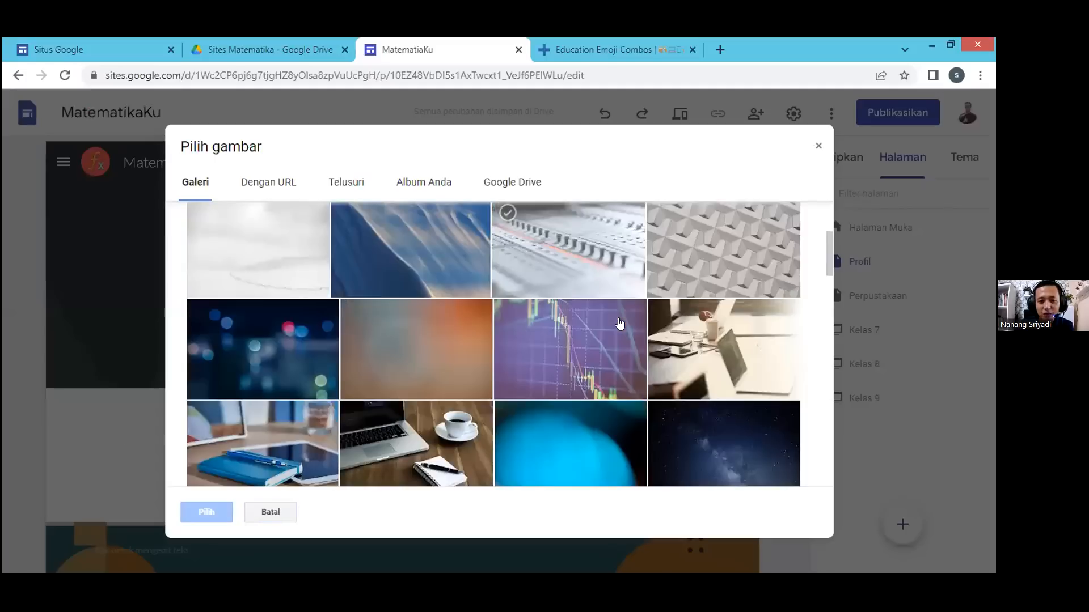
{"action": "scroll", "coordinate": [620, 324], "scroll_direction": "down", "scroll_amount": 5}
{"action": "scroll", "coordinate": [620, 324], "scroll_direction": "up", "scroll_amount": 5}
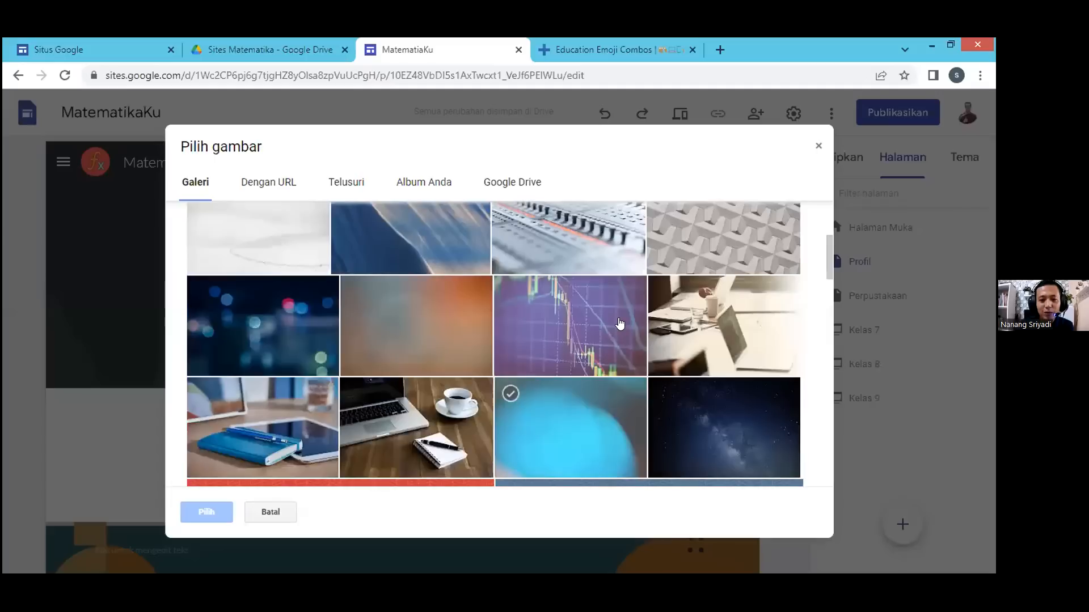
{"action": "scroll", "coordinate": [620, 324], "scroll_direction": "down", "scroll_amount": 2}
{"action": "scroll", "coordinate": [618, 324], "scroll_direction": "down", "scroll_amount": 5}
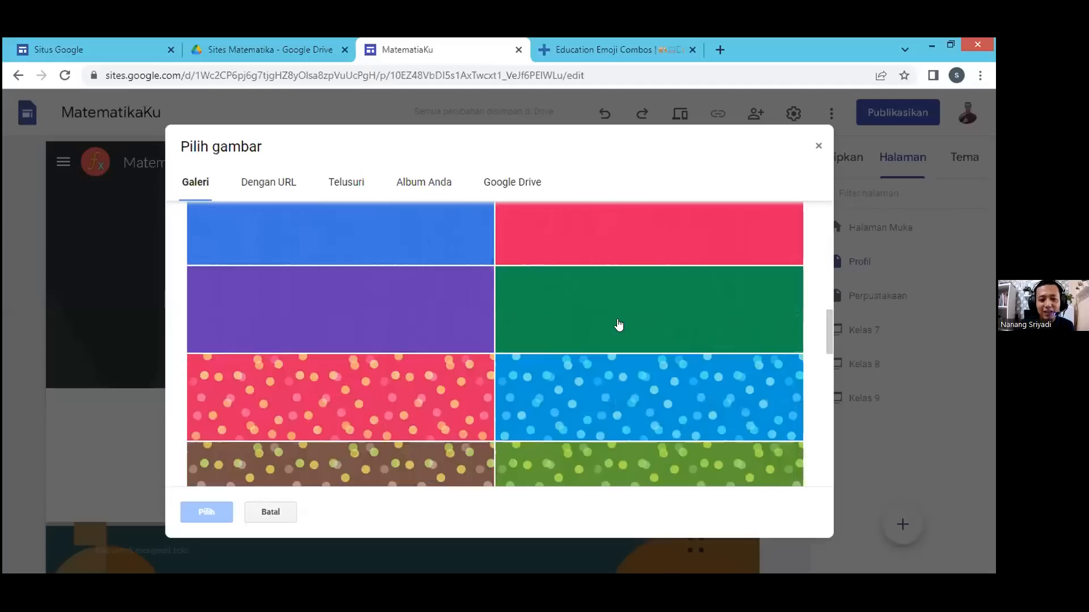
{"action": "scroll", "coordinate": [617, 320], "scroll_direction": "up", "scroll_amount": 6}
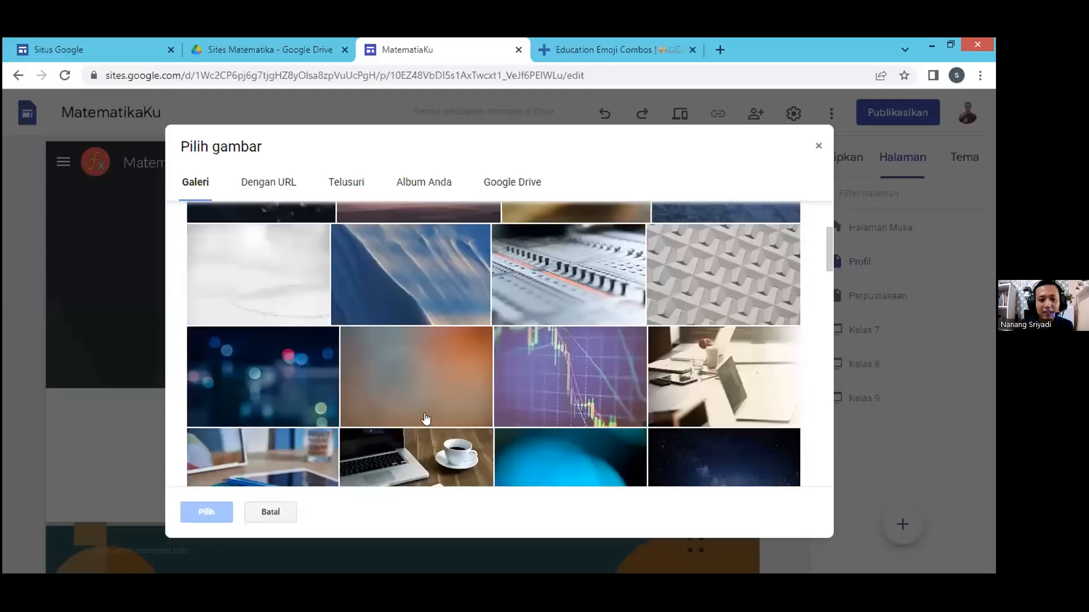
{"action": "scroll", "coordinate": [426, 419], "scroll_direction": "down", "scroll_amount": 1}
{"action": "left_click", "coordinate": [426, 419]}
{"action": "scroll", "coordinate": [182, 518], "scroll_direction": "down", "scroll_amount": 3}
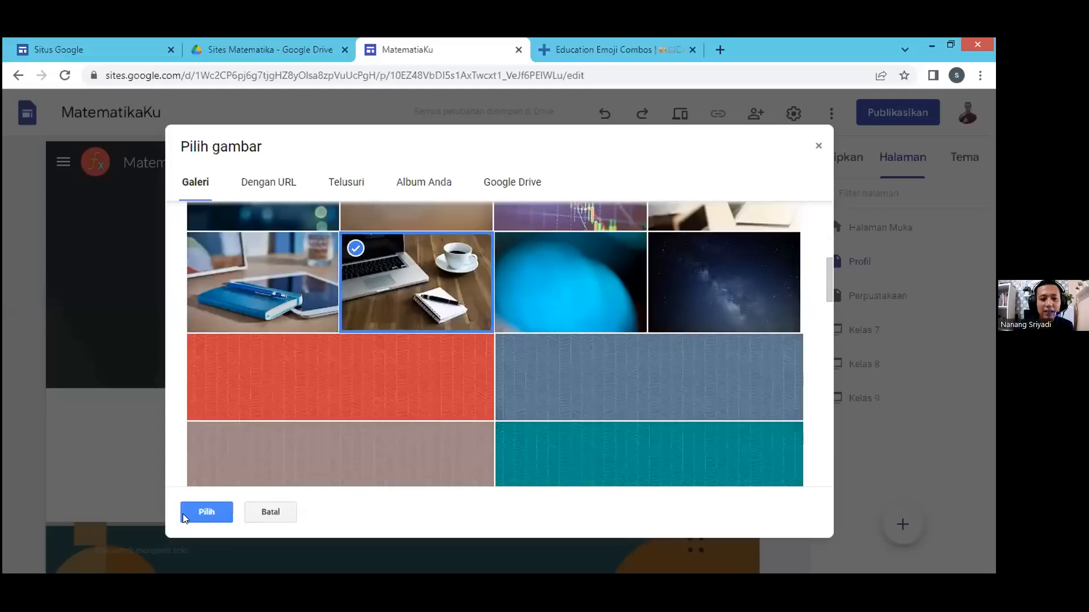
{"action": "left_click", "coordinate": [207, 512]}
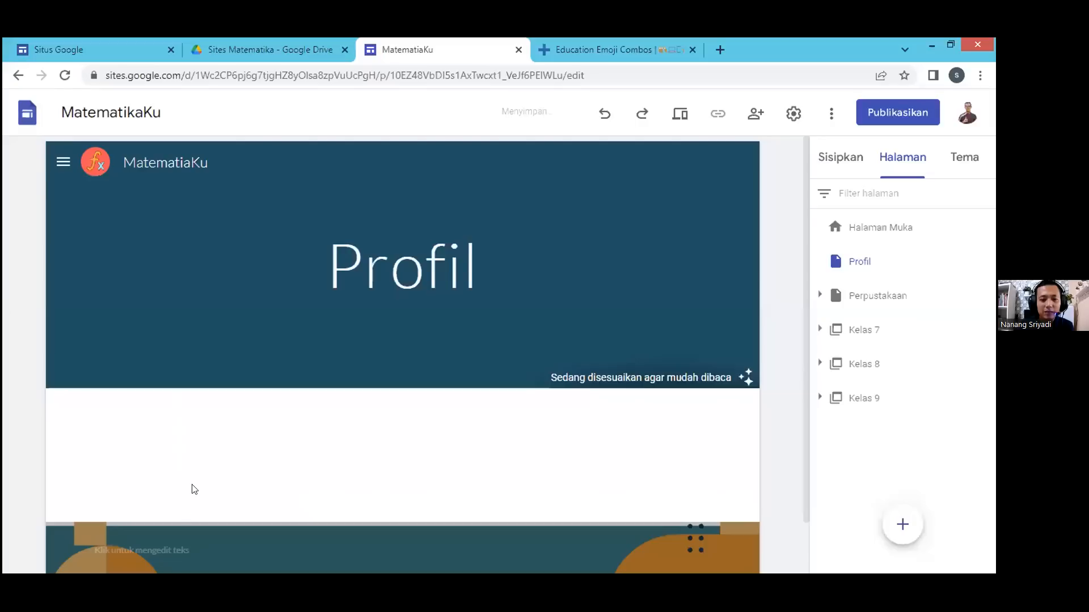
- Upload "banner sites (1).png" from the desain folder as the Profil page's header image
{"action": "mouse_move", "coordinate": [106, 362]}
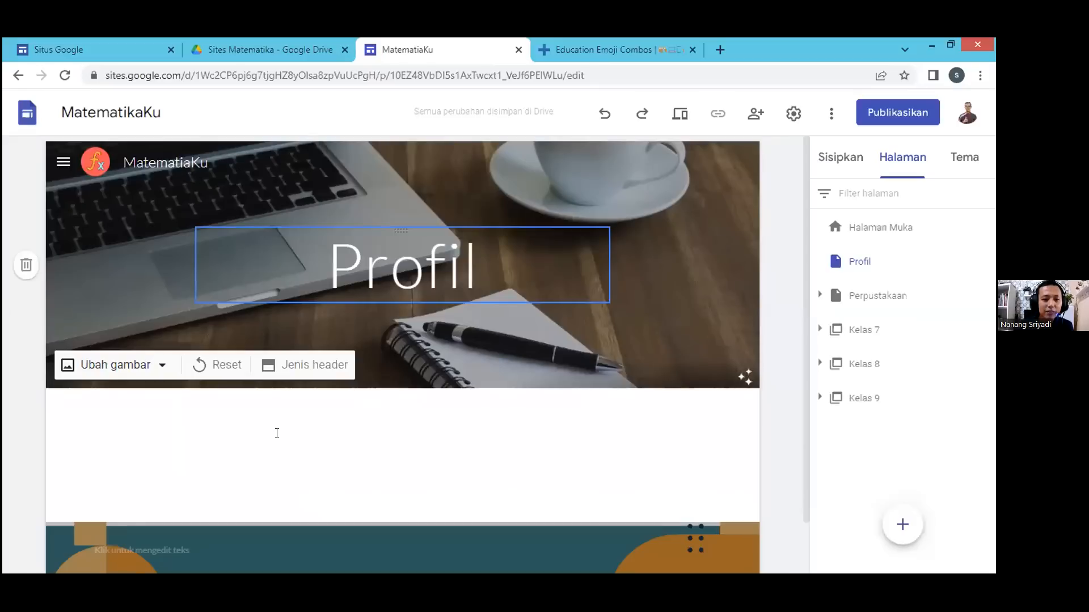
{"action": "left_click", "coordinate": [151, 367]}
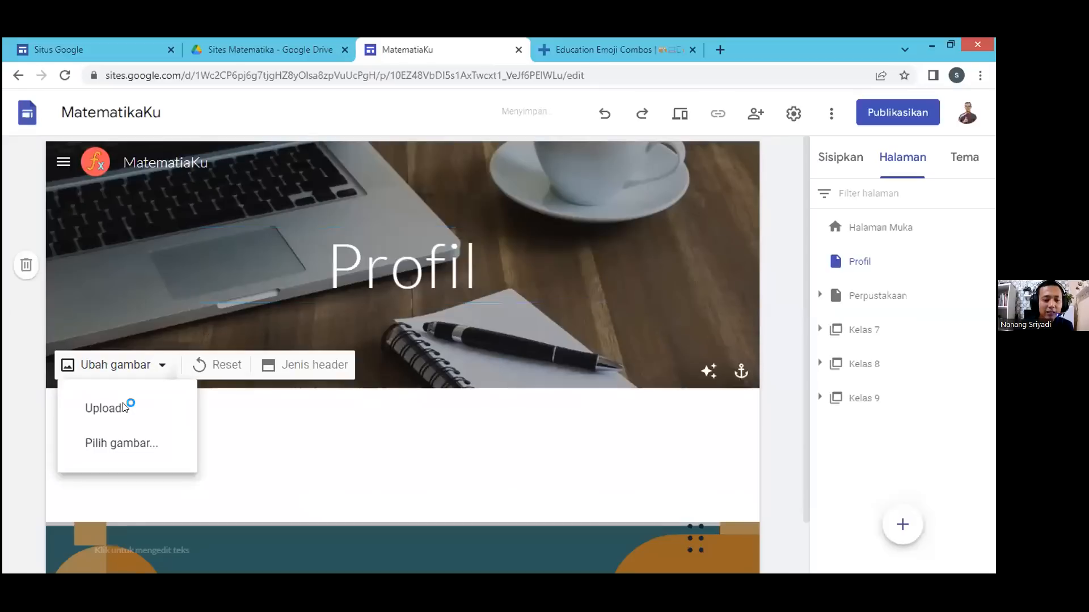
{"action": "left_click", "coordinate": [126, 408]}
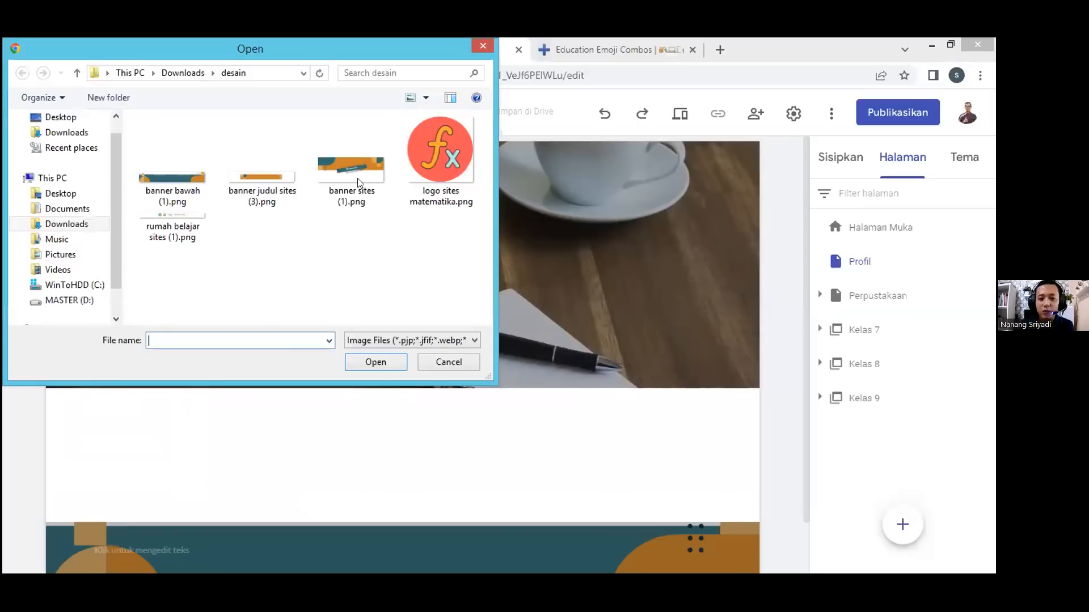
{"action": "left_click", "coordinate": [360, 183]}
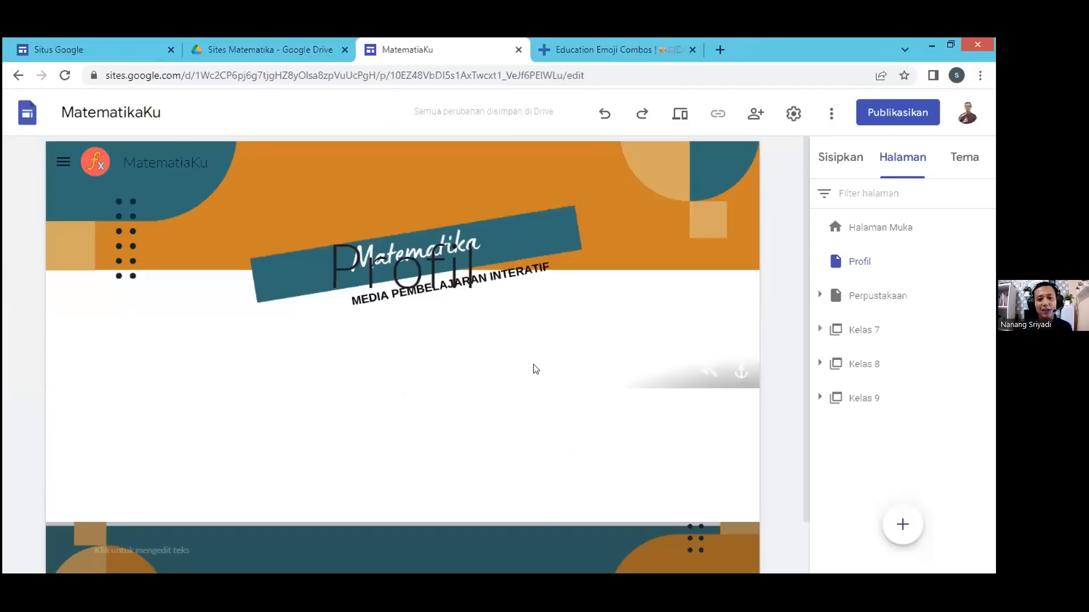
- Delete the "Profil" title text box that overlaps the header banner
{"action": "mouse_move", "coordinate": [474, 350]}
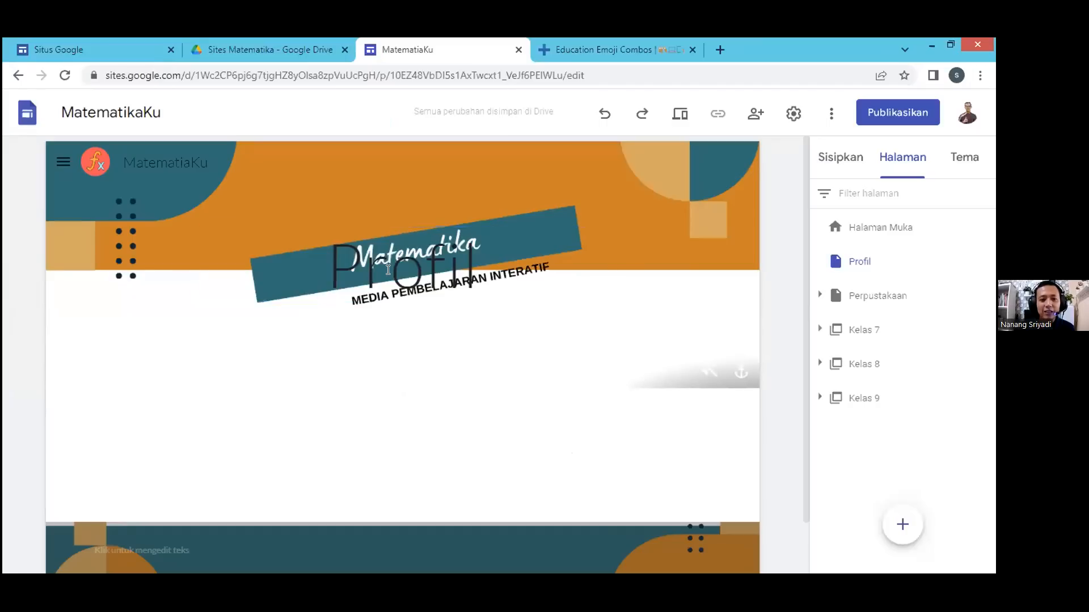
{"action": "left_click", "coordinate": [432, 281]}
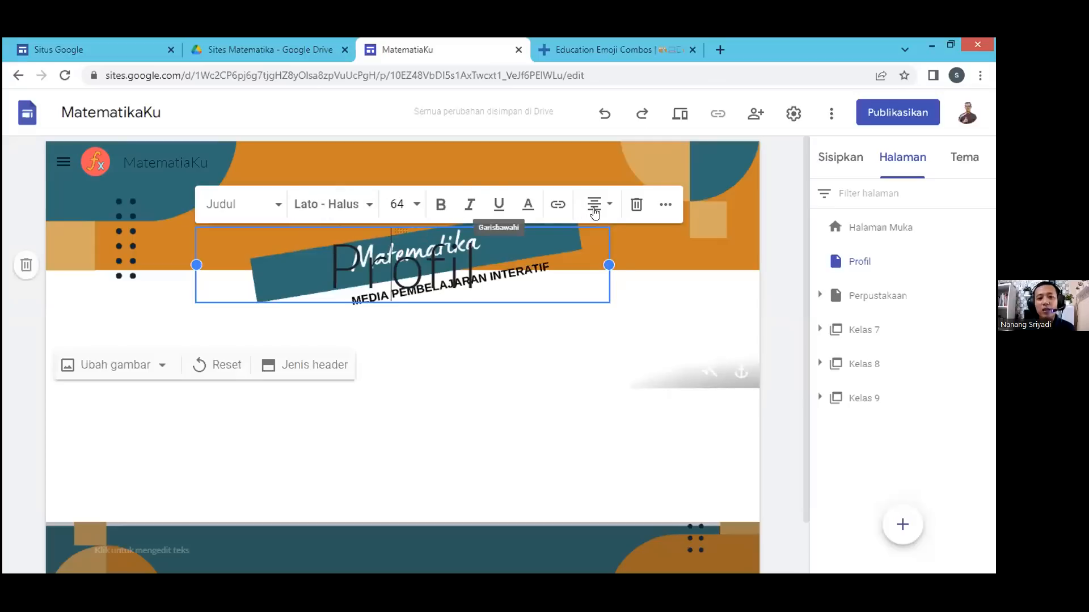
{"action": "left_click", "coordinate": [633, 207]}
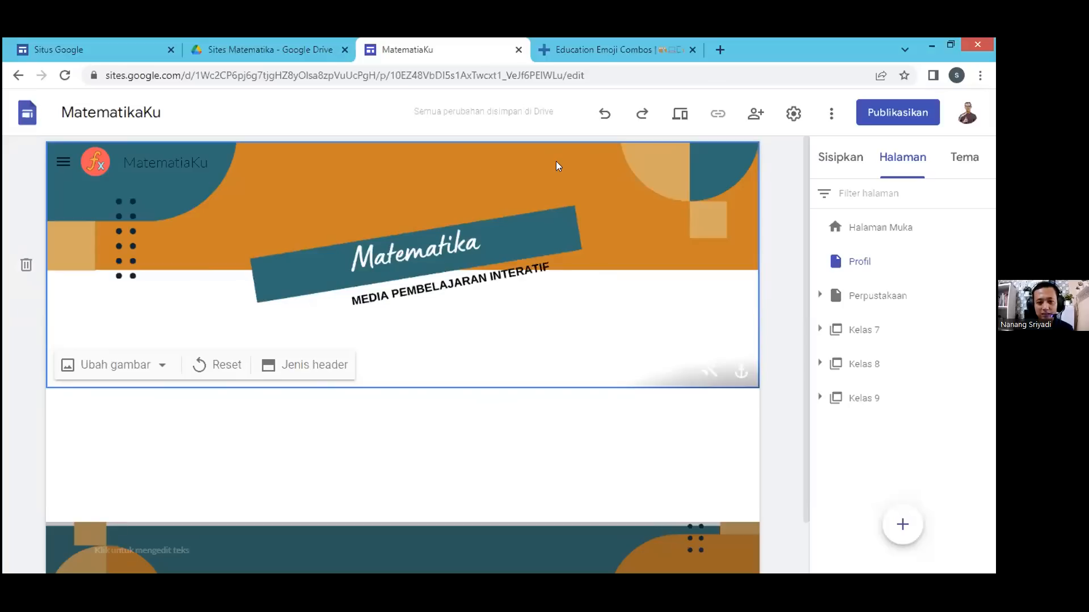
{"action": "key", "text": "alt+Tab"}
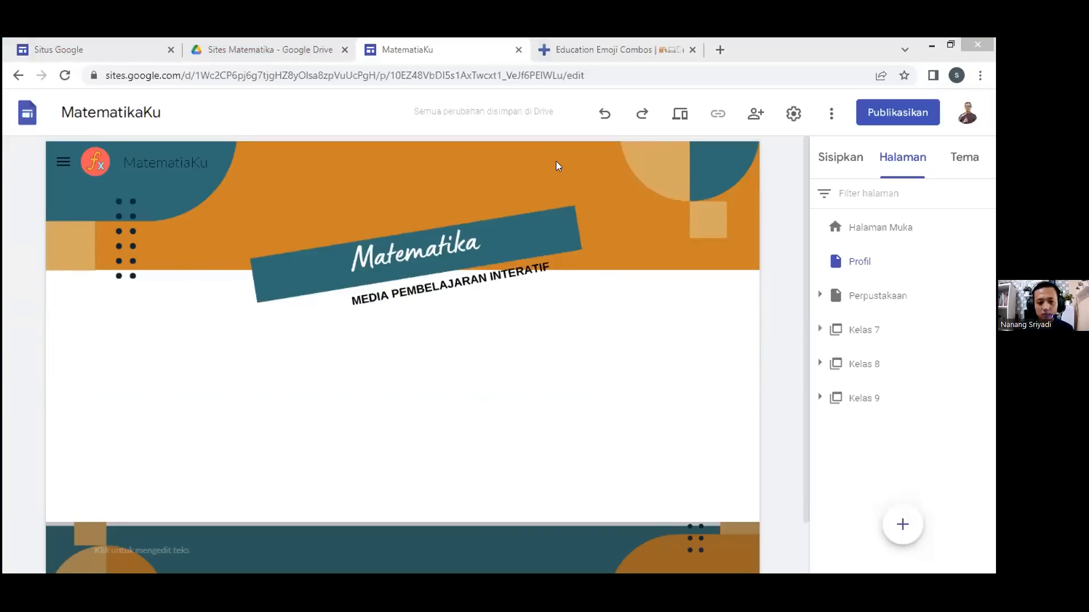
{"action": "left_click", "coordinate": [775, 437]}
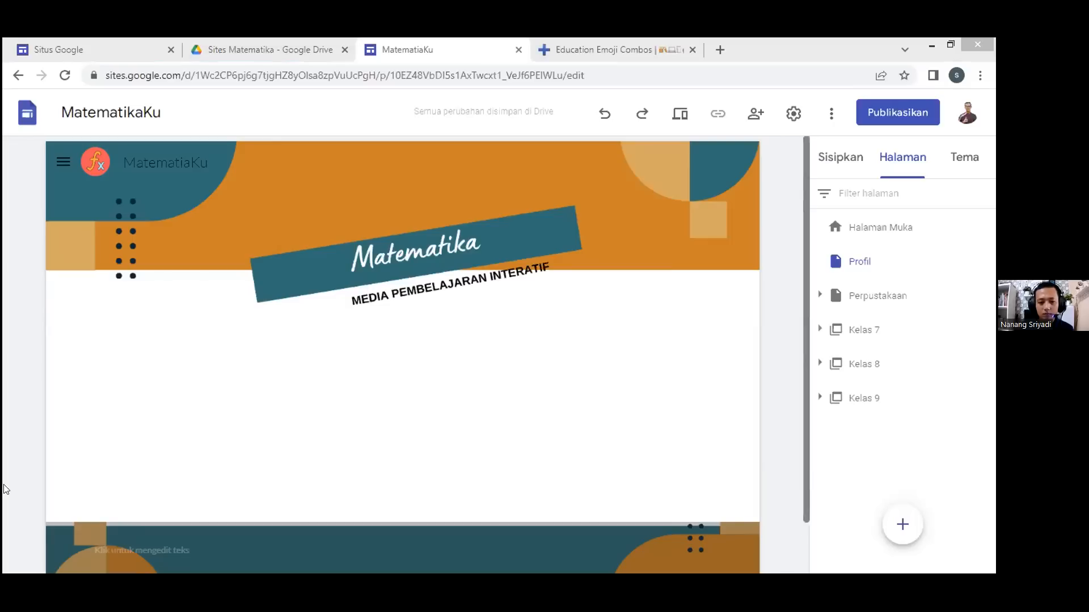
- Delete the banner section from the site's footer and leave footer editing
{"action": "scroll", "coordinate": [49, 554], "scroll_direction": "down", "scroll_amount": 1}
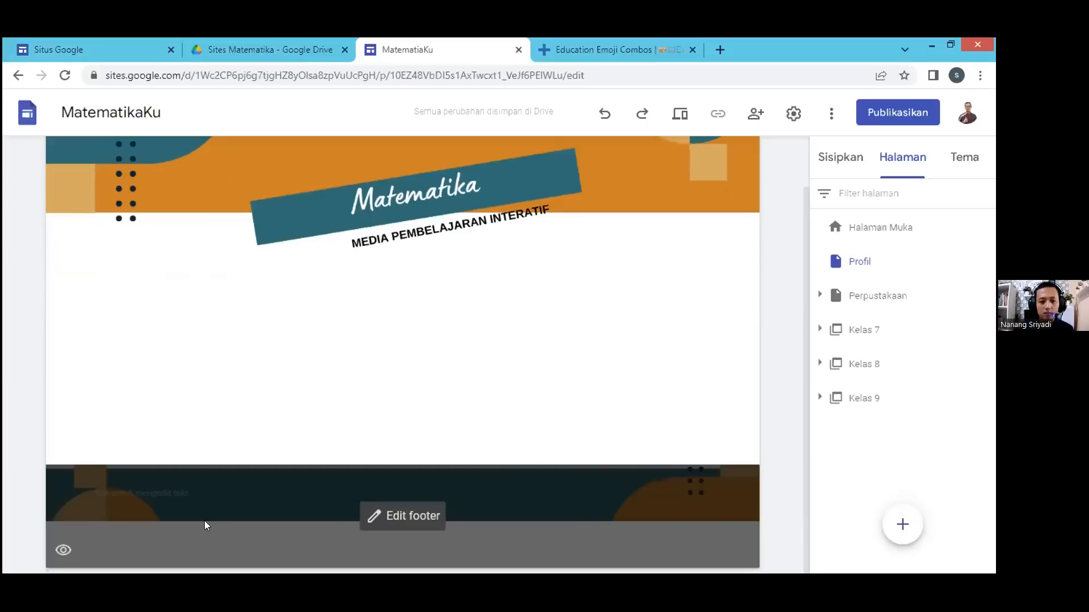
{"action": "left_click", "coordinate": [77, 505]}
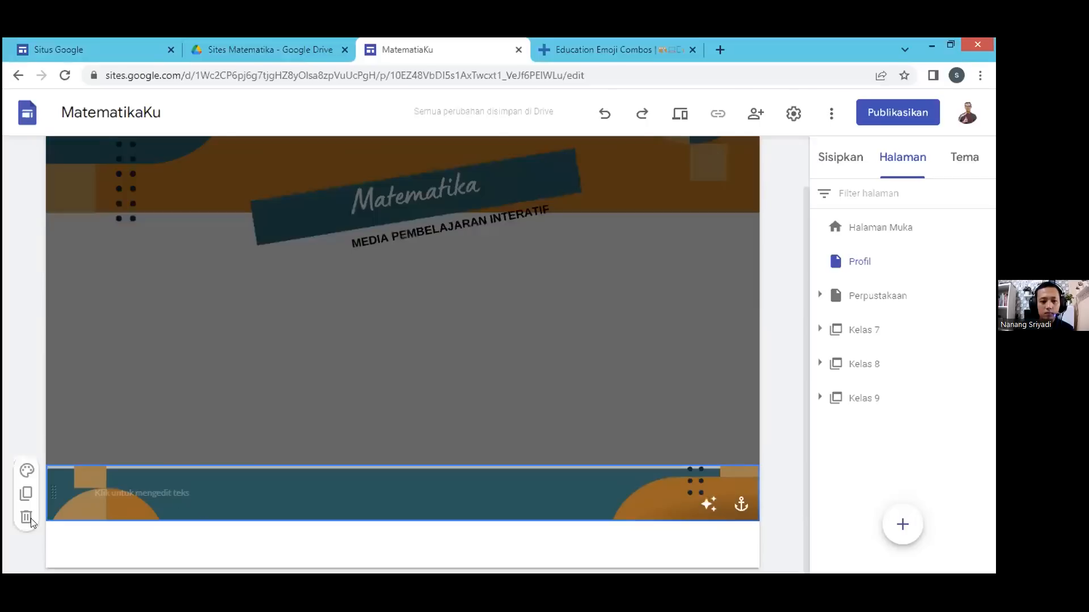
{"action": "left_click", "coordinate": [30, 518]}
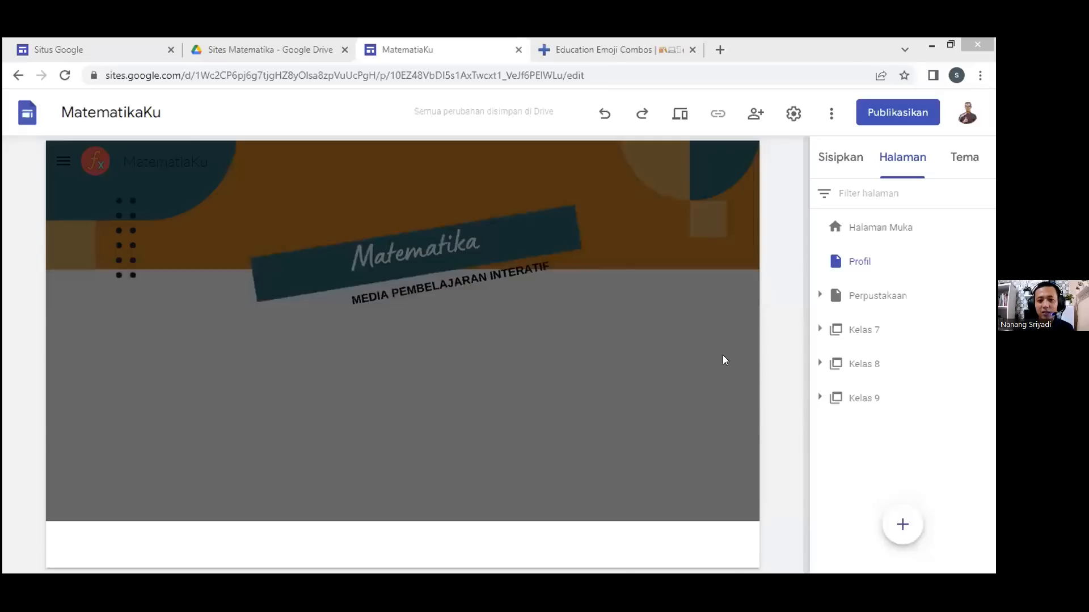
{"action": "left_click", "coordinate": [556, 260]}
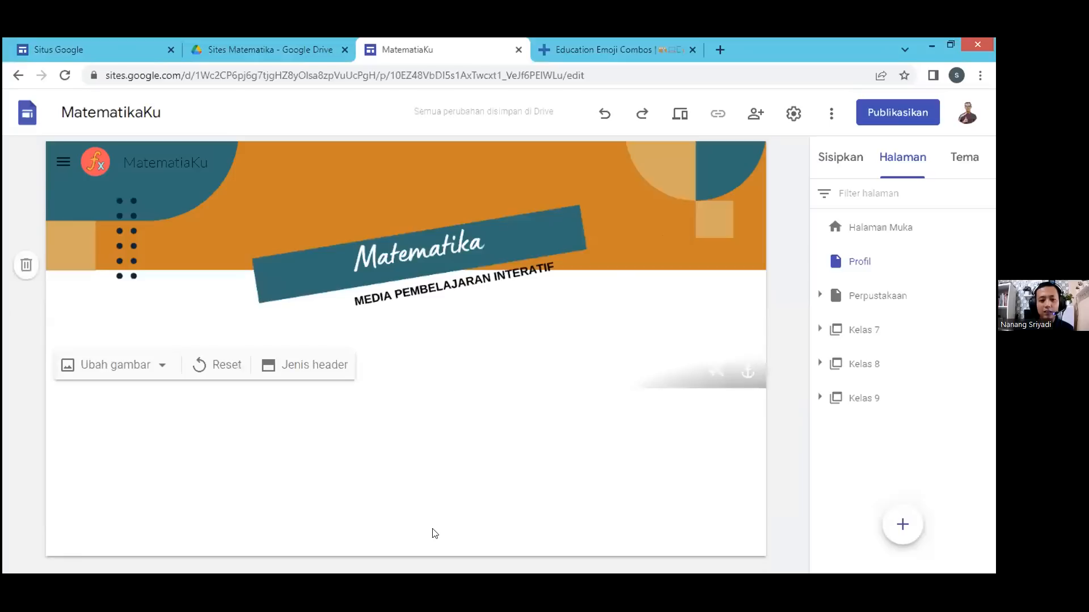
- Add a new footer with the text "MatematikaKu" and centre it
{"action": "mouse_move", "coordinate": [428, 543]}
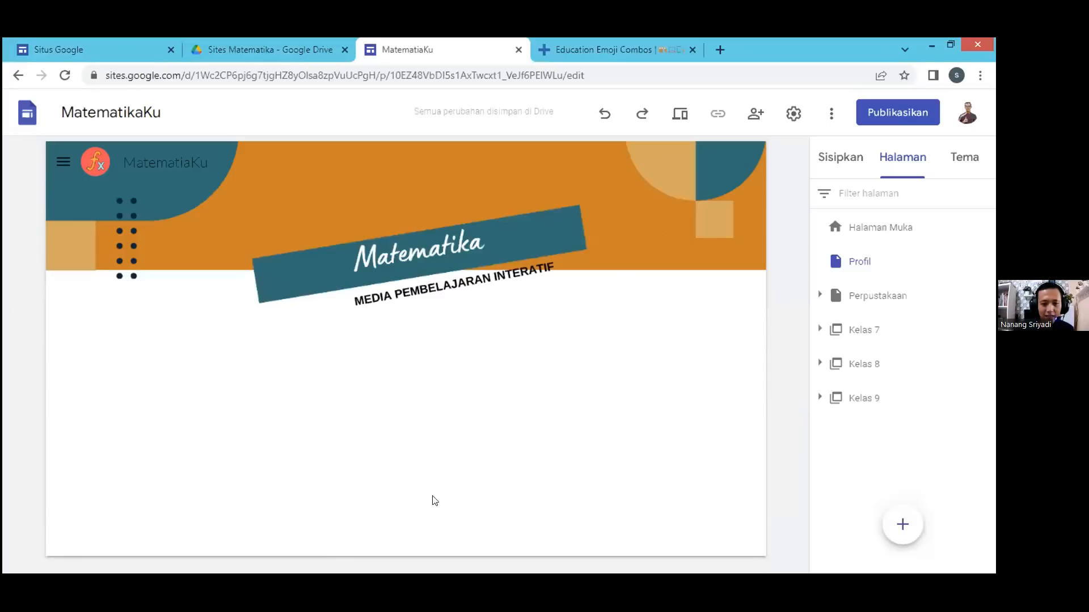
{"action": "mouse_move", "coordinate": [381, 564]}
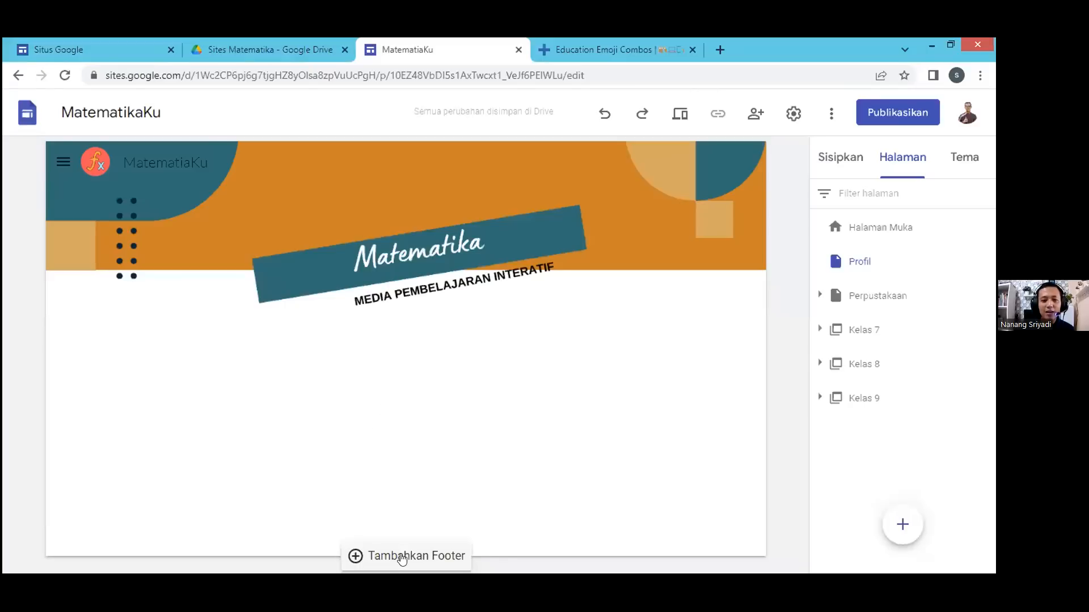
{"action": "left_click", "coordinate": [402, 557]}
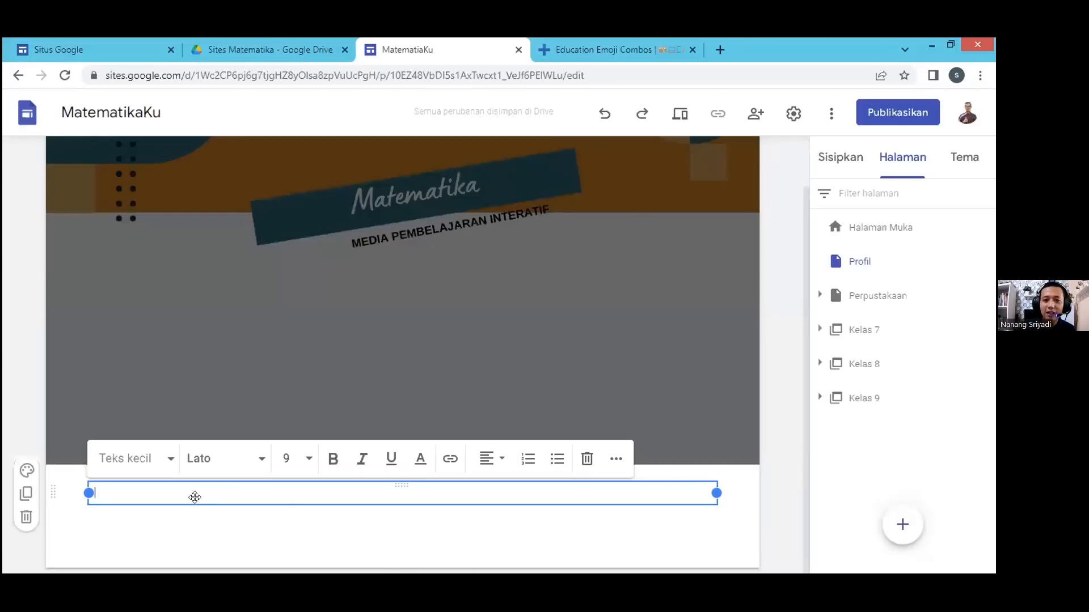
{"action": "type", "text": "mA"}
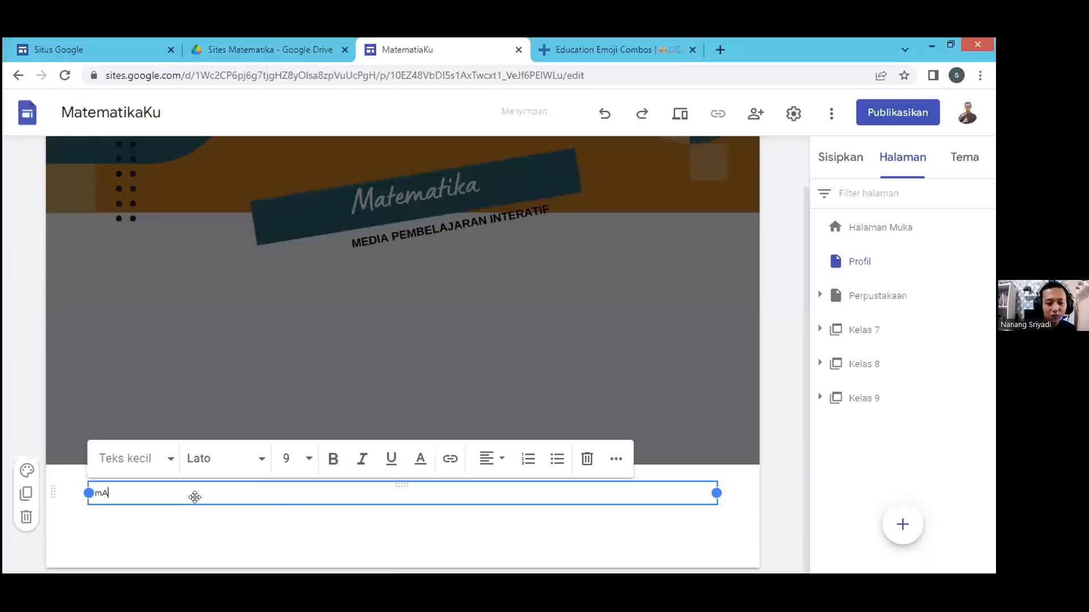
{"action": "key", "text": "BackSpace"}
{"action": "key", "text": "BackSpace"}
{"action": "type", "text": "Mate"}
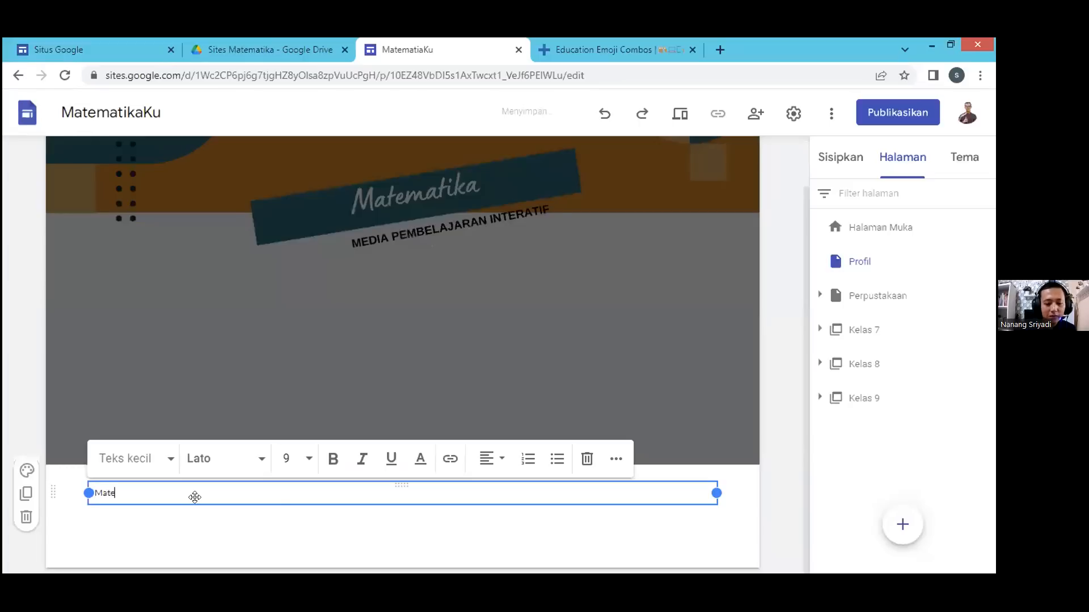
{"action": "type", "text": "mati"}
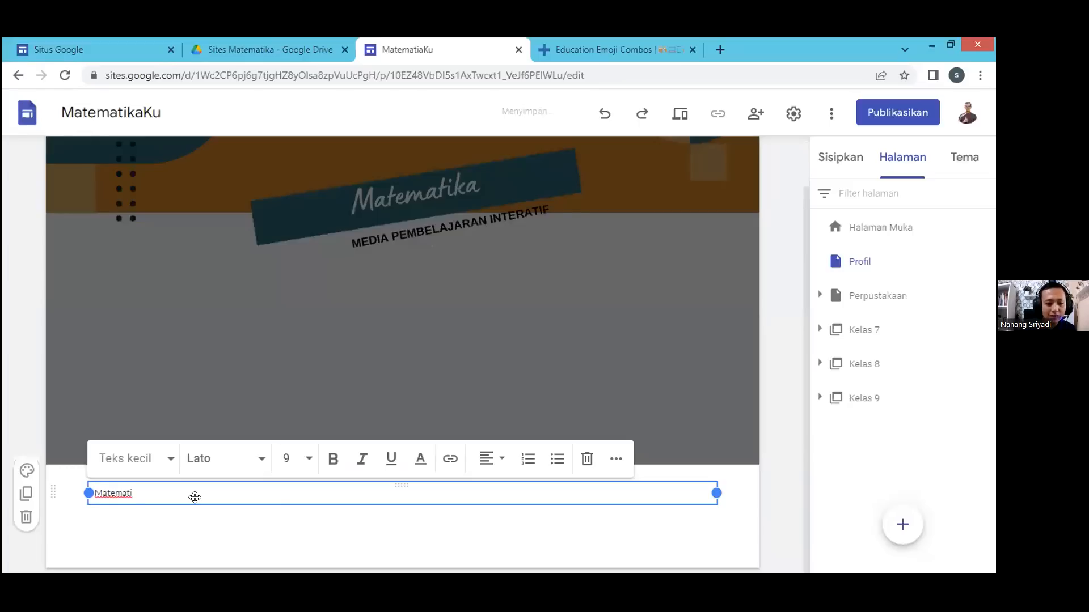
{"action": "type", "text": "kaKu"}
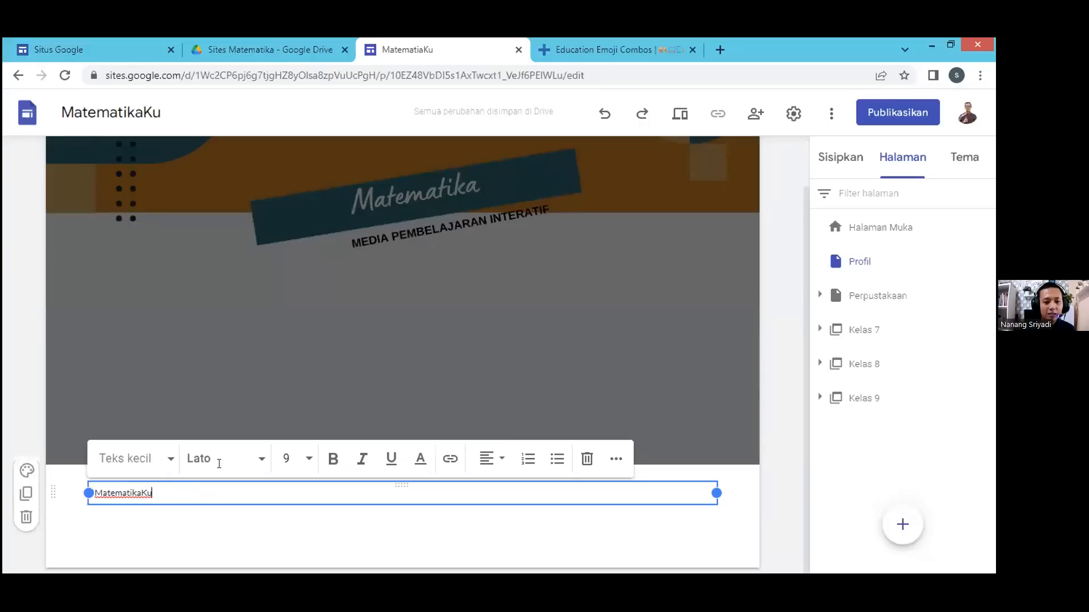
{"action": "left_click", "coordinate": [490, 460]}
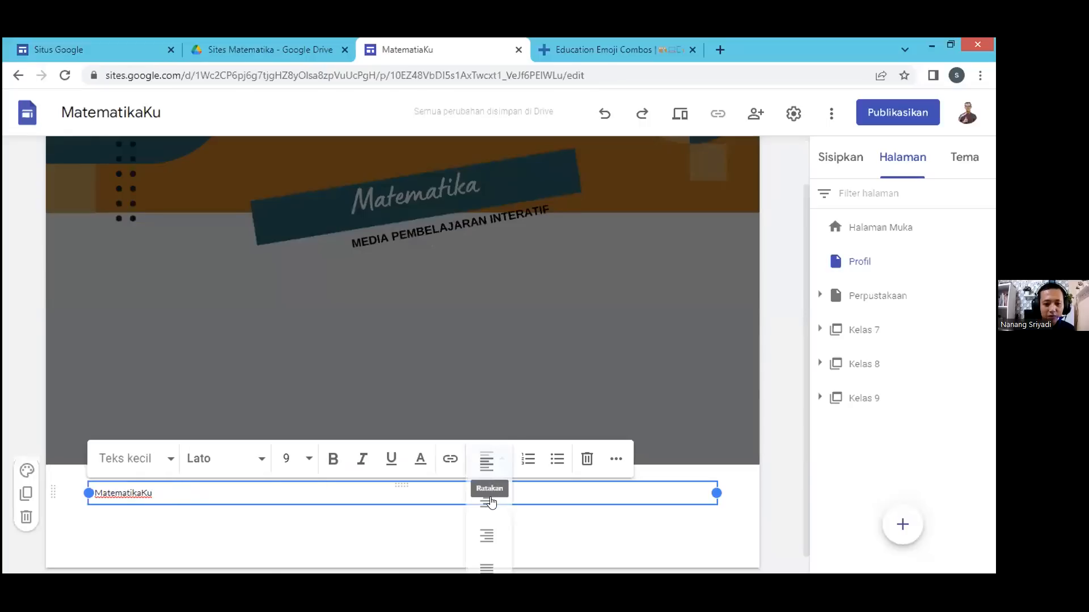
{"action": "left_click", "coordinate": [490, 502]}
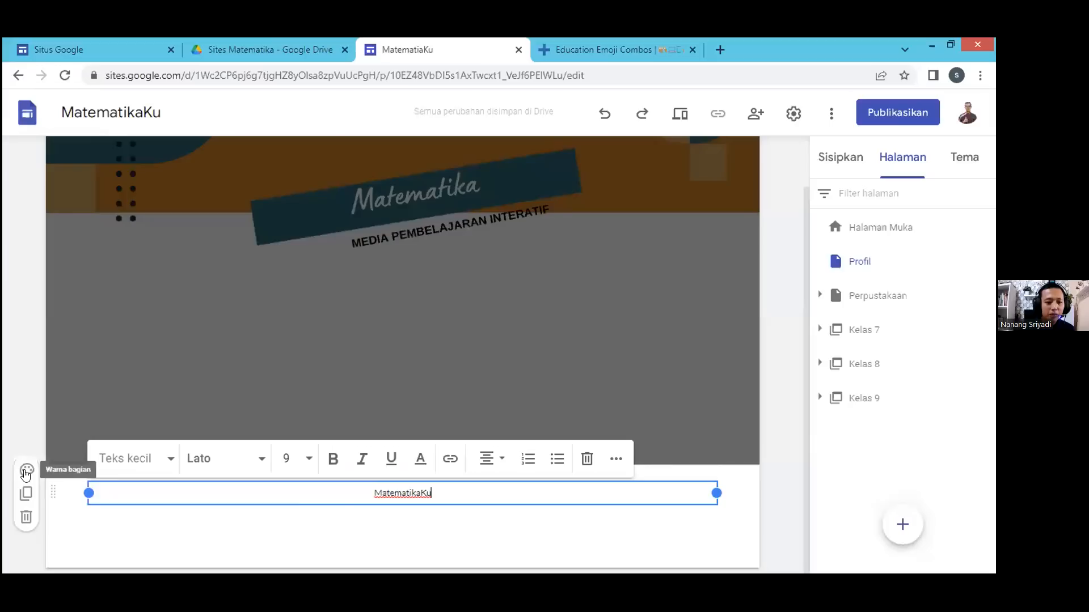
- Apply the Gaya 3 section colour to the "MatematikaKu" footer
{"action": "left_click", "coordinate": [26, 472]}
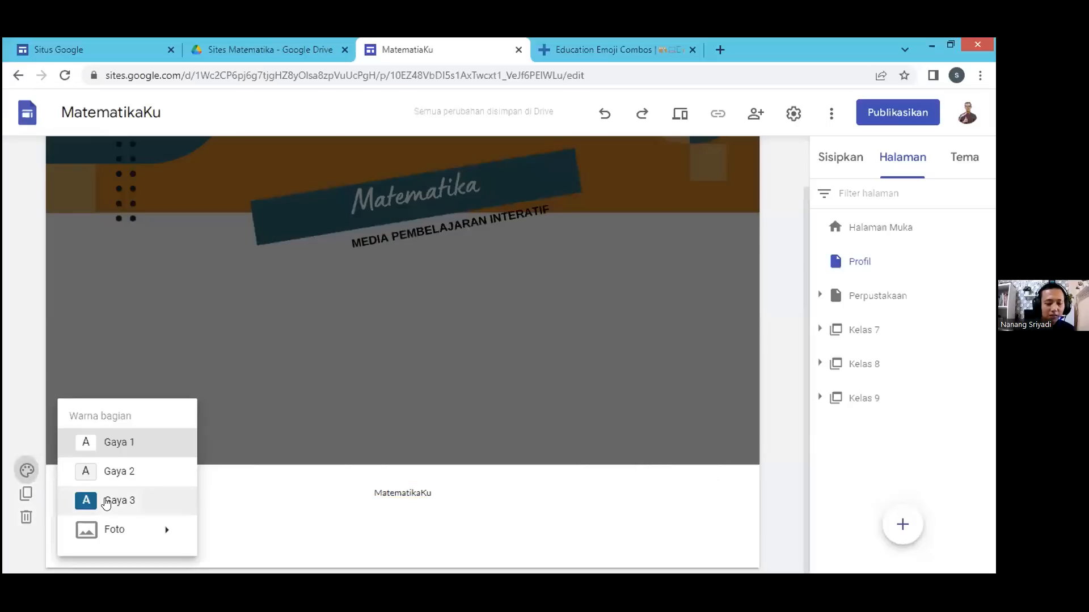
{"action": "left_click", "coordinate": [105, 499]}
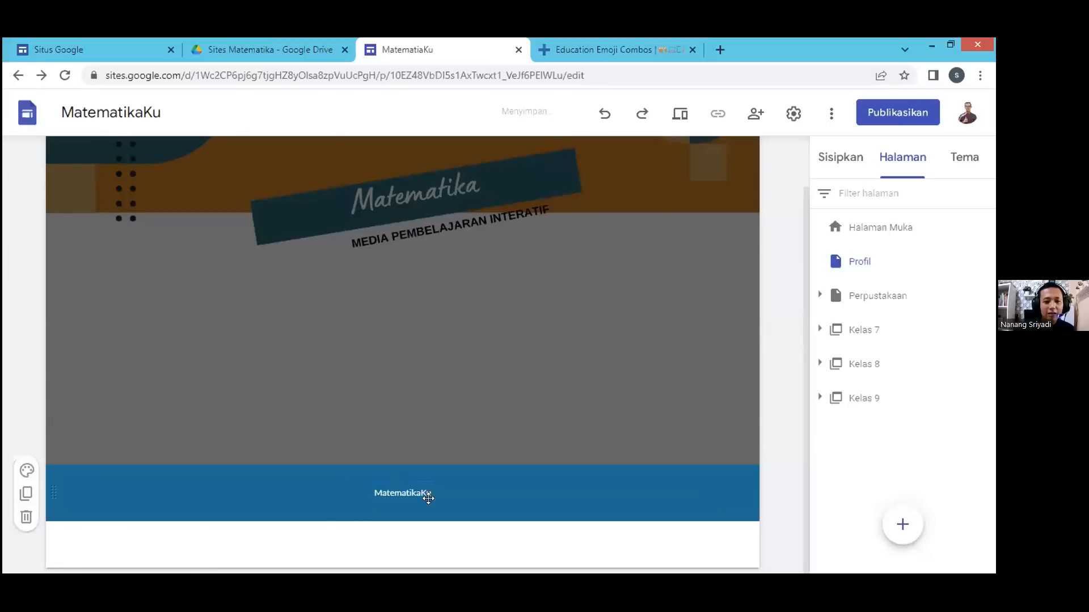
- Set the plain green image from the gallery as the background of the "MatematikaKu" footer section
{"action": "left_click", "coordinate": [28, 470]}
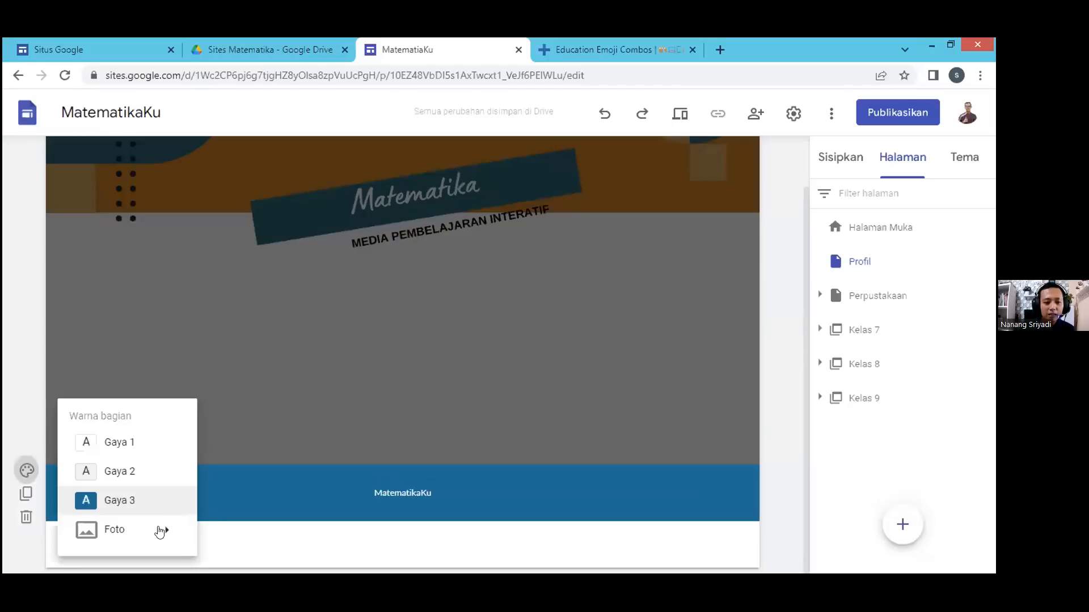
{"action": "left_click", "coordinate": [161, 532]}
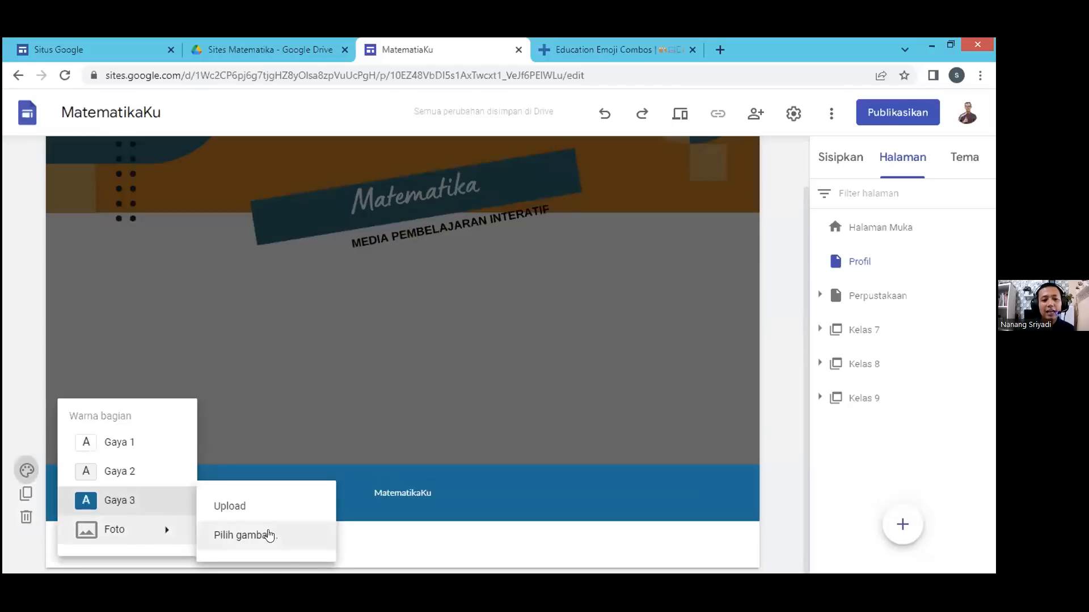
{"action": "left_click", "coordinate": [268, 535]}
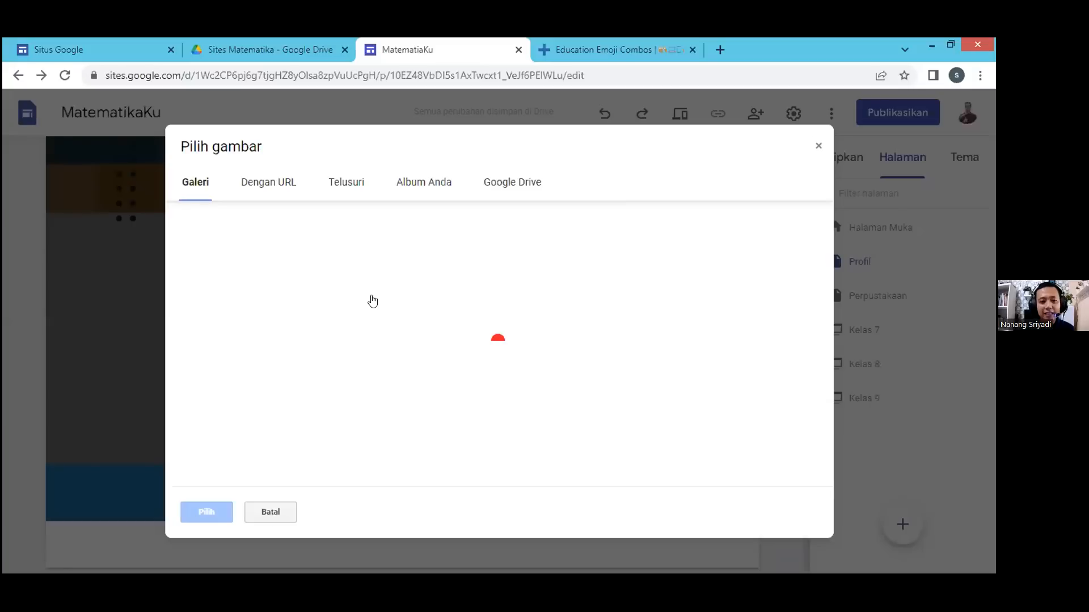
{"action": "scroll", "coordinate": [374, 380], "scroll_direction": "down", "scroll_amount": 4}
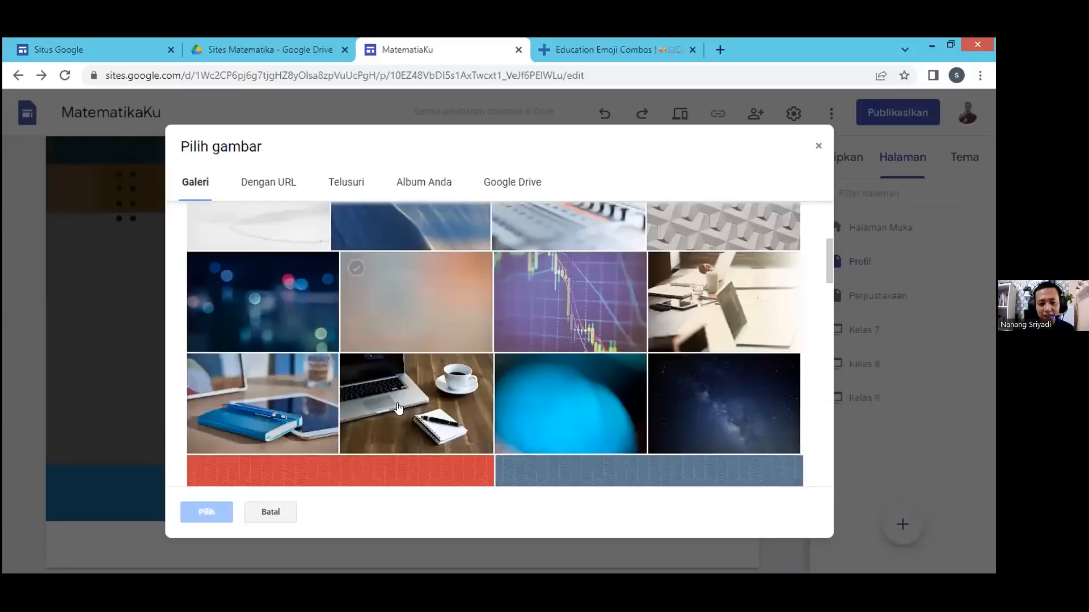
{"action": "scroll", "coordinate": [601, 295], "scroll_direction": "down", "scroll_amount": 2}
{"action": "left_click", "coordinate": [596, 295]}
{"action": "scroll", "coordinate": [567, 375], "scroll_direction": "down", "scroll_amount": 5}
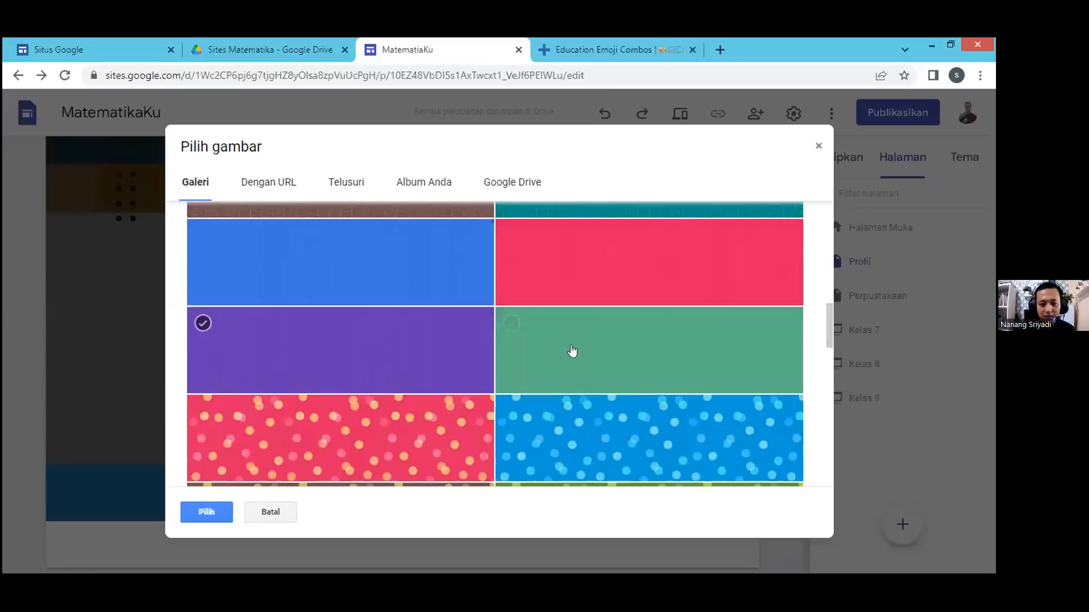
{"action": "left_click", "coordinate": [572, 353]}
{"action": "left_click", "coordinate": [208, 512]}
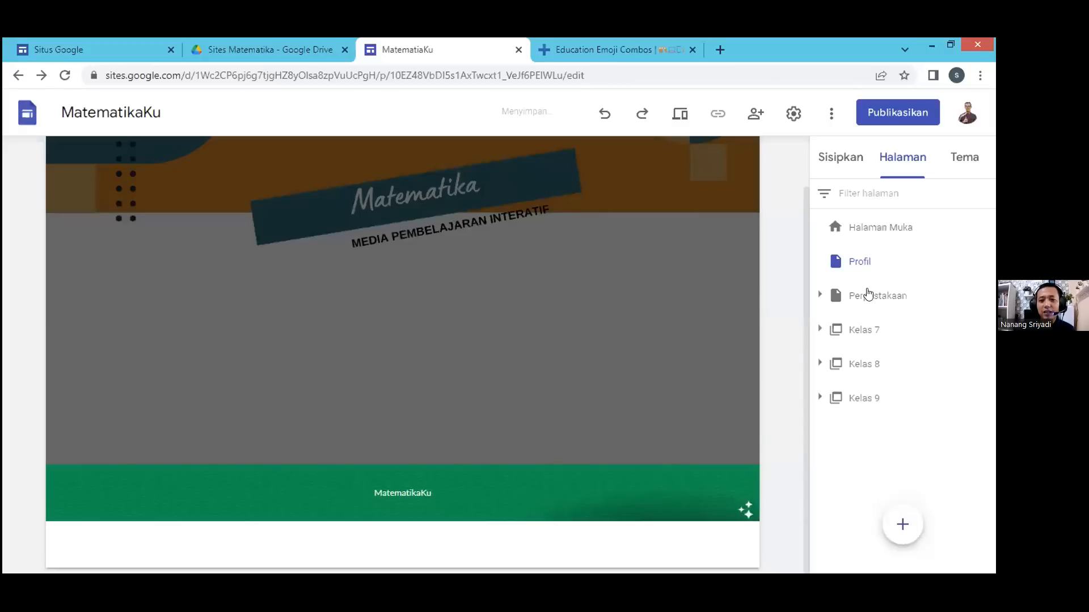
- Open the Halaman Muka page and review its header banner, partner logos, title and footer
{"action": "left_click", "coordinate": [871, 236]}
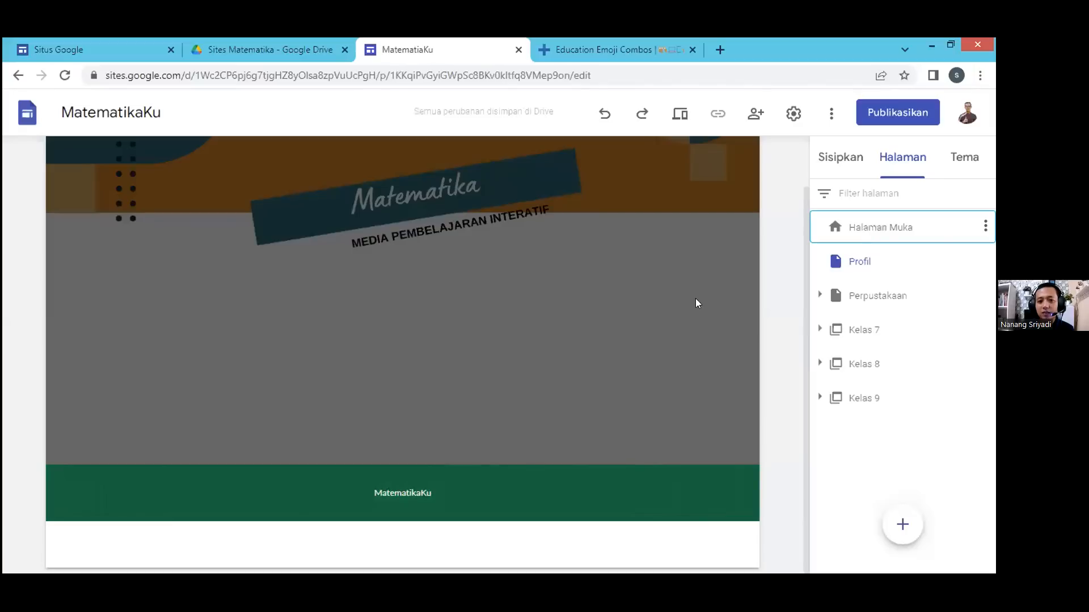
{"action": "scroll", "coordinate": [511, 499], "scroll_direction": "down", "scroll_amount": 4}
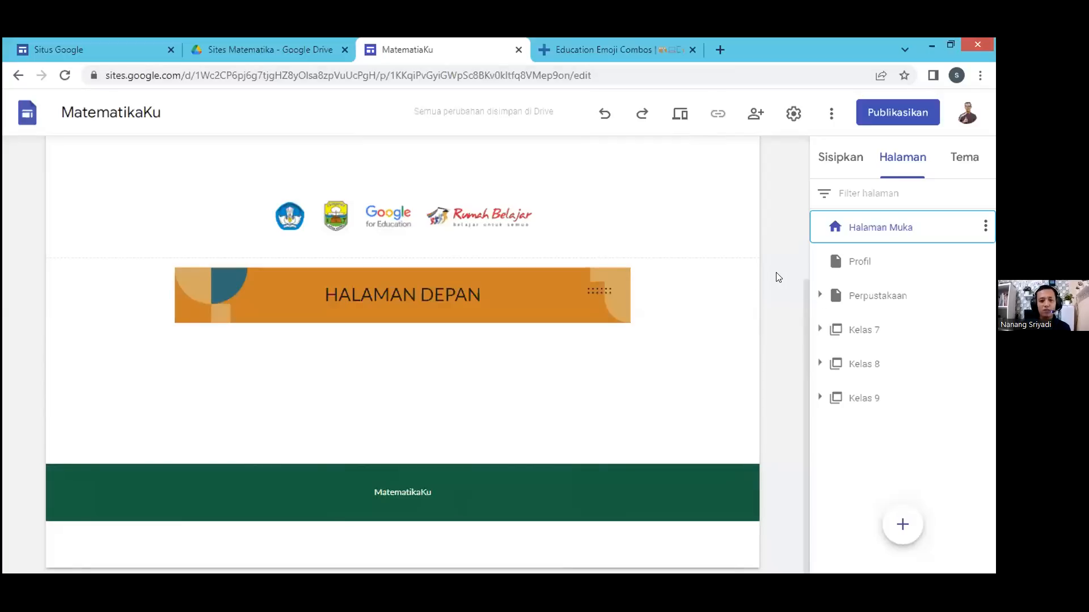
{"action": "scroll", "coordinate": [776, 273], "scroll_direction": "up", "scroll_amount": 1}
{"action": "scroll", "coordinate": [774, 272], "scroll_direction": "up", "scroll_amount": 3}
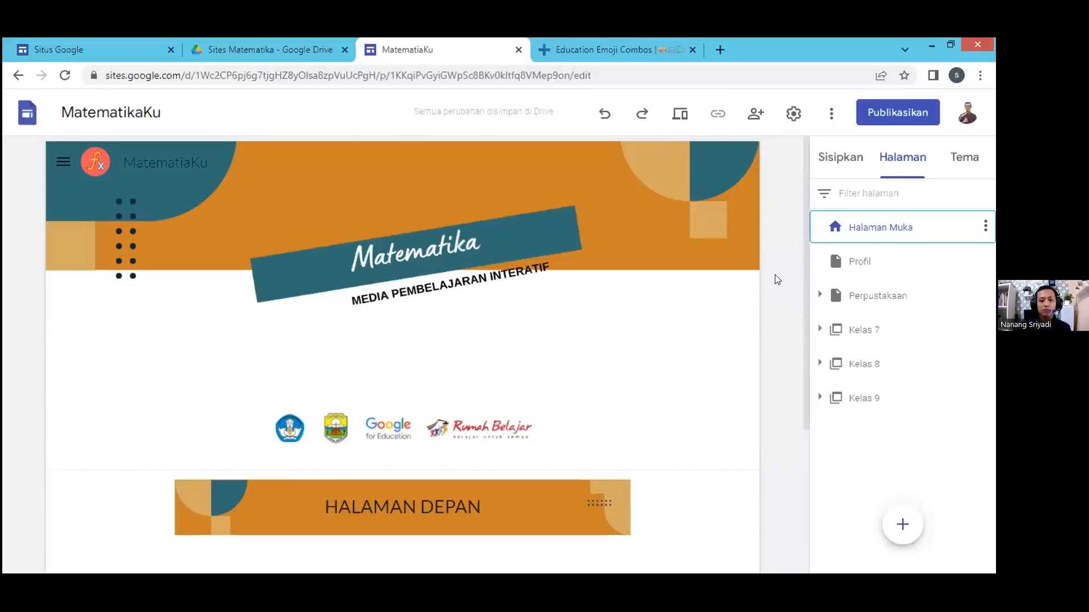
{"action": "scroll", "coordinate": [775, 274], "scroll_direction": "down", "scroll_amount": 3}
{"action": "scroll", "coordinate": [776, 274], "scroll_direction": "up", "scroll_amount": 3}
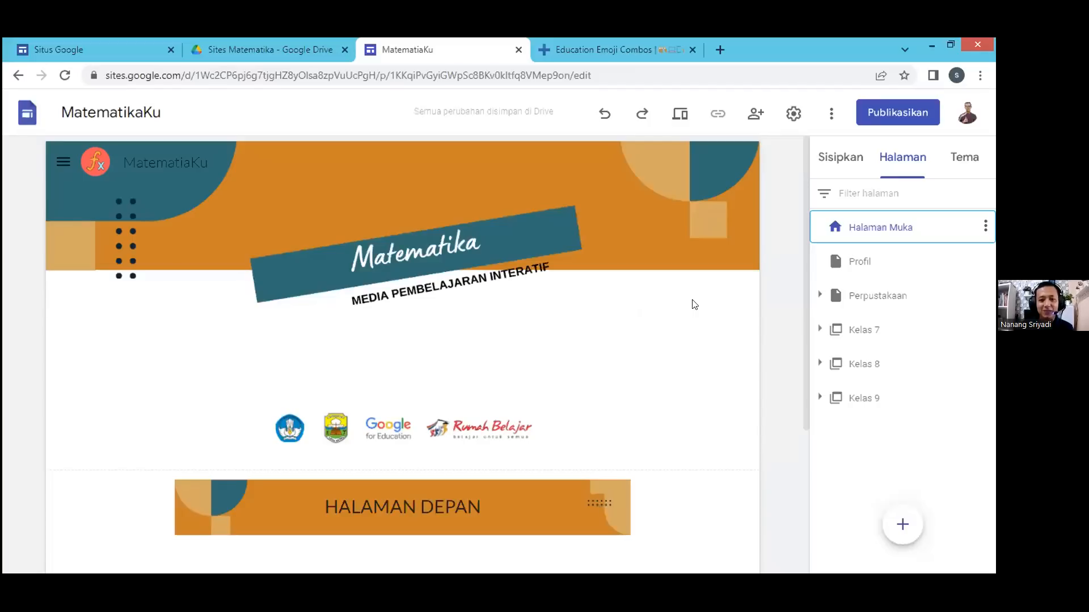
{"action": "mouse_move", "coordinate": [632, 289]}
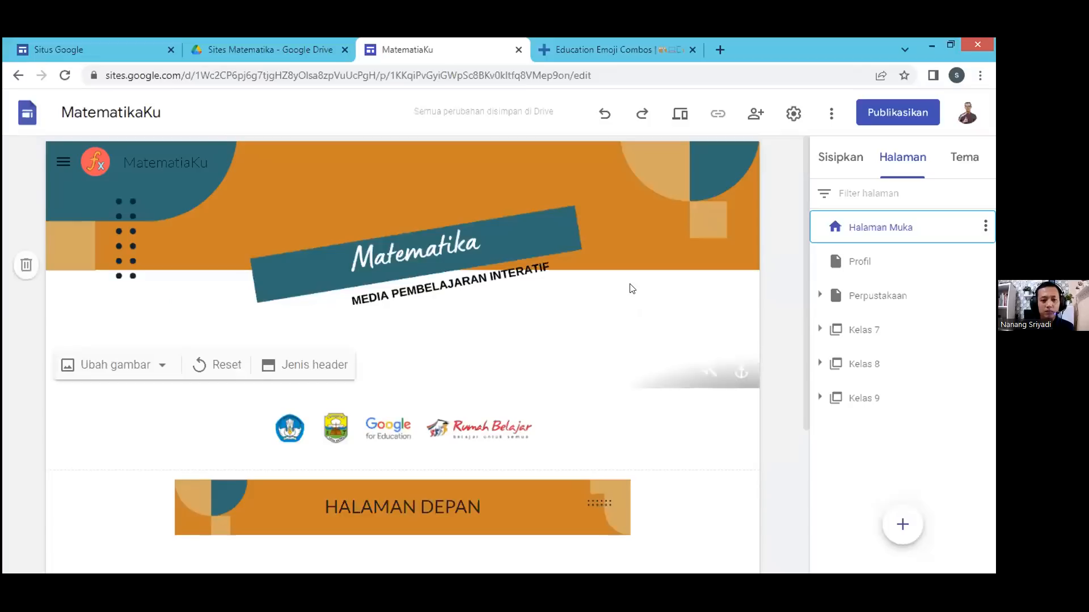